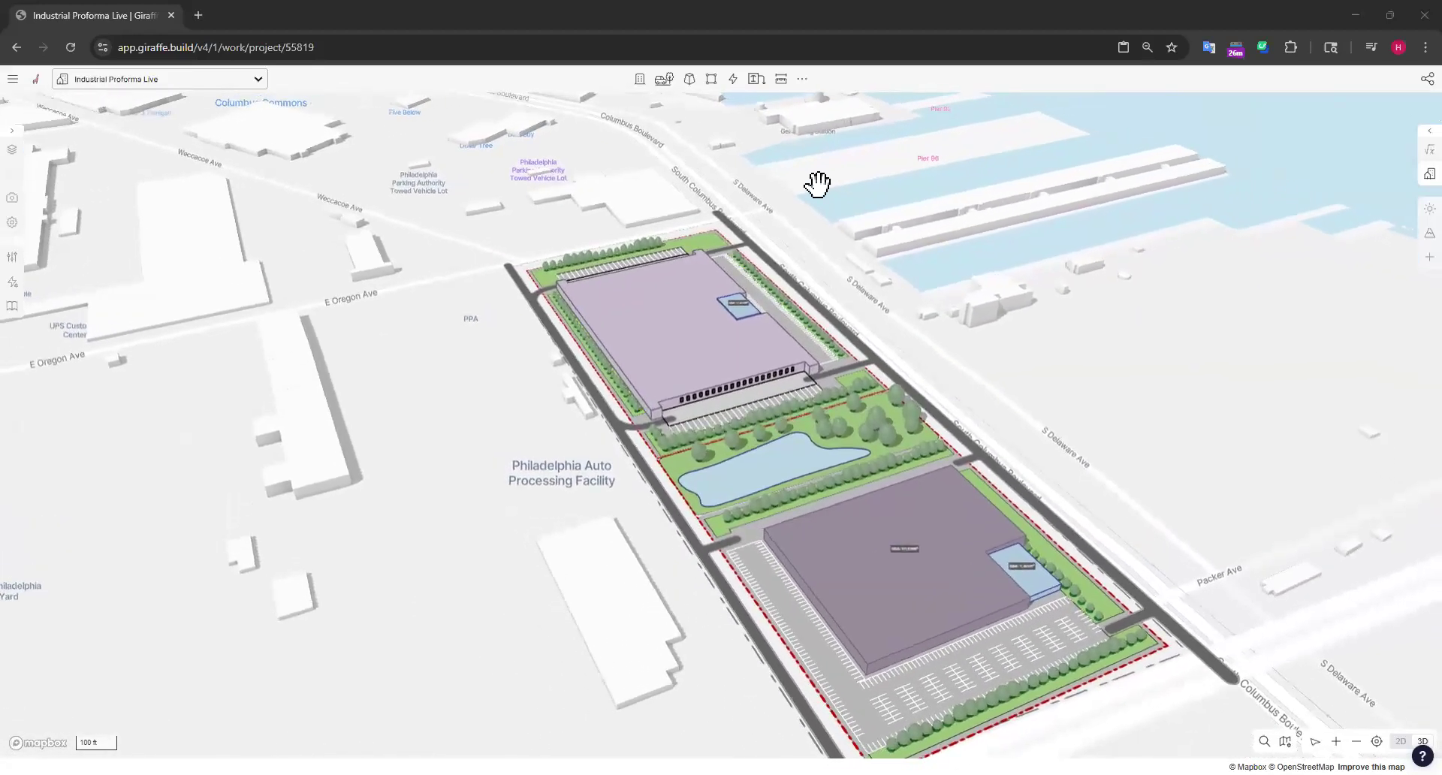
Step: Examine the site model with its two large buildings, central pond and parking areas from several angles
left_click(1285, 742)
left_click(1360, 664)
left_click_drag(1029, 305, 914, 306)
right_click_drag(949, 390, 904, 403)
left_click_drag(1050, 480, 1021, 534)
scroll(889, 459, "up", 4)
scroll(1021, 531, "down", 4)
right_click_drag(1020, 531, 895, 508)
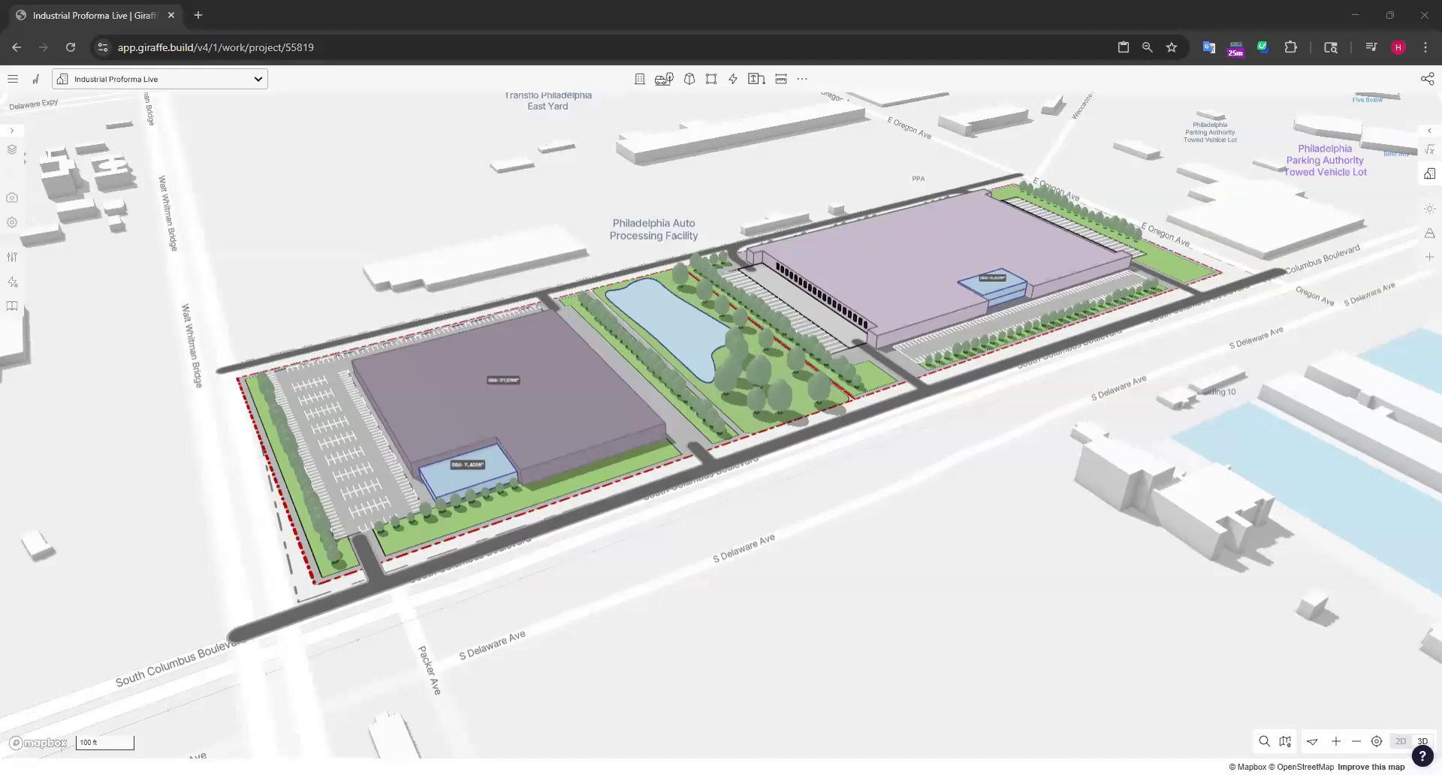
Step: Draw a rectangular Industrial building about 588 by 413 ft on the empty land outside the site
left_click(639, 78)
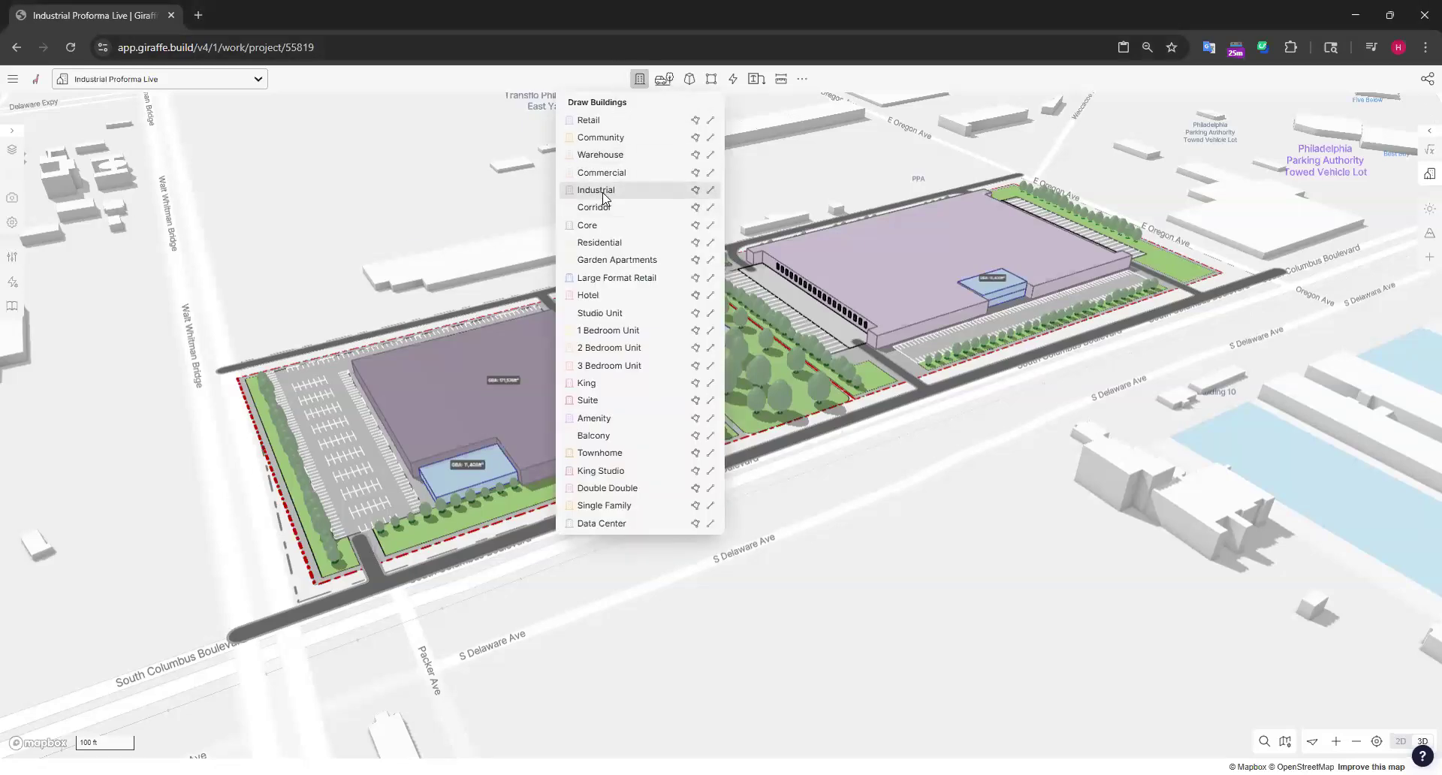
left_click(612, 215)
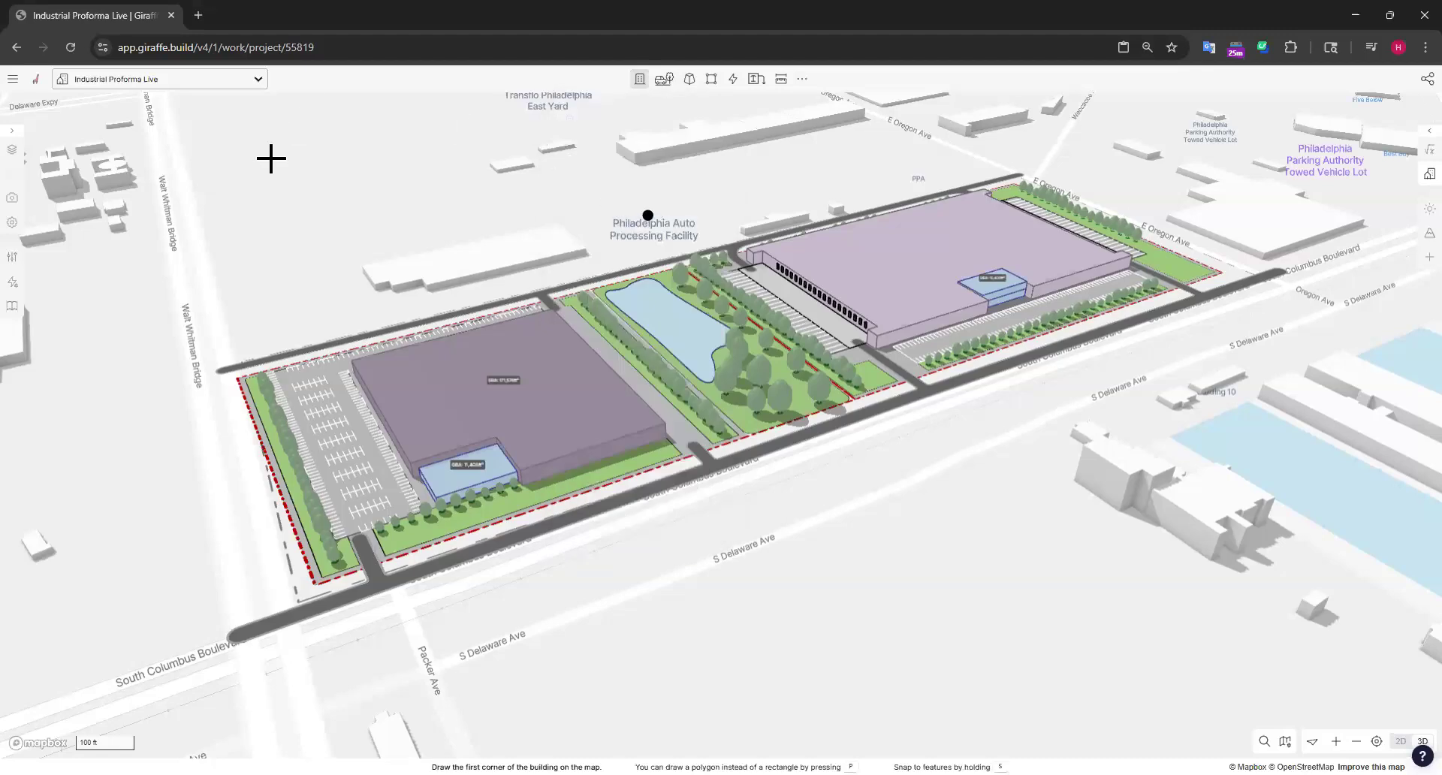
left_click(221, 199)
left_click(445, 190)
left_click(456, 206)
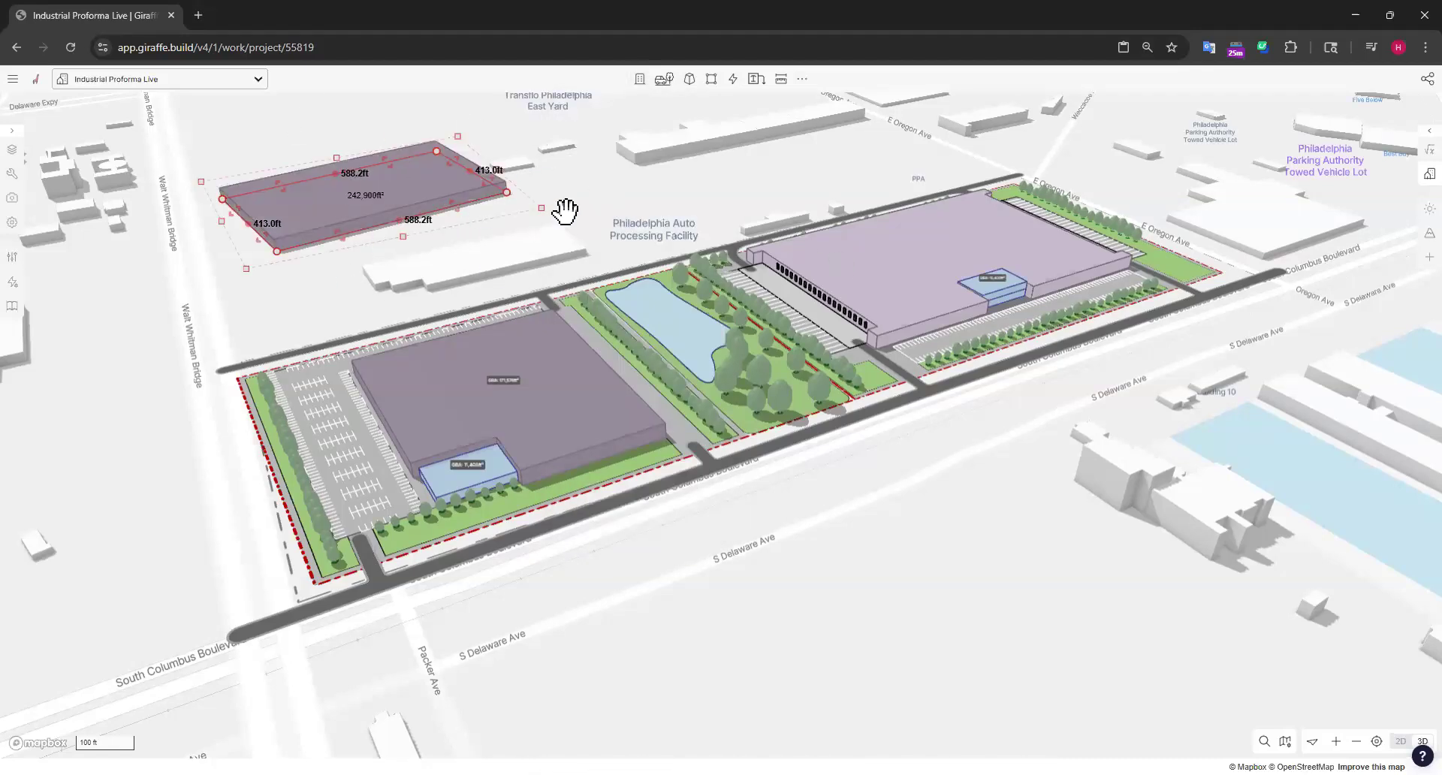
Step: Move the newly drawn industrial building slightly toward the neighbouring white building
left_click(554, 187)
left_click_drag(670, 243, 841, 344)
scroll(460, 252, "up", 5)
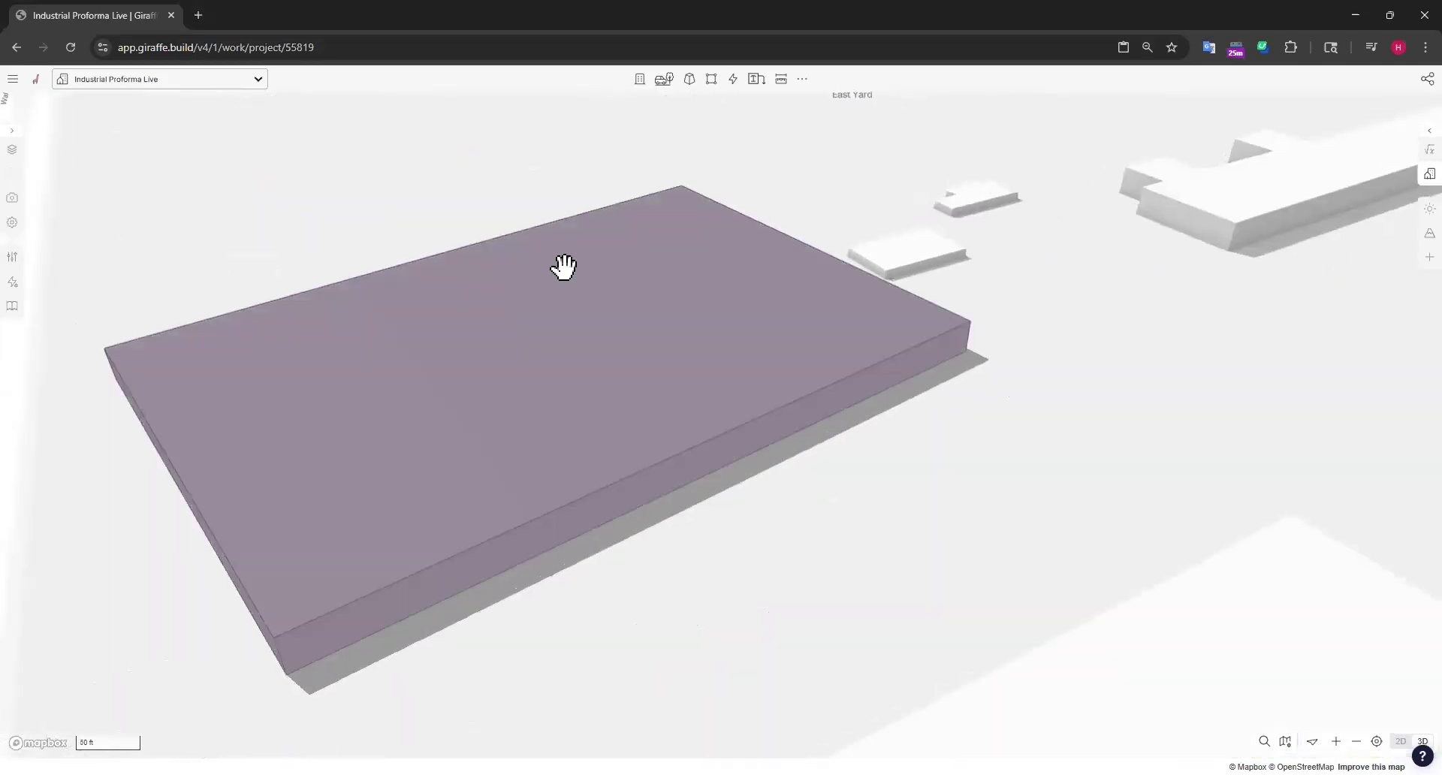
scroll(559, 226, "down", 3)
left_click(609, 349)
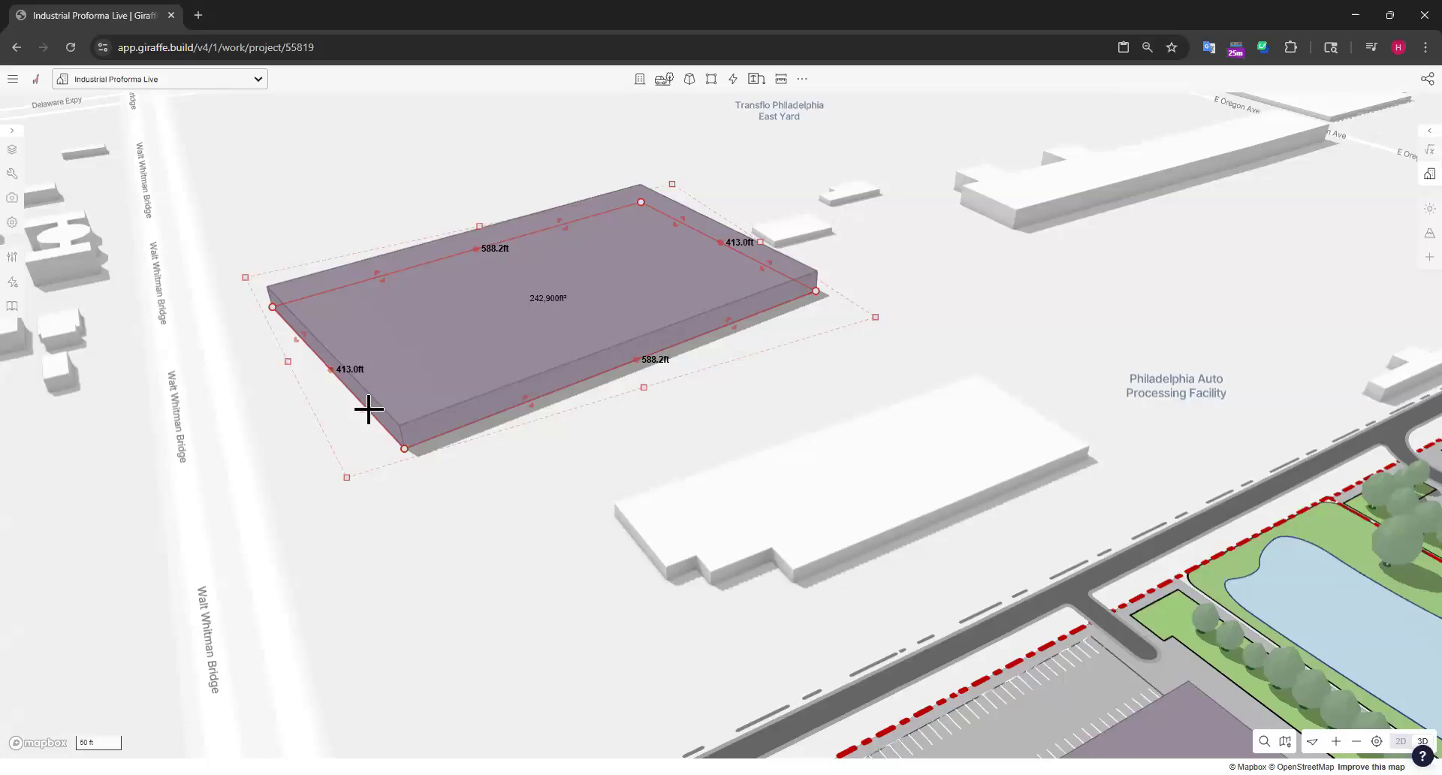
left_click_drag(545, 298, 559, 323)
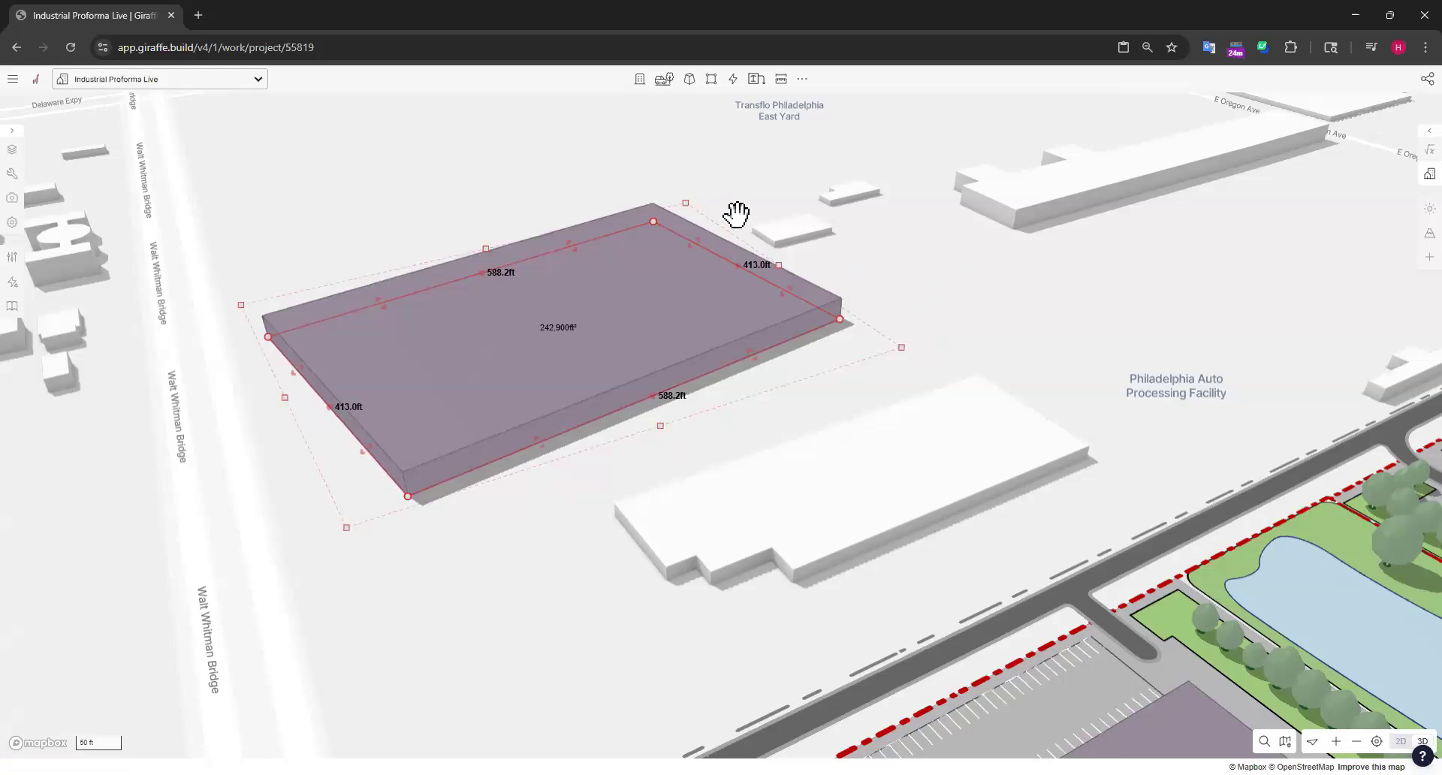
left_click(639, 80)
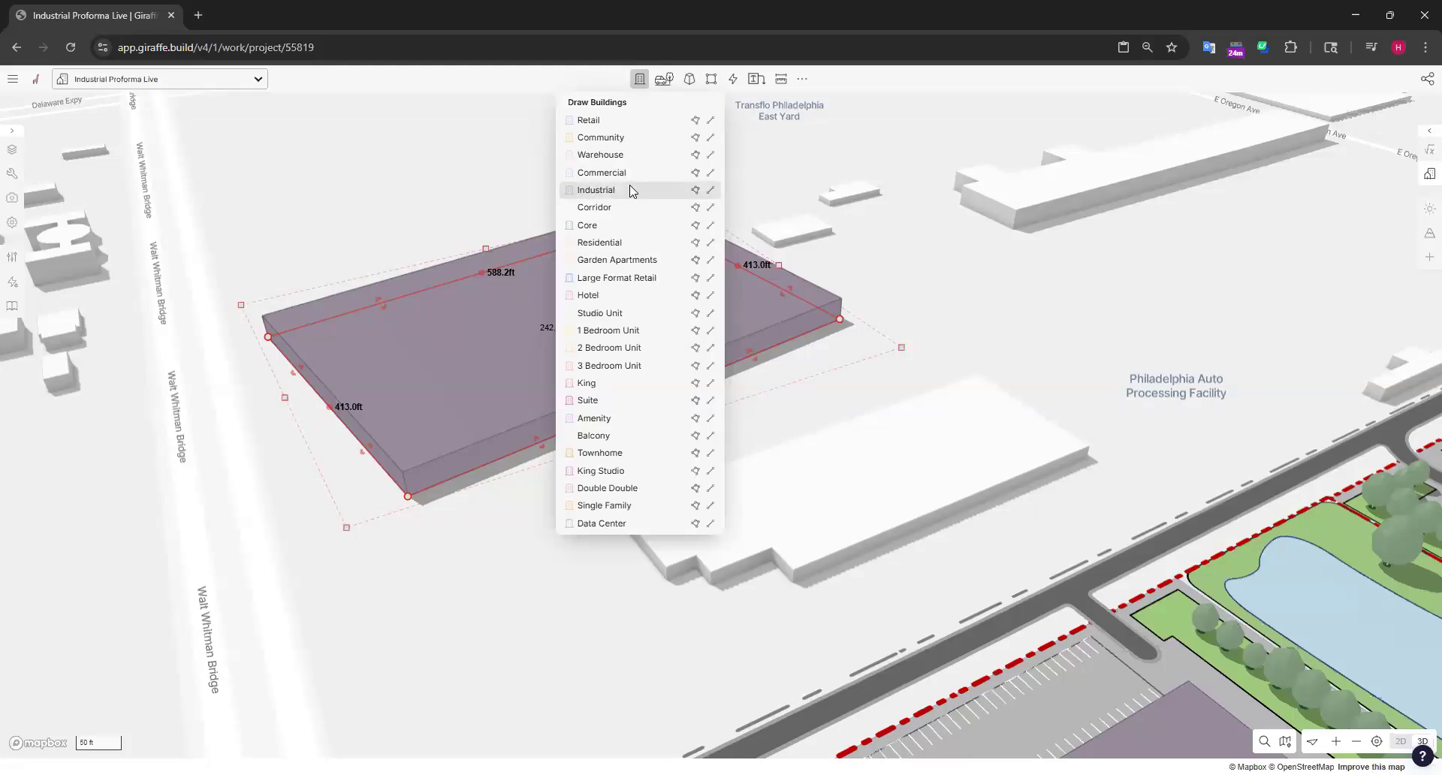
left_click(434, 193)
left_click(636, 329)
key("d")
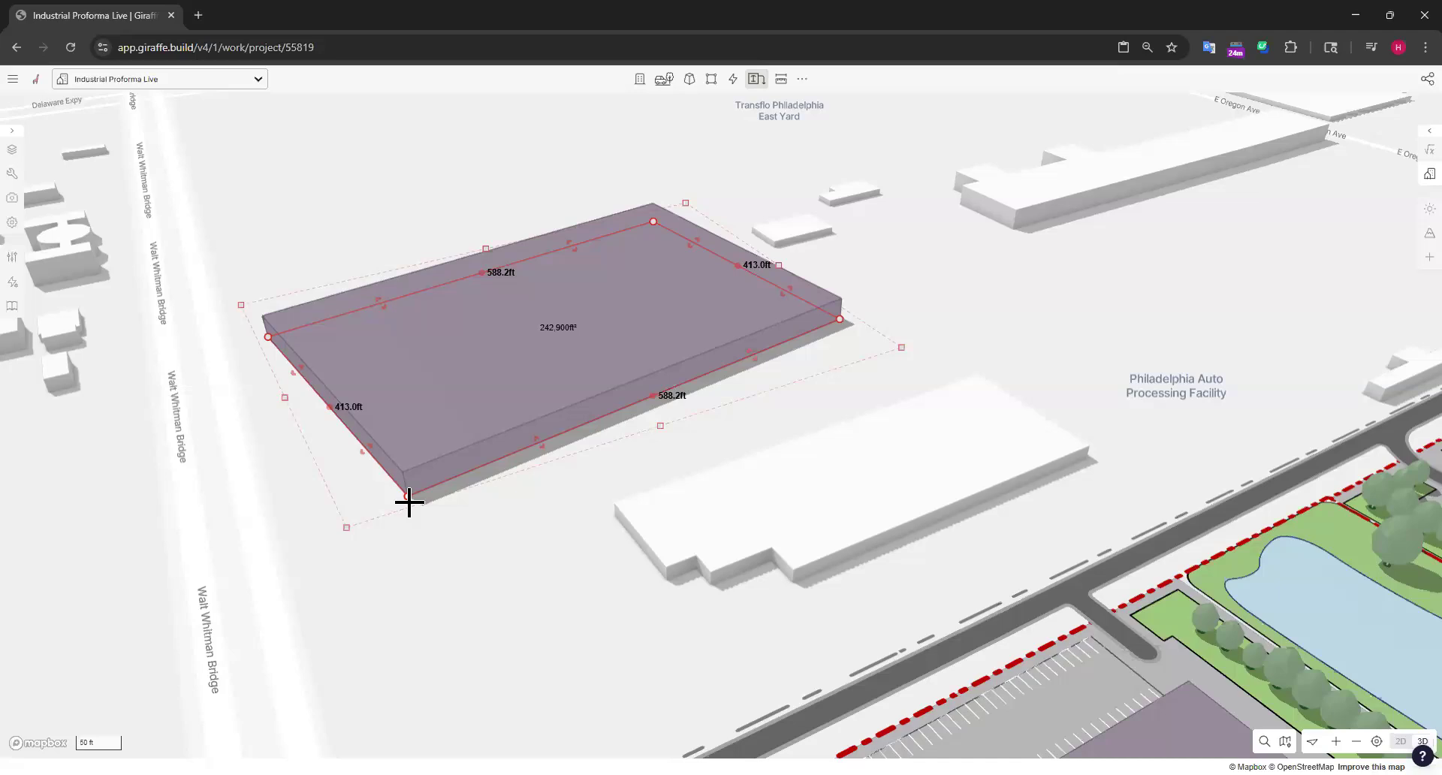
key("Escape")
Step: Draw a Hotel building about 245 by 128 ft beside the new industrial building
left_click(640, 79)
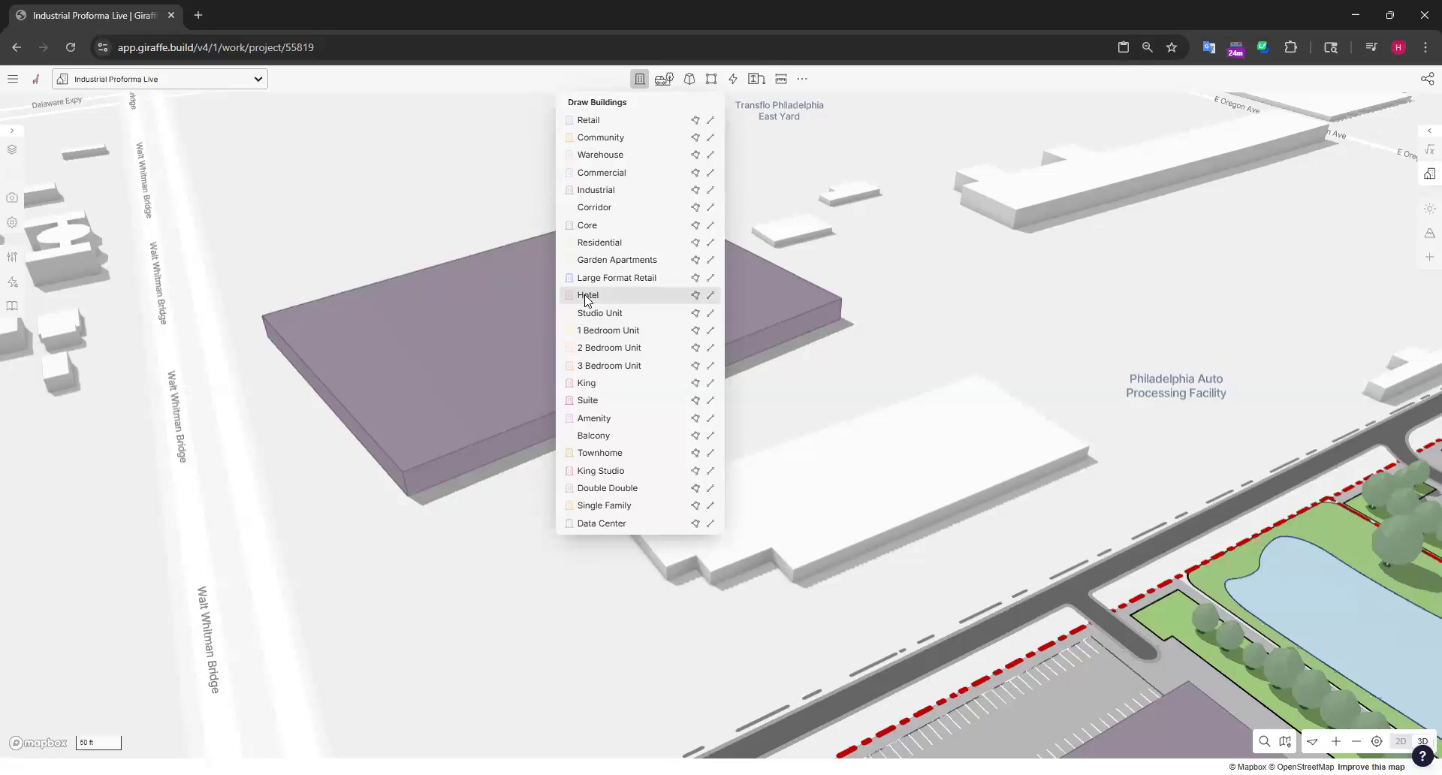
left_click(264, 196)
left_click(378, 153)
left_click(406, 193)
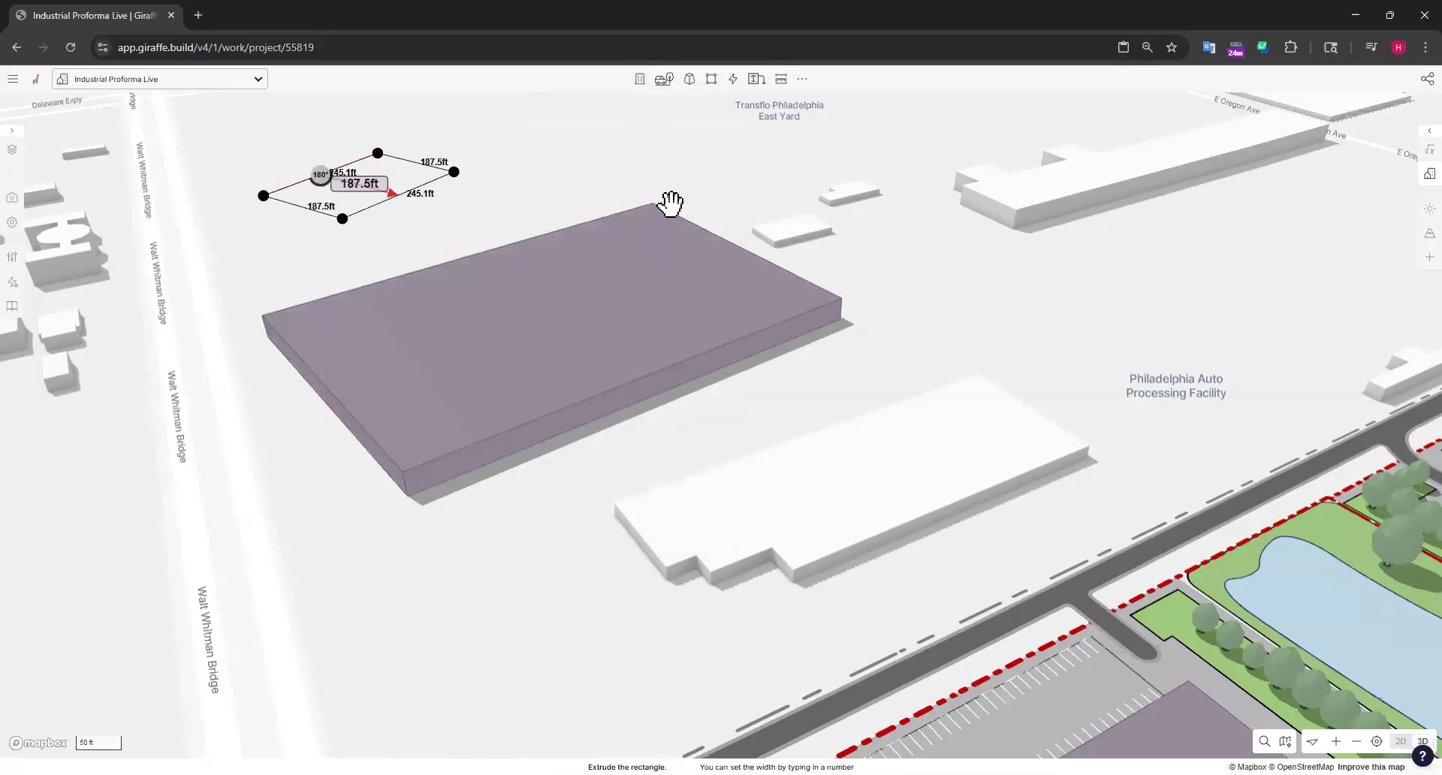
left_click_drag(431, 183, 405, 176)
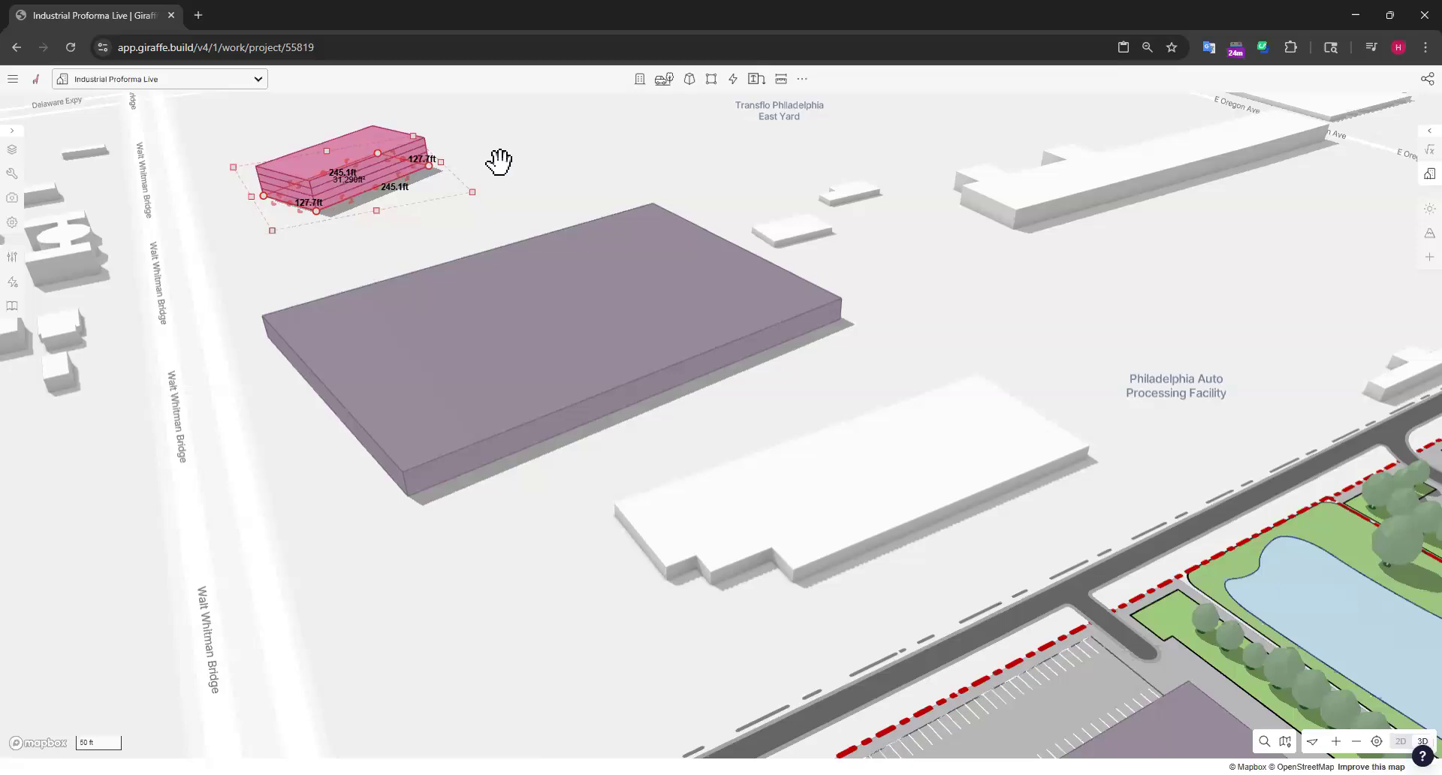
Step: Delete the hotel building and the industrial building drawn outside the site
key("Delete")
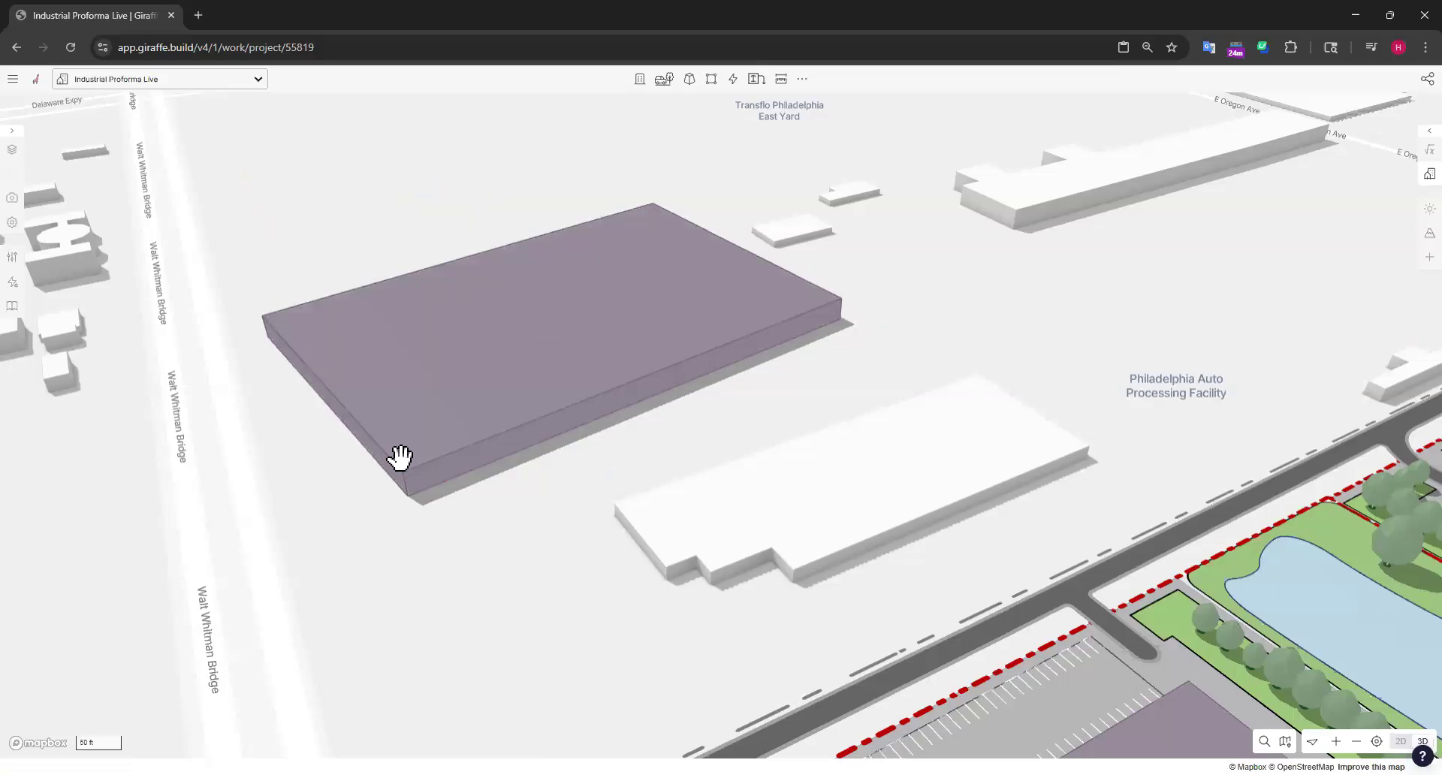
left_click(597, 357)
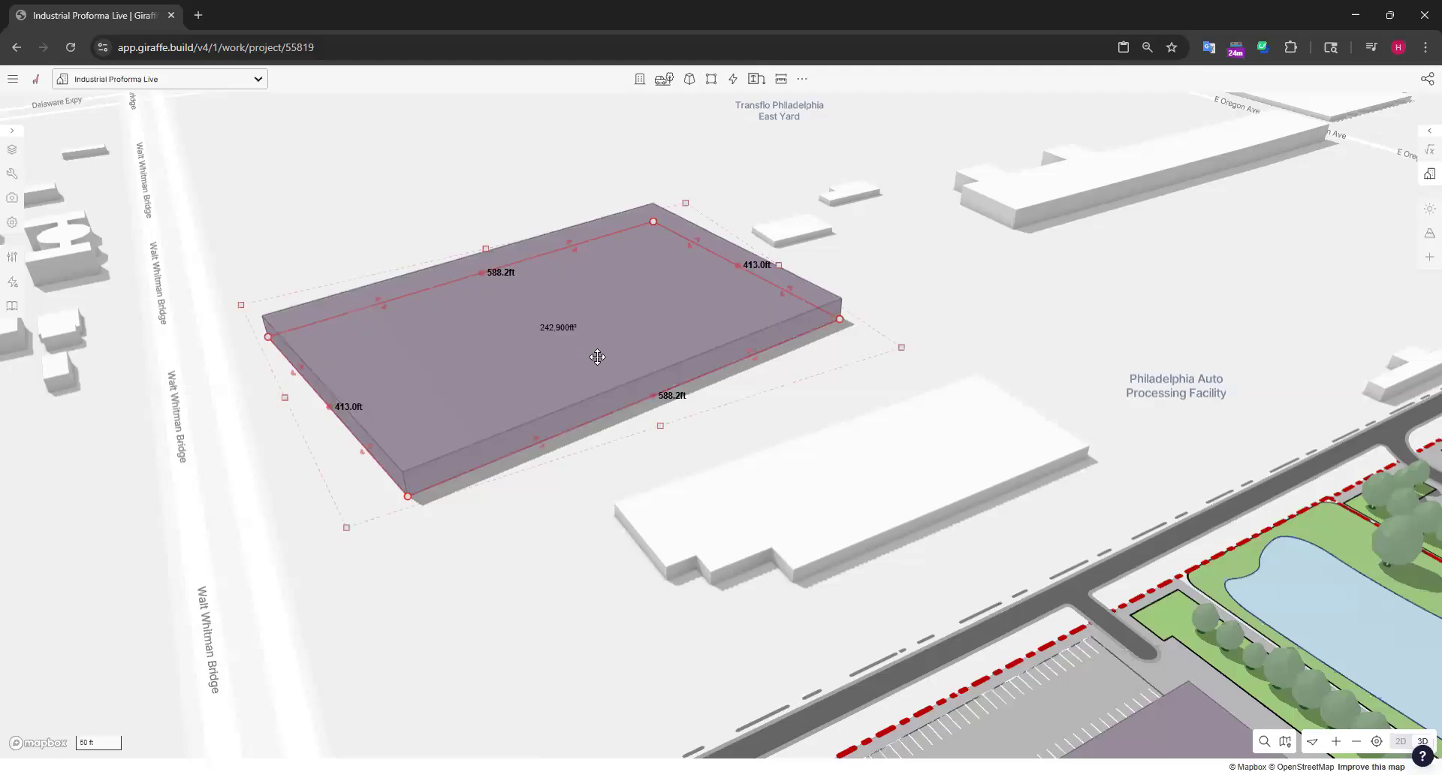
key("Delete")
left_click_drag(517, 309, 525, 304)
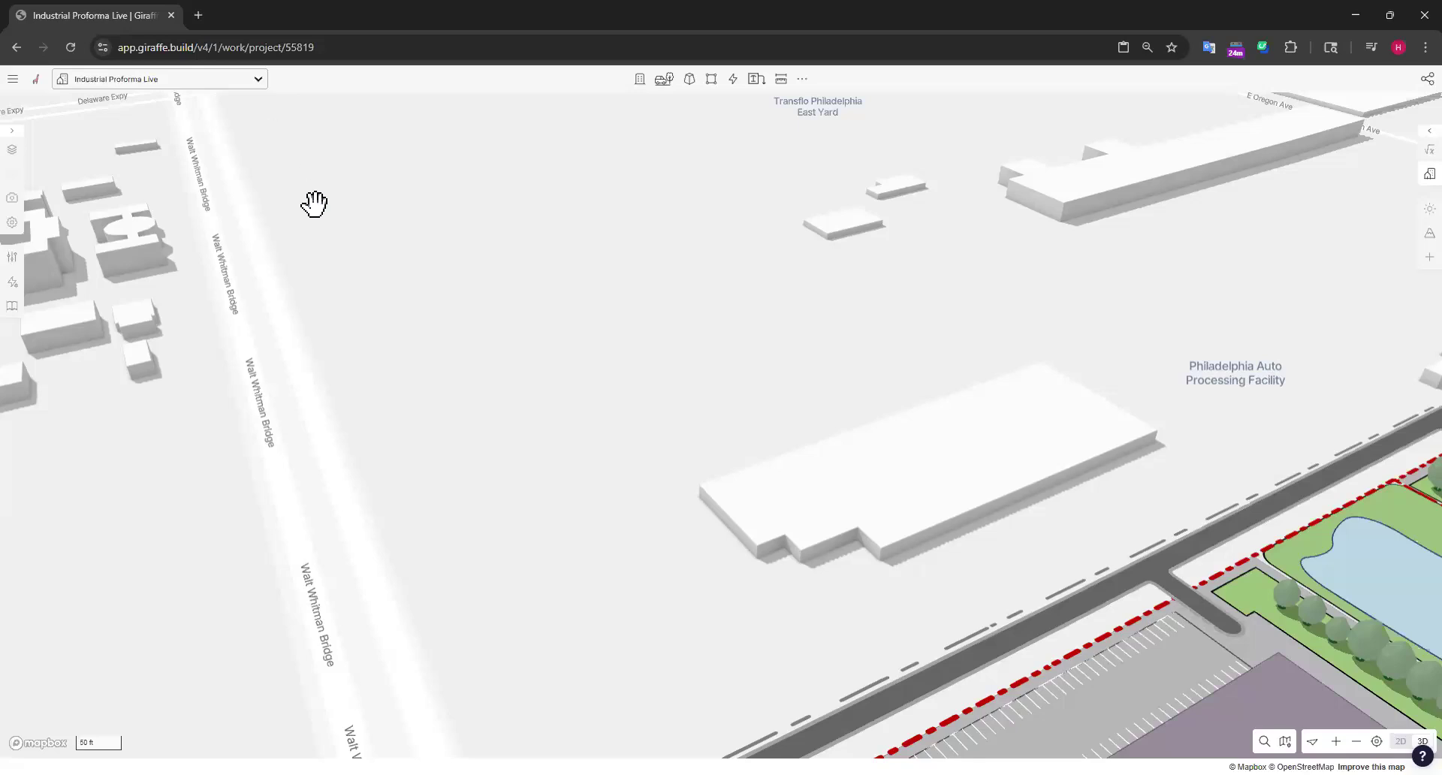
left_click_drag(519, 366, 528, 373)
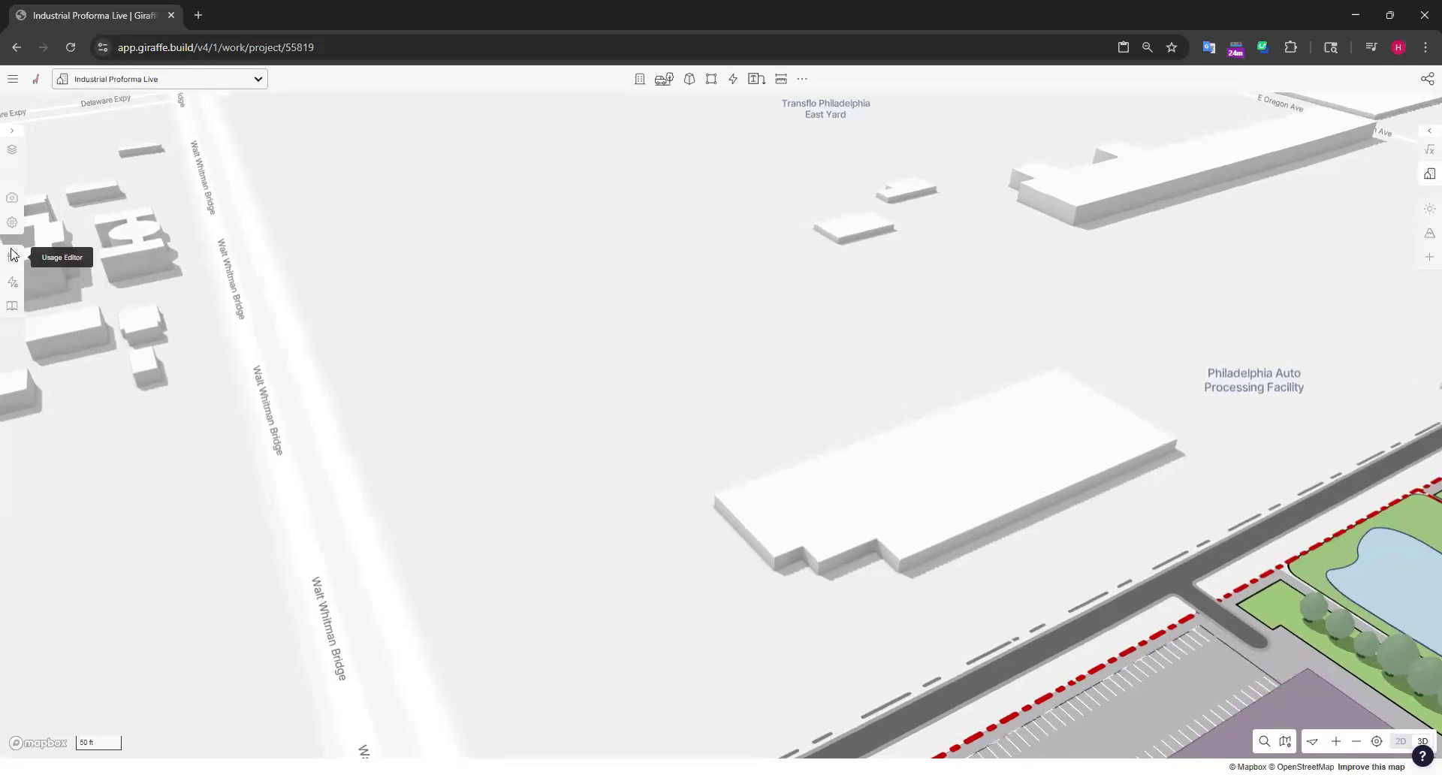
Step: Show the project layers, open the Usage Editor and load the Industrial usage with its Building properties expanded
left_click(11, 130)
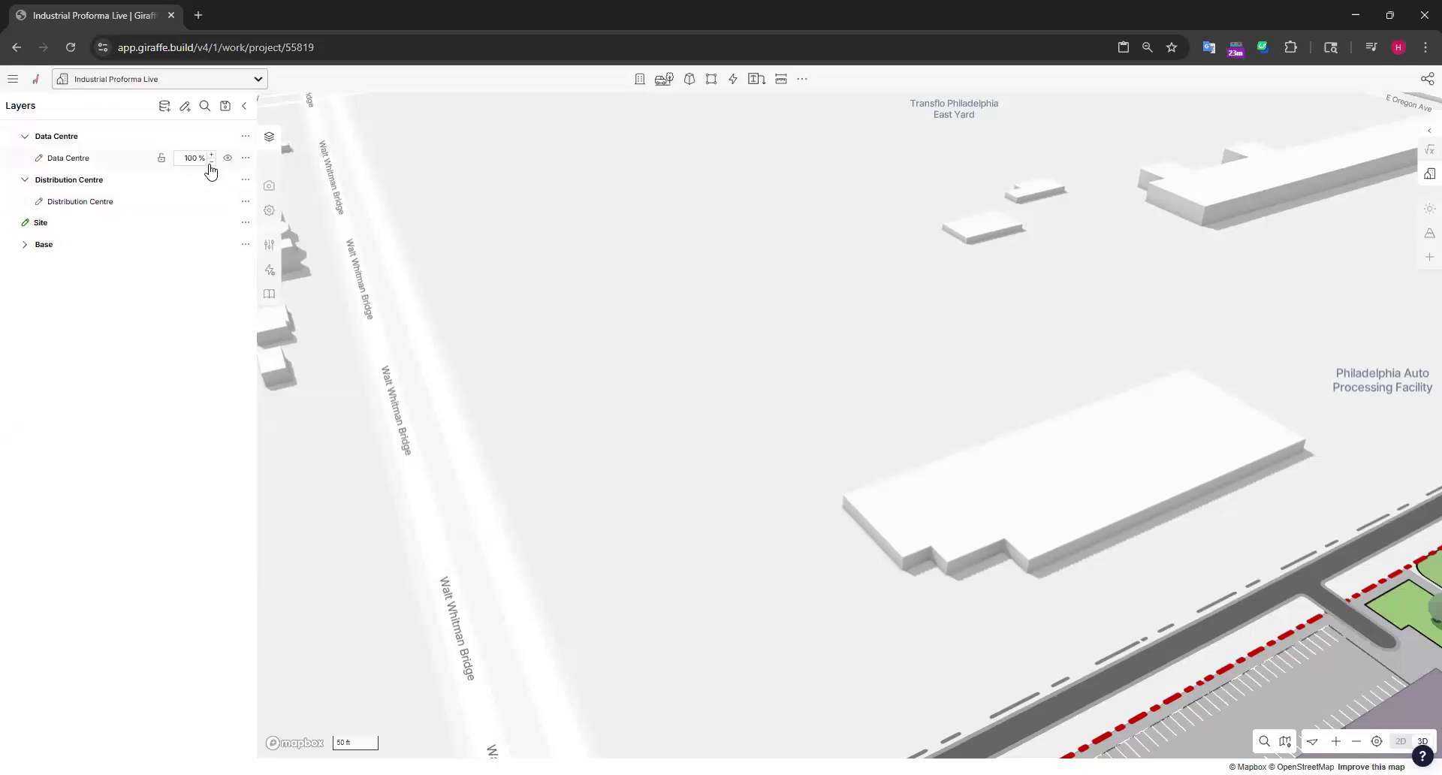
left_click(270, 245)
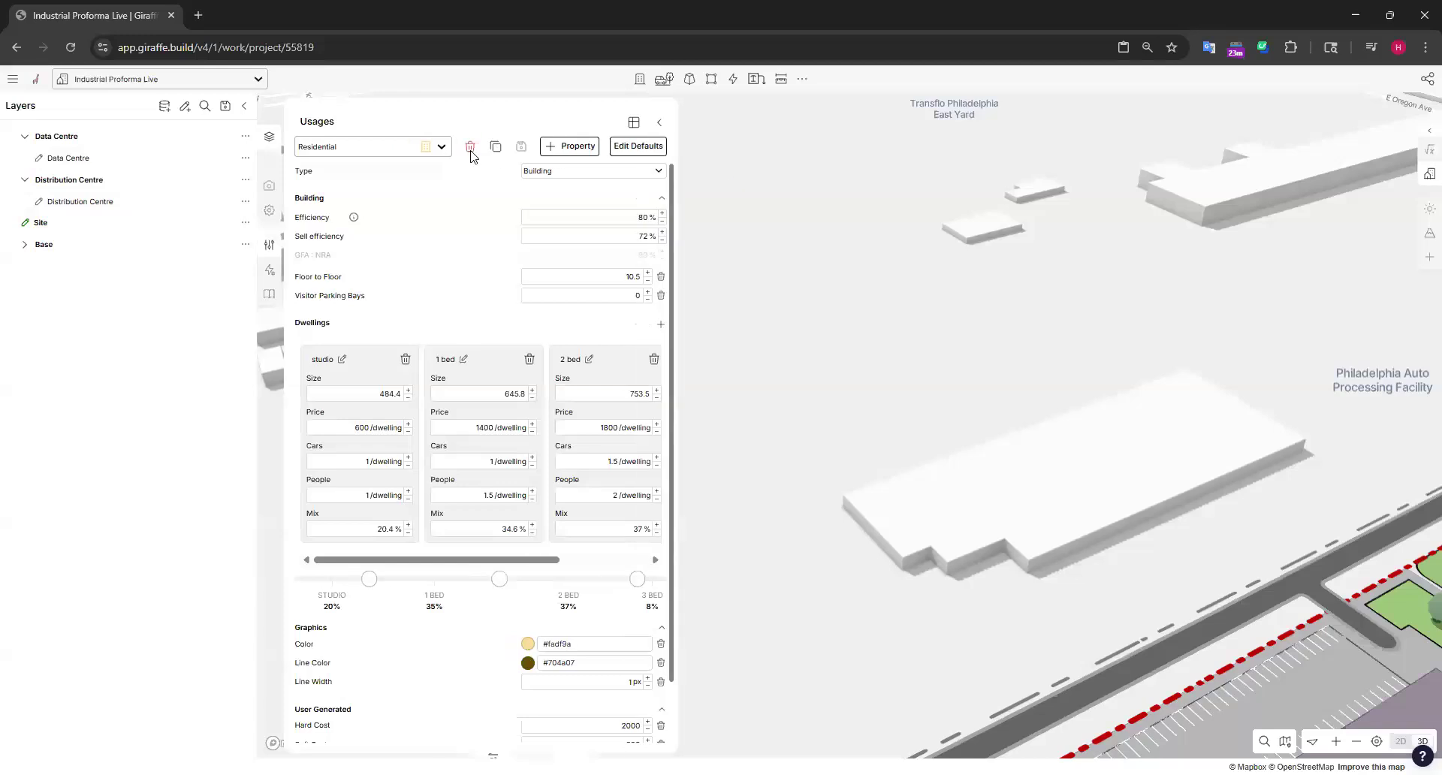
left_click(393, 151)
type("Indus")
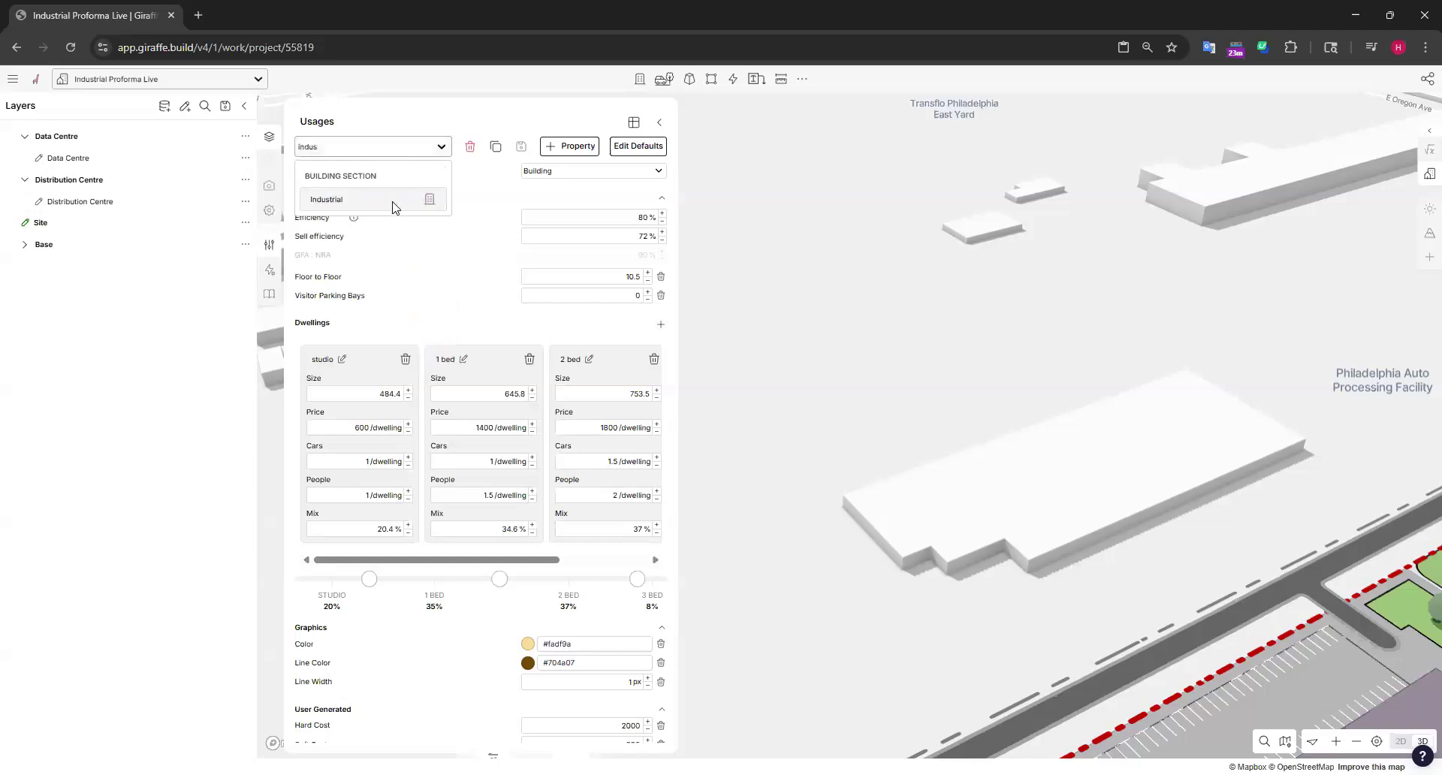
left_click(393, 201)
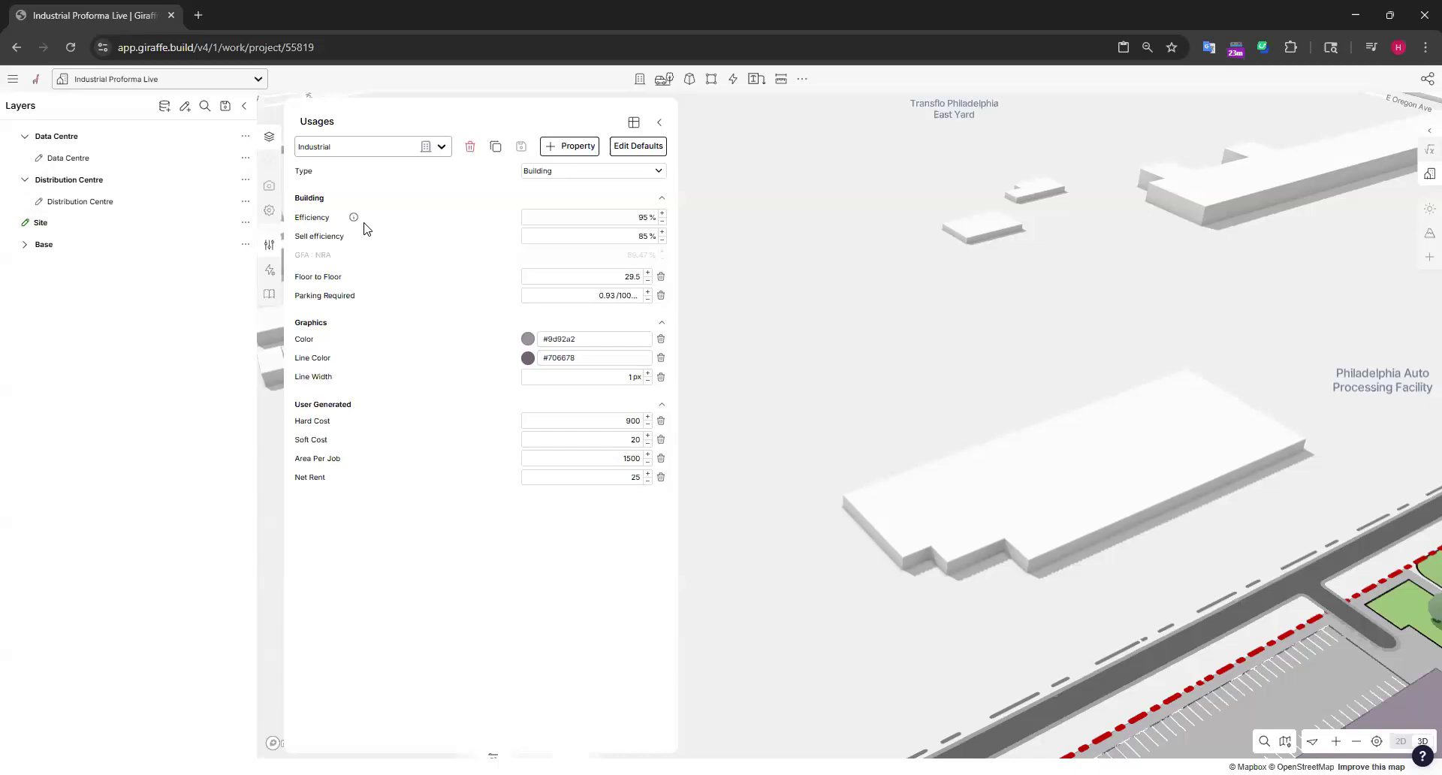
left_click(347, 200)
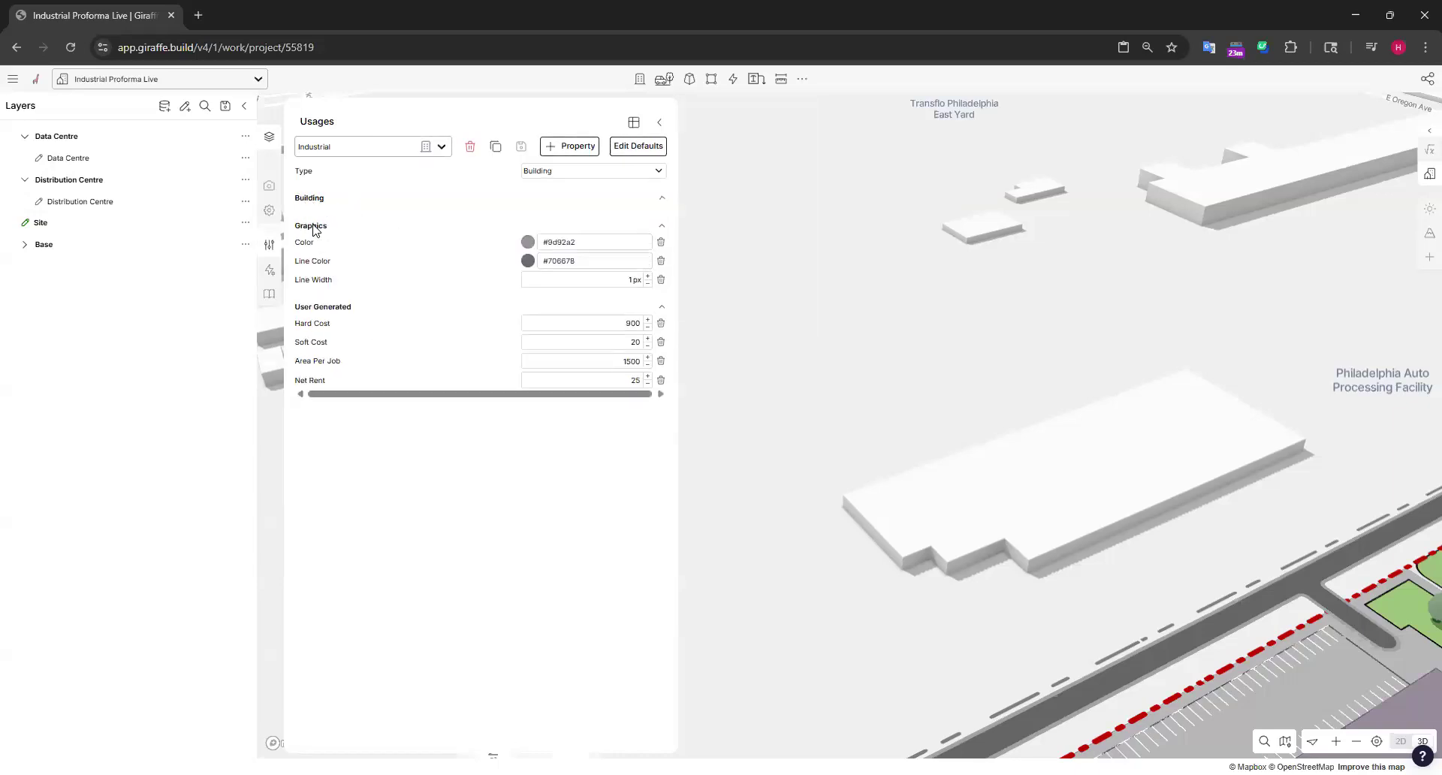
left_click(318, 199)
mouse_move(370, 222)
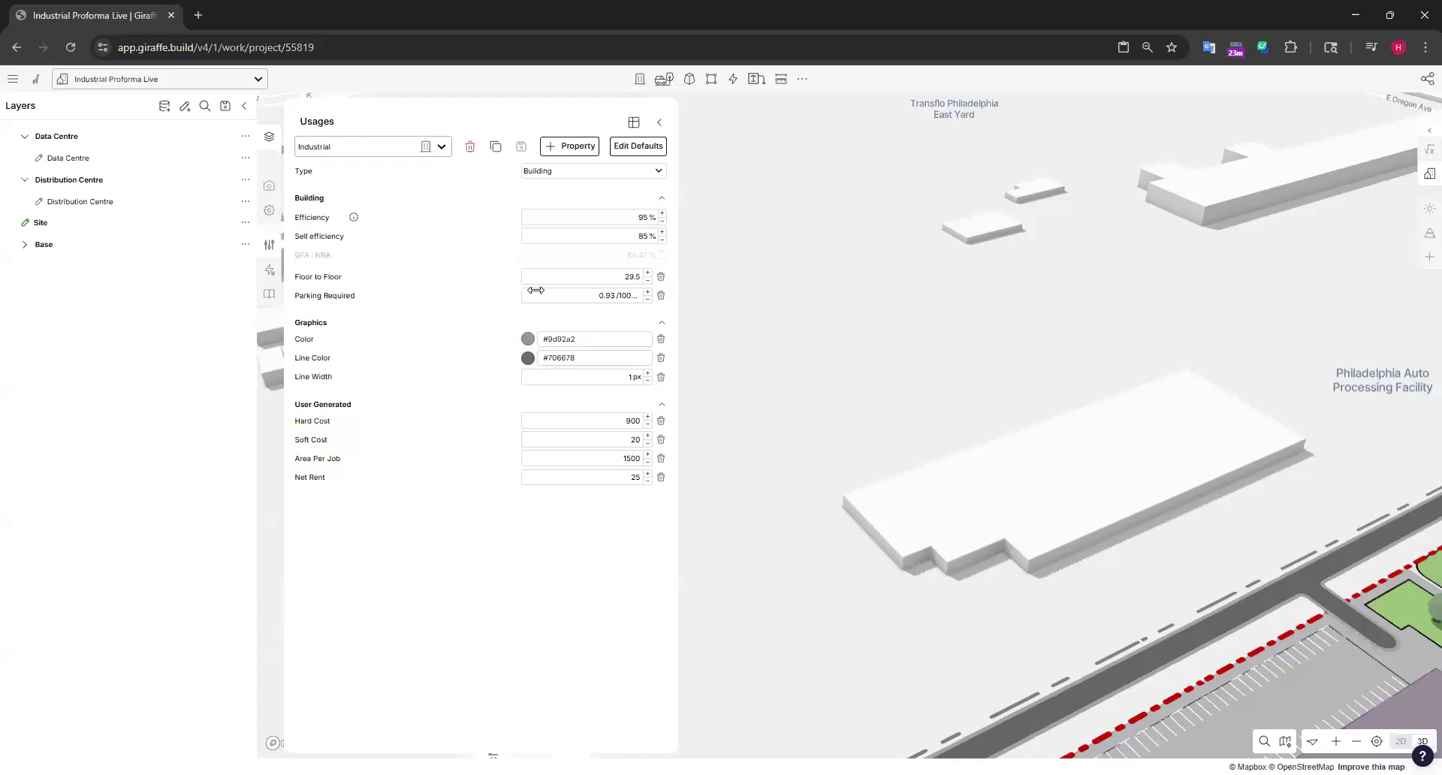
Step: Set the Industrial usage's Floor to Floor to 29.5 and Parking Required to 3, and save the usage
double_click(633, 276)
key("BackSpace")
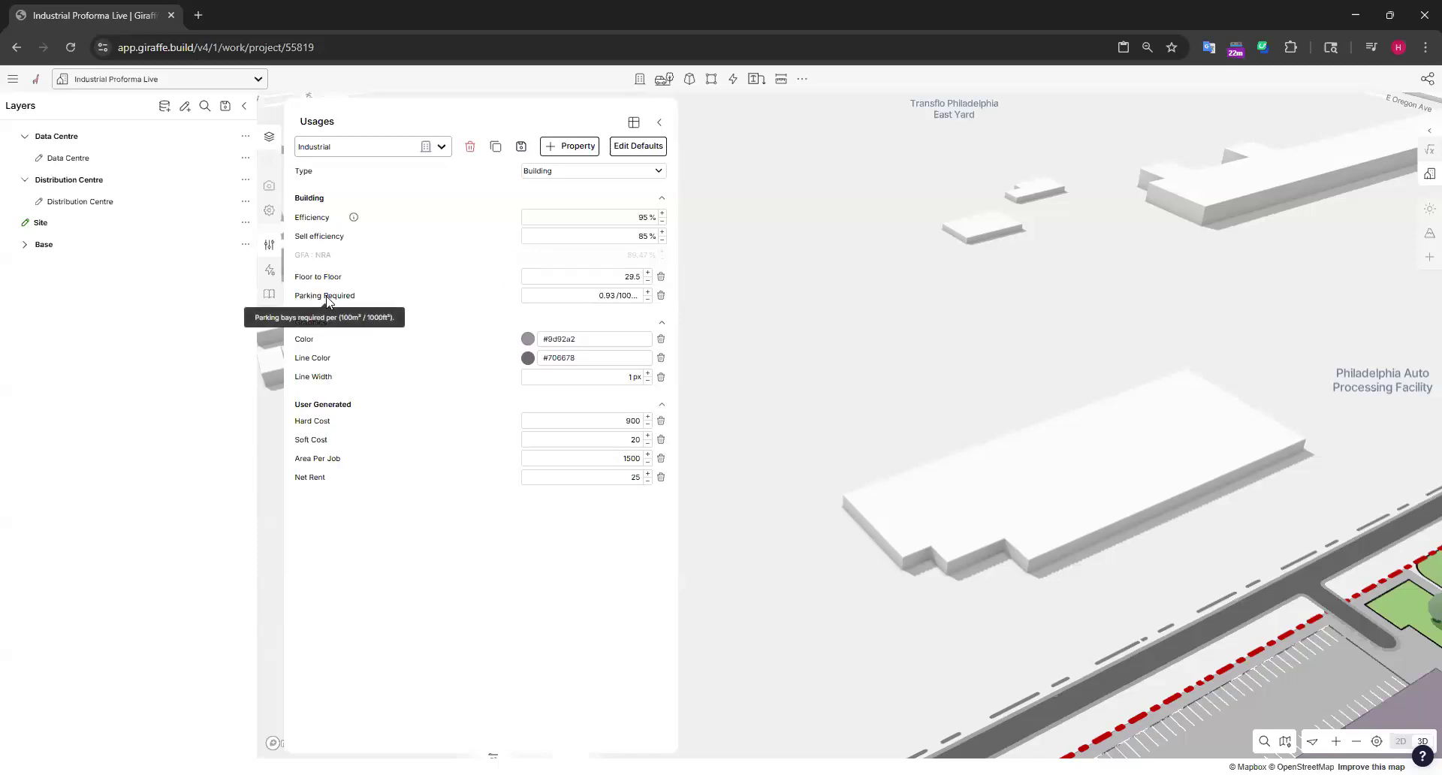
double_click(608, 296)
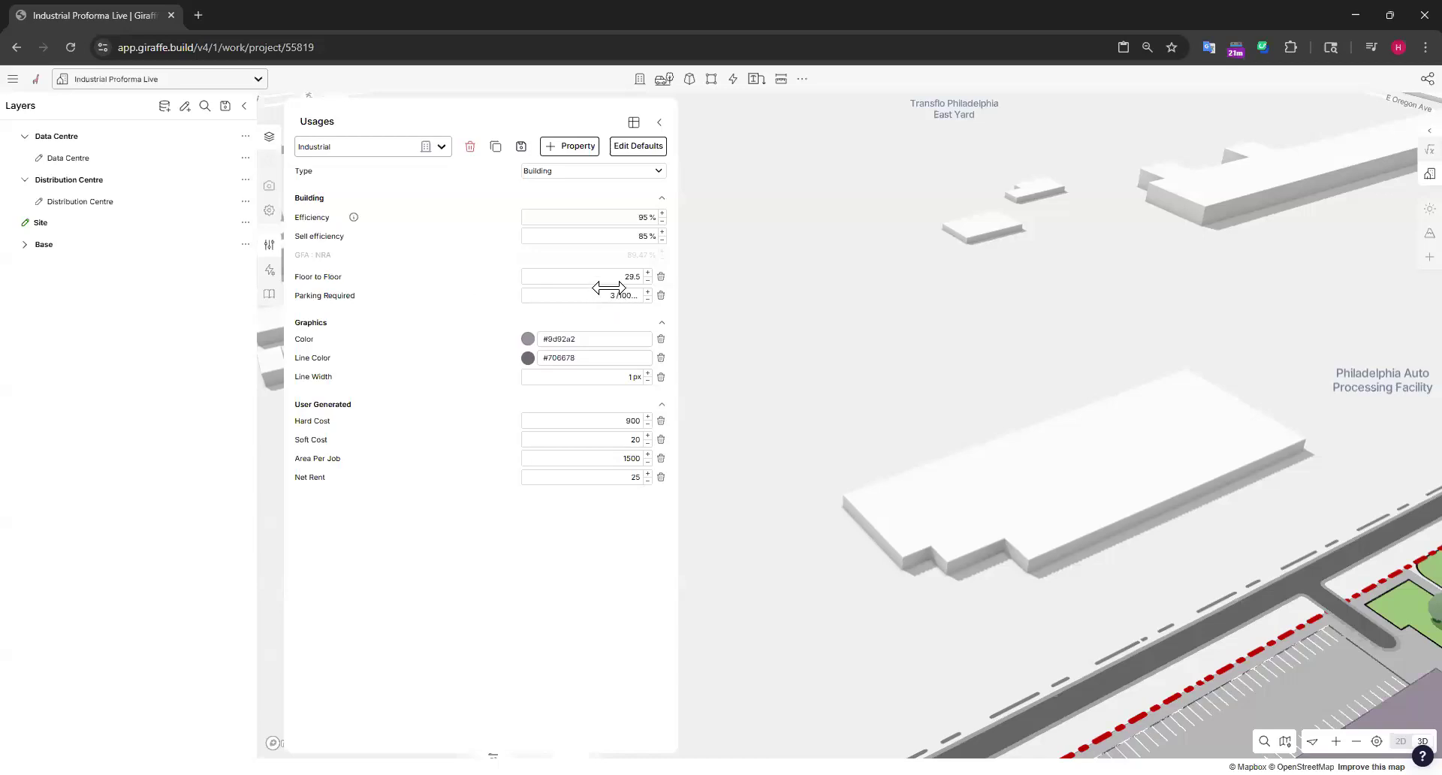
left_click(521, 146)
Step: Delete the Hotel usage from the project's usages
left_click(434, 150)
scroll(390, 235, "down", 5)
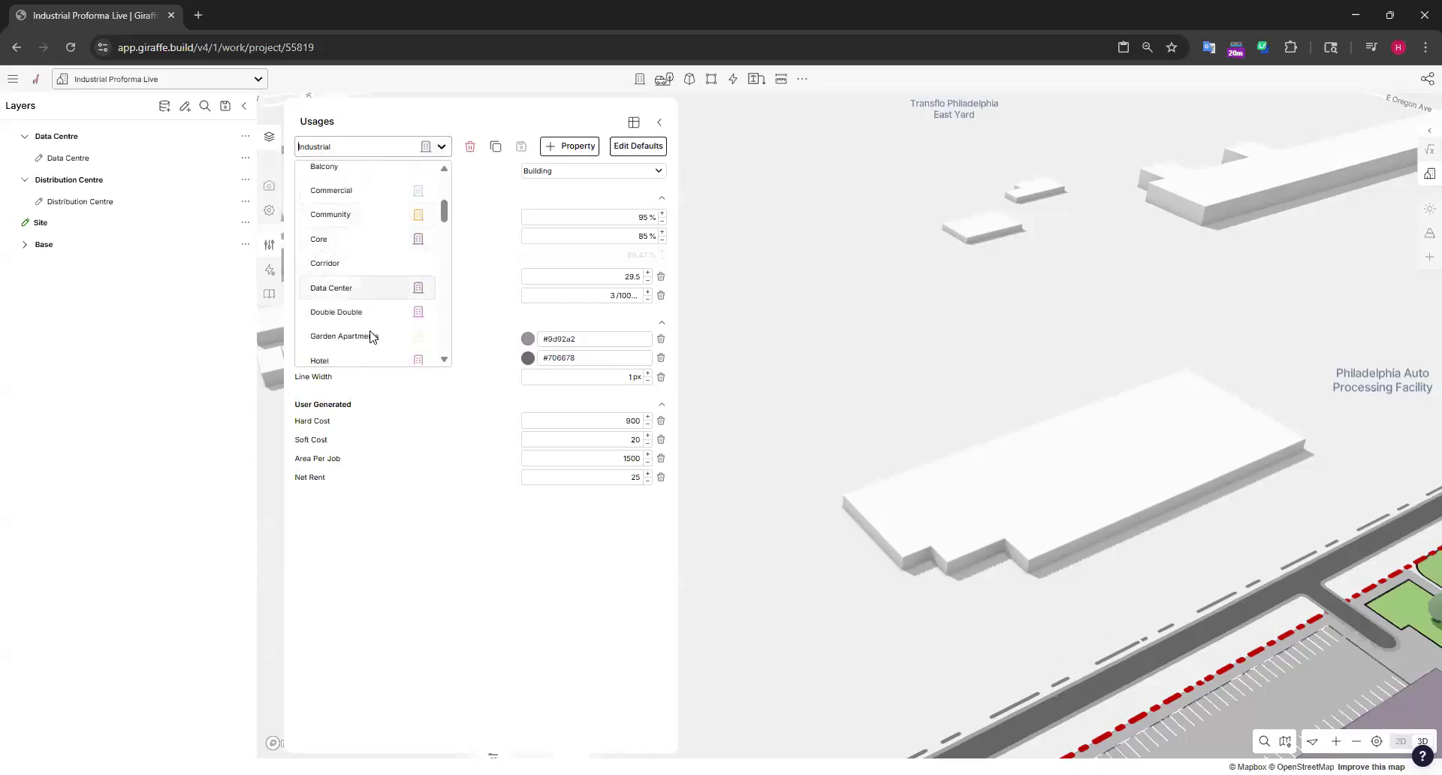
scroll(384, 304, "down", 3)
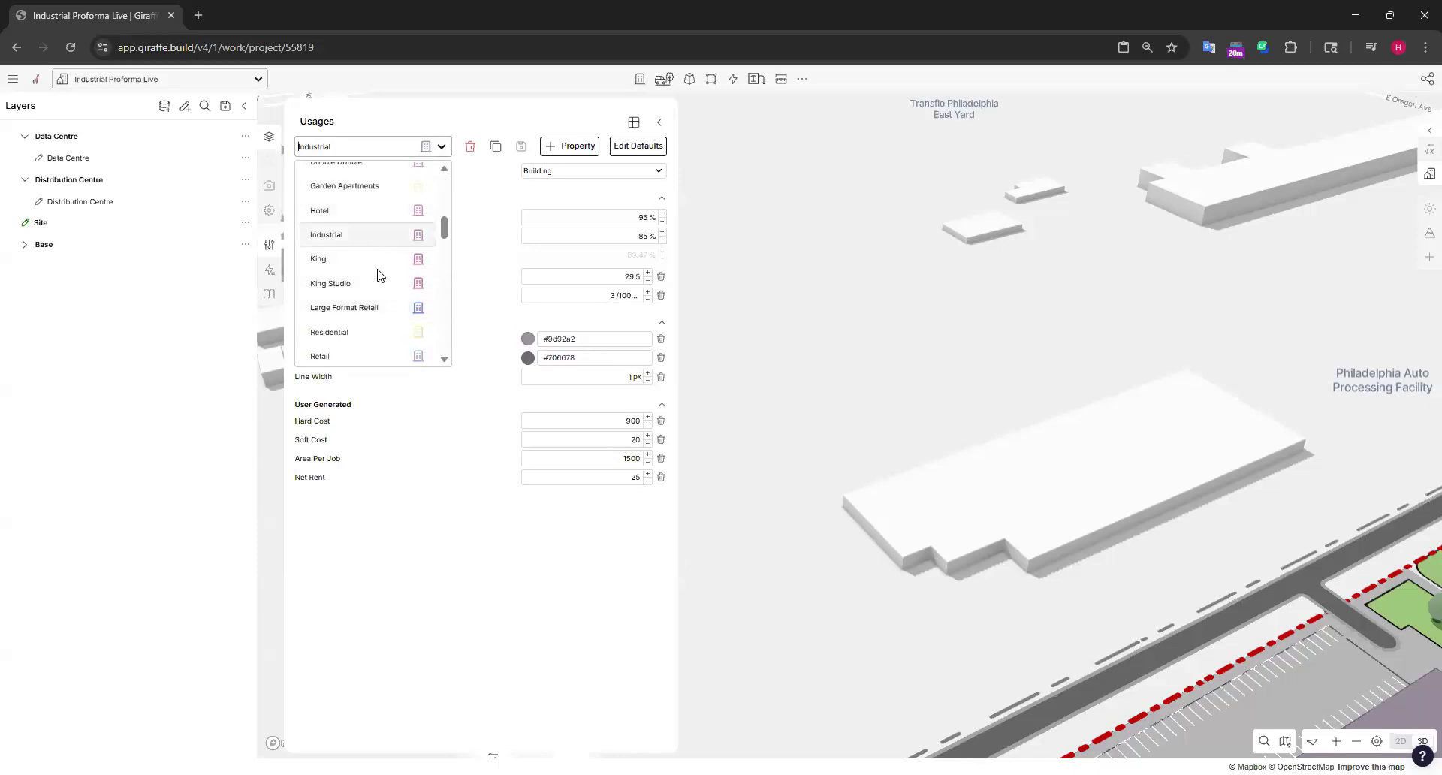
left_click(369, 214)
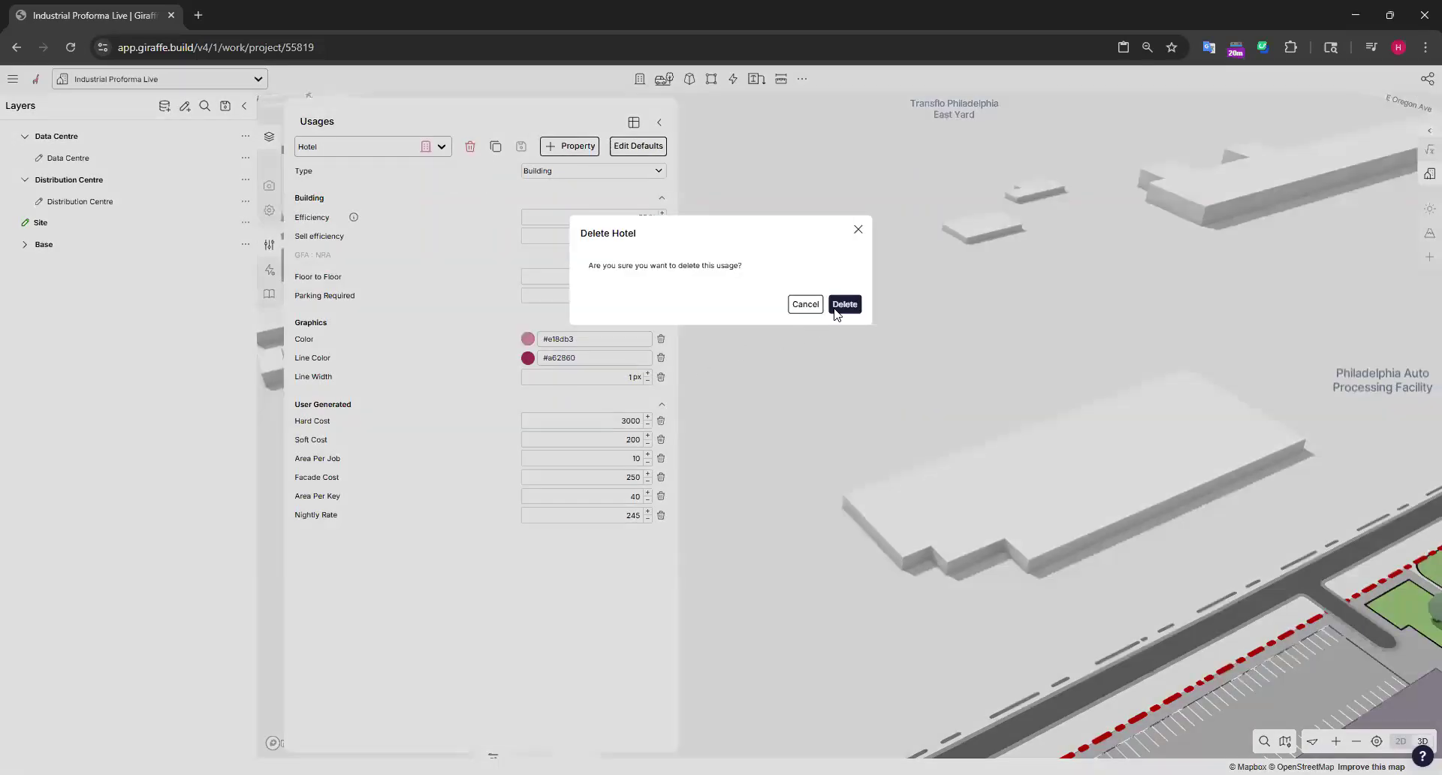
left_click(842, 306)
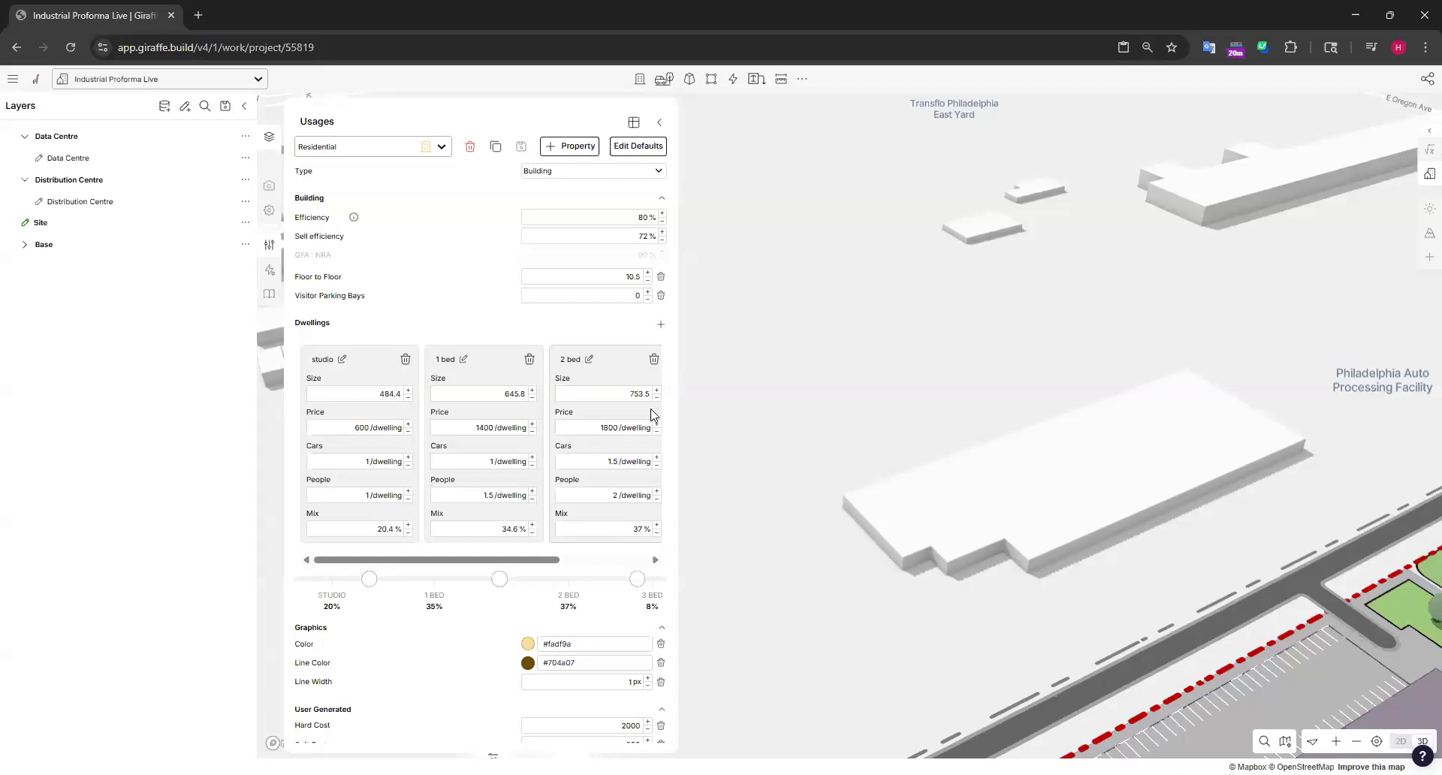
Step: Duplicate the Industrial usage as a new usage named "Distribution Center"
left_click(408, 148)
type("indus")
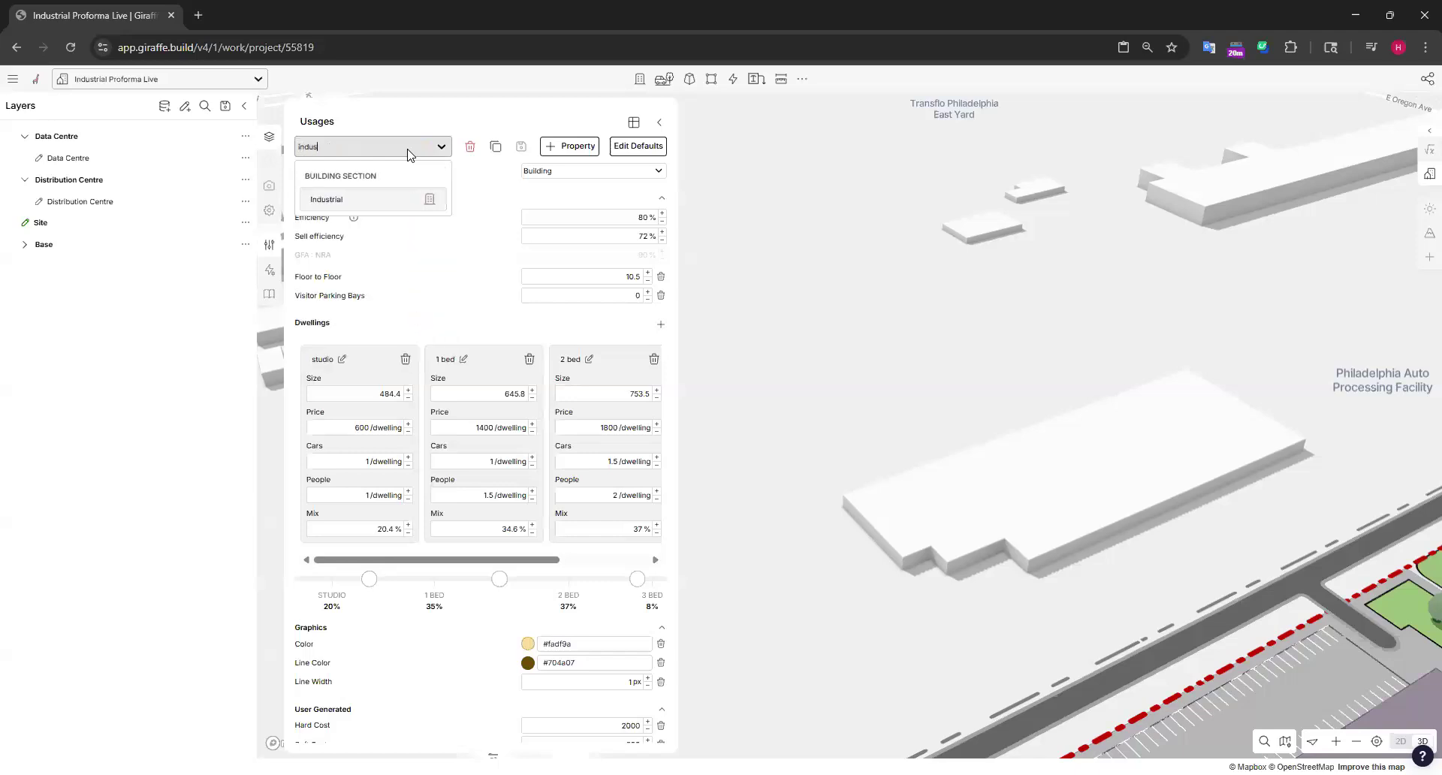
left_click(422, 204)
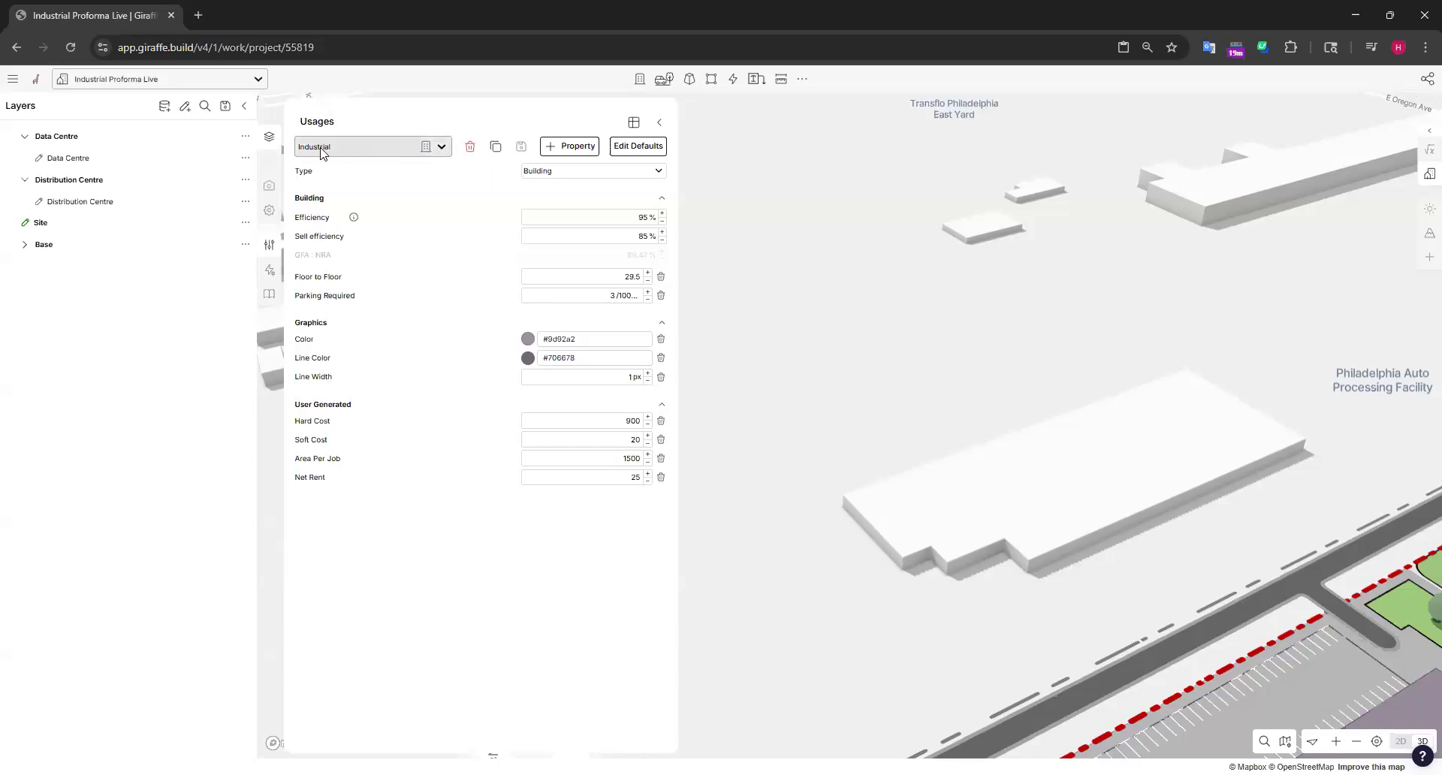
left_click(495, 149)
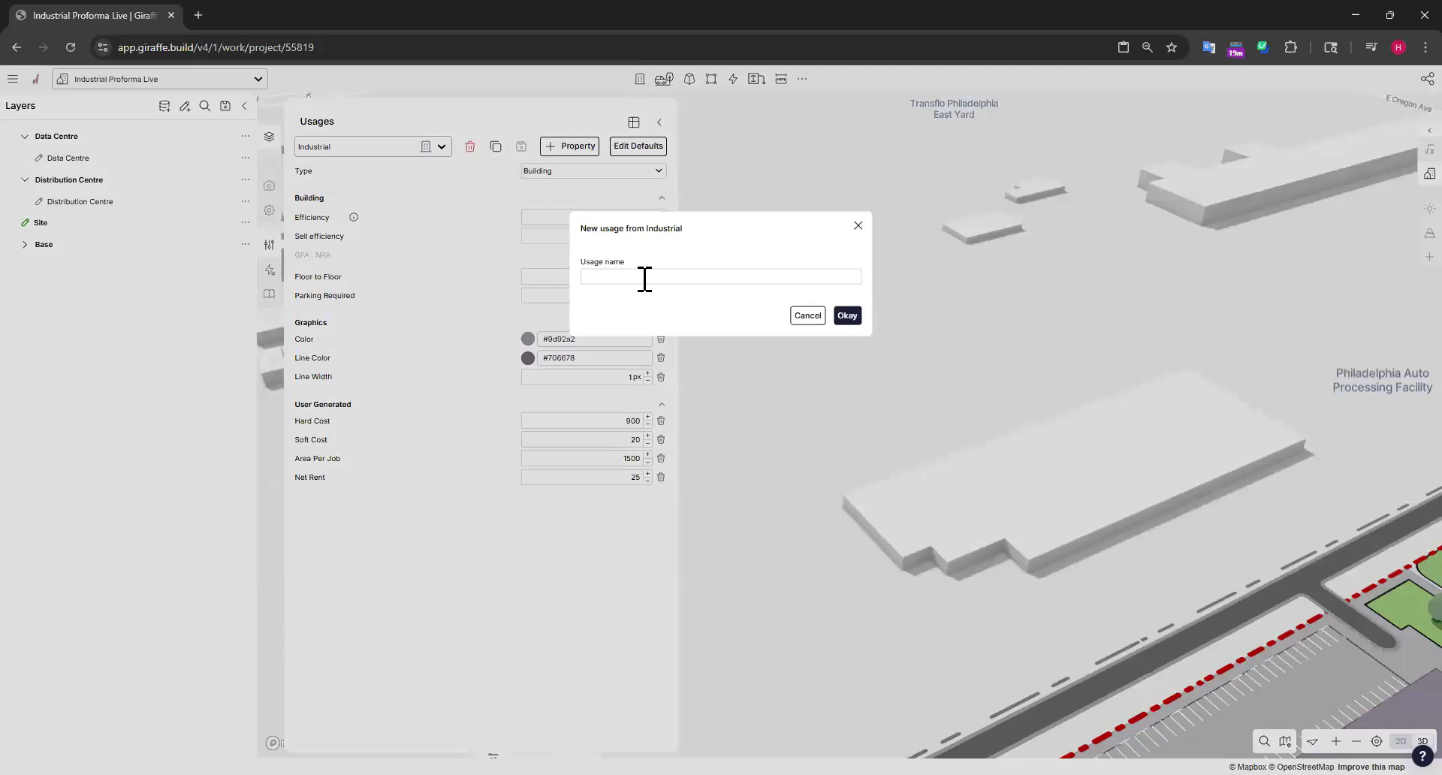
left_click(644, 277)
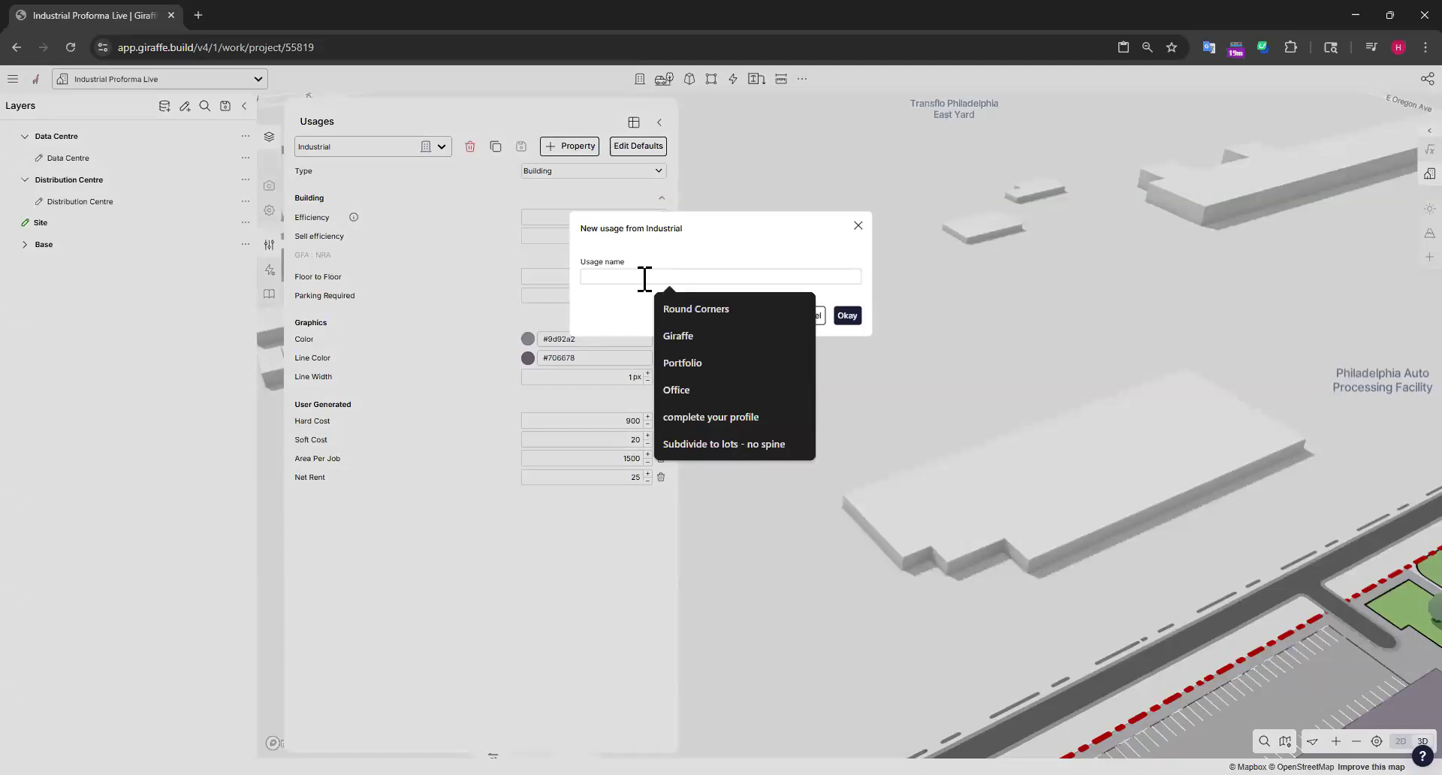
type("Distribution Center")
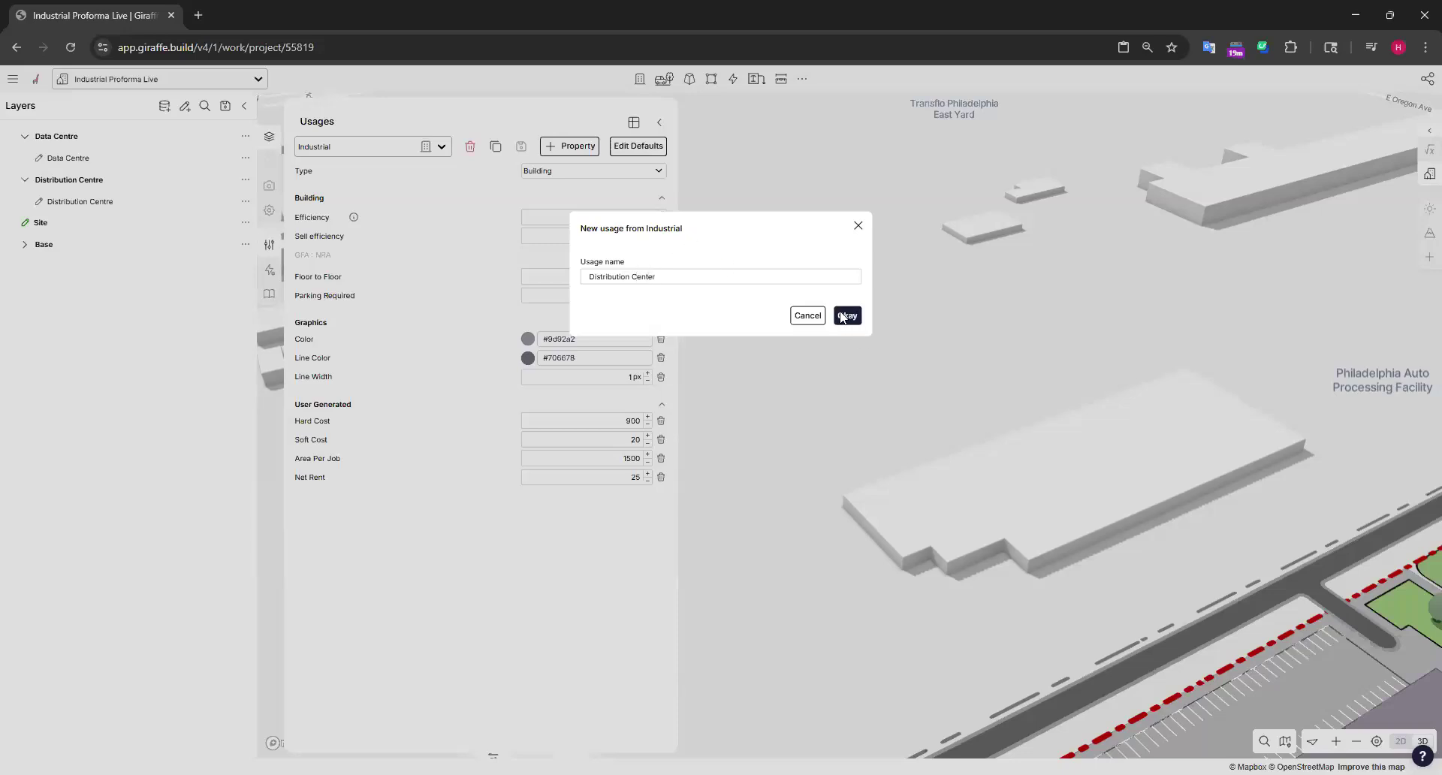
left_click(849, 316)
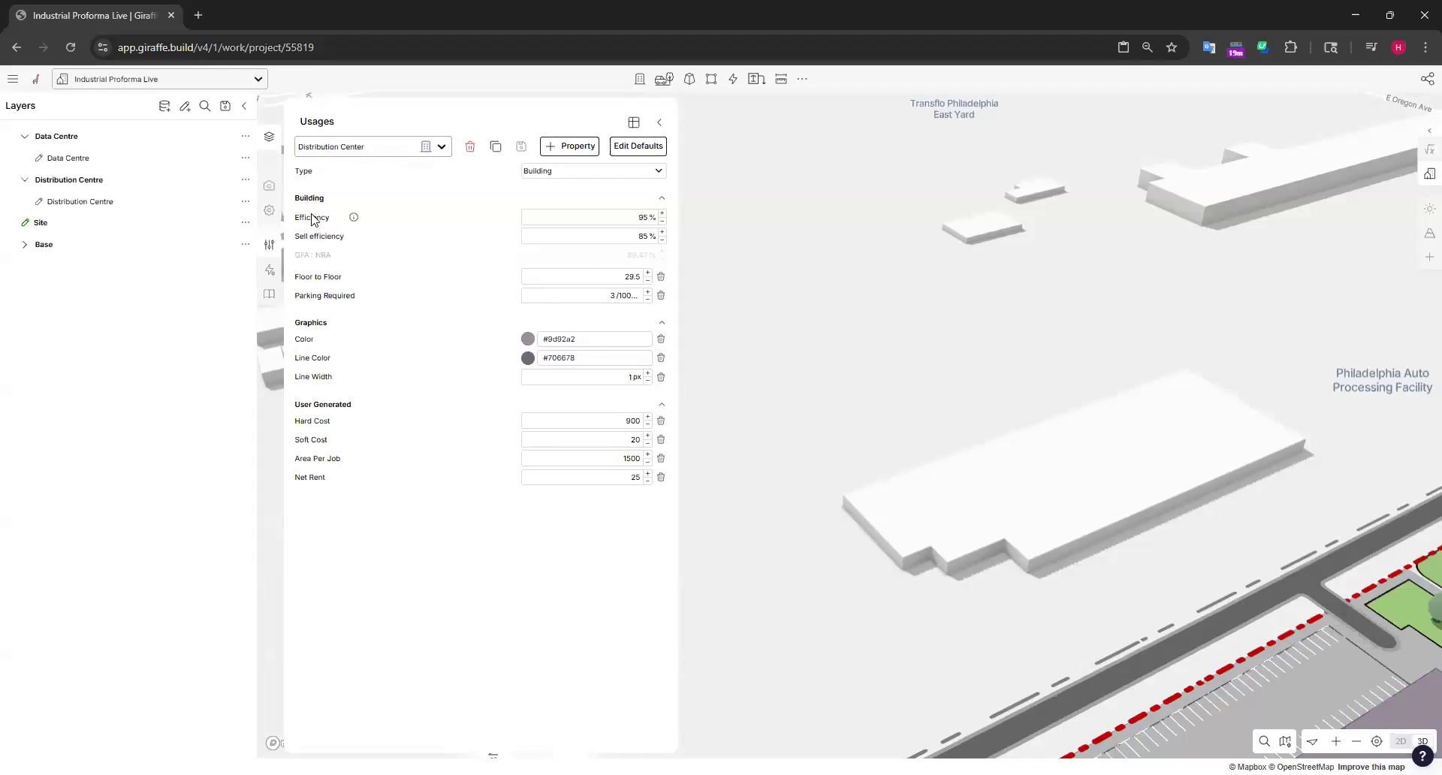
Step: Set the Distribution Center usage's Efficiency to 80% and its graphics Color to the light grey #c9c8ca
left_click(631, 215)
type("80")
left_click(528, 357)
left_click_drag(474, 421, 461, 407)
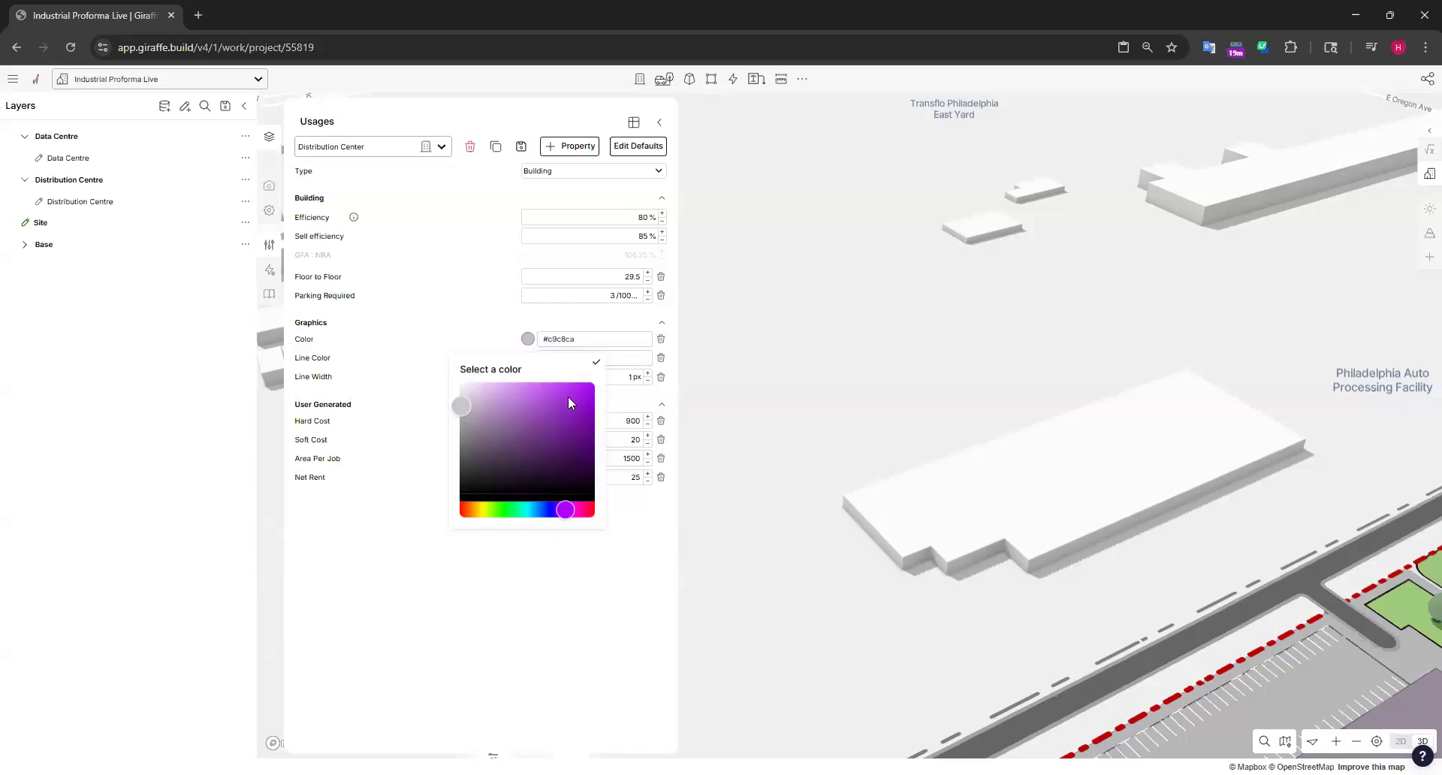
left_click(597, 363)
Step: Set the Distribution Center usage's Hard Cost to 500, save the usage and close the Usage Editor
double_click(632, 420)
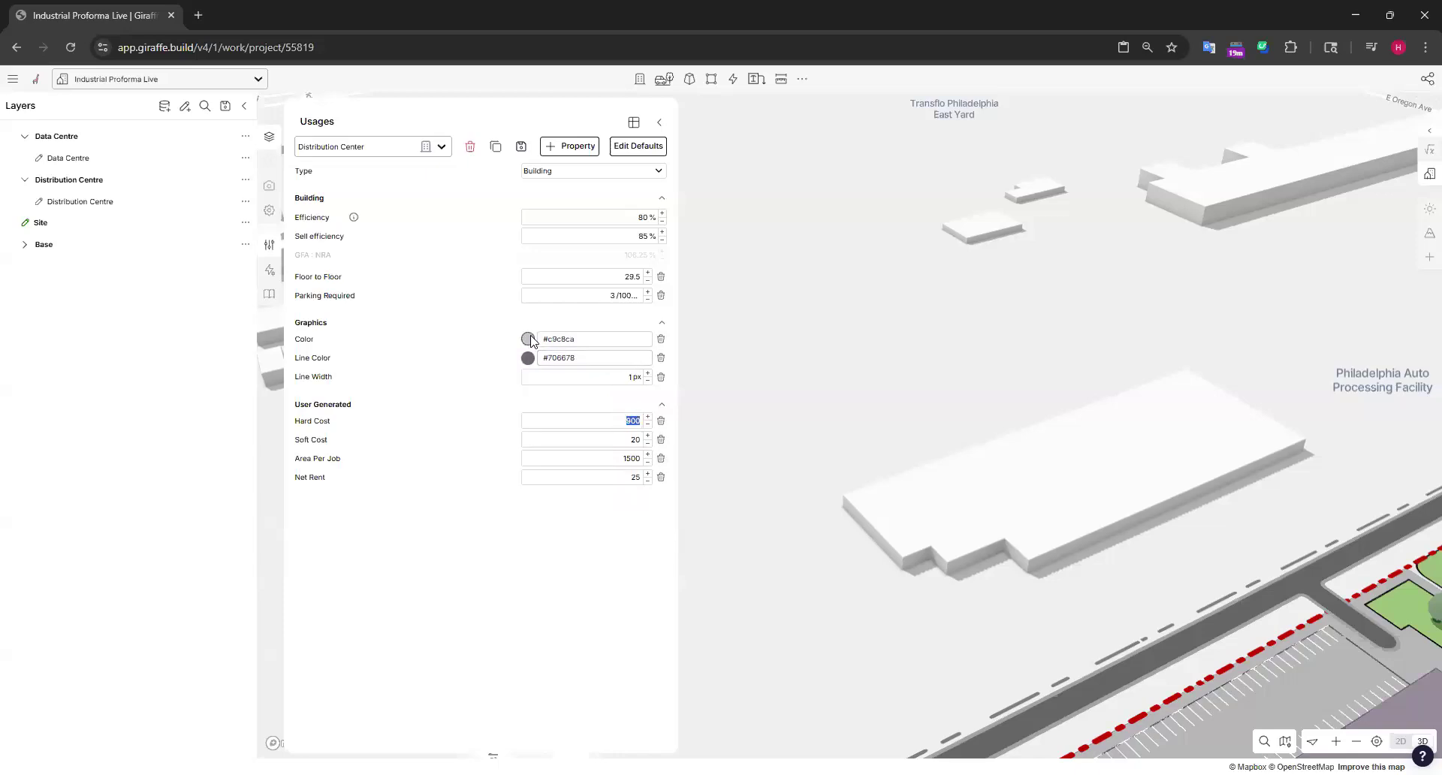
type("500")
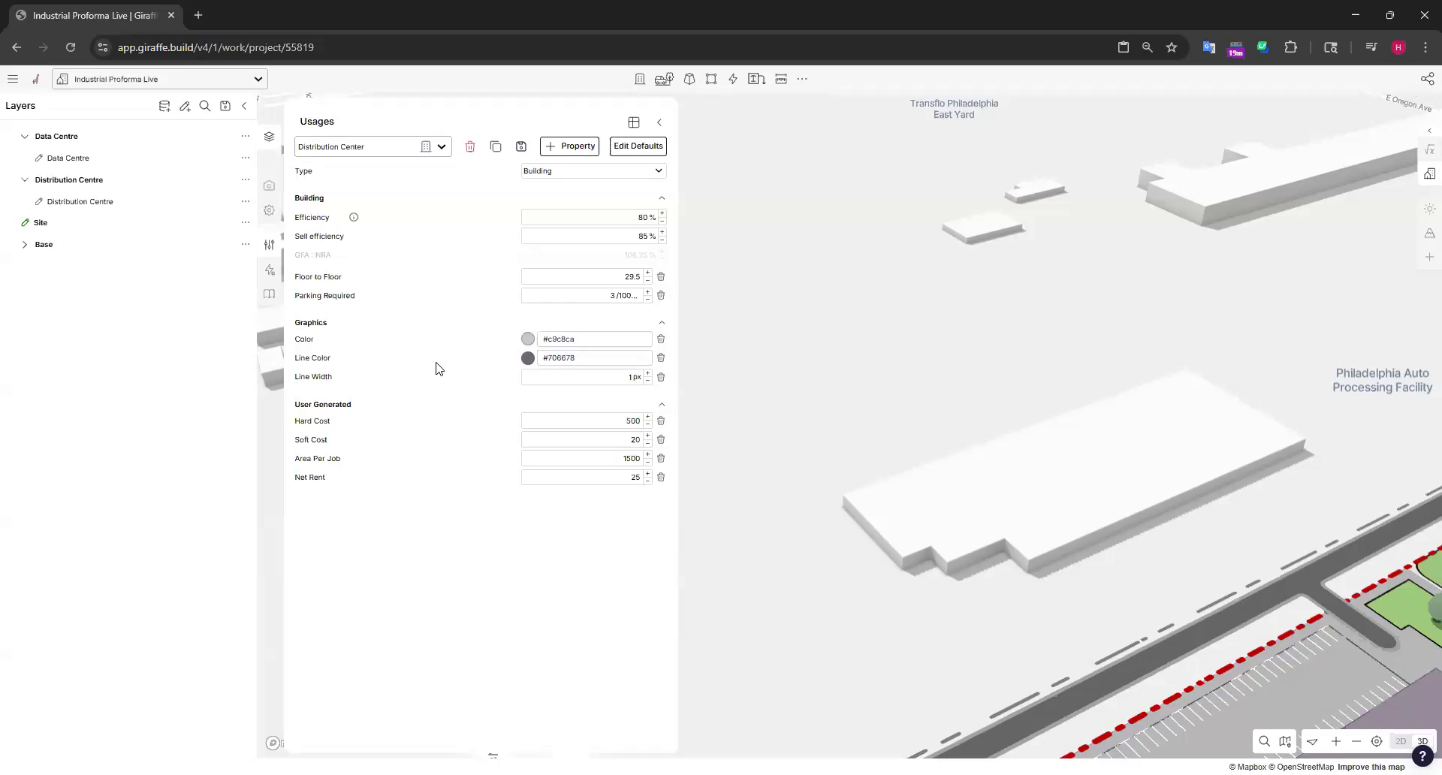
left_click(521, 146)
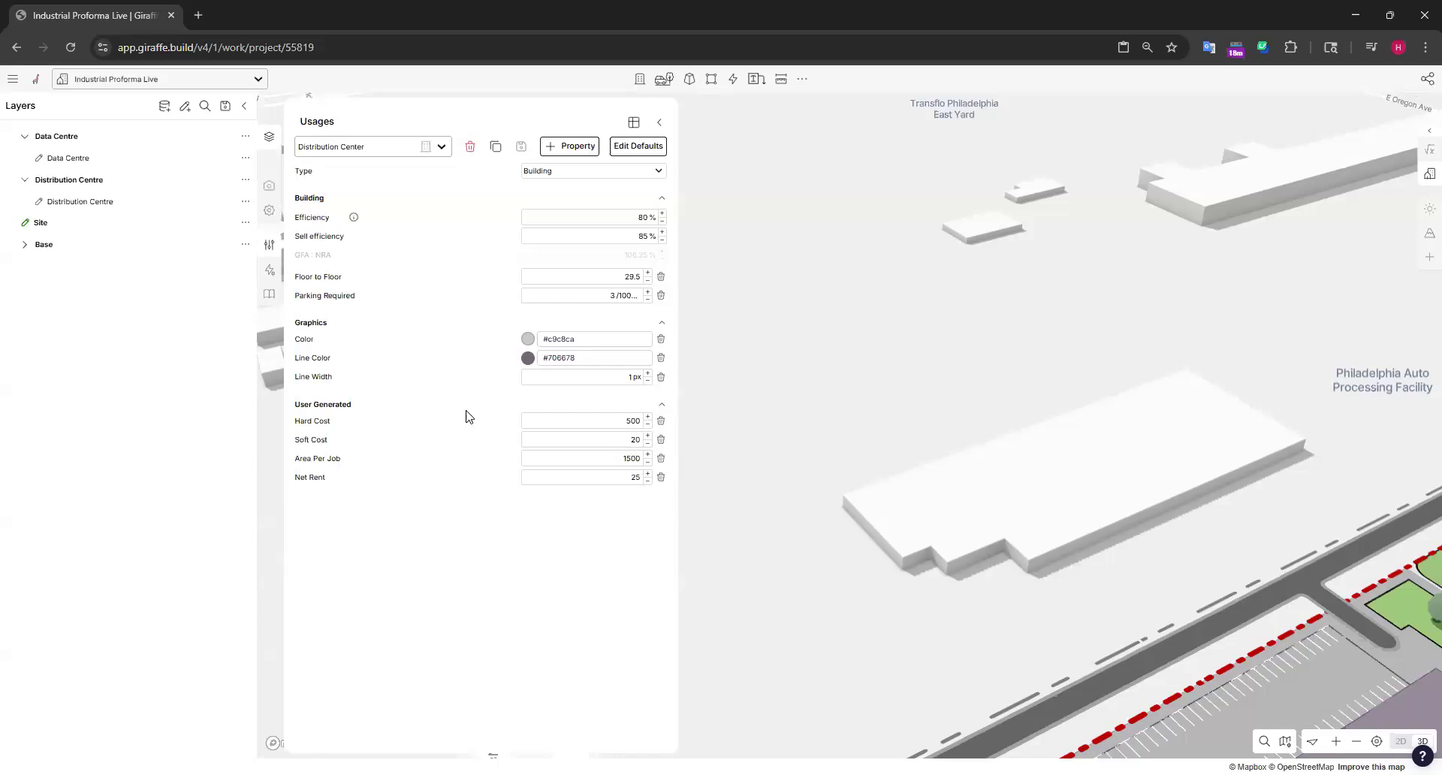
left_click(656, 114)
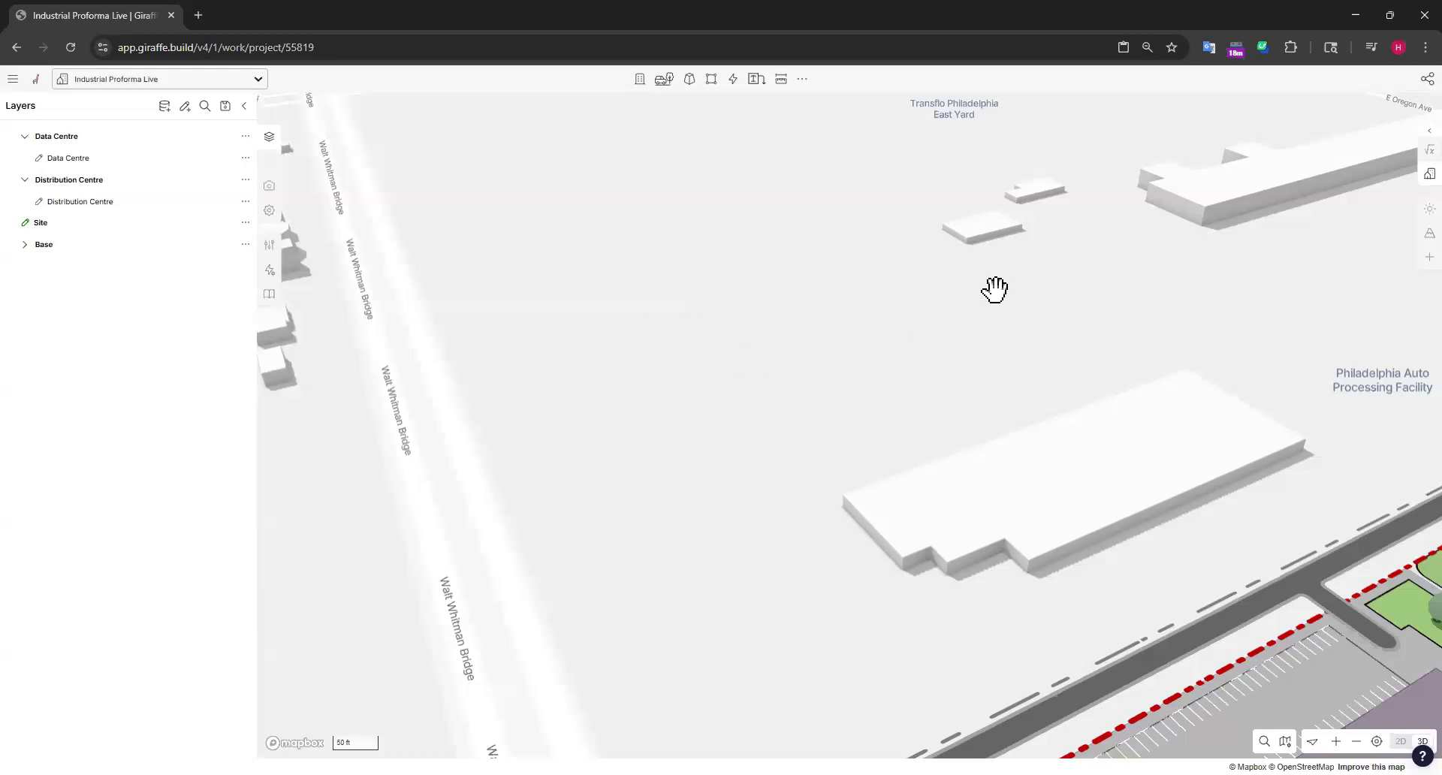
left_click_drag(548, 474, 426, 306)
scroll(420, 306, "down", 5)
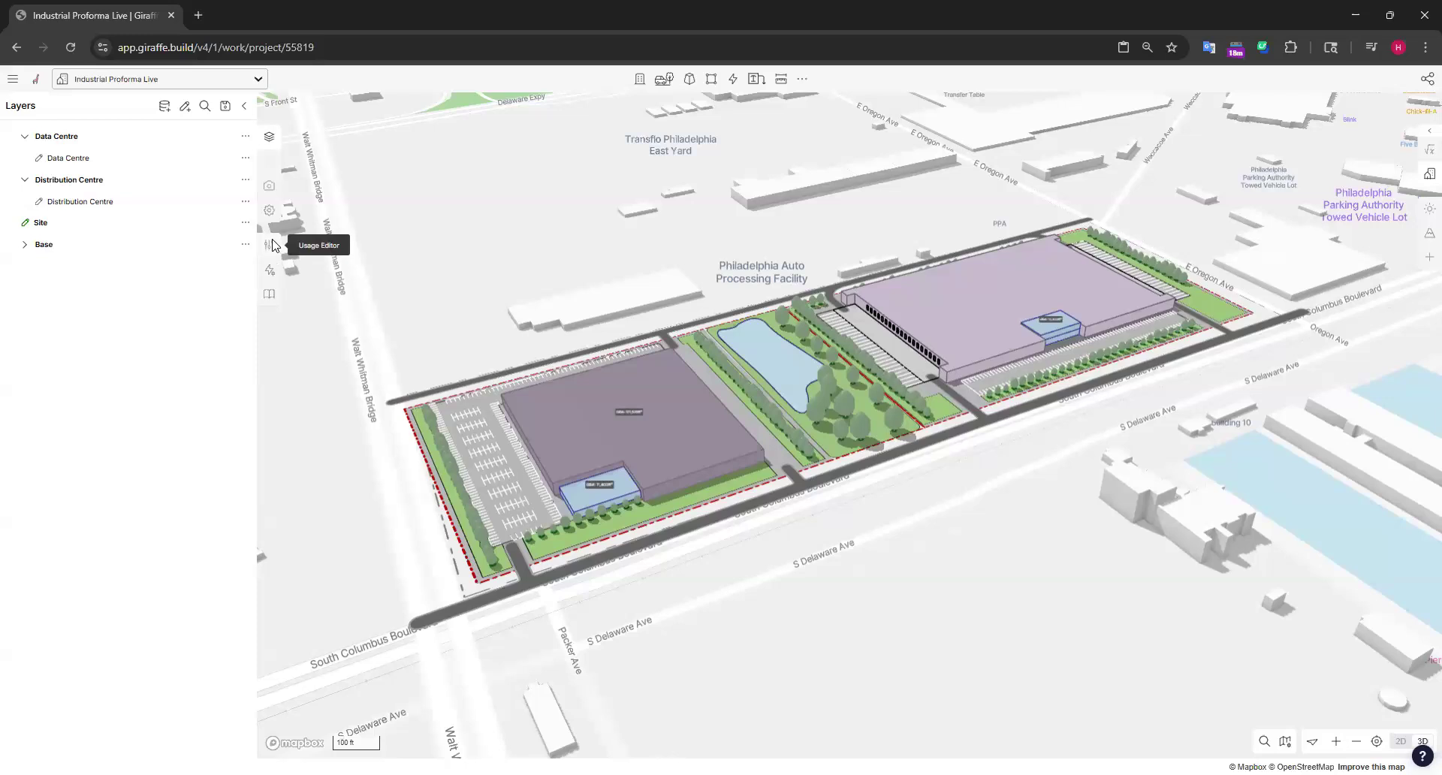
left_click(269, 244)
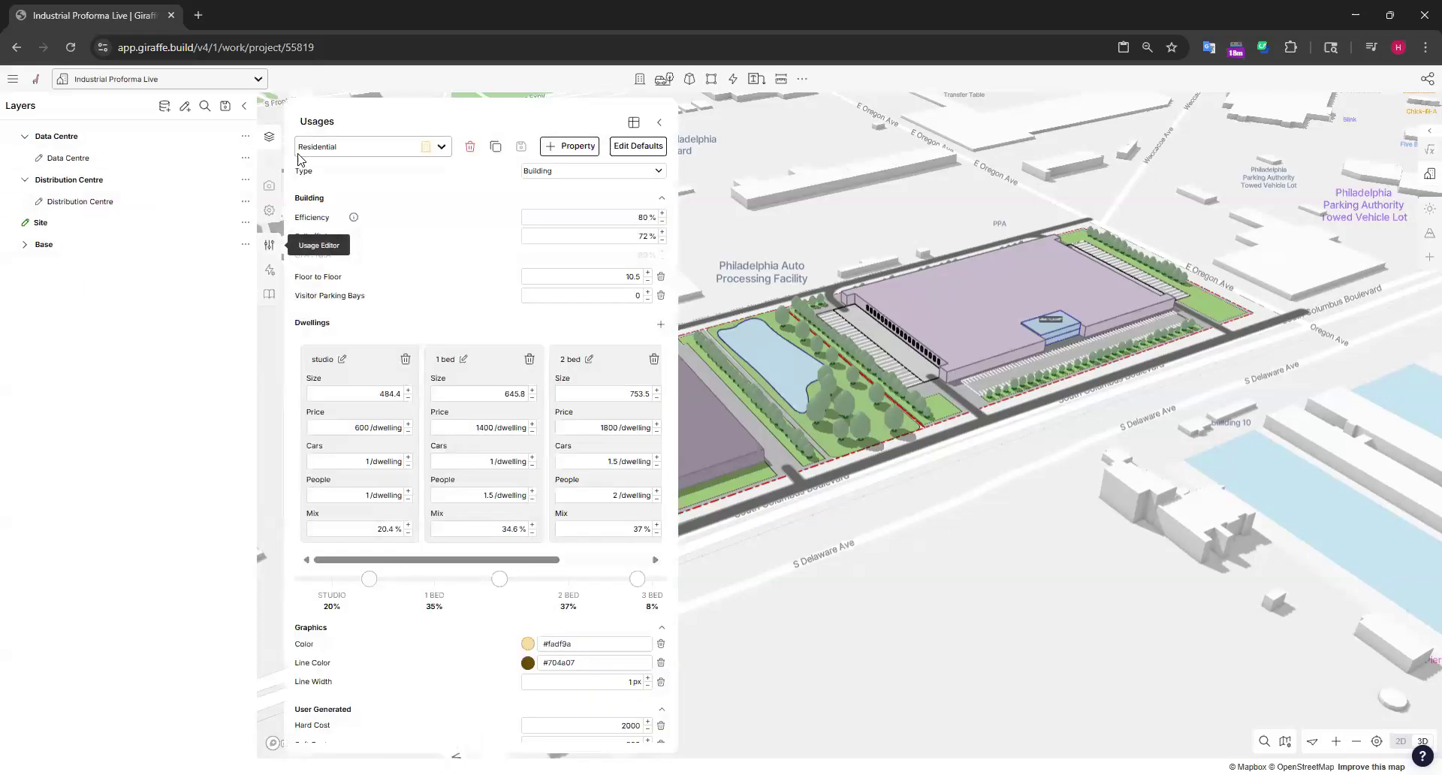
left_click(662, 123)
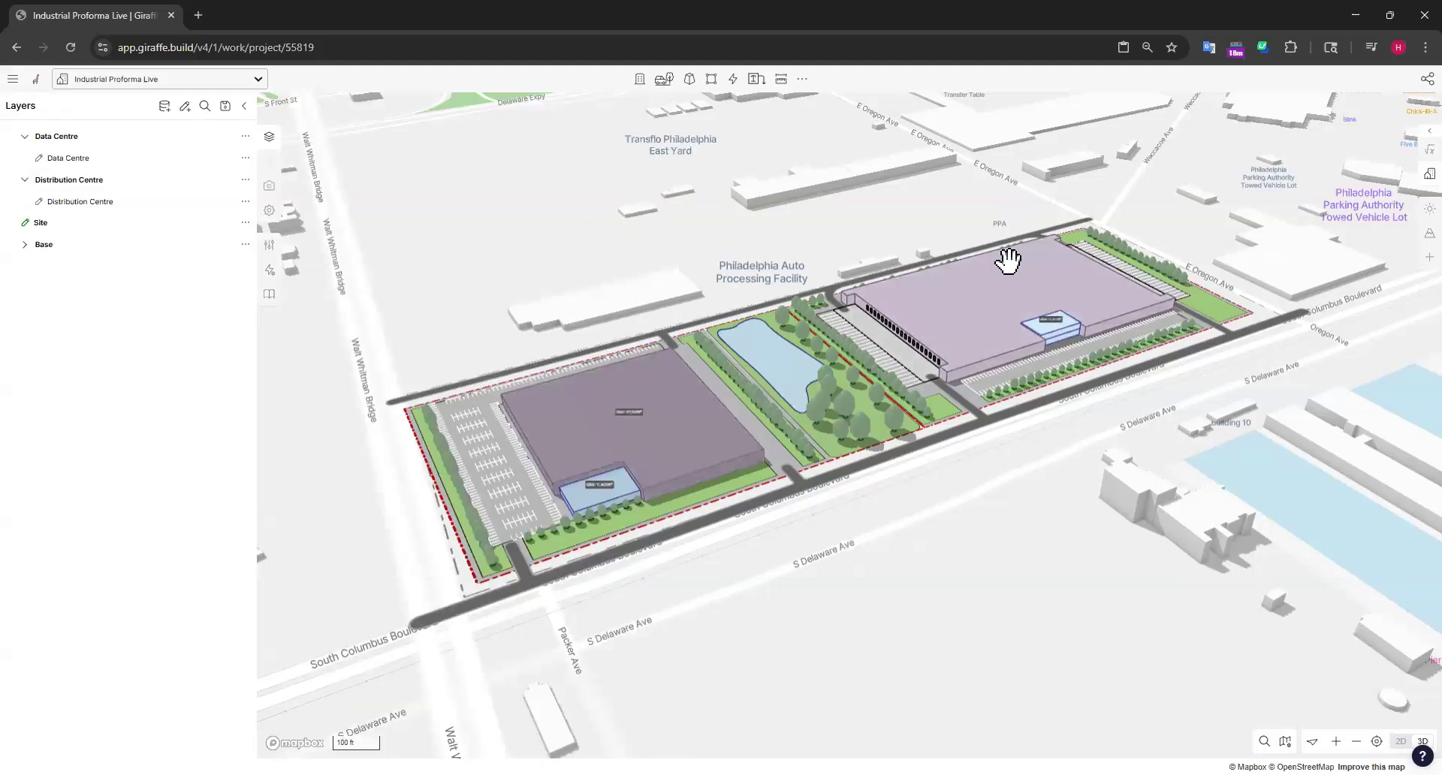
left_click_drag(620, 199, 579, 241)
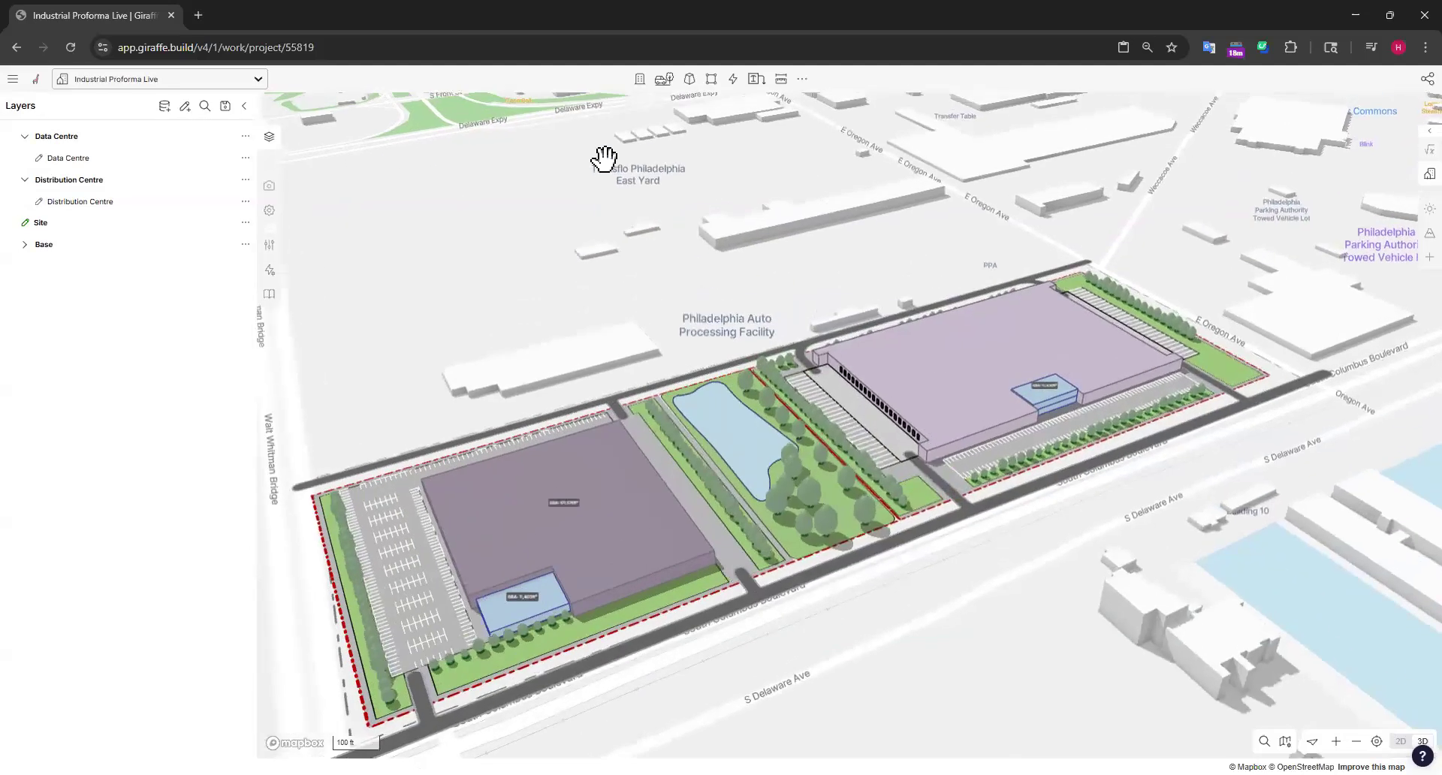
Step: Draw a trial Distribution Center building of about 339 by 321 ft on the empty land outside the site, and delete it
left_click(639, 80)
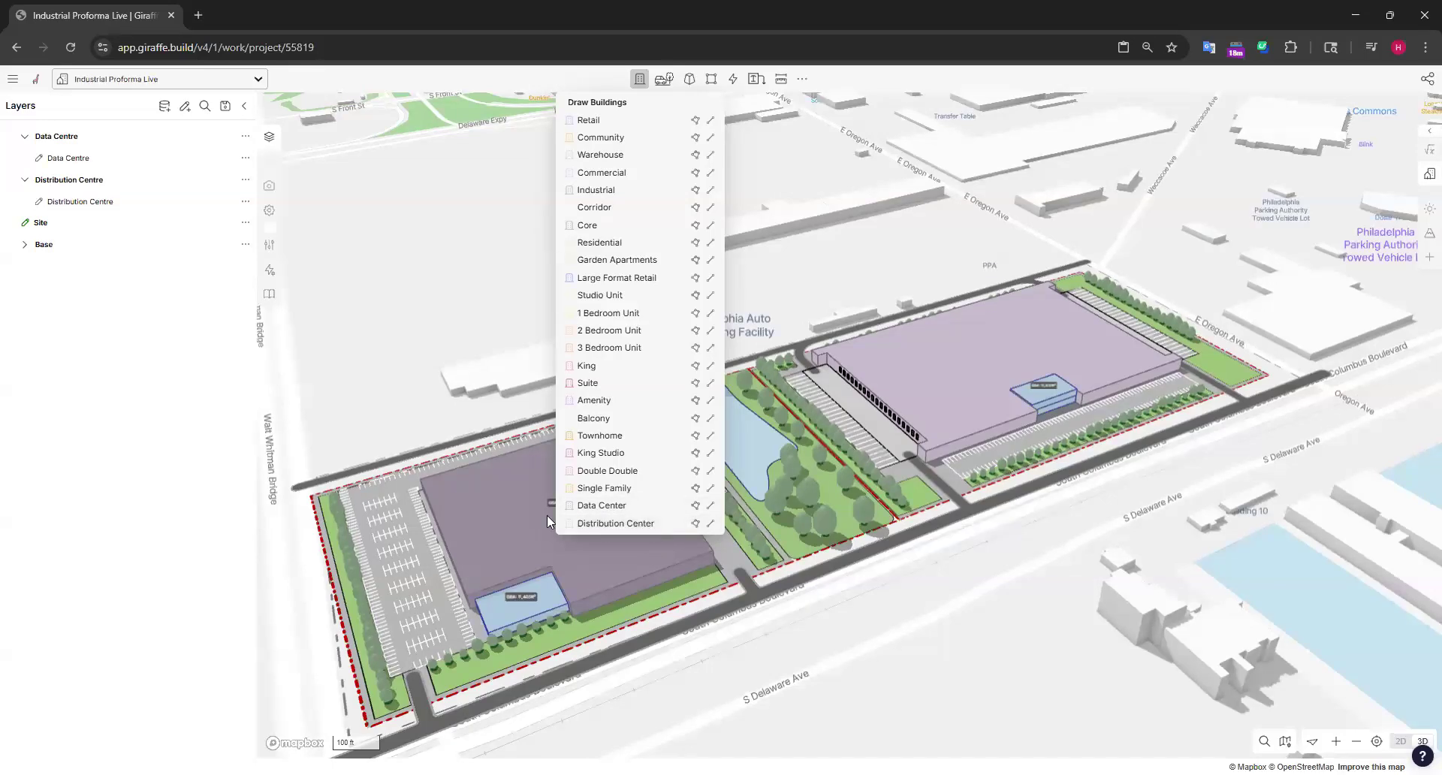
left_click(616, 524)
left_click(343, 280)
left_click(459, 243)
left_click(524, 278)
left_click(540, 192)
left_click(432, 282)
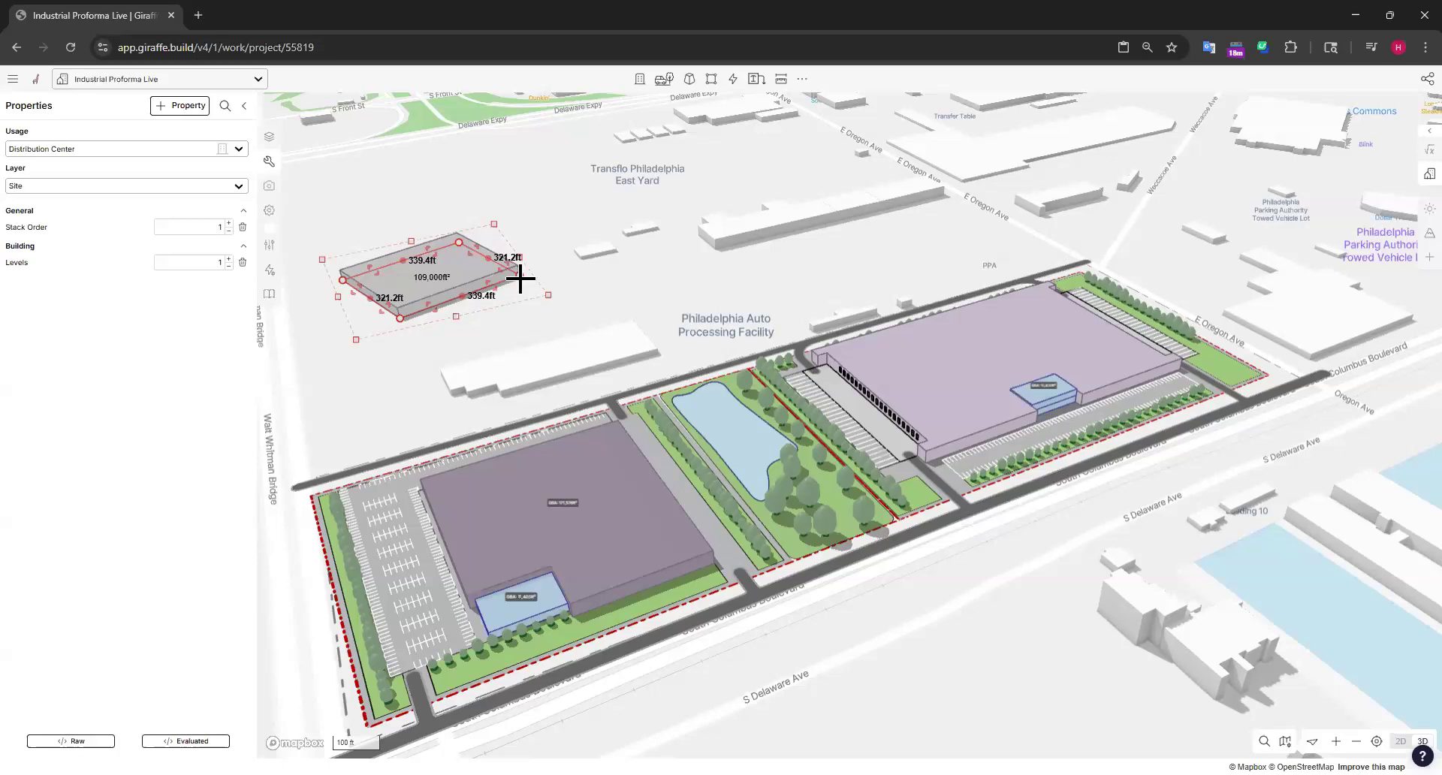
key("Delete")
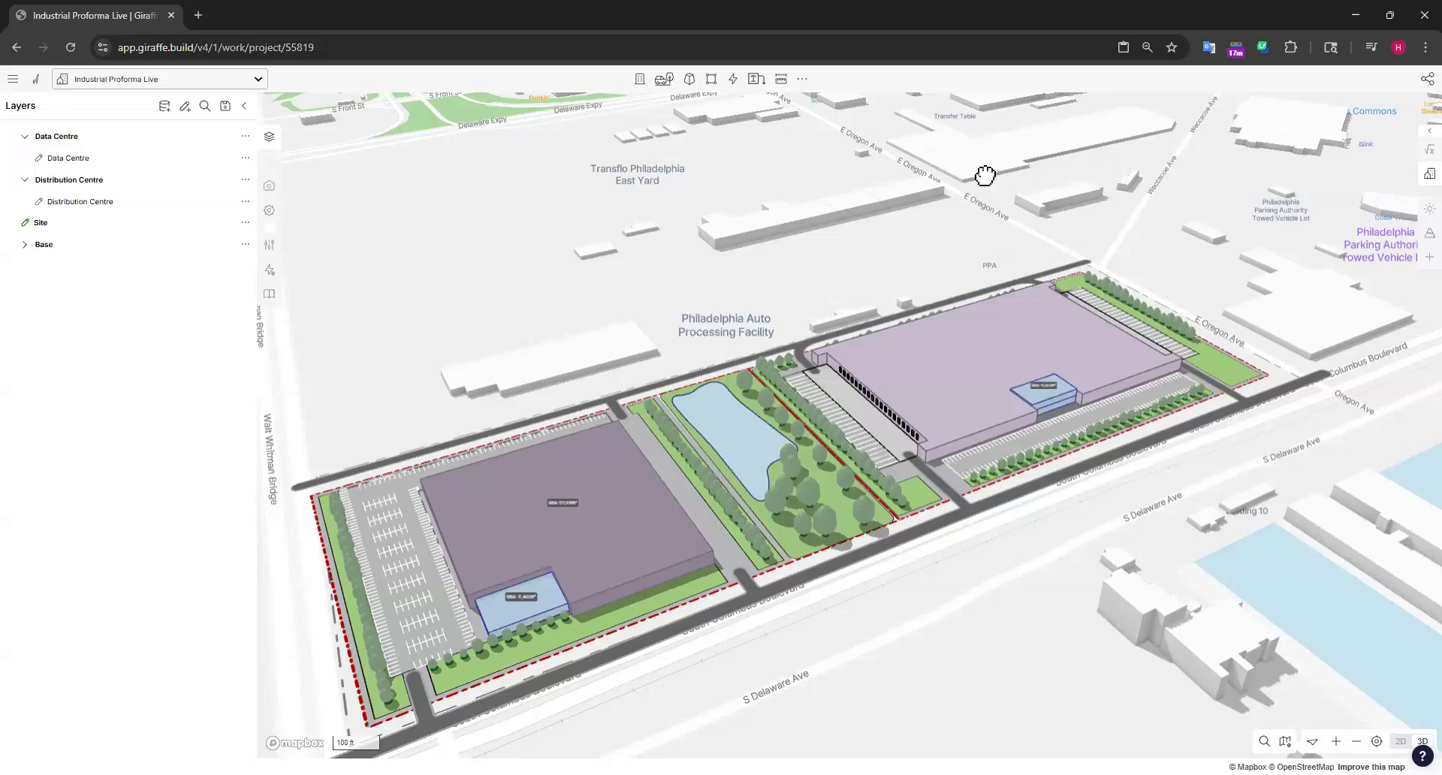
Step: Examine the project's Urban Metrics by usage, including areas and parking, and open Analytics
scroll(969, 157, "down", 5)
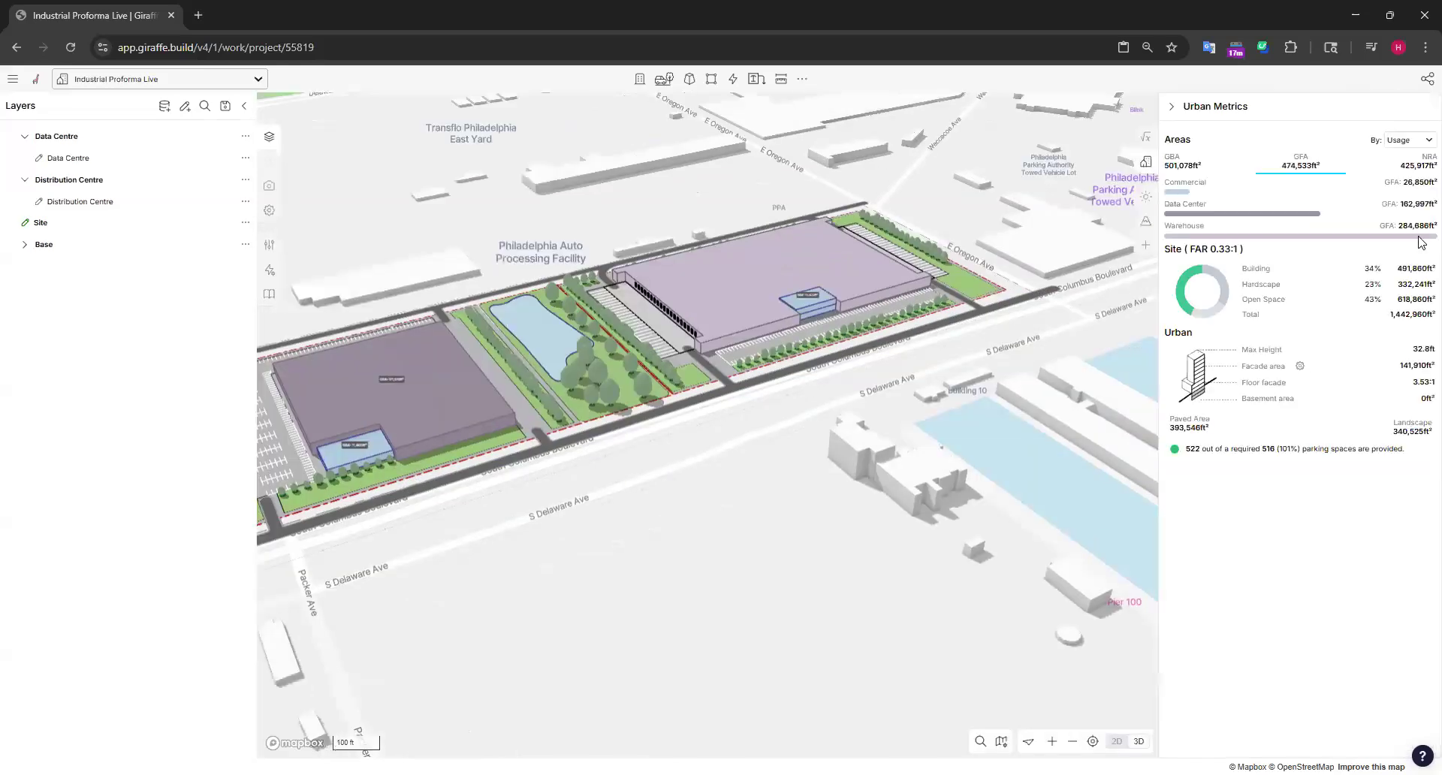
left_click(1429, 174)
left_click(1147, 139)
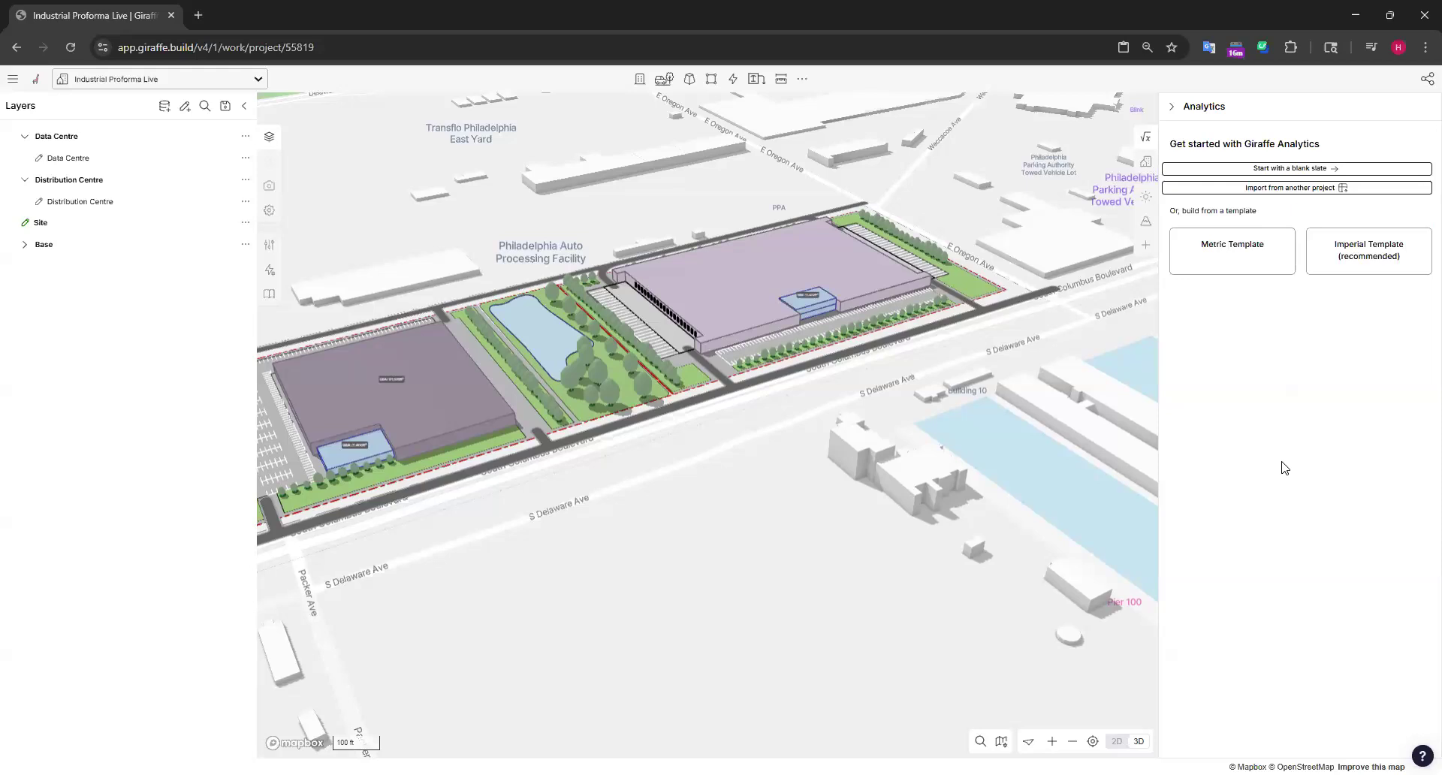
Step: Start the analytics from a blank slate, enlarge the interface, hide the layers, and create a blue category named "Built Form"
left_click(1288, 174)
key("ctrl+plus")
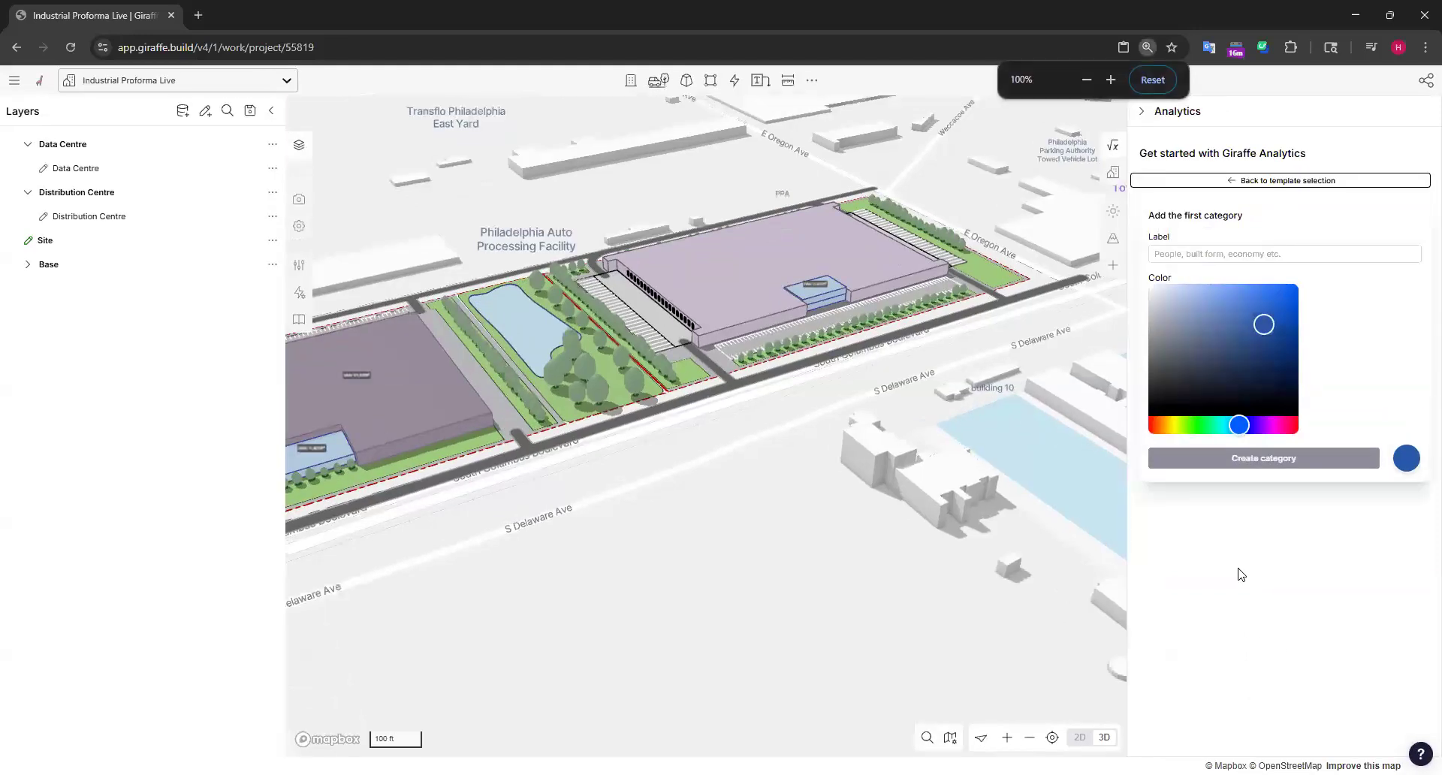
left_click(271, 110)
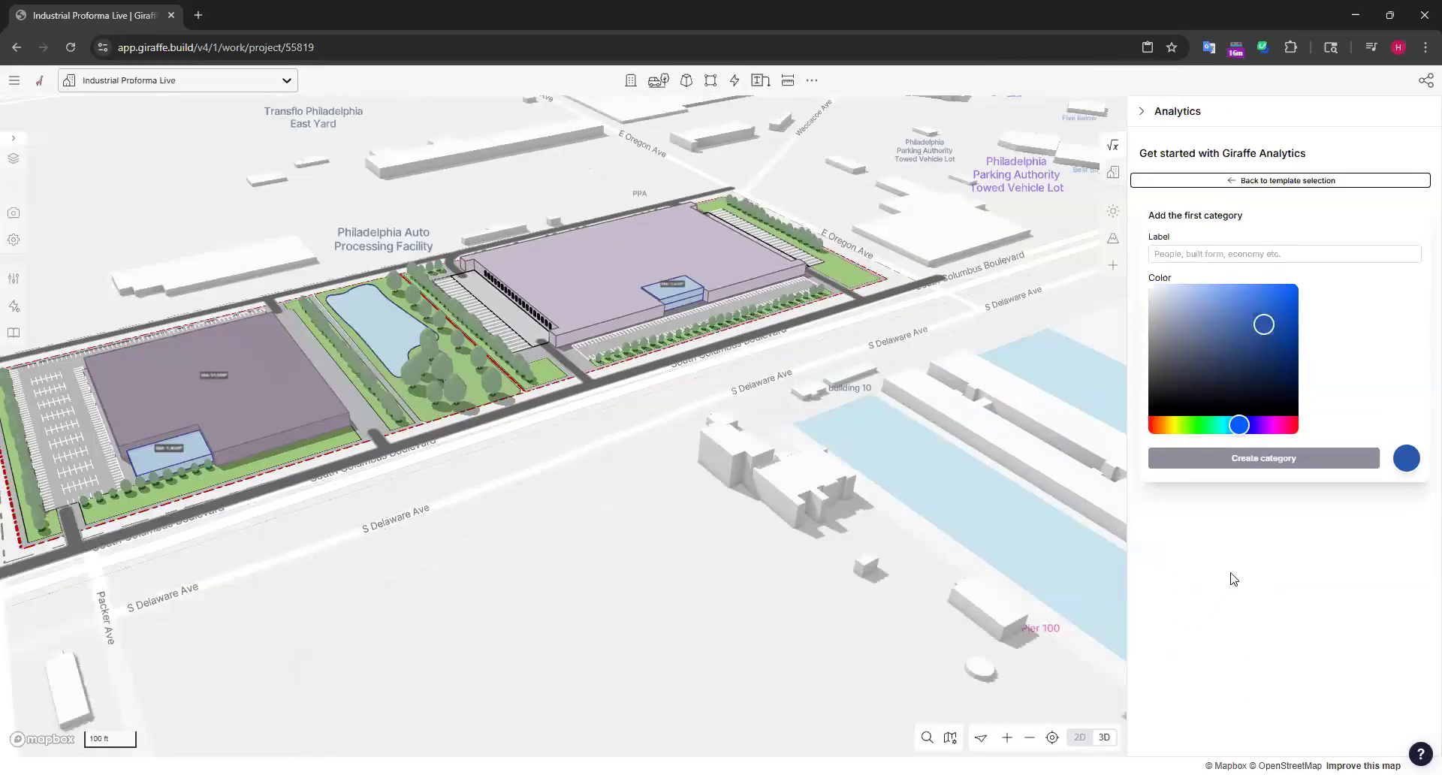
key("ctrl+plus")
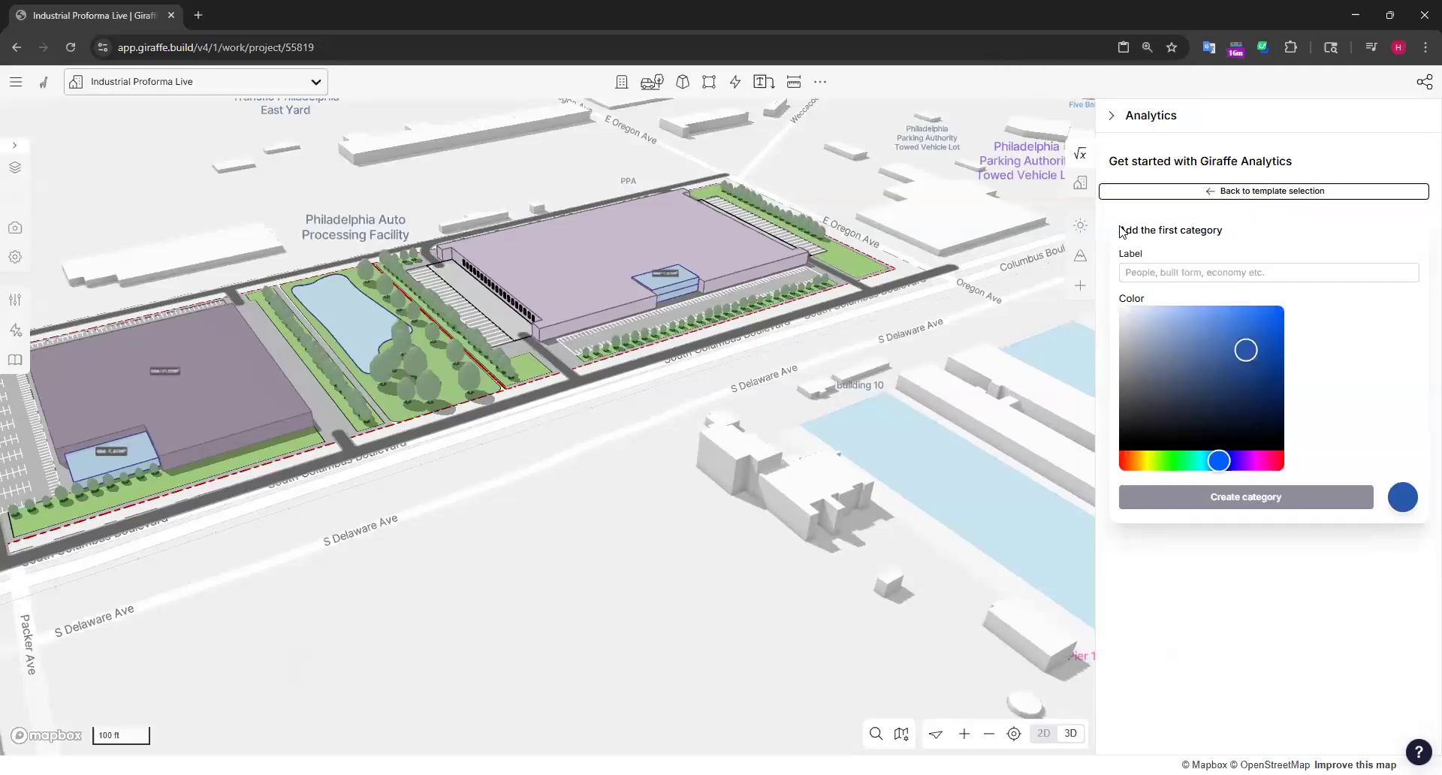
left_click(1206, 274)
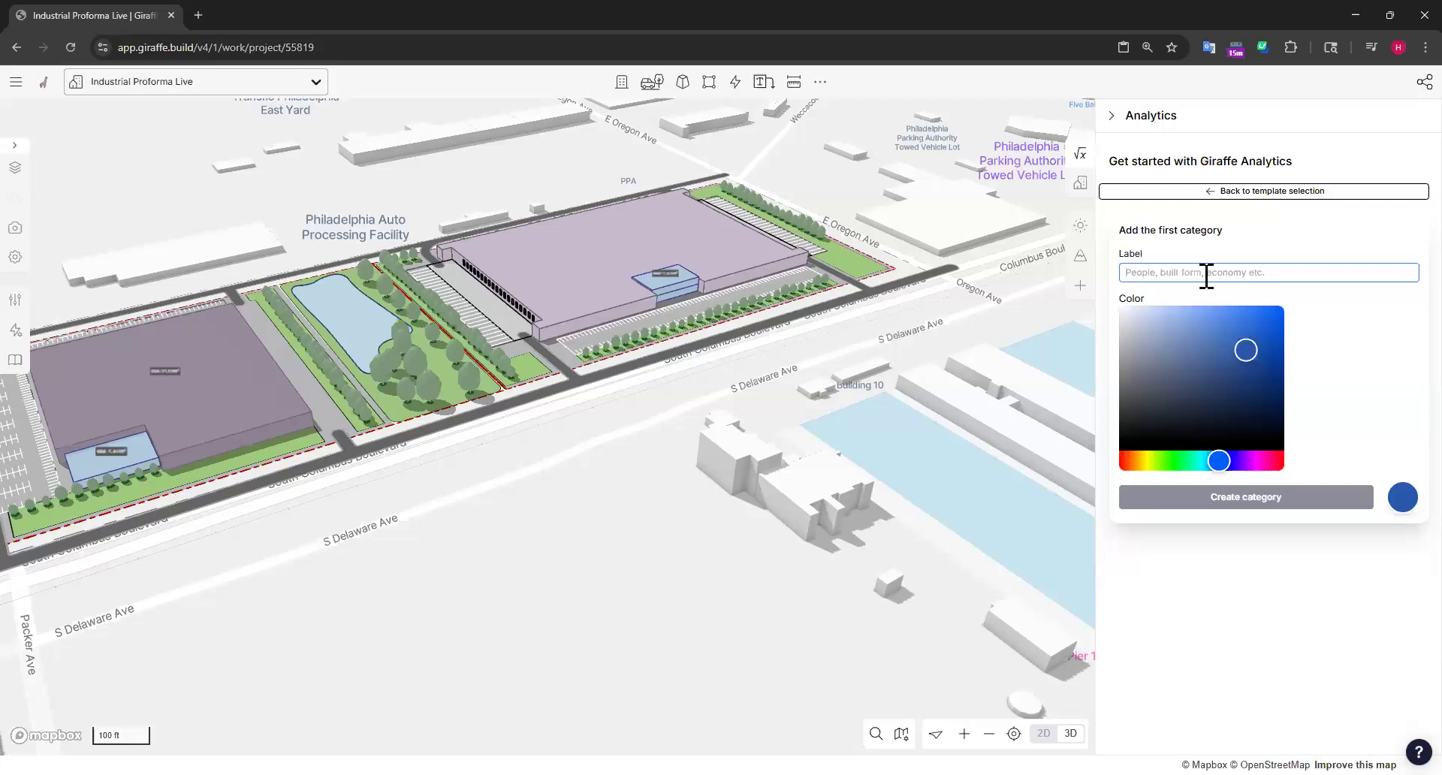
type("Built Form")
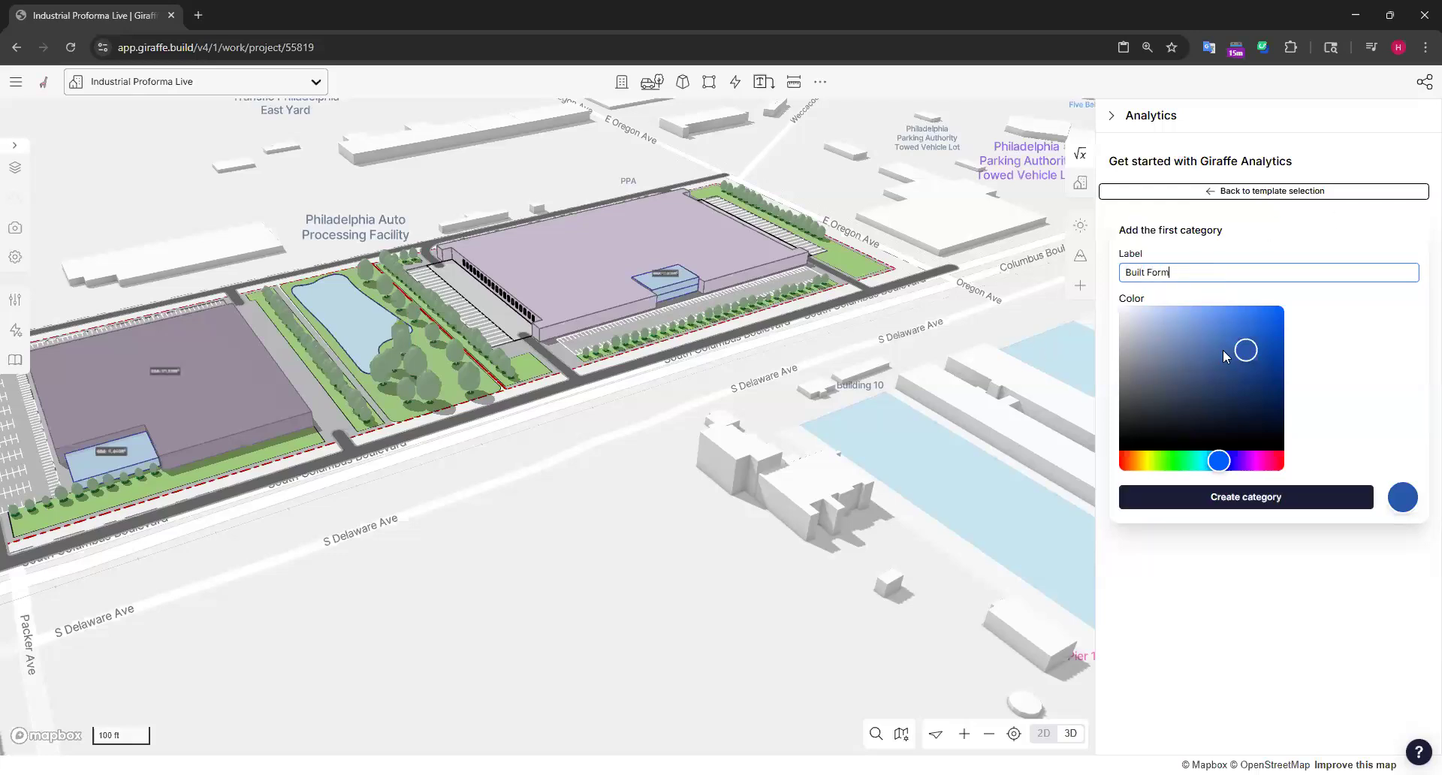
mouse_move(1264, 341)
left_mouse_down()
mouse_move(1205, 334)
mouse_move(1253, 374)
mouse_move(1248, 353)
left_mouse_up()
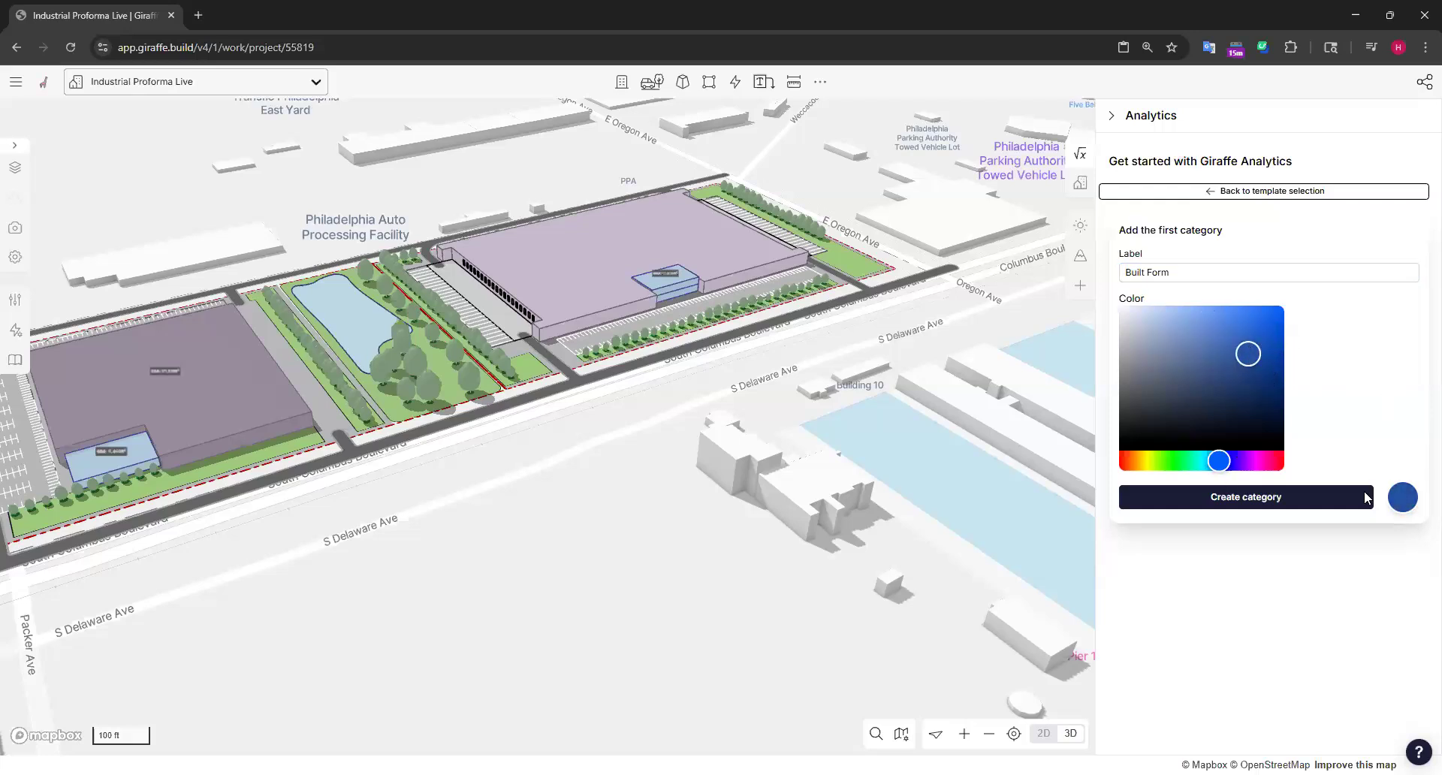
left_click(1280, 501)
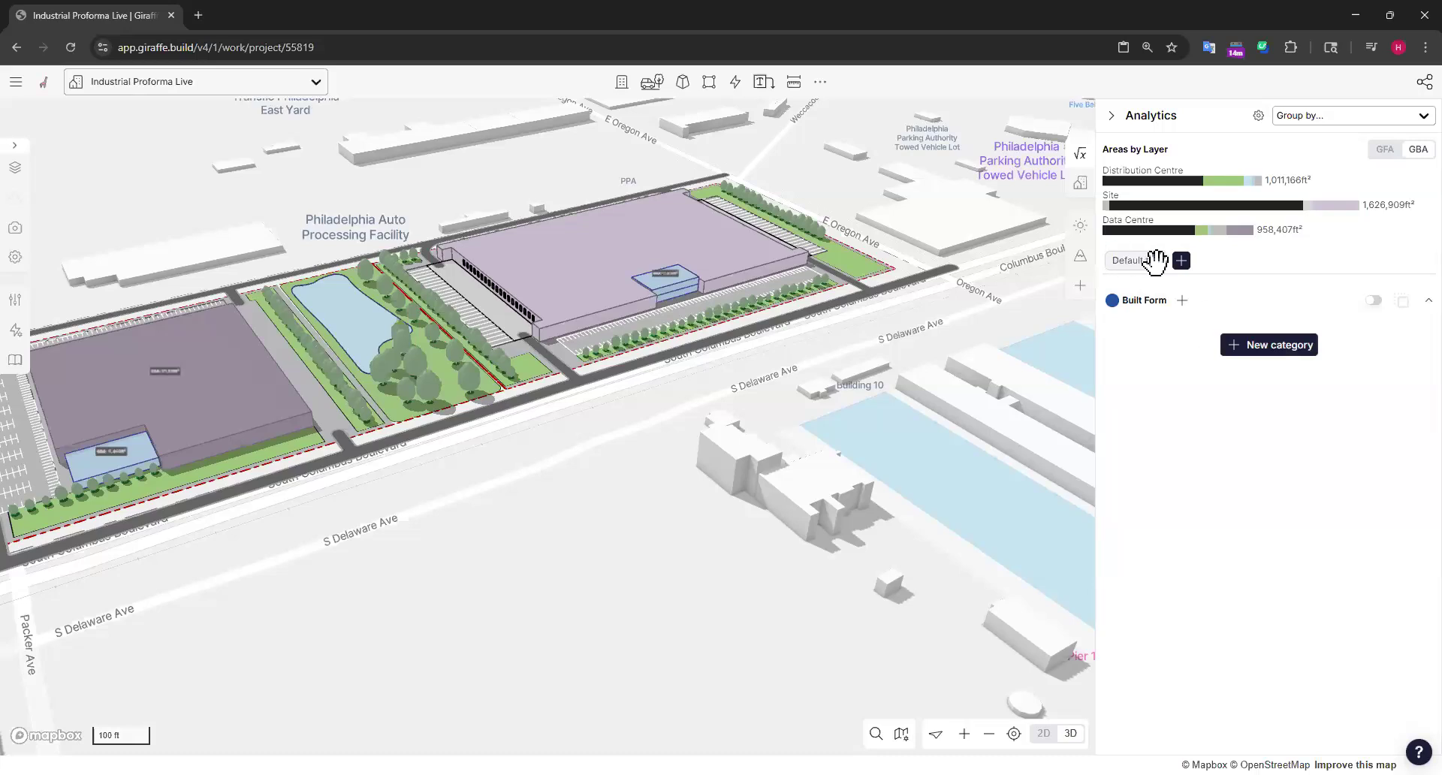
Step: Add a new measure named "Gross Building Area" to the Built Form category, with Square Feet as its unit
left_click(1182, 302)
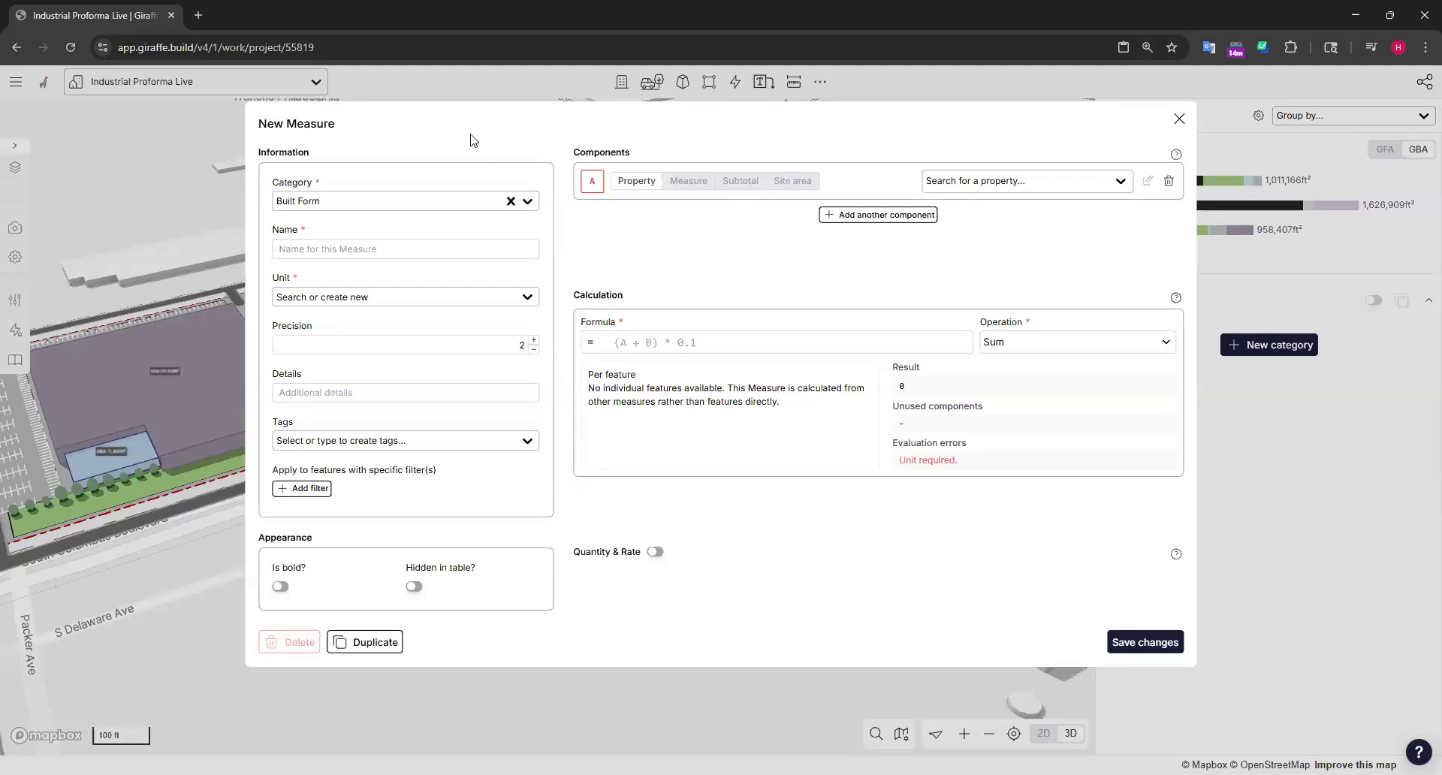
left_click(278, 249)
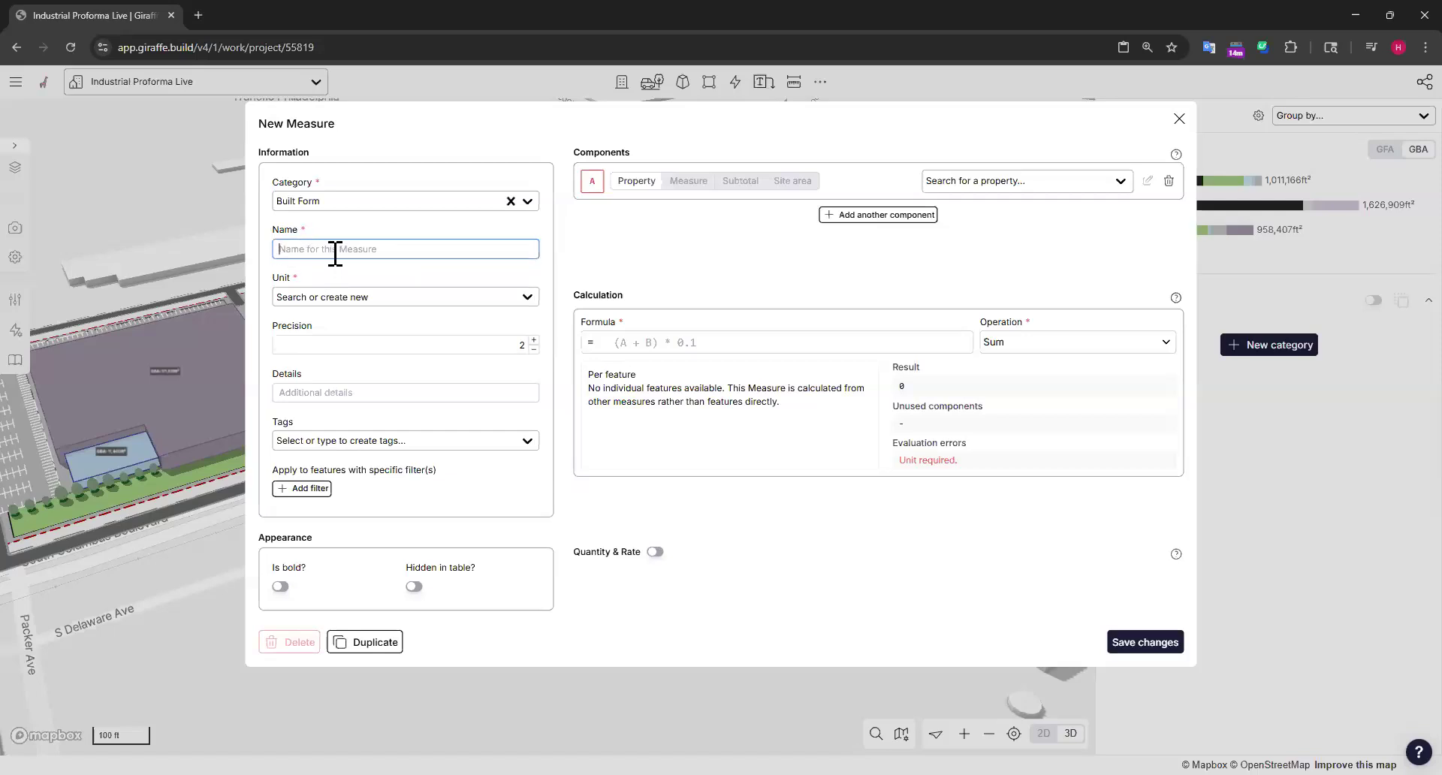
type("Gross Building Area")
left_click(340, 296)
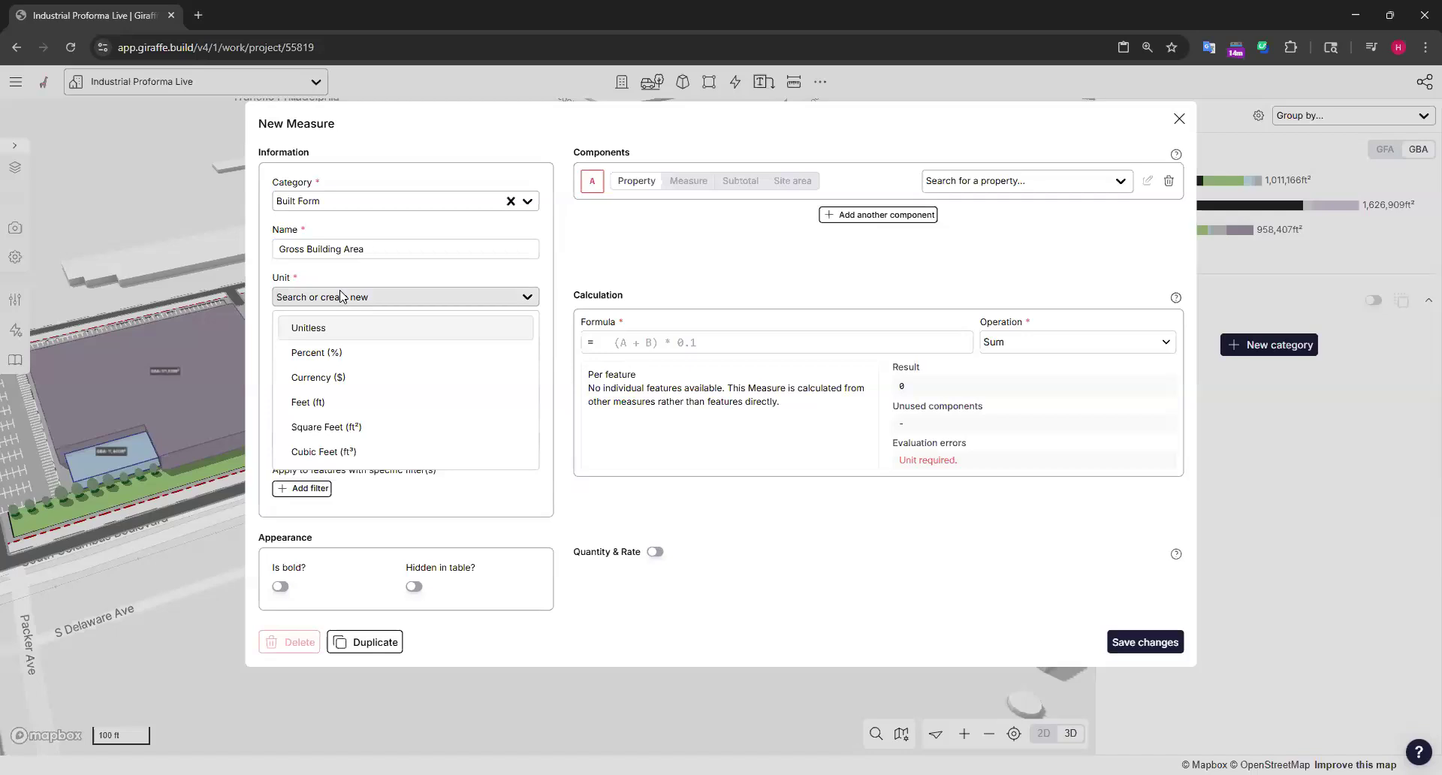
left_click(334, 427)
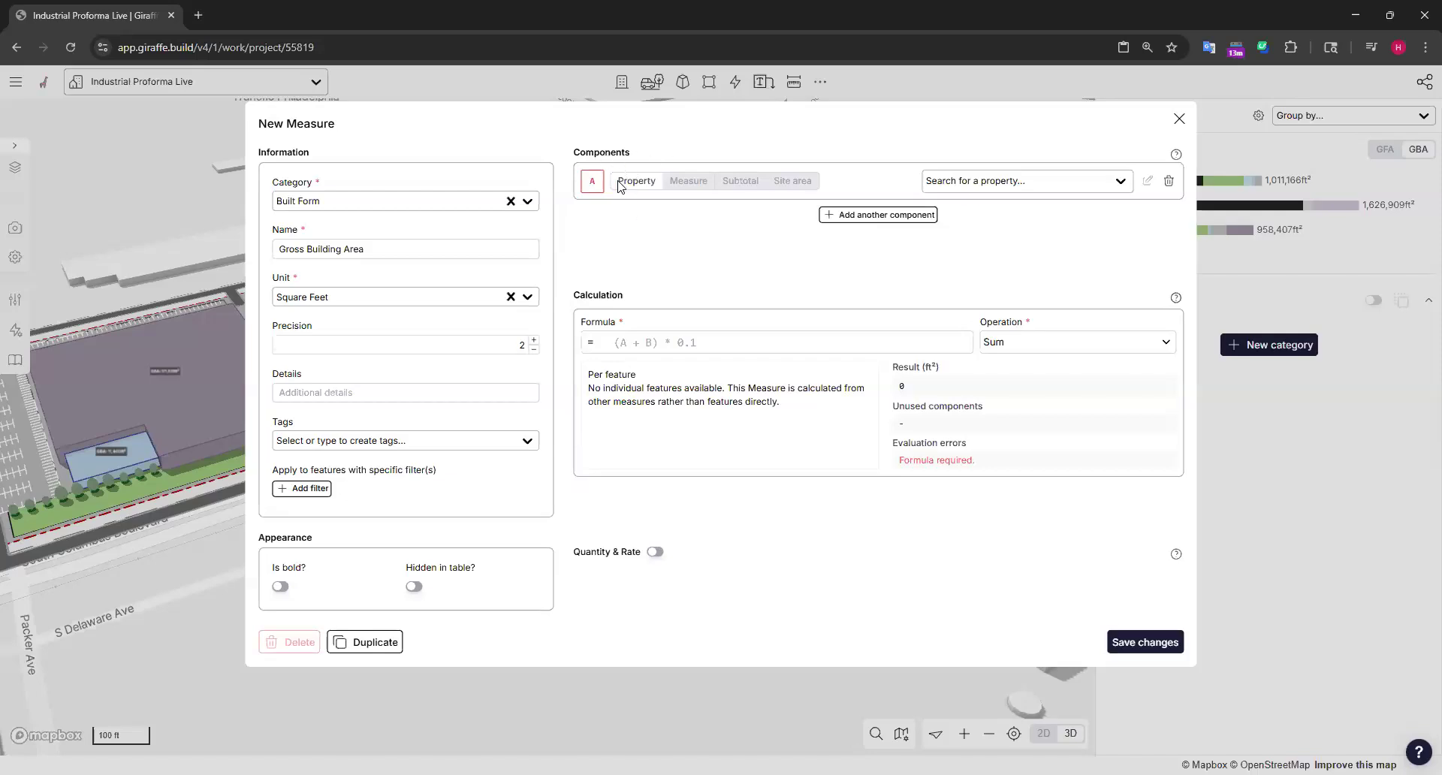
Step: Assign the grossBuildingArea (ft²) property to component A of the Gross Building Area measure
left_click(1031, 183)
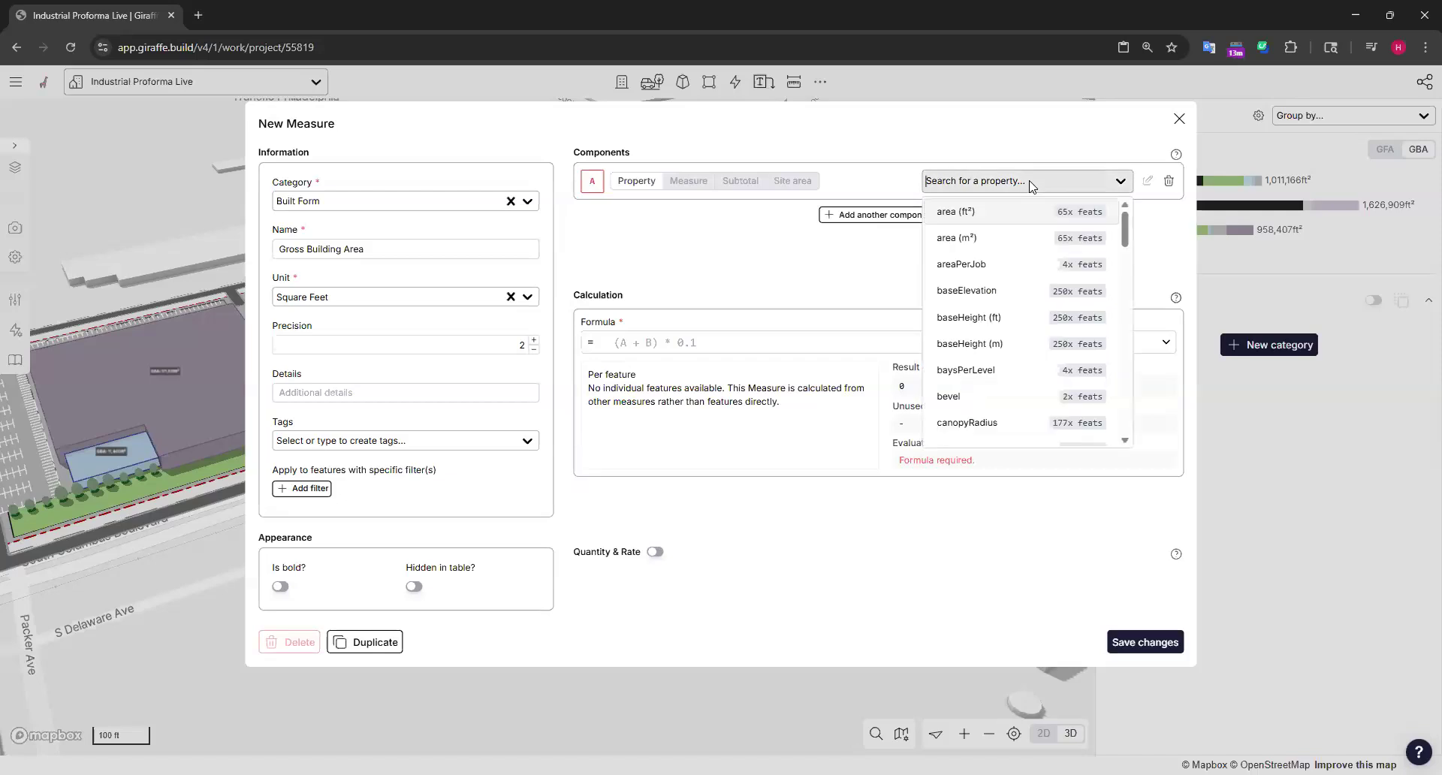
type("gros")
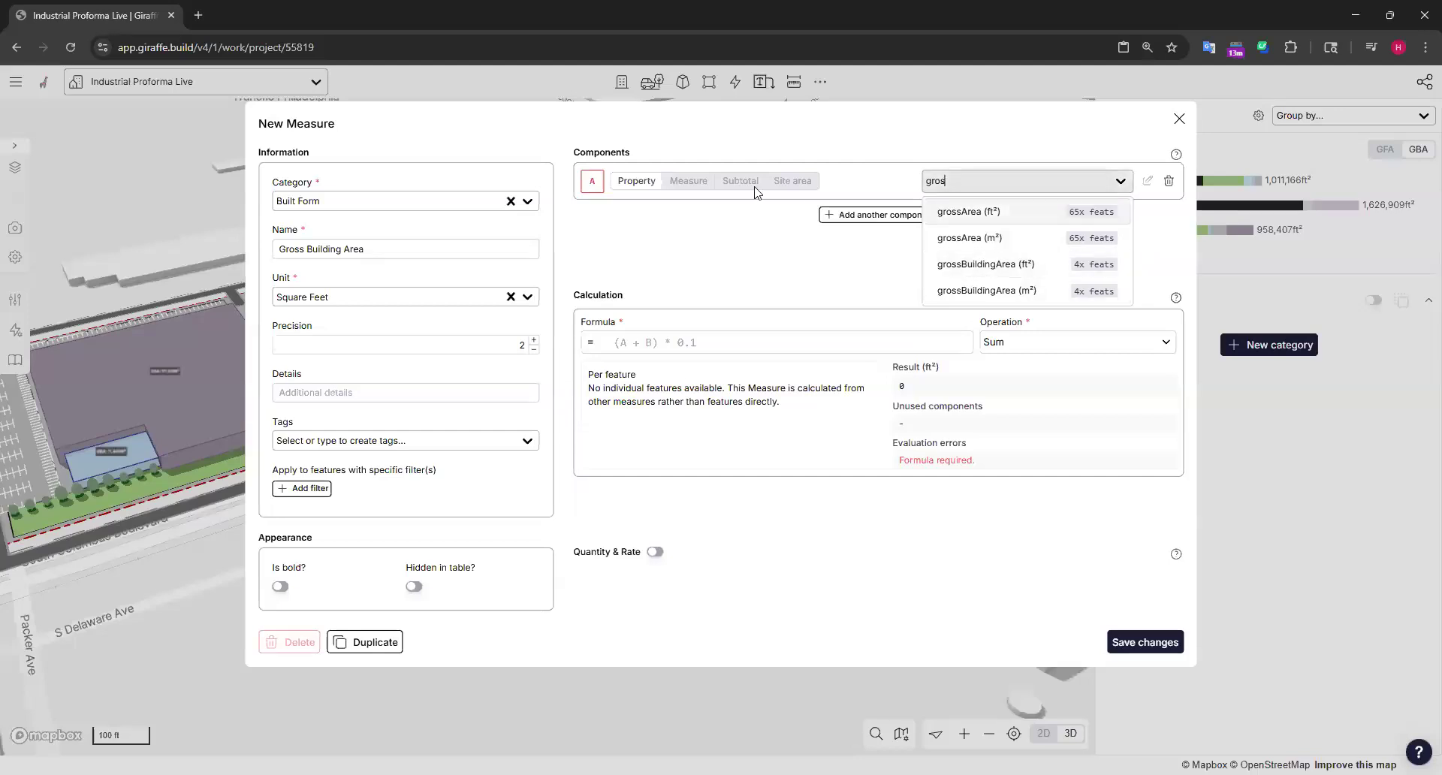
left_click(1002, 181)
left_click(1060, 185)
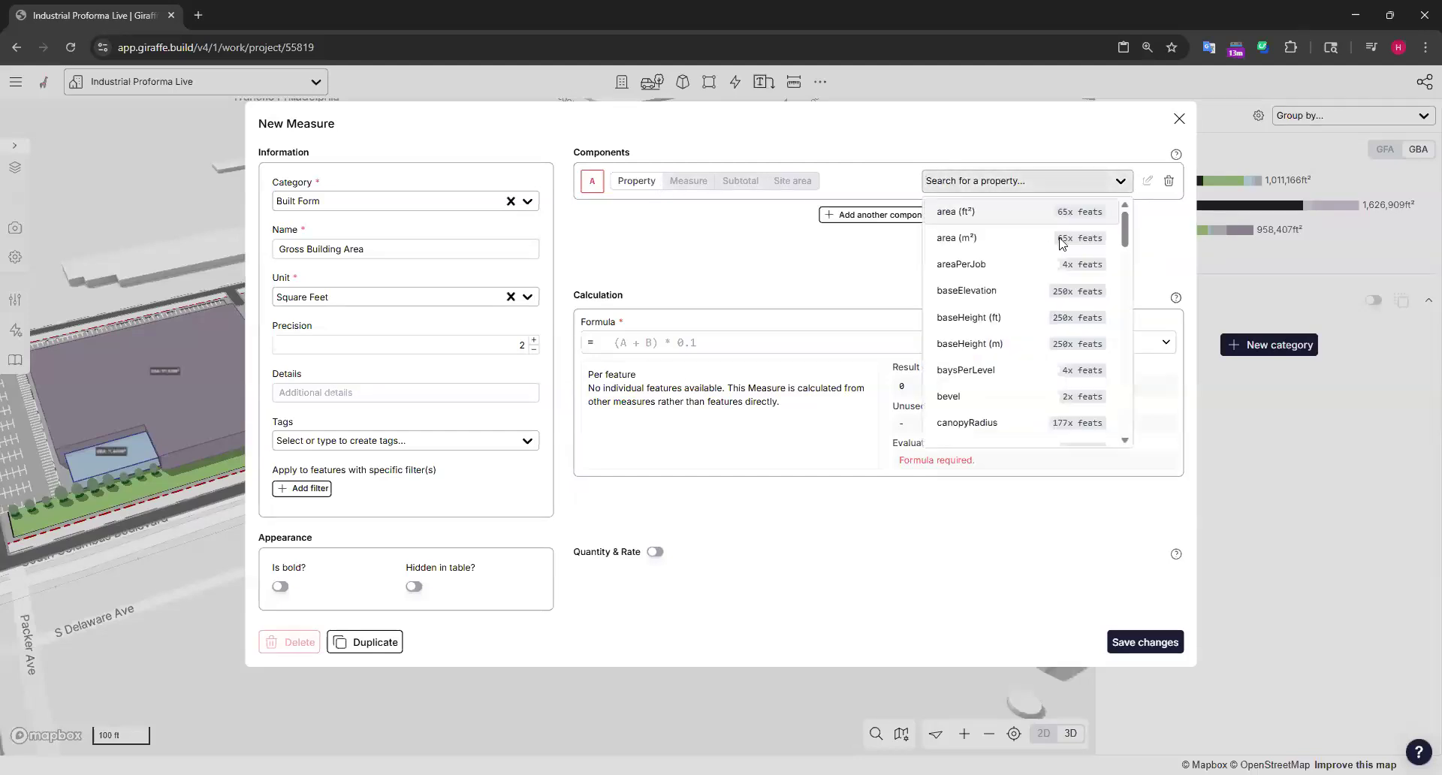
scroll(1035, 290, "down", 12)
scroll(1036, 292, "up", 10)
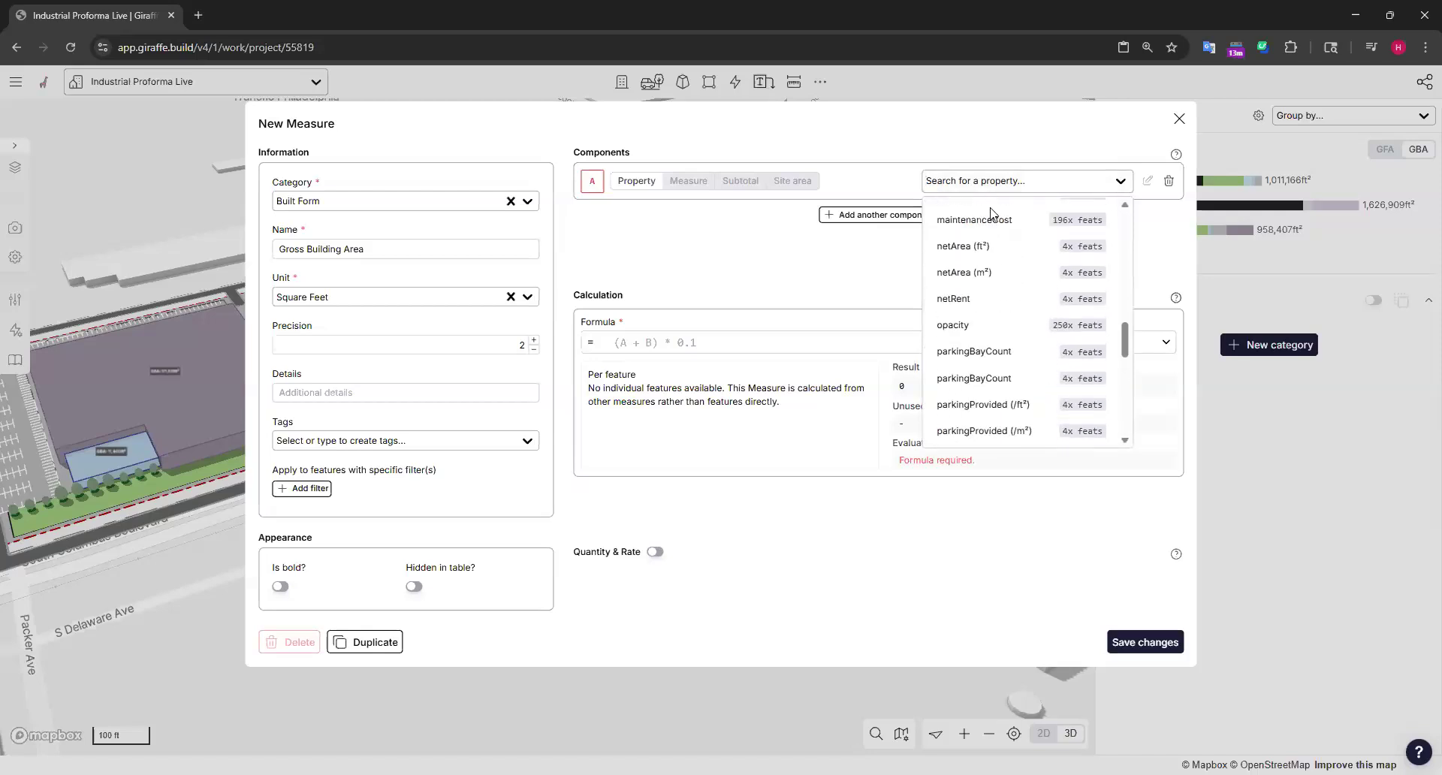
type("gross")
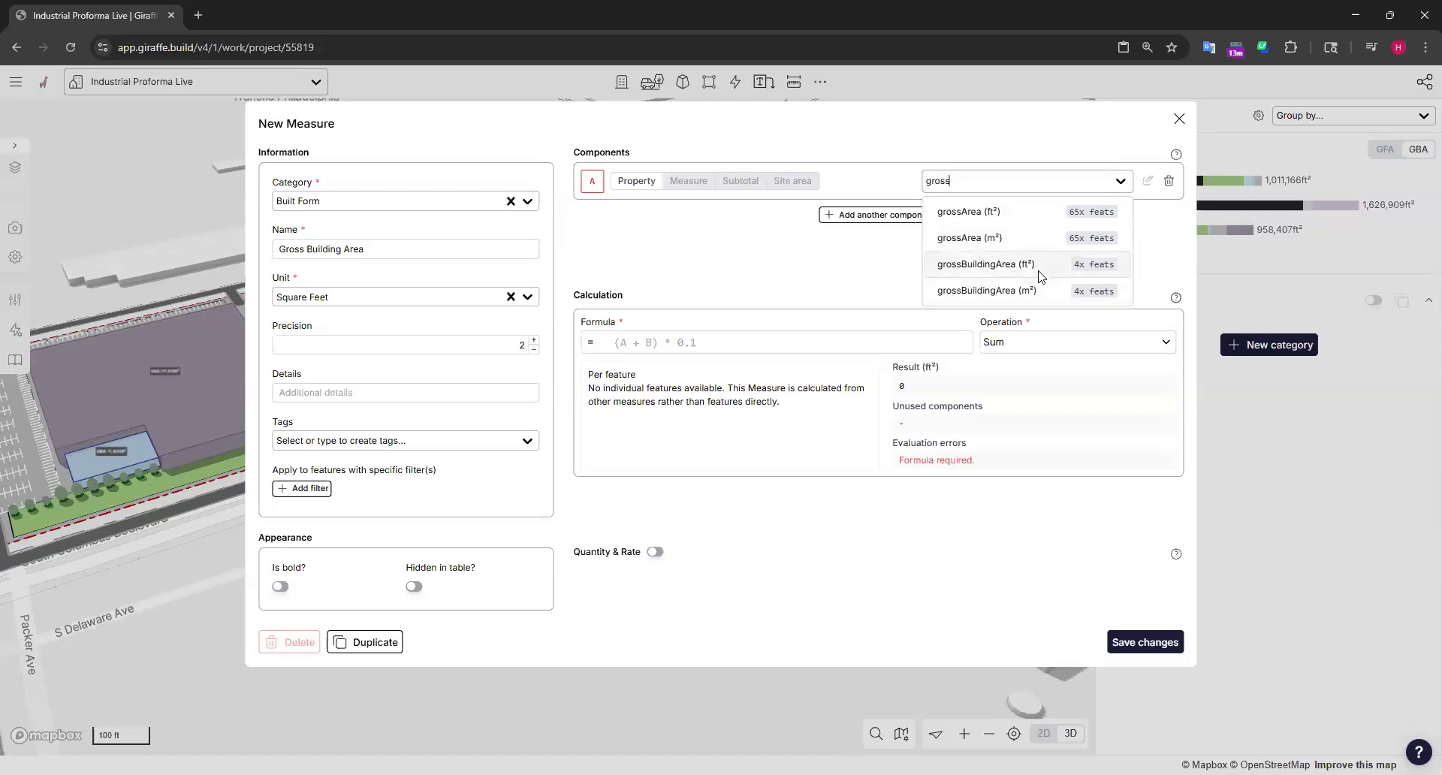
left_click(990, 265)
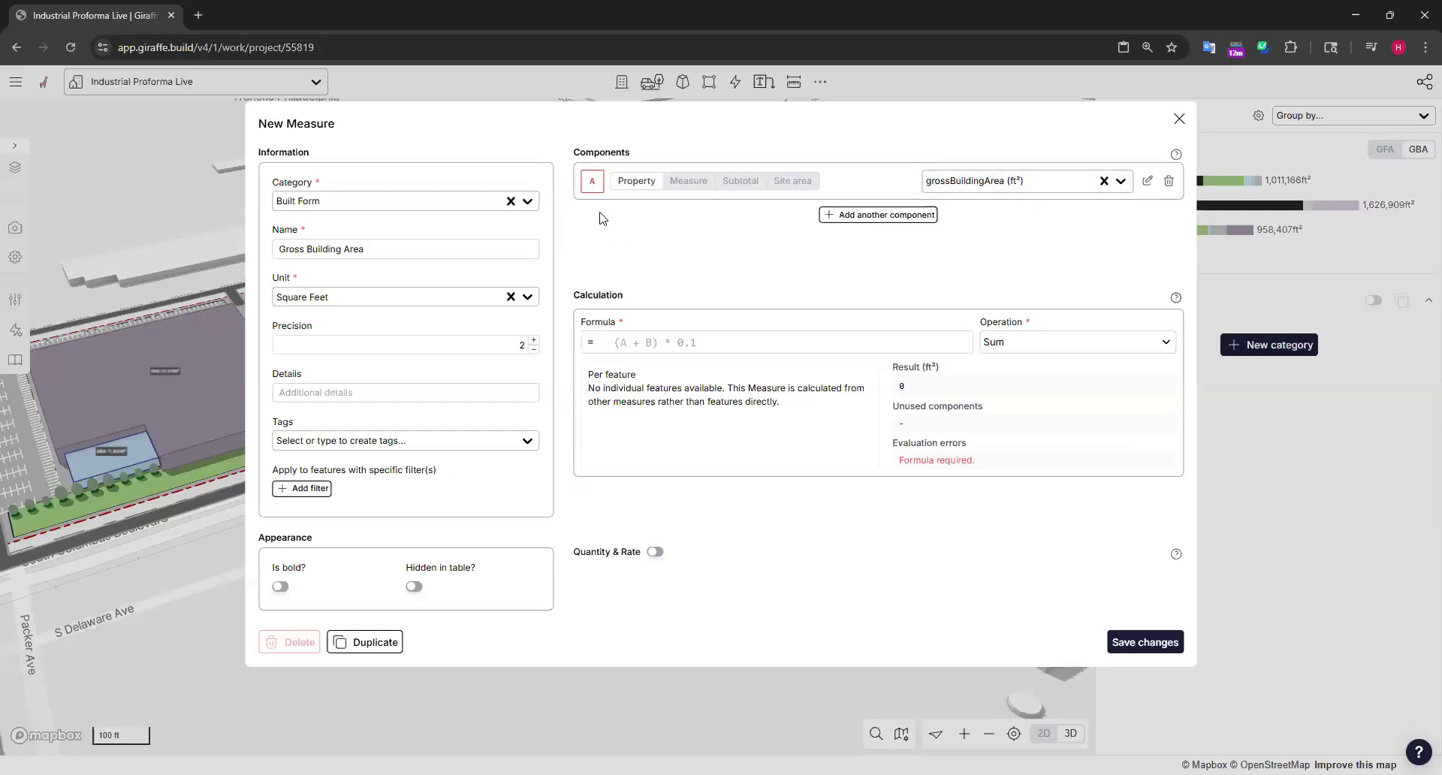
Step: Set the Gross Building Area measure's formula to A
left_click(642, 340)
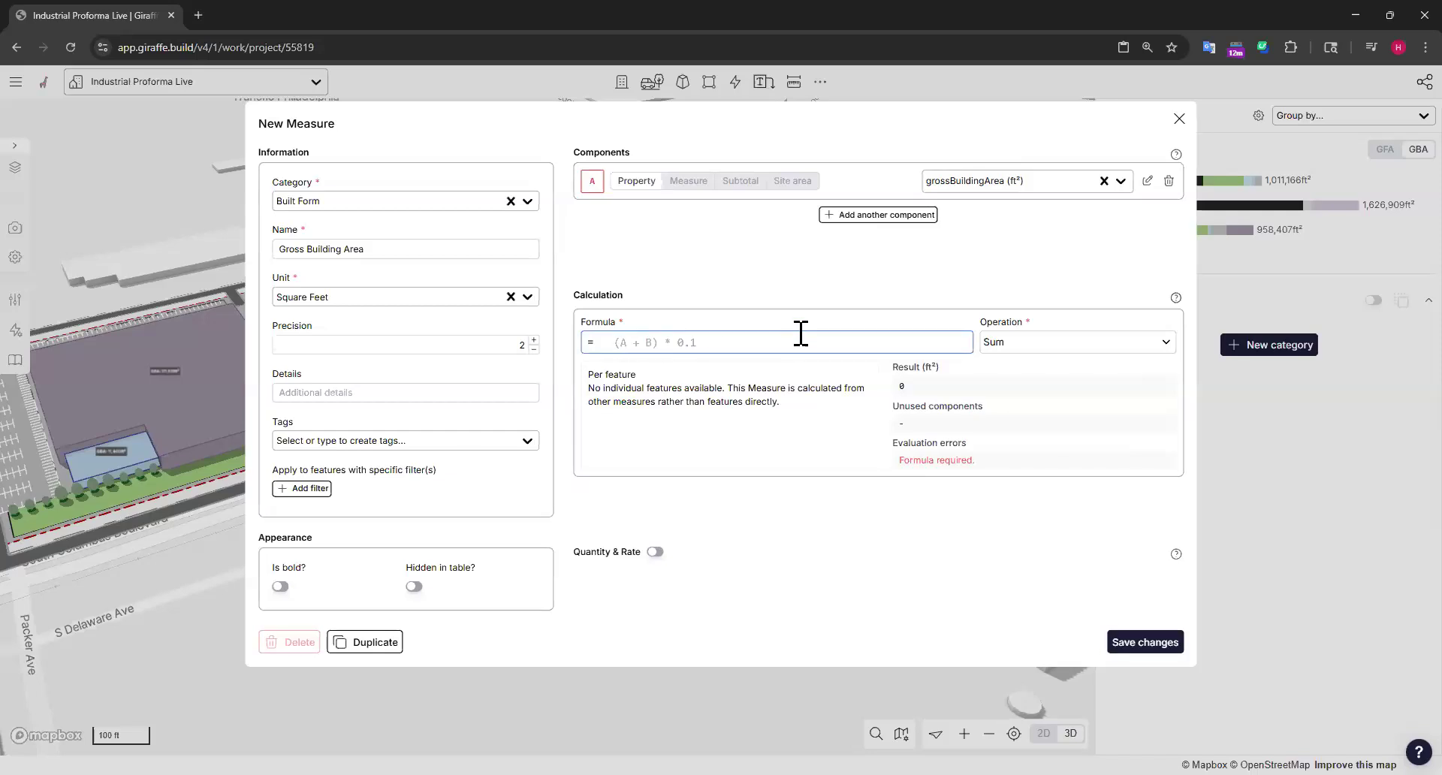
type("A")
left_click(739, 276)
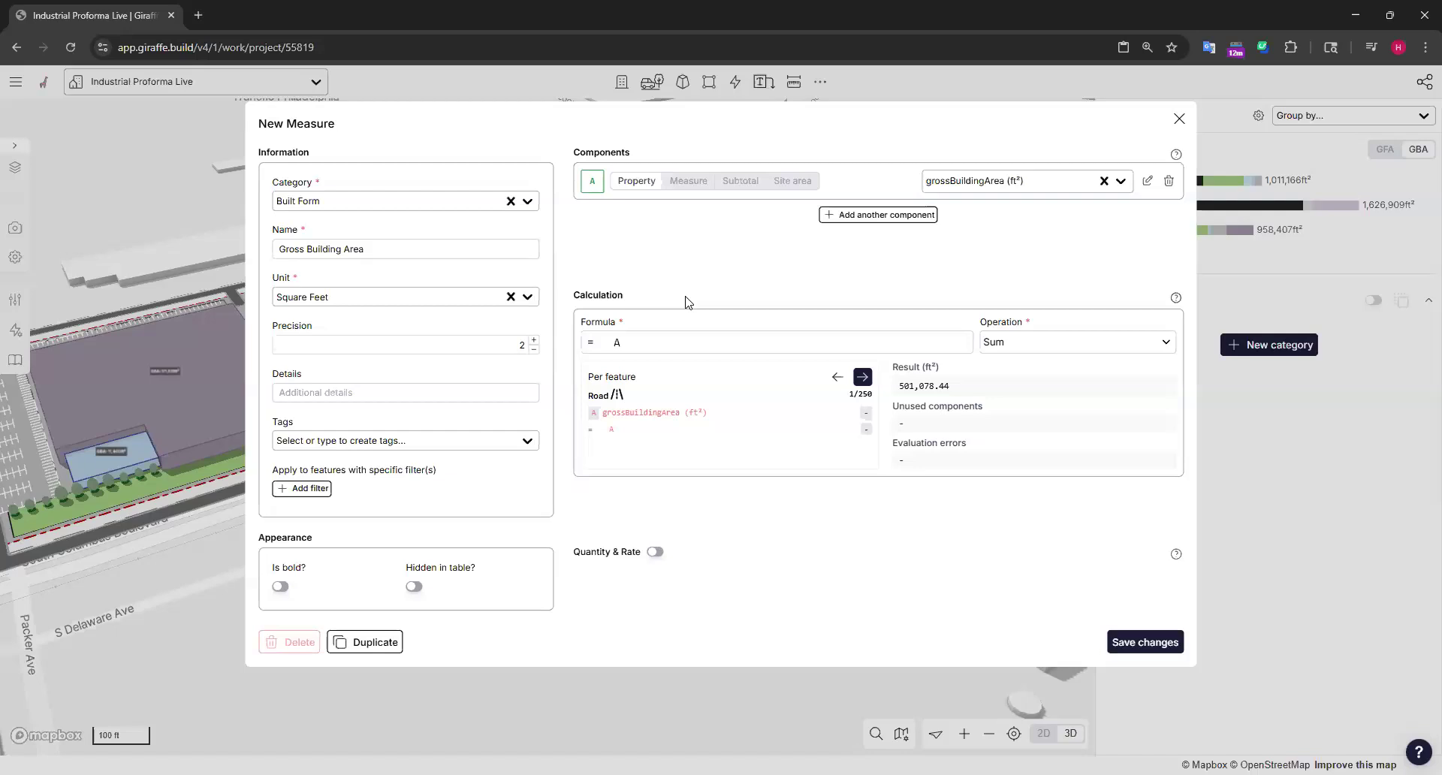
left_click_drag(277, 249, 486, 249)
left_click(653, 253)
left_click(641, 344)
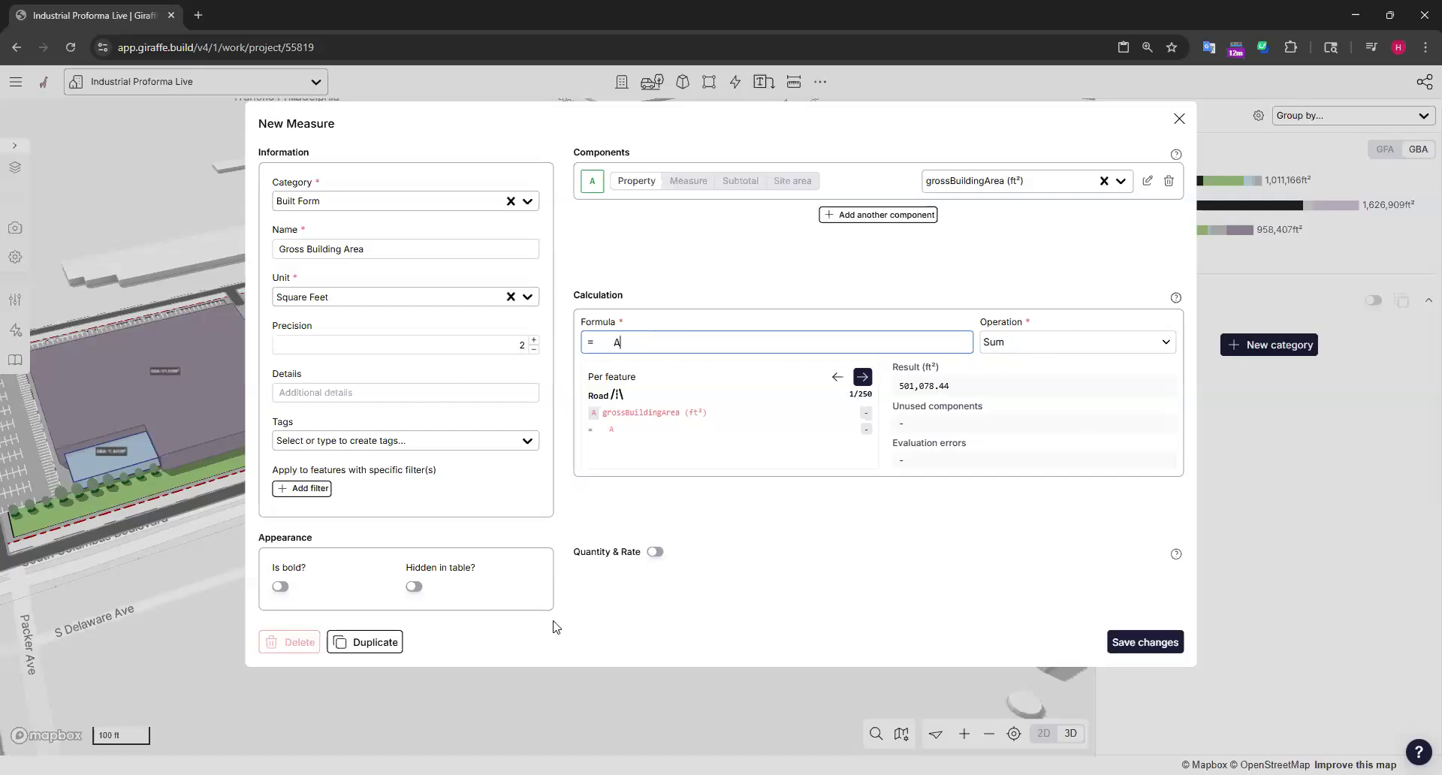
left_click(922, 389)
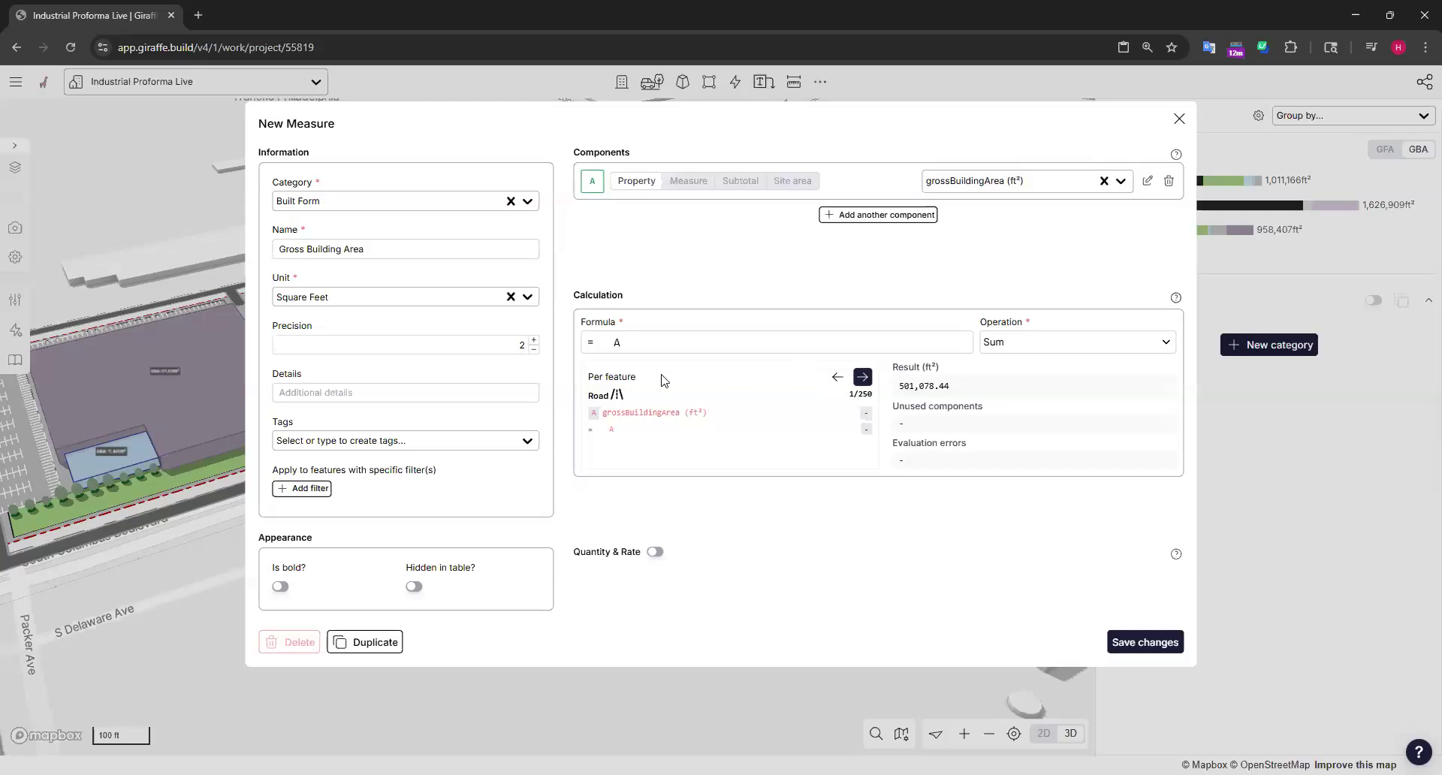
Step: Examine the per-feature calculation of the Gross Building Area measure across the project's features, moving forward and back
left_click(864, 378)
left_click(864, 378)
left_click(864, 378)
left_click(863, 378)
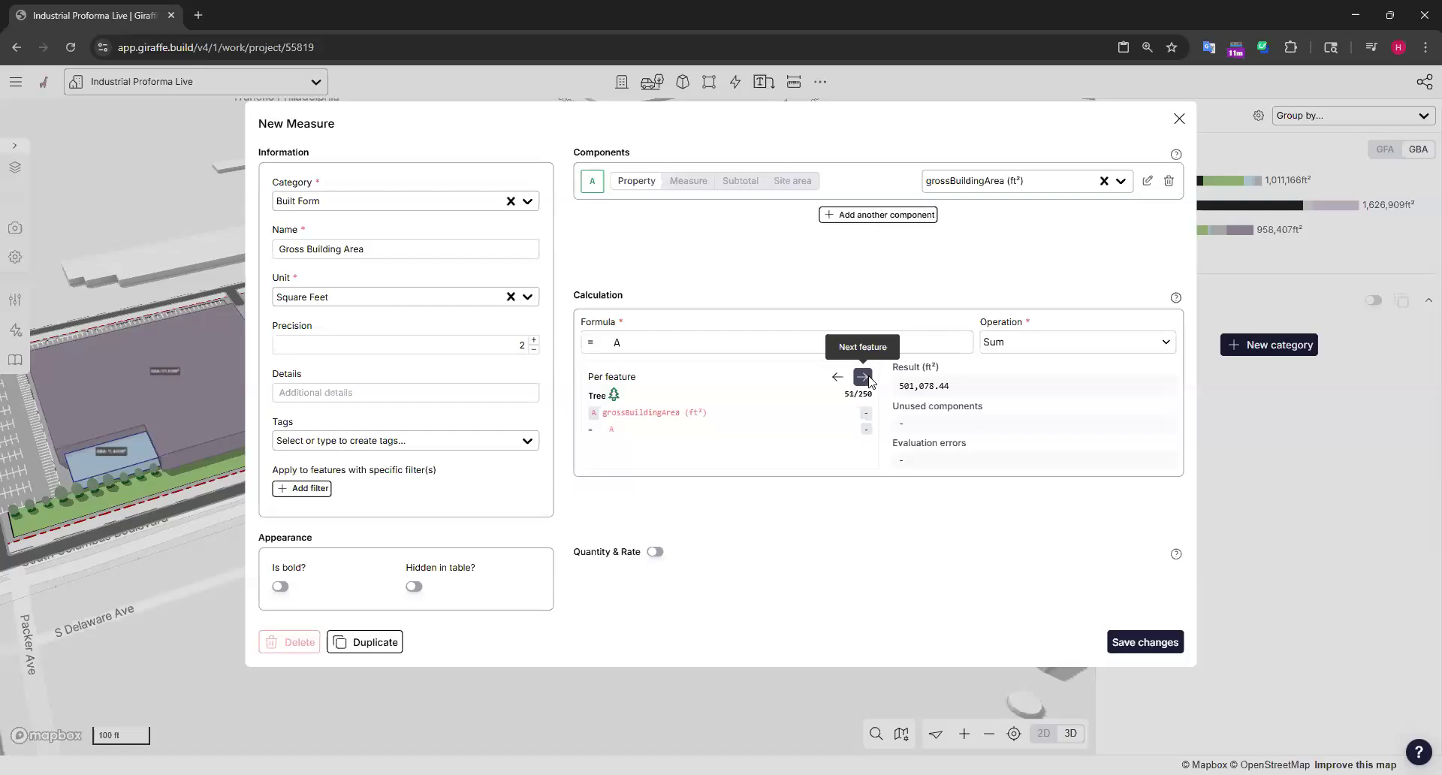
left_click(863, 377)
left_click(863, 377)
left_click(863, 377)
left_click(863, 377)
left_click(863, 377)
left_click(863, 377)
left_click(863, 377)
left_click(863, 377)
left_click(837, 378)
left_click(837, 378)
left_click(837, 378)
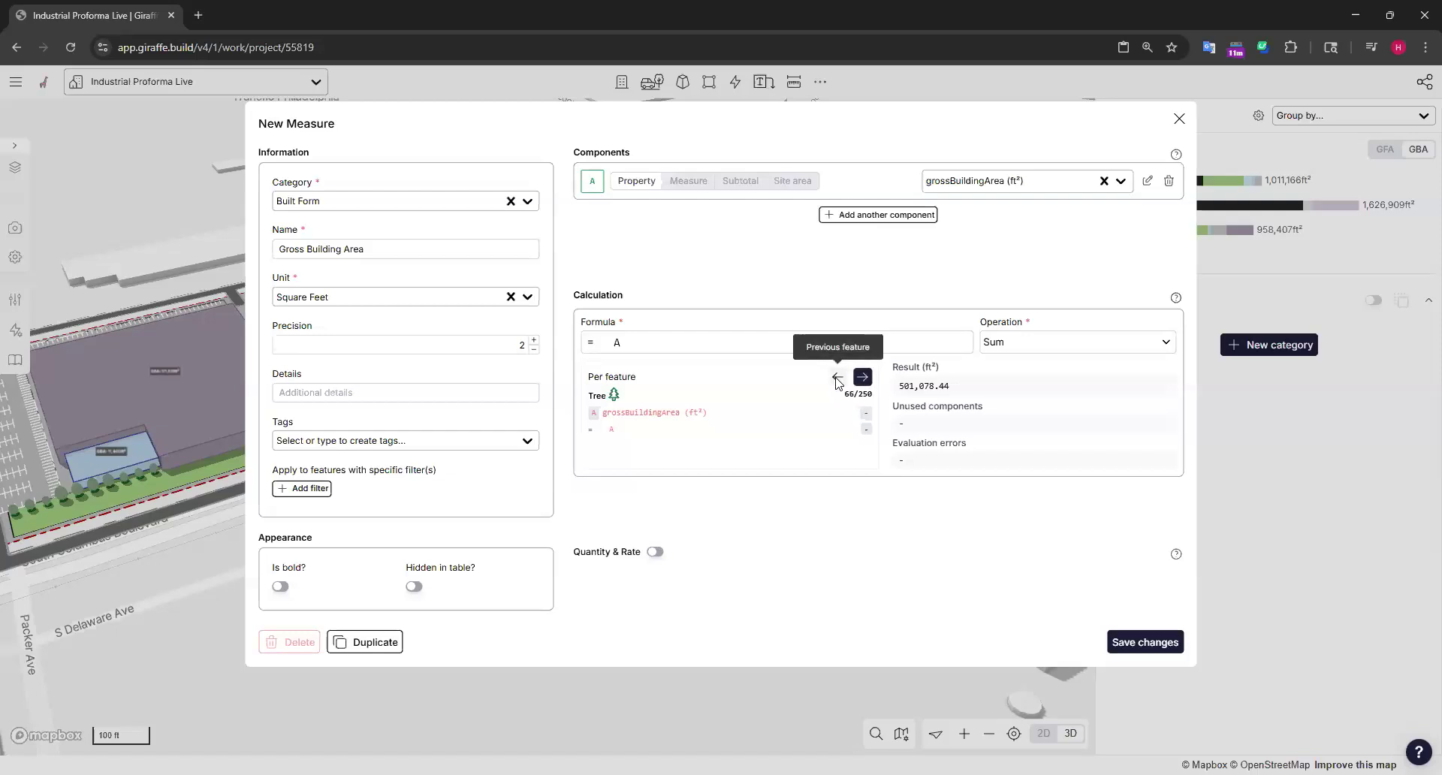
left_click(836, 378)
left_click(836, 377)
left_click(836, 378)
left_click(863, 378)
left_click(863, 378)
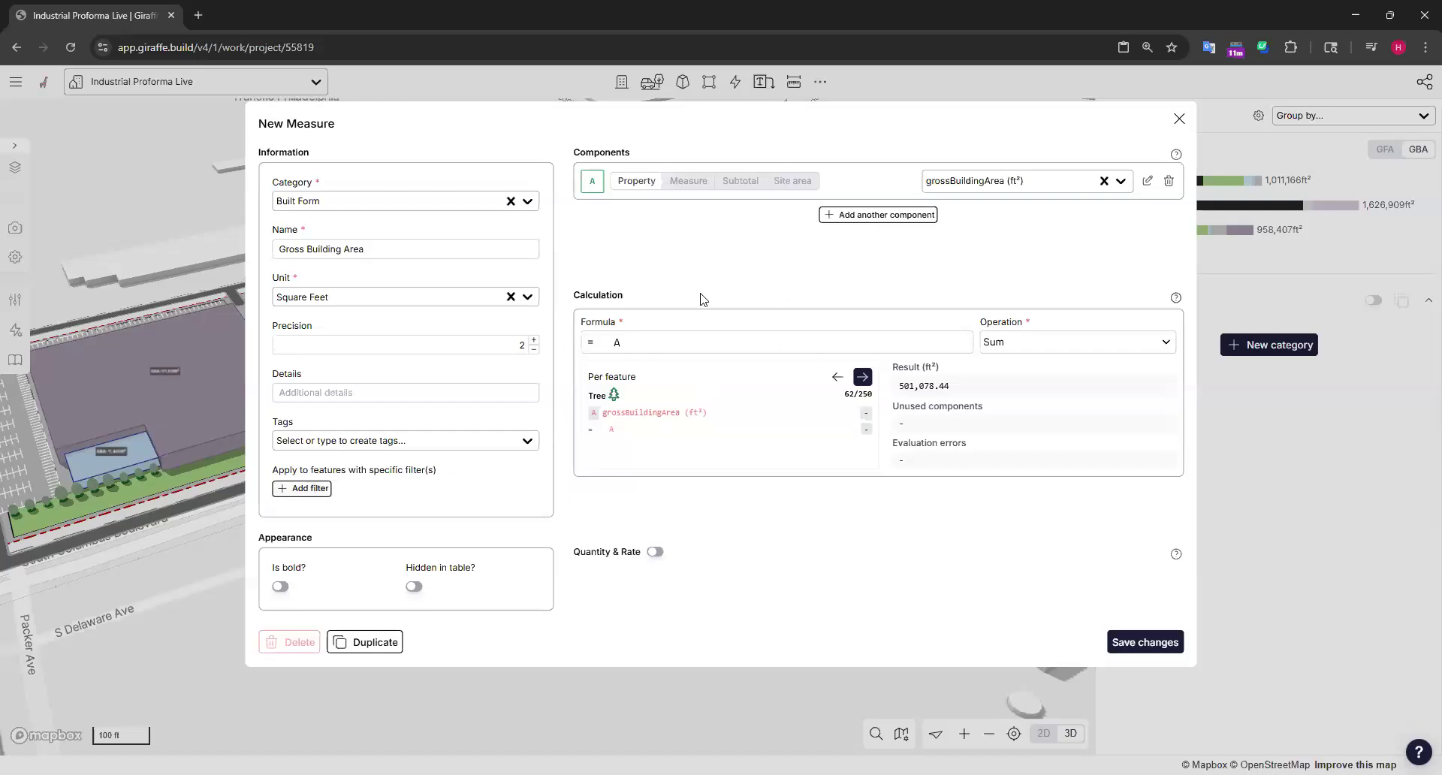
Step: Add a filter to the Gross Building Area measure so it applies only to features whose type is buildingSection
left_click(304, 489)
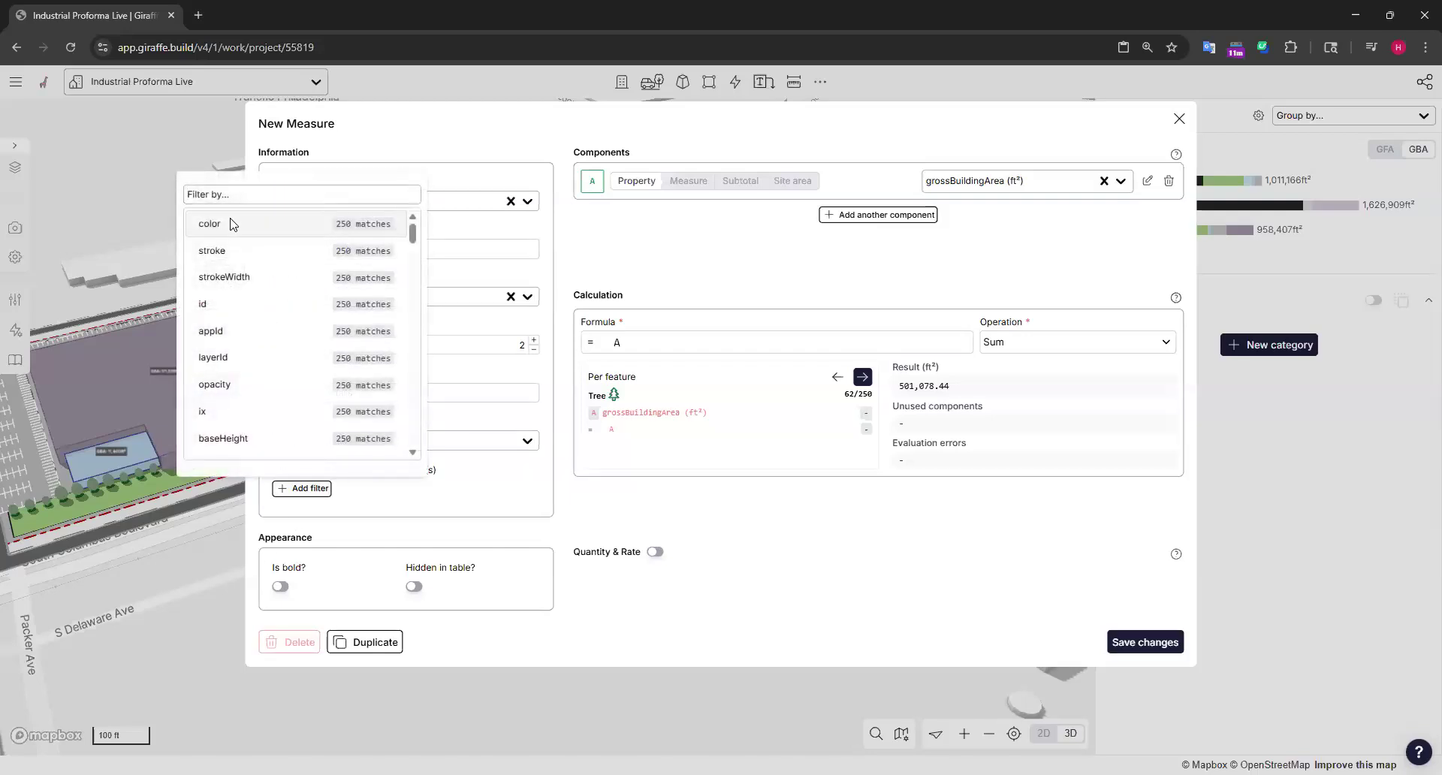
type("type")
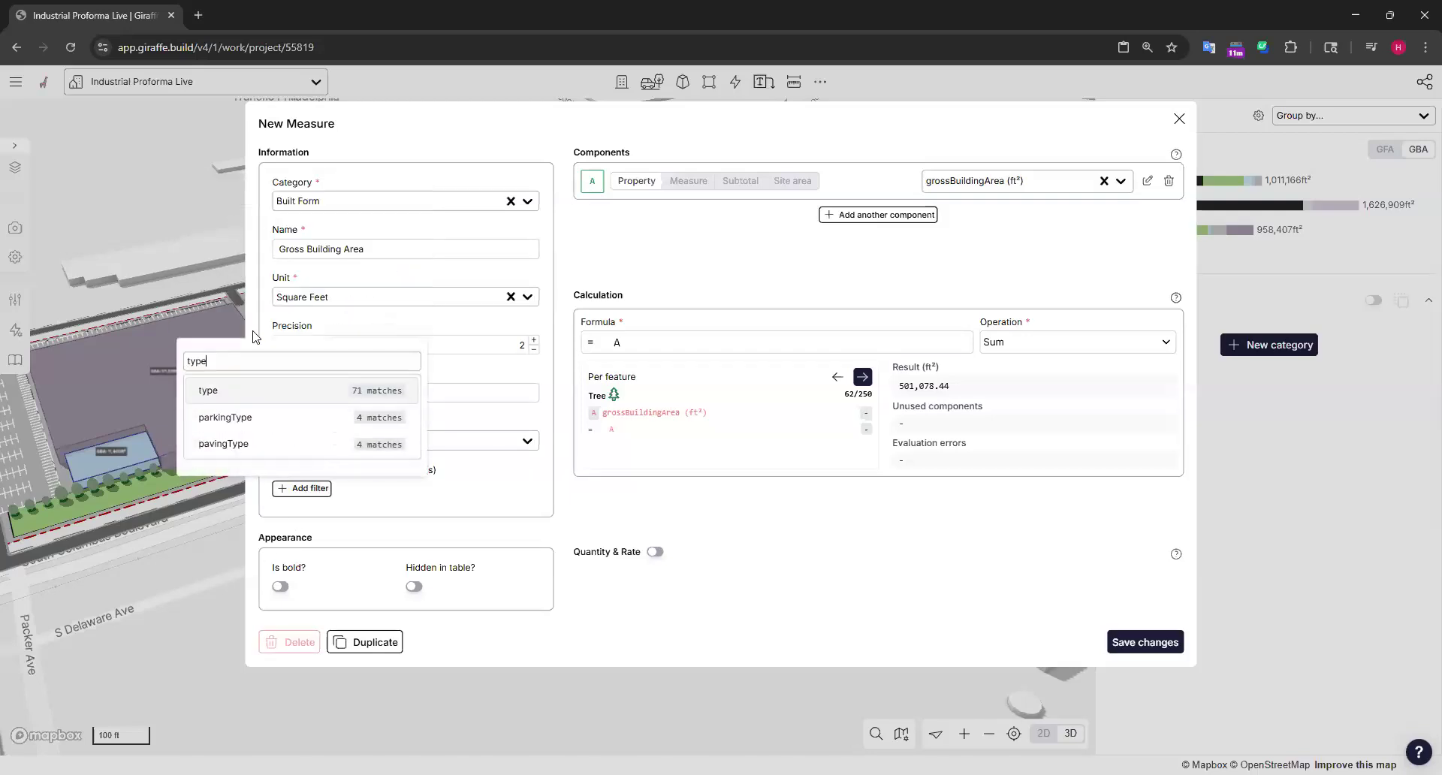
left_click(206, 389)
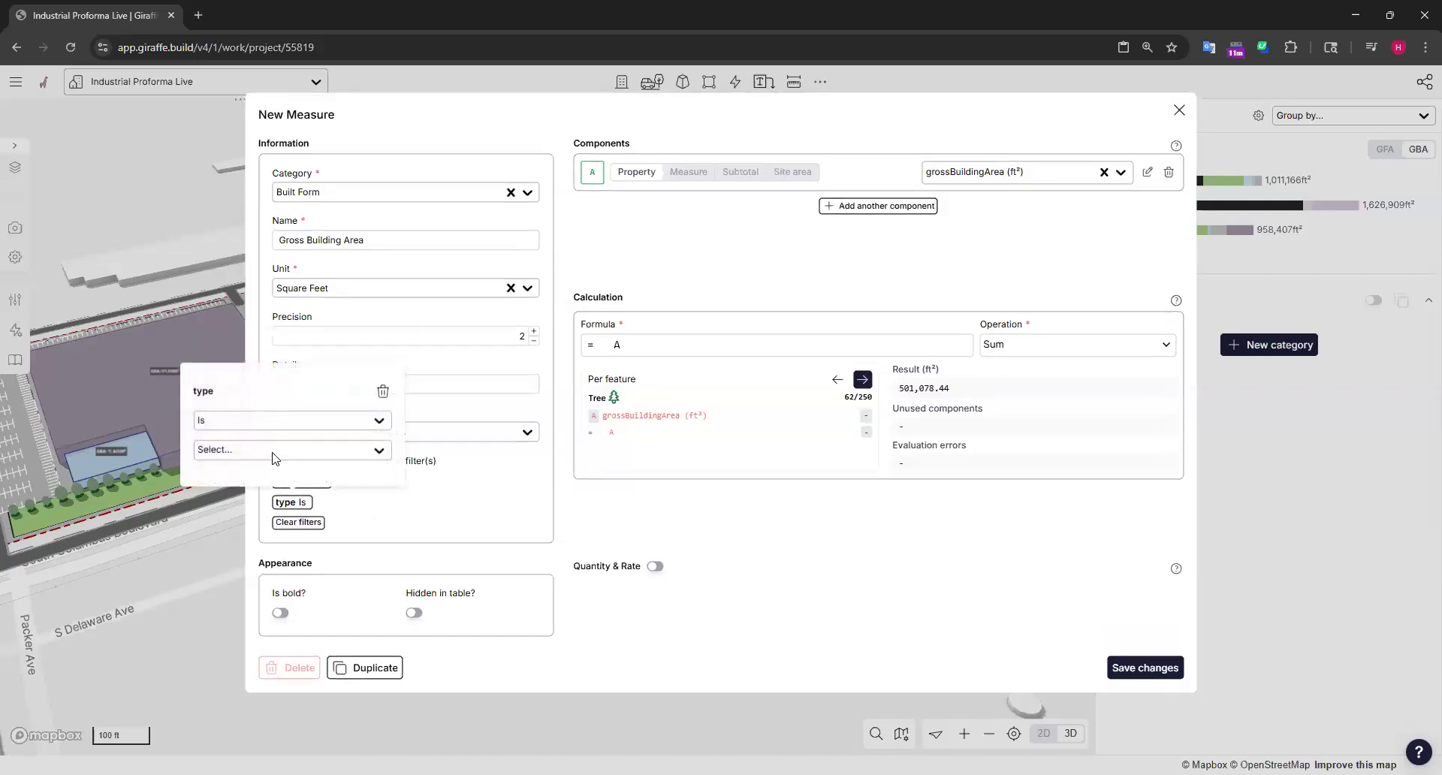
left_click(273, 454)
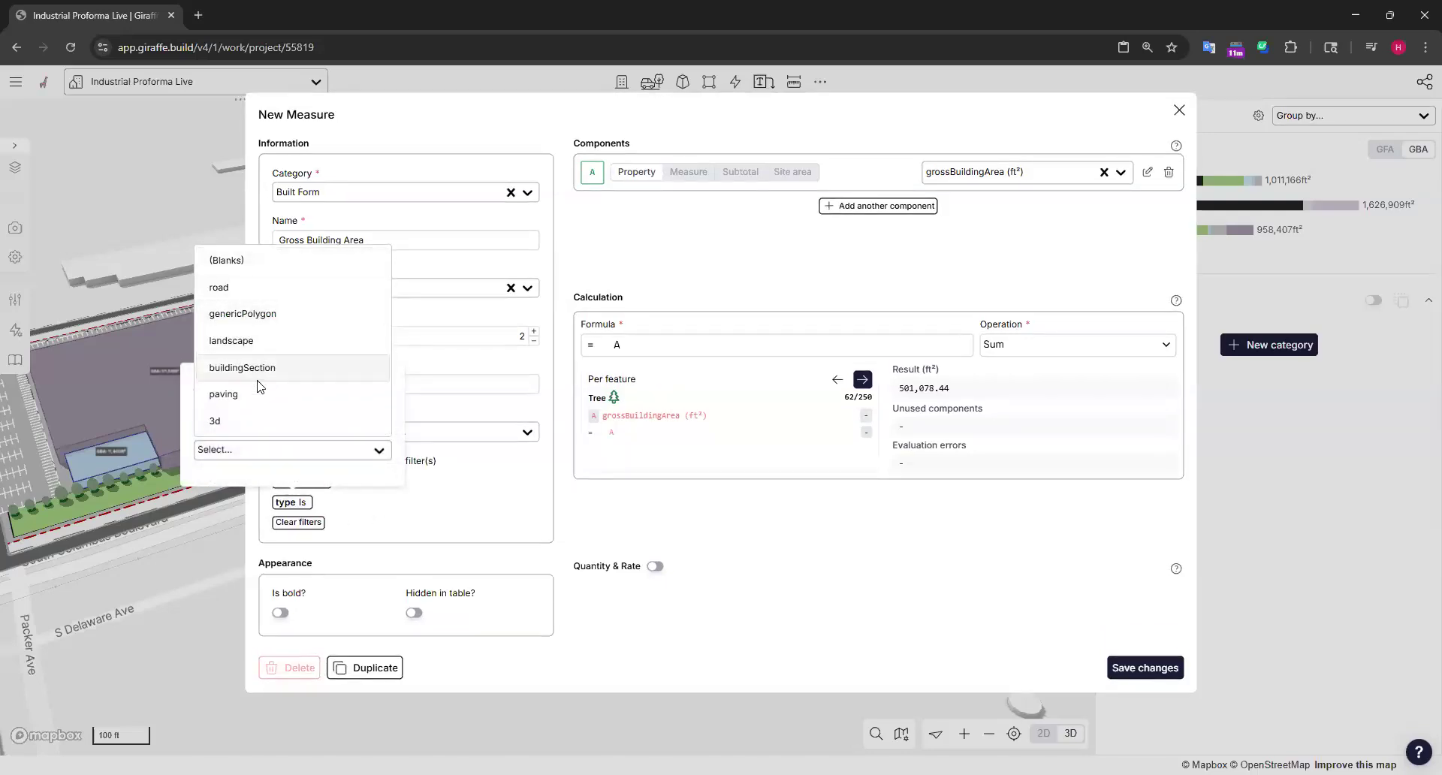
left_click(257, 379)
left_click(862, 534)
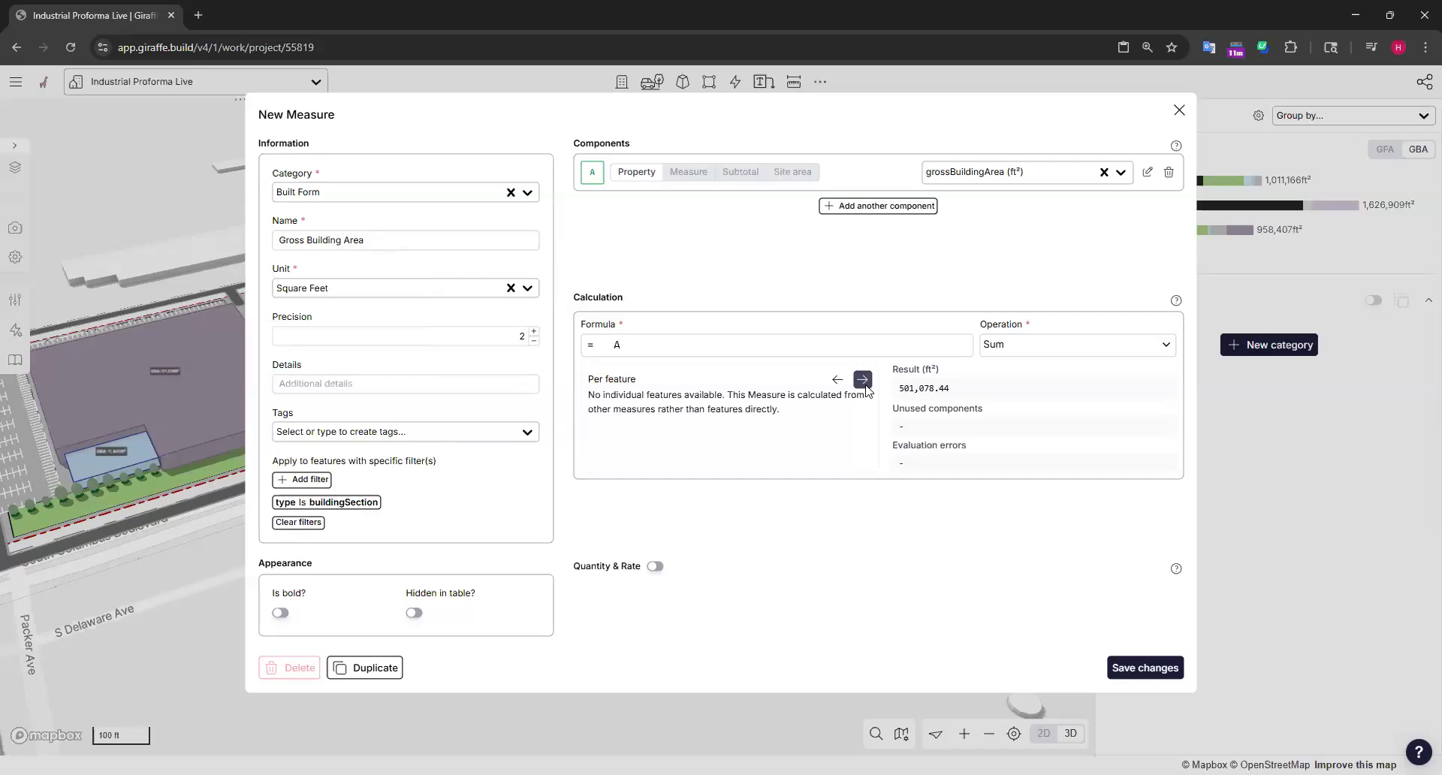
Step: Review the per-feature values of the filtered building sections and save the Gross Building Area measure
left_click(863, 380)
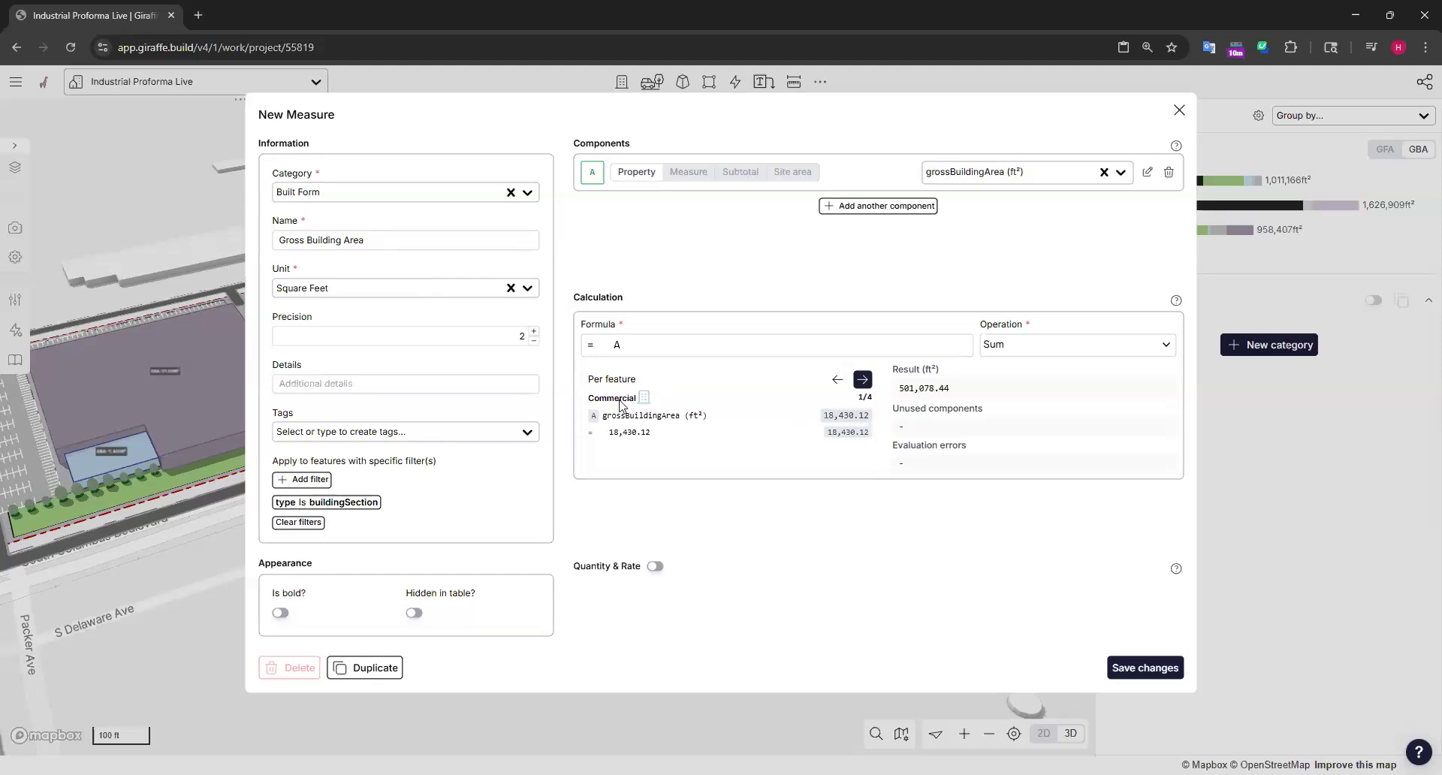
left_click(862, 380)
left_click(866, 377)
left_click(864, 381)
left_click(1168, 675)
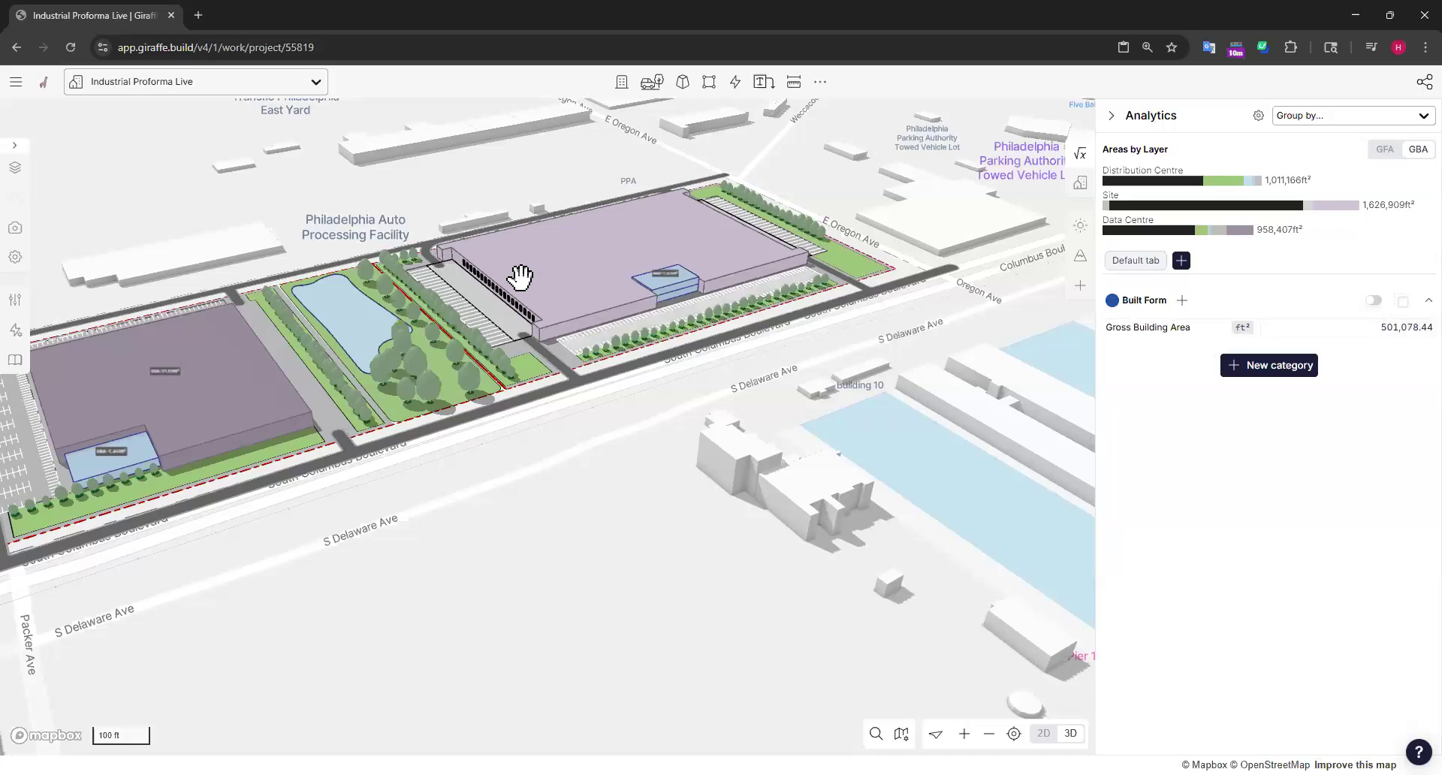
Step: Add a new measure named "Net Building Area" to the Built Form category, with Square Feet as its unit
left_click_drag(799, 432, 824, 433)
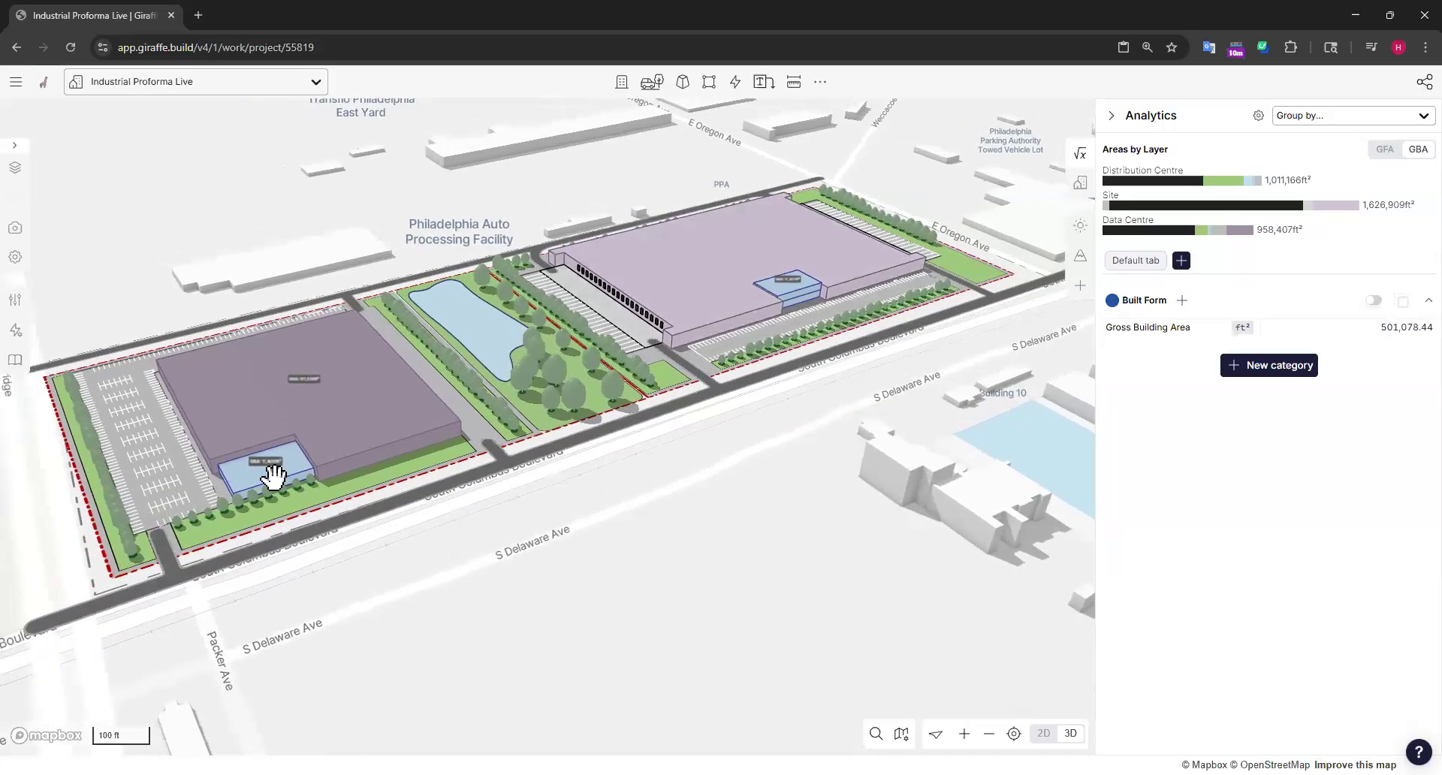
left_click(1183, 301)
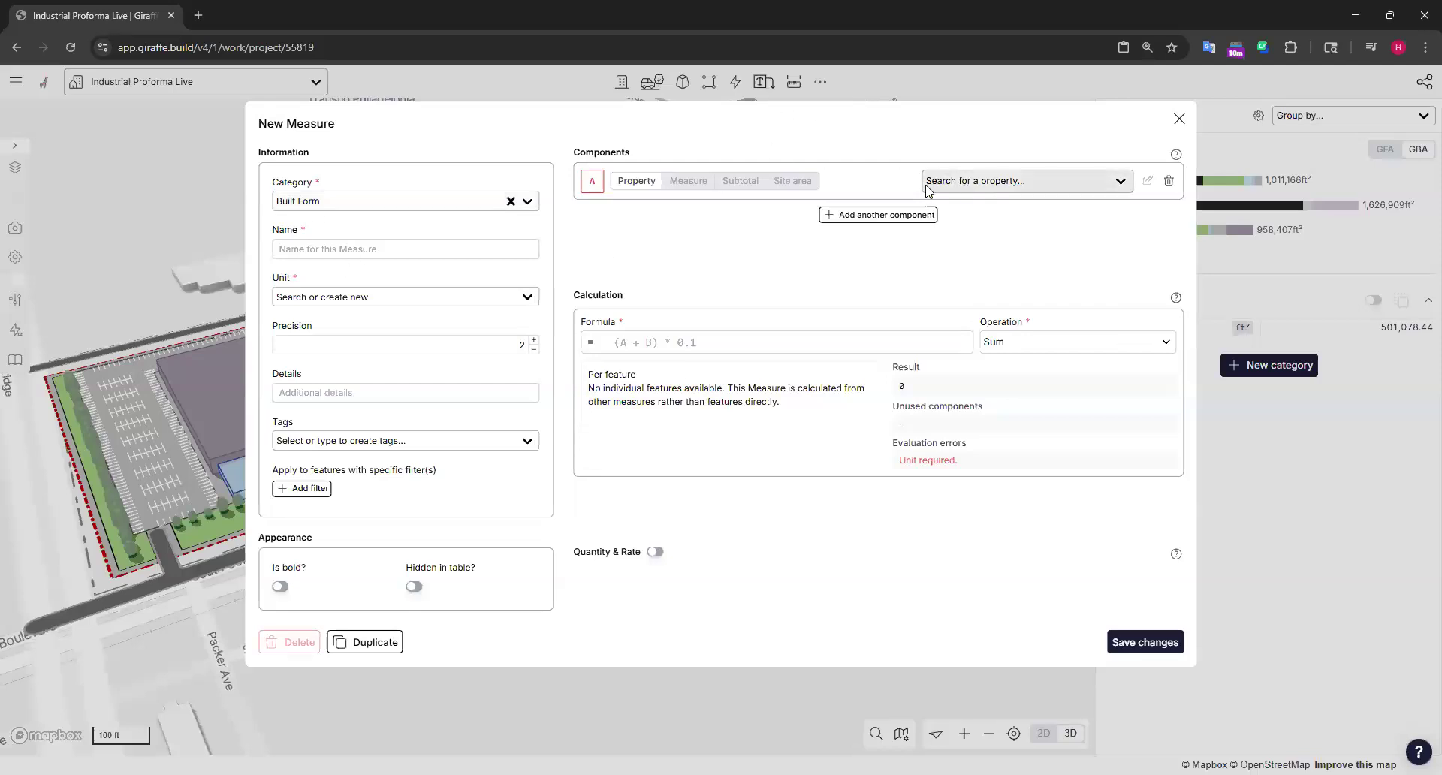
left_click(328, 241)
type("Net Building")
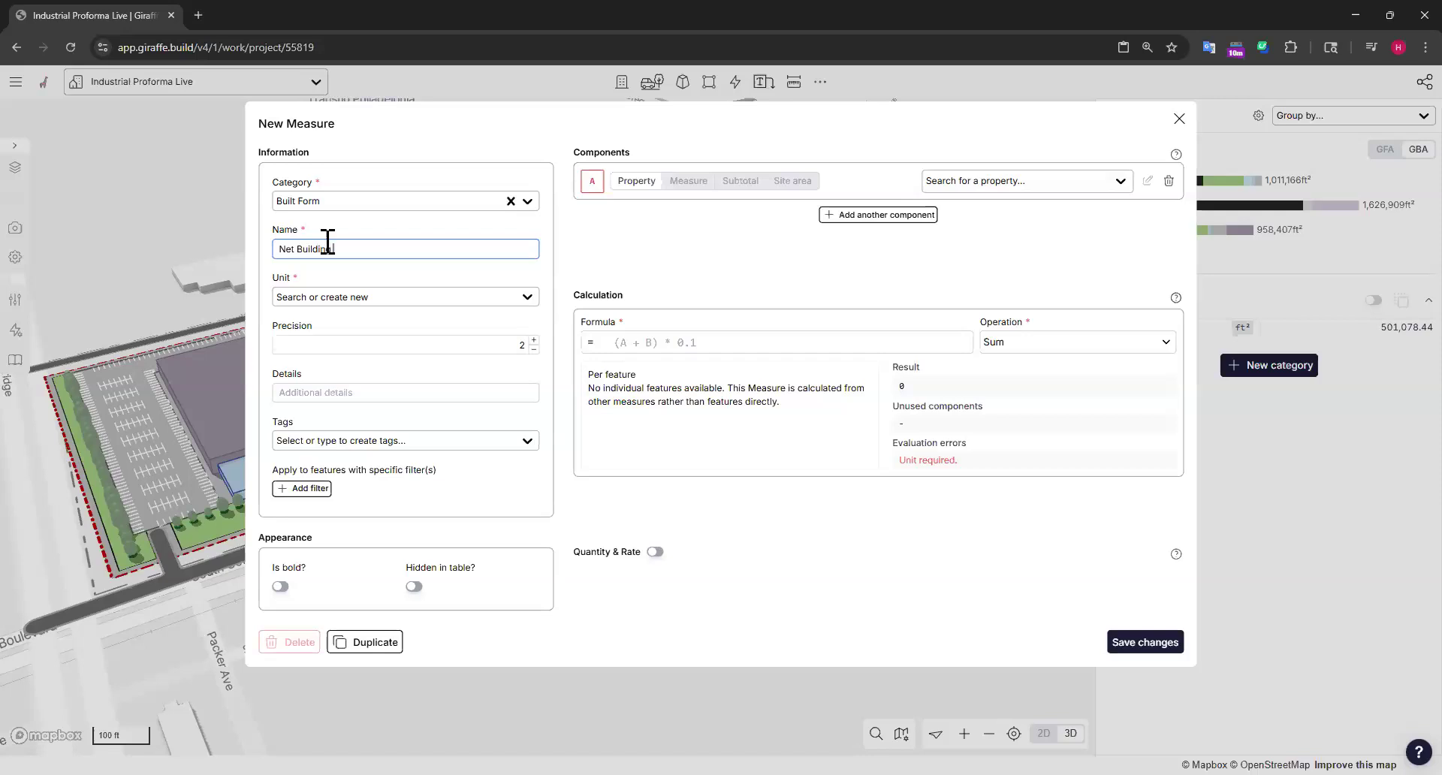
type(" Area")
left_click(387, 298)
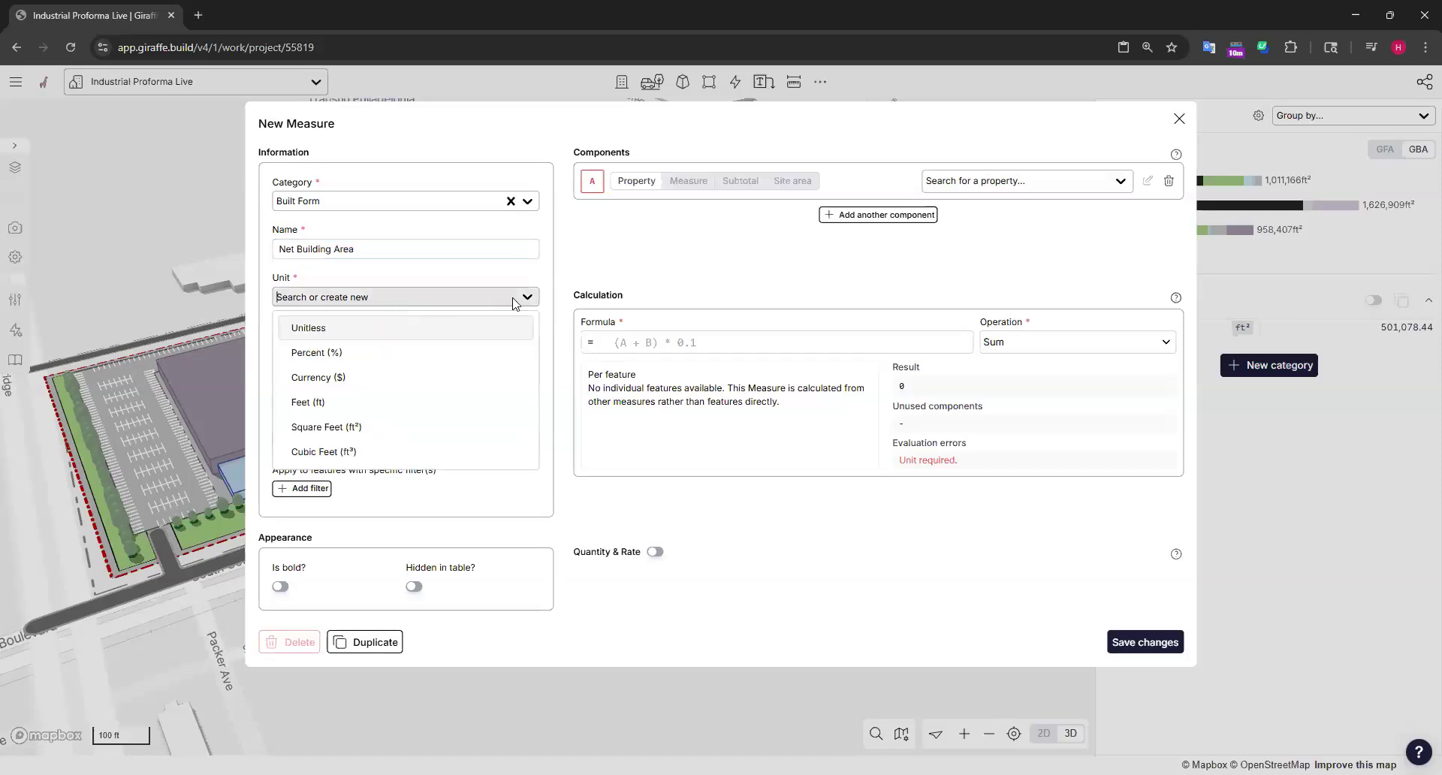
left_click(371, 428)
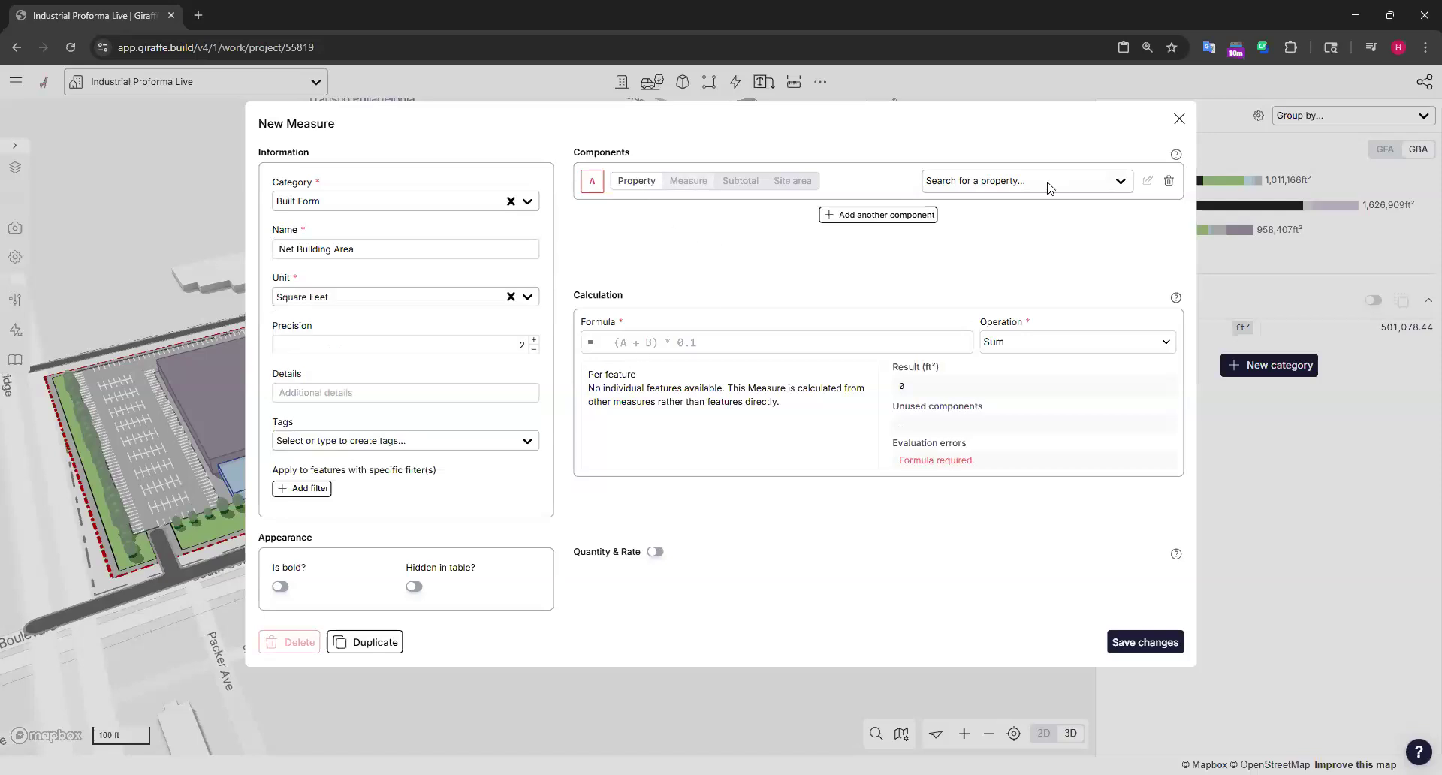
Step: Assign grossBuildingArea (ft²) to component A of the Net Building Area measure and add component B with the efficiency property
left_click(991, 184)
type("gros")
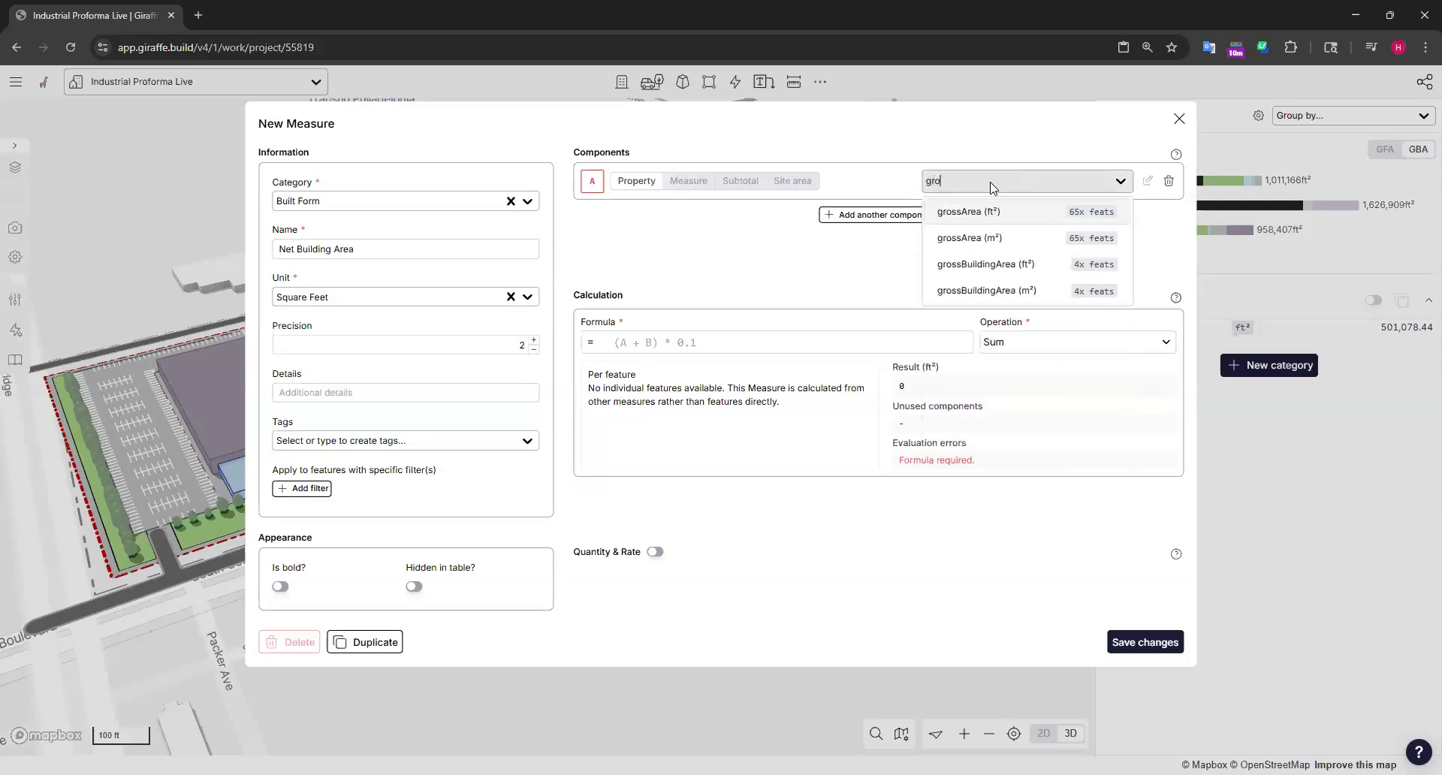
left_click(988, 265)
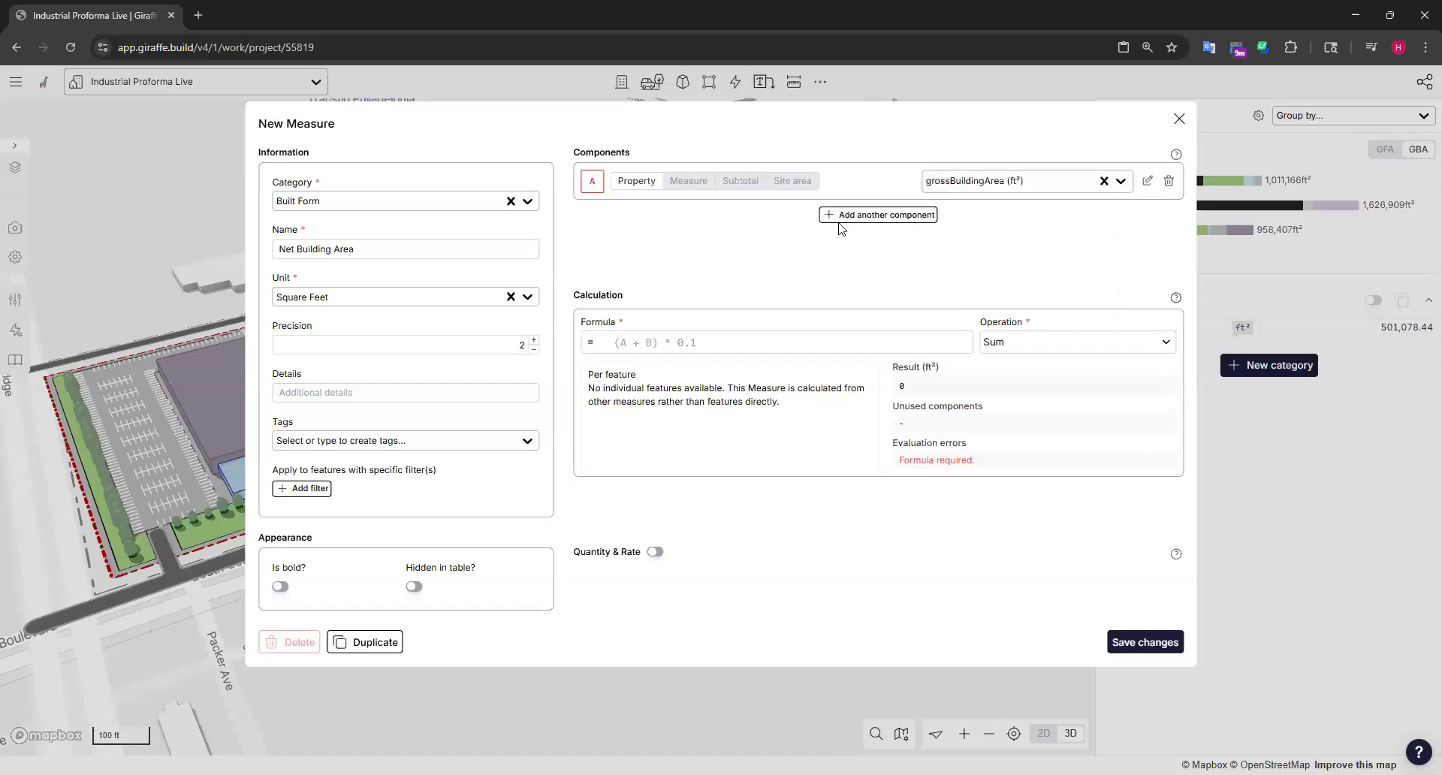
left_click(902, 216)
left_click(1010, 219)
type("efl")
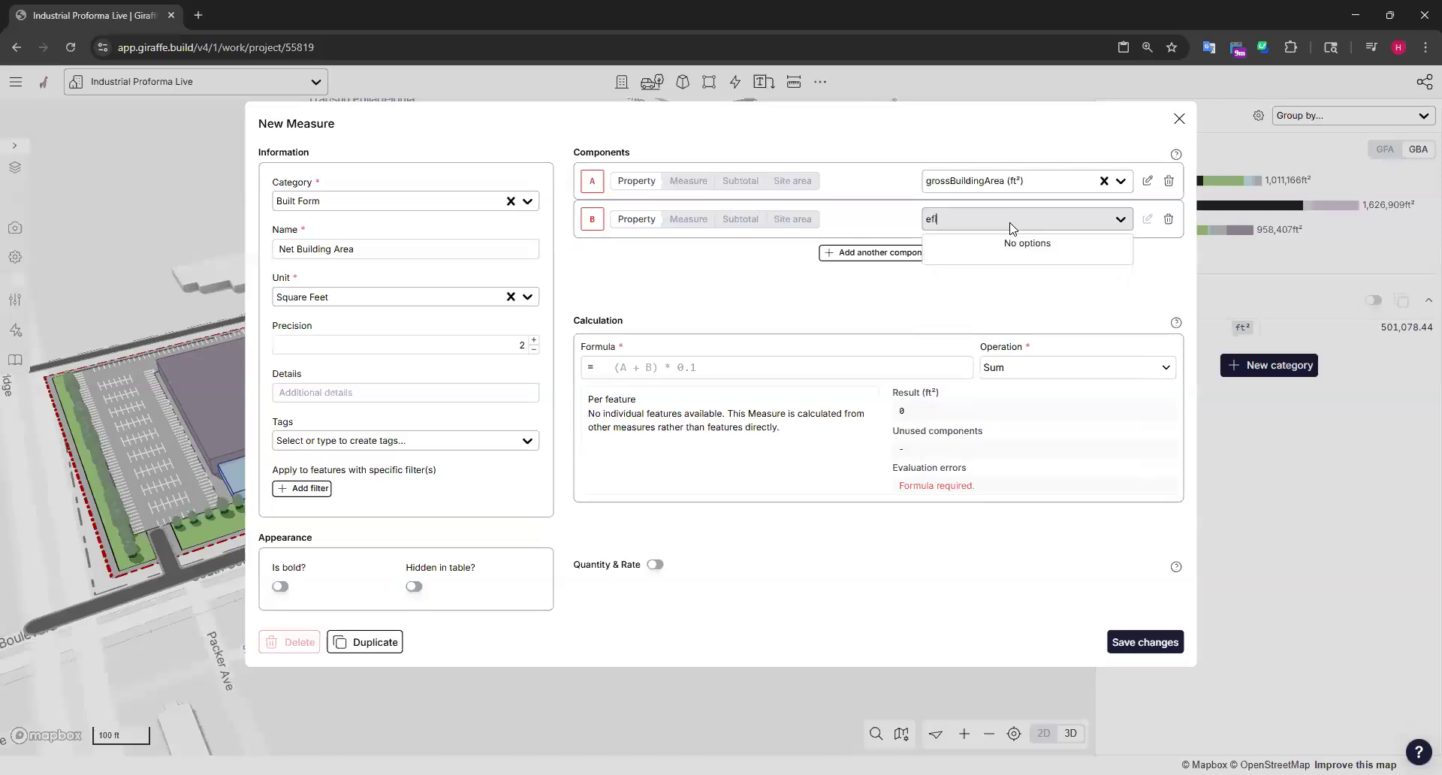
key("BackSpace")
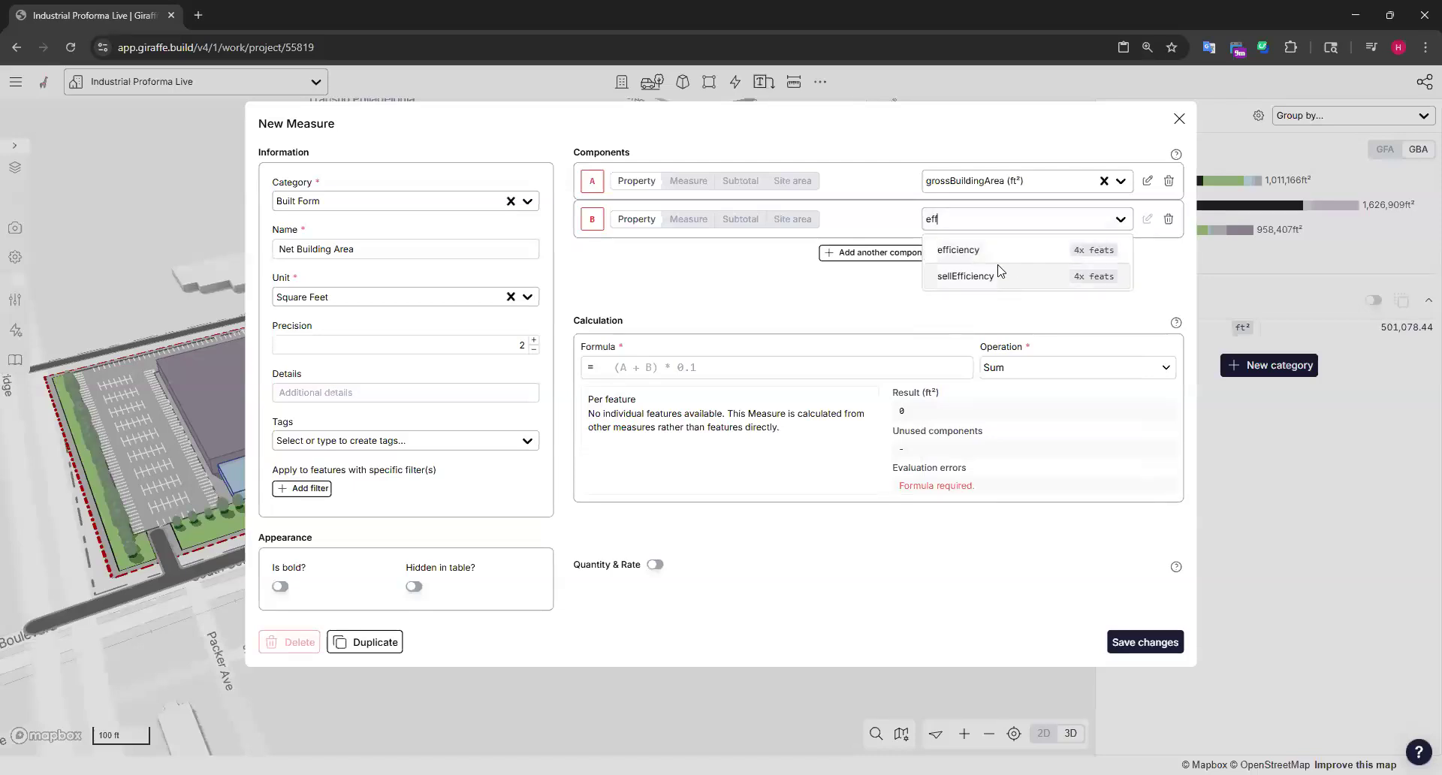
left_click(1001, 251)
Step: Set the Net Building Area measure's formula to A*B and save the measure
left_click(682, 370)
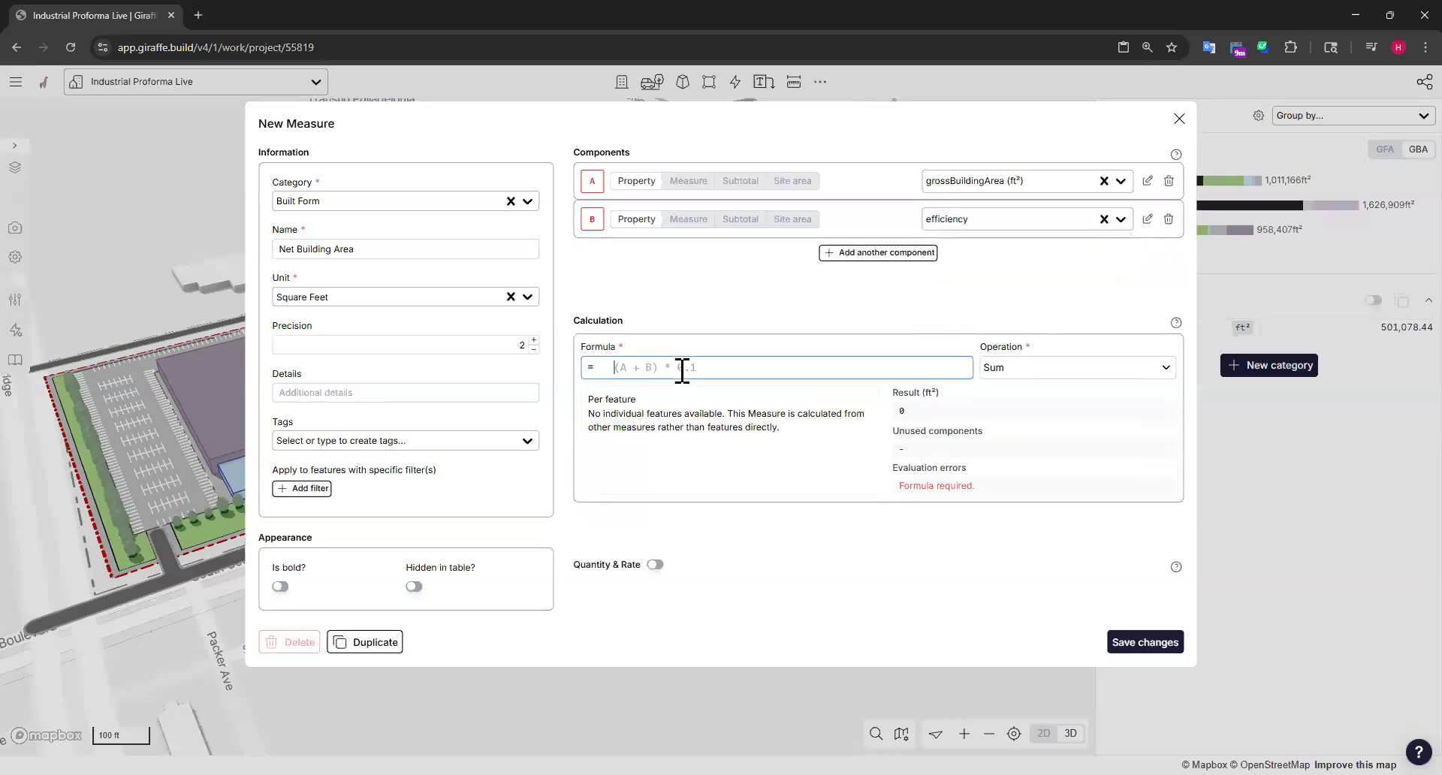
type("A*B")
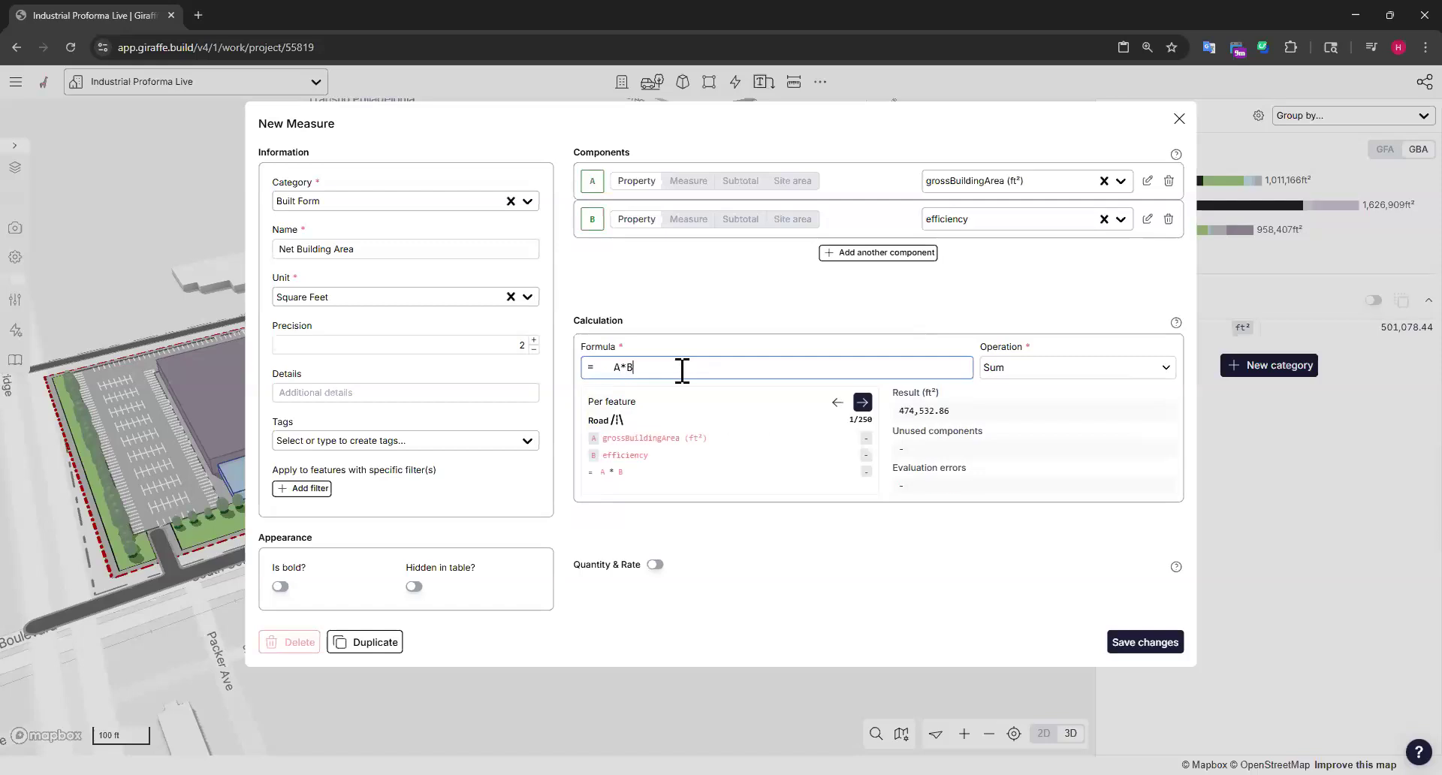
left_click(986, 401)
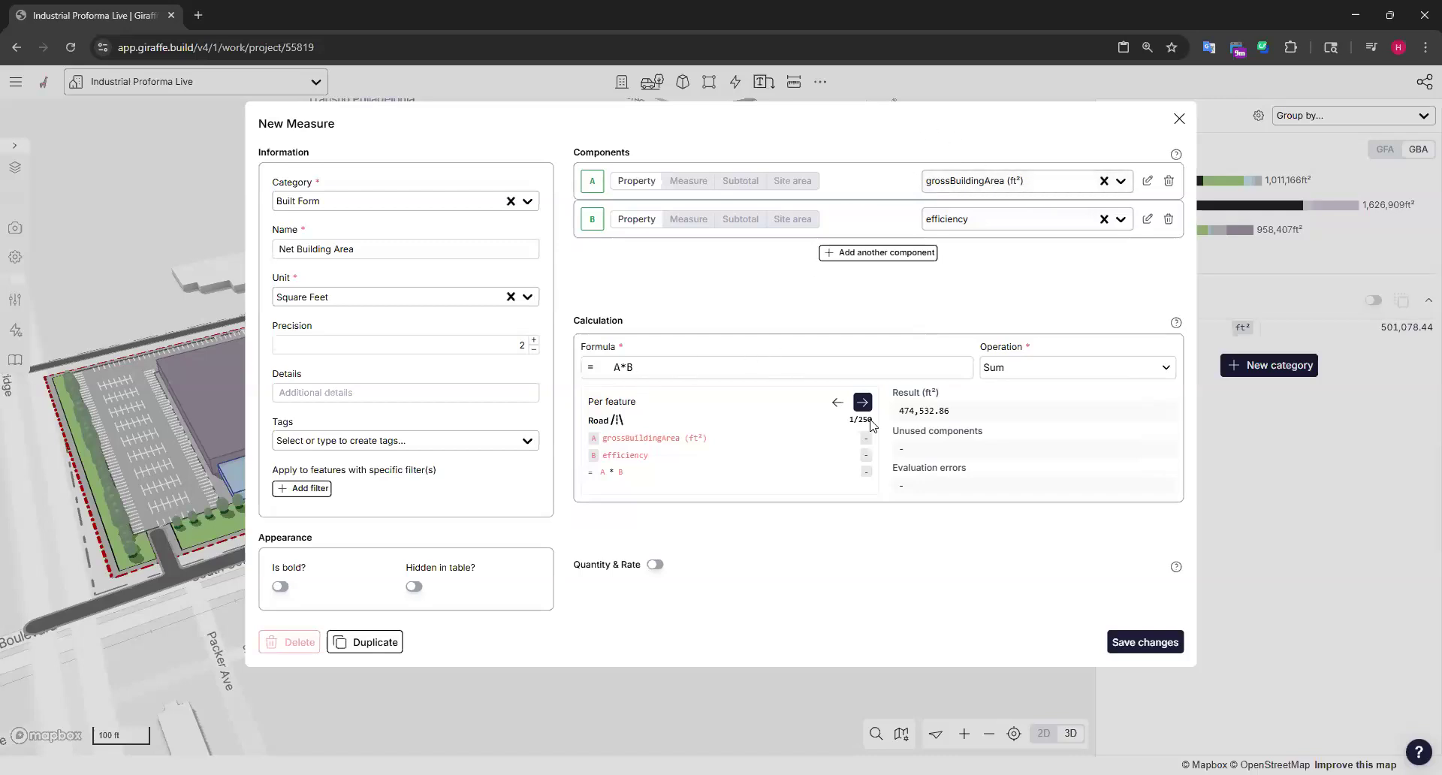
left_click(1145, 642)
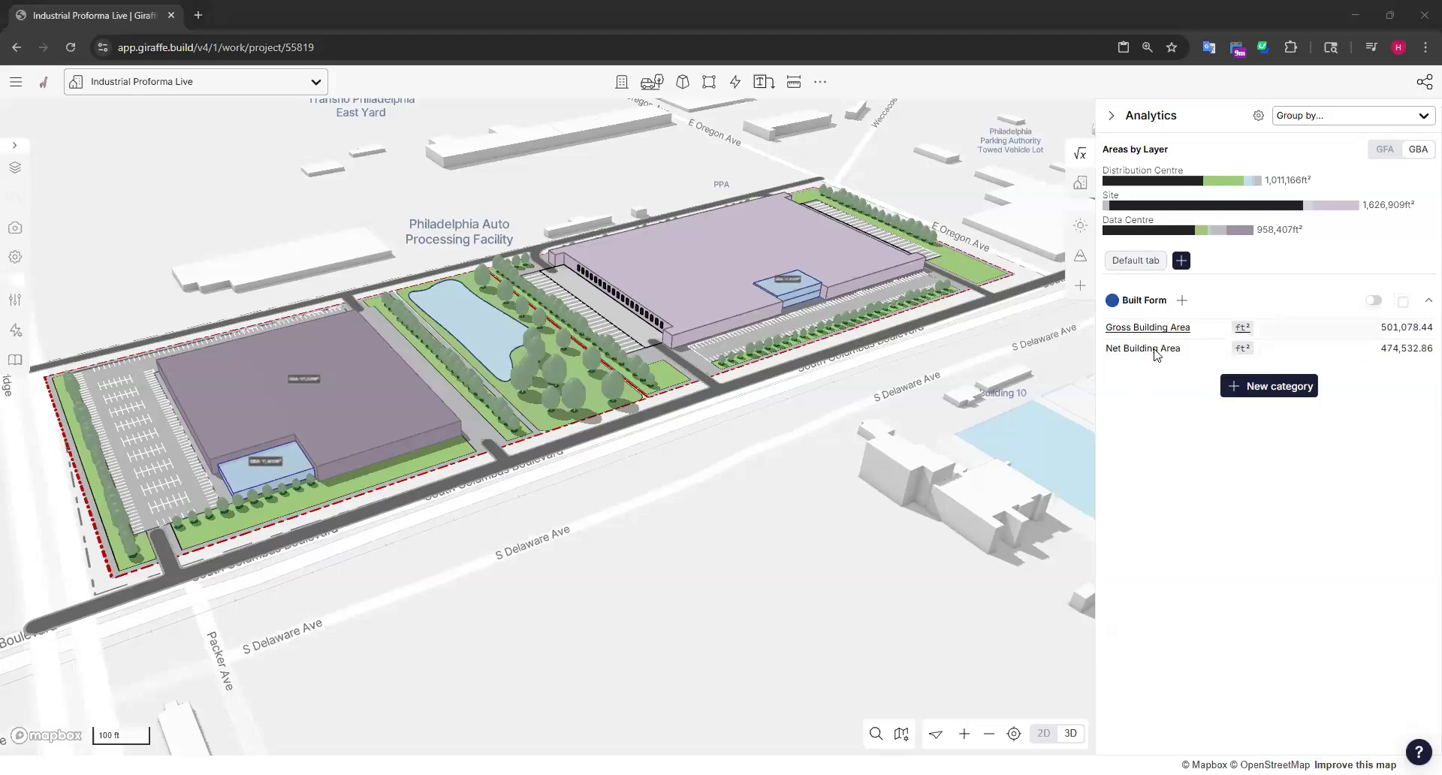
Step: Add a new measure named "Site Coverage" to the Built Form category, with Unitless as its unit
left_click(1183, 301)
left_click(389, 248)
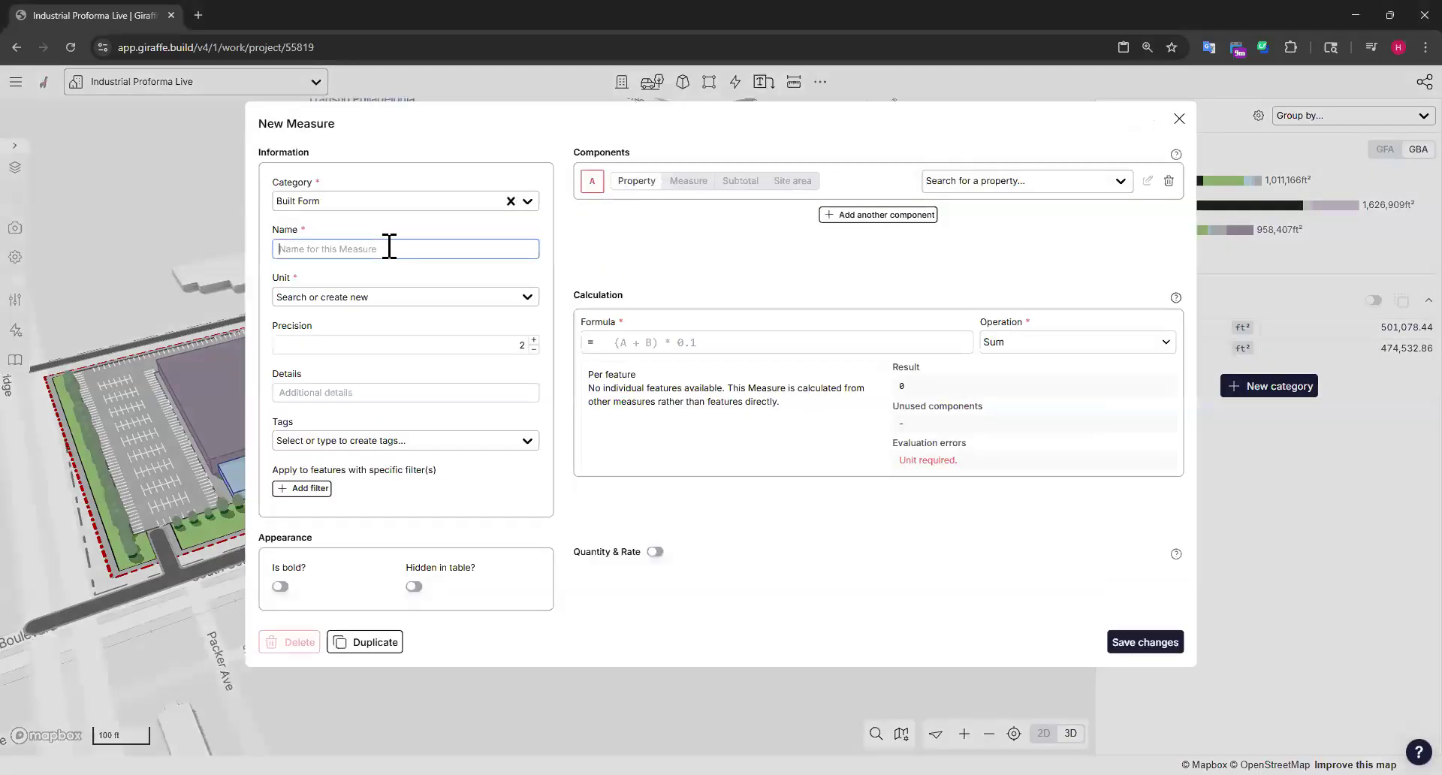
type("Site Coverage")
left_click(482, 299)
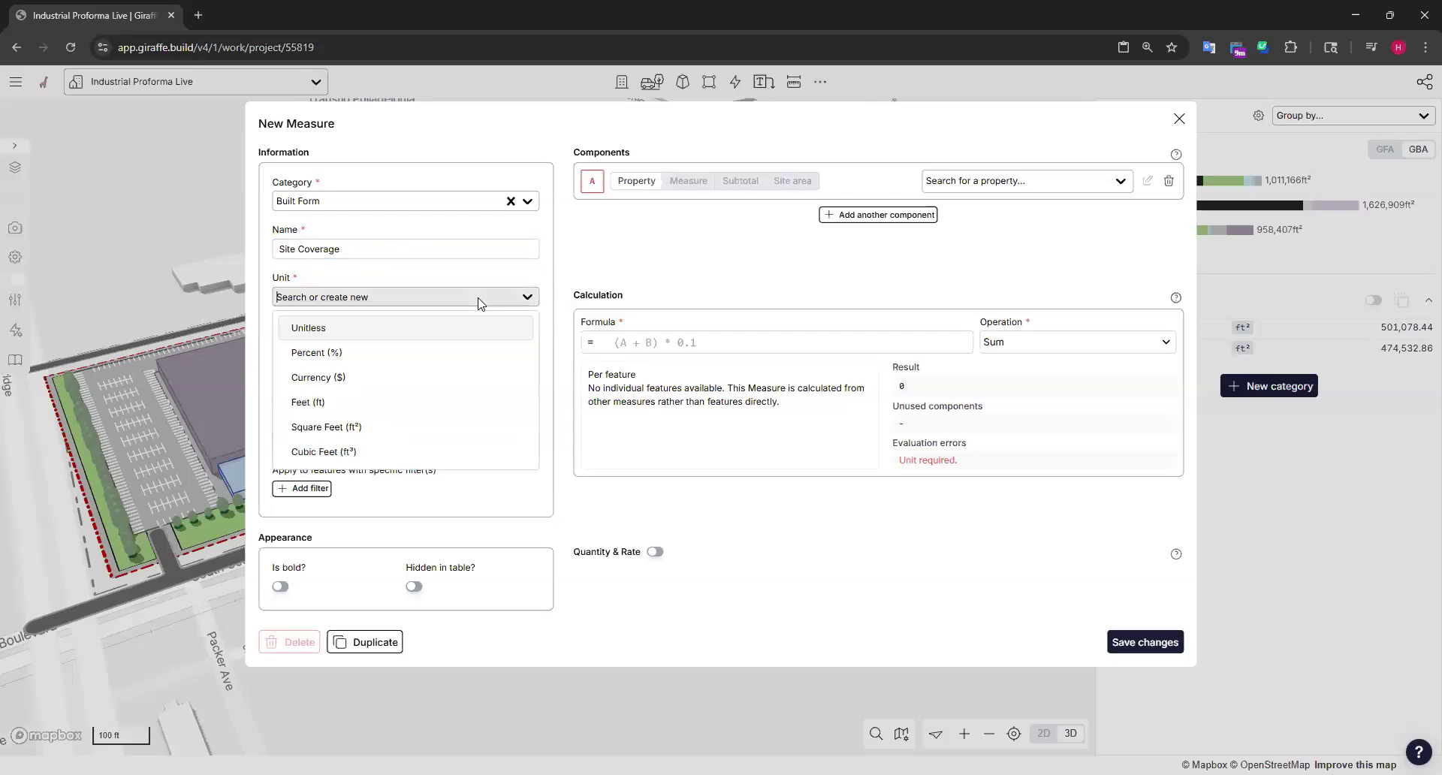
left_click(329, 330)
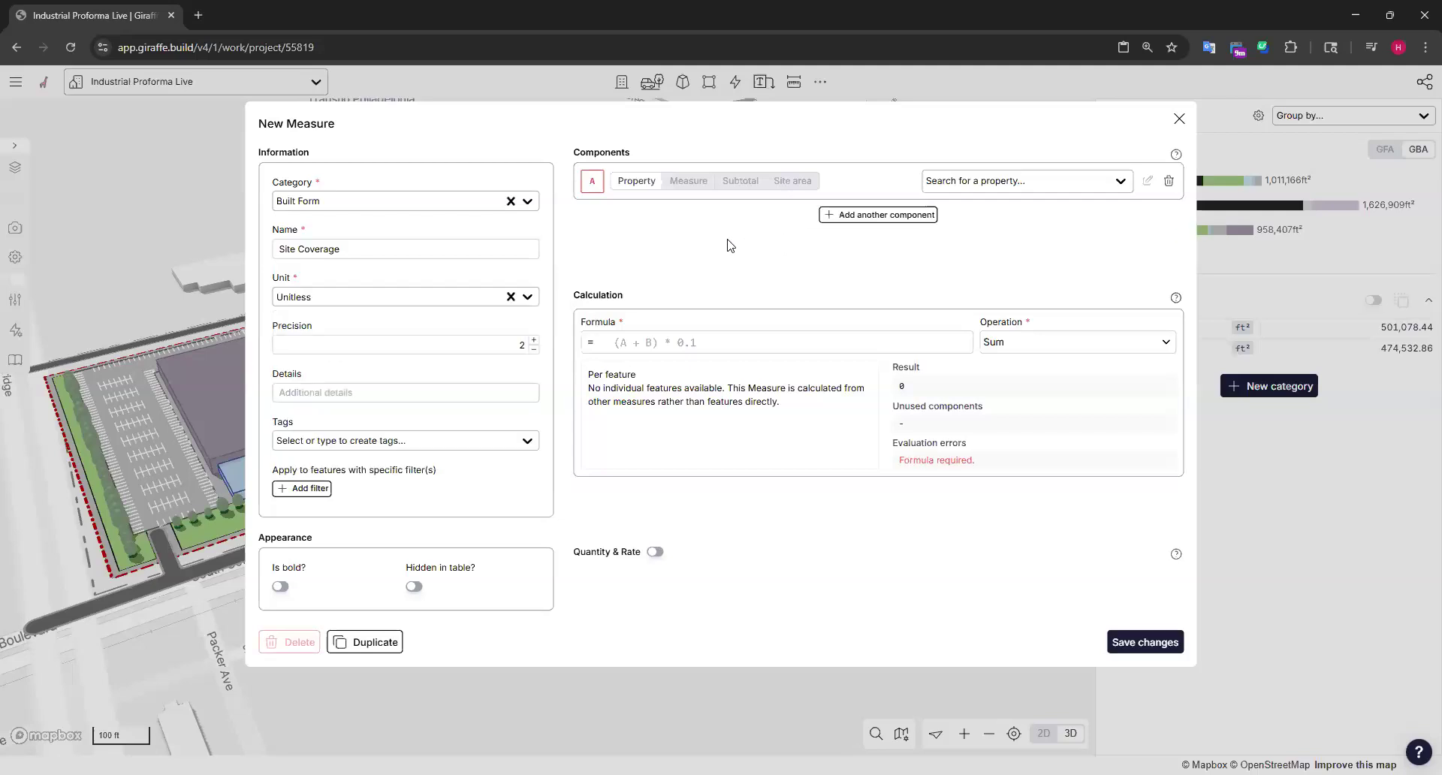
left_click(443, 296)
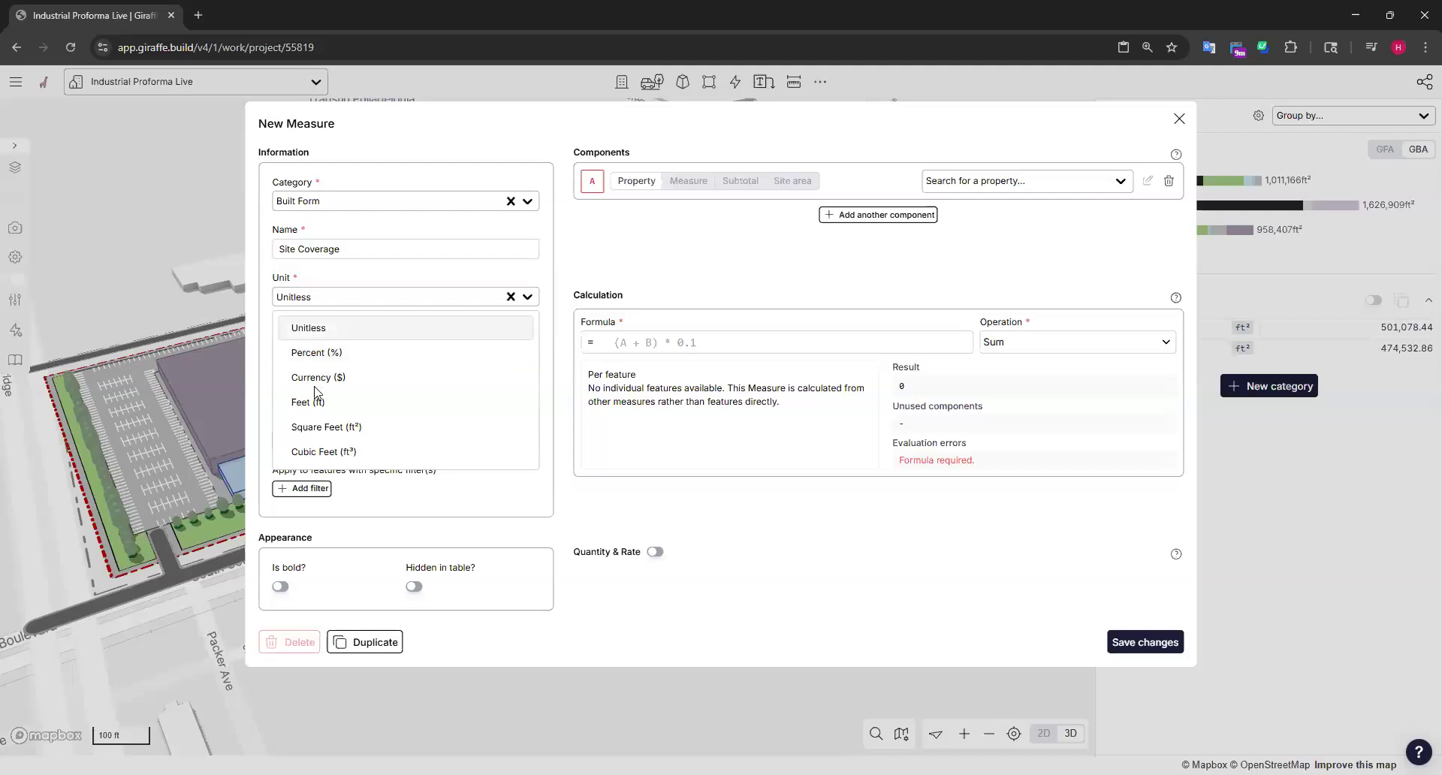
left_click(664, 217)
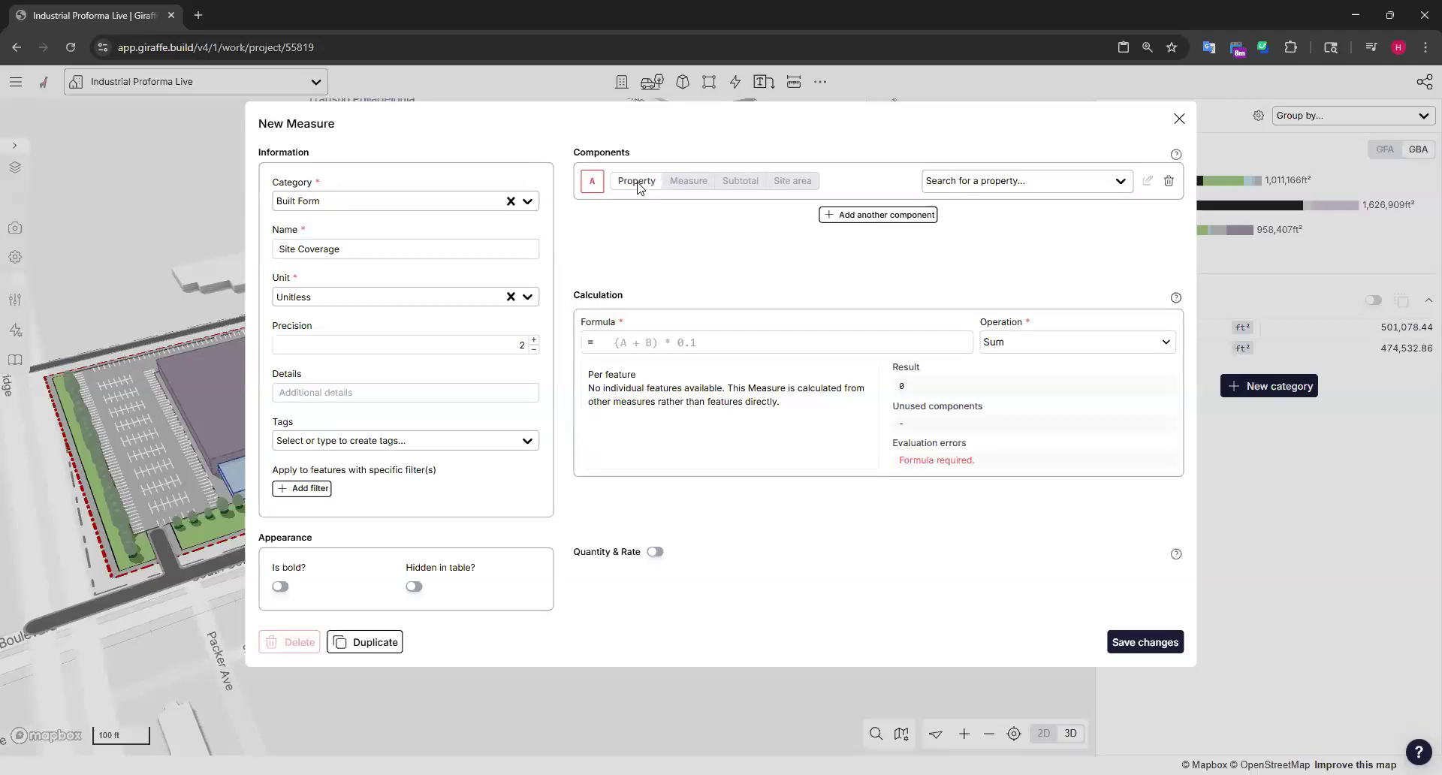
Step: Define the Site Coverage components as site areas: site total area (ft²) for A and building total area (ft²) for B
left_click(793, 181)
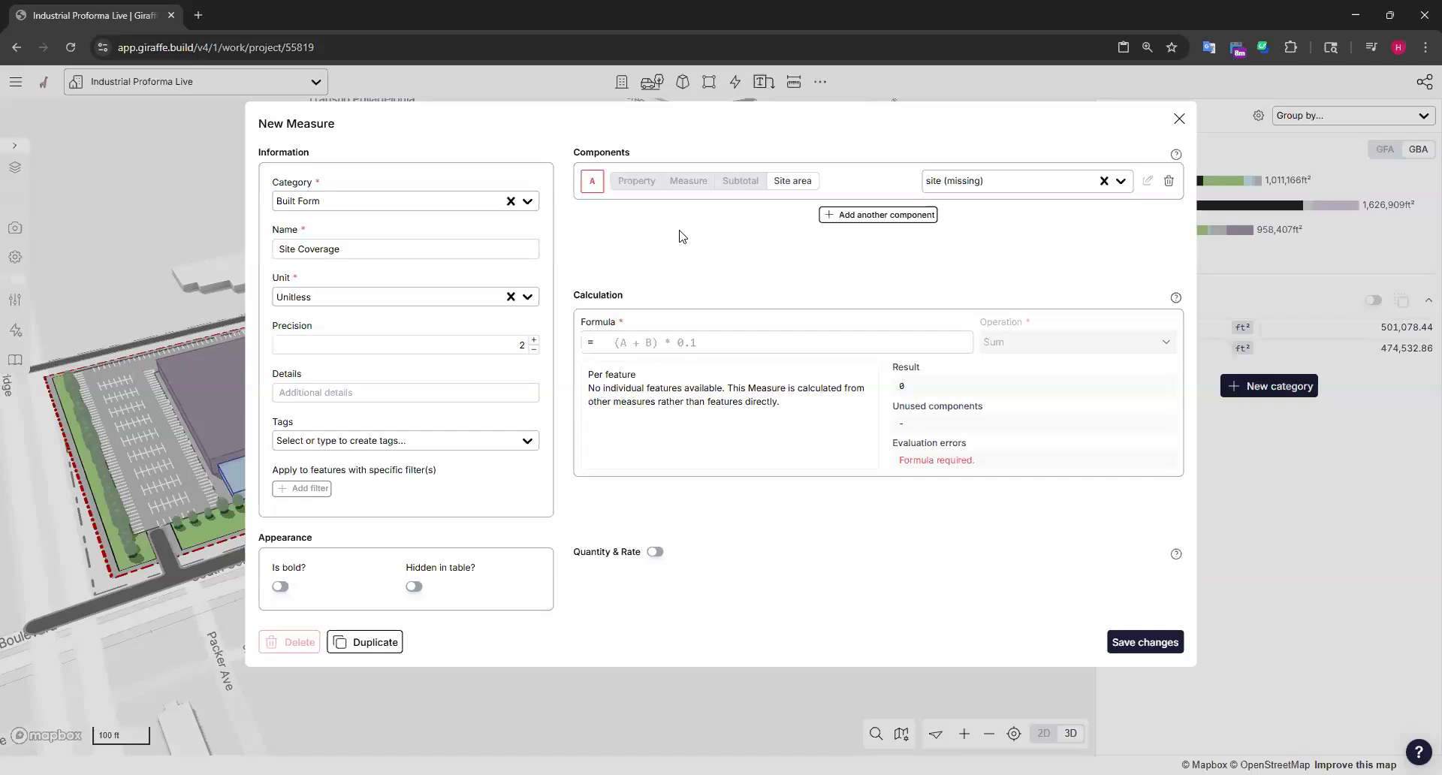
left_click(1034, 191)
type("sit")
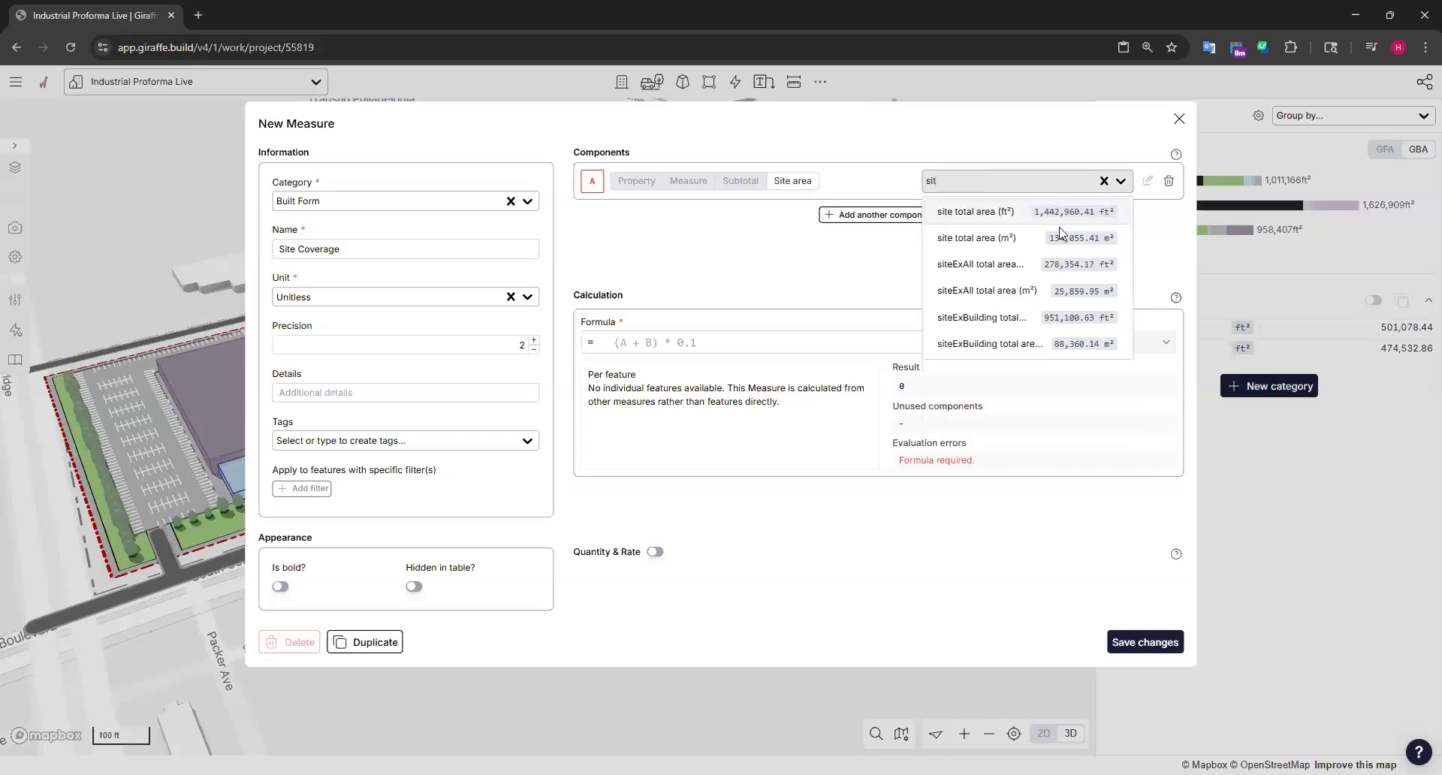
left_click(999, 213)
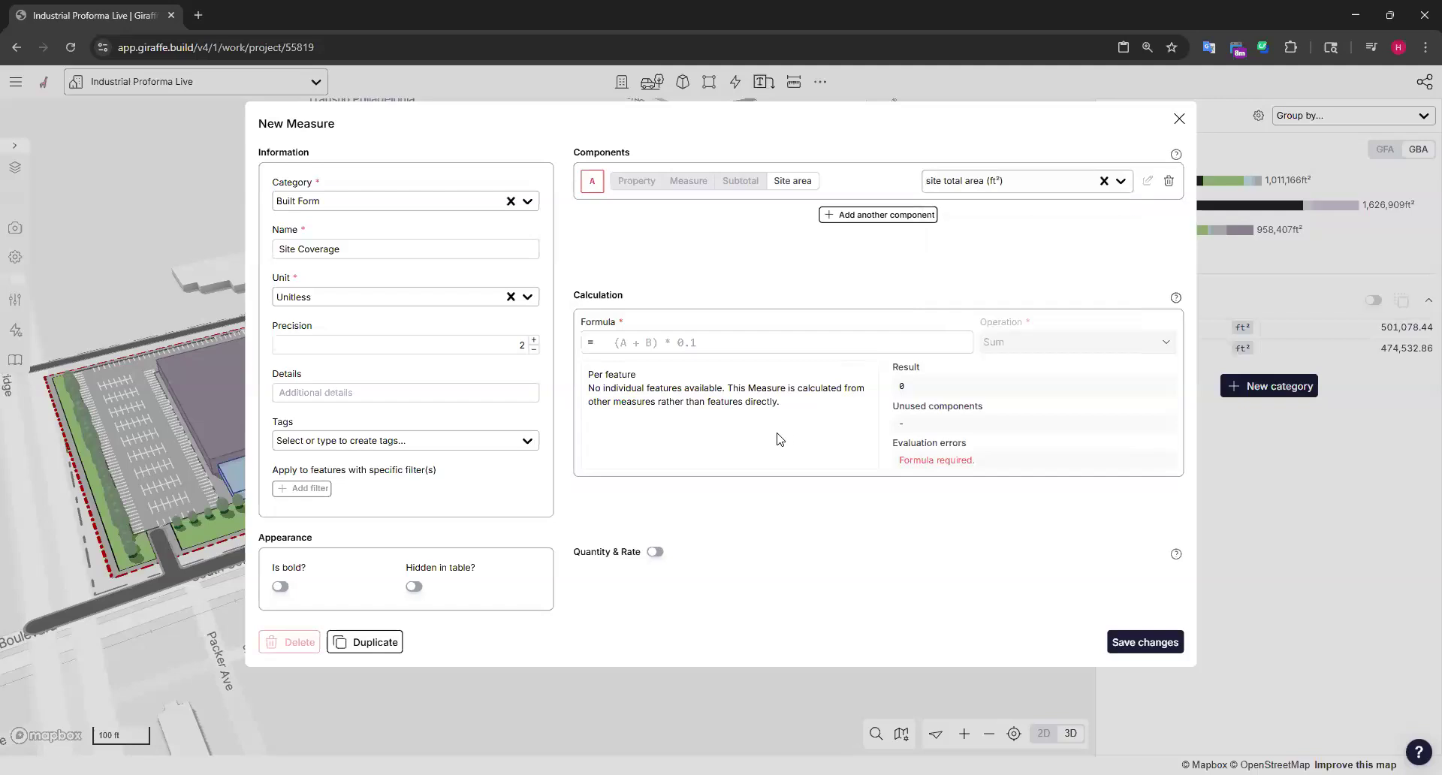
left_click(868, 216)
left_click(1018, 224)
type("build")
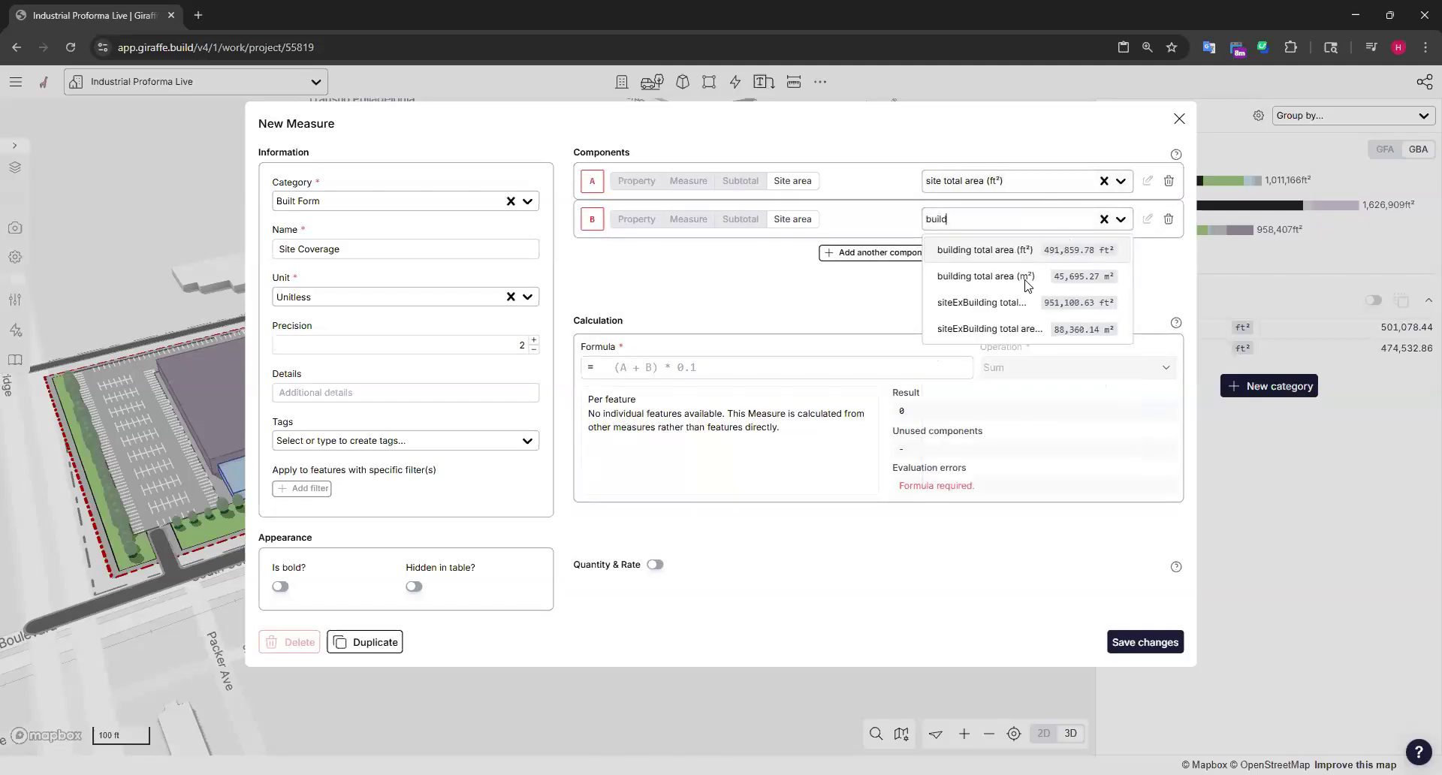
left_click(1029, 251)
Step: Set the Site Coverage measure's formula to B/A and save the measure
left_click(685, 365)
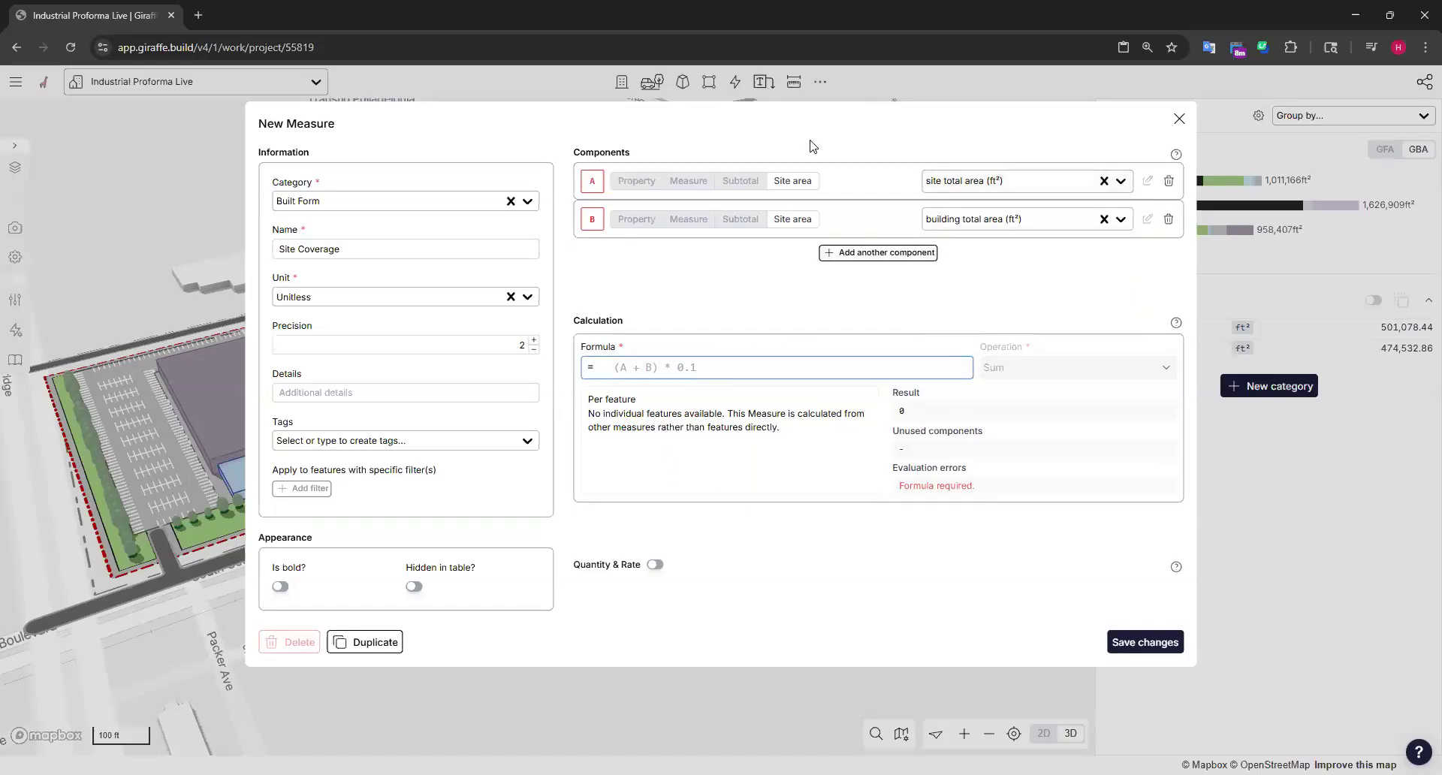
type("B/A")
left_click(890, 400)
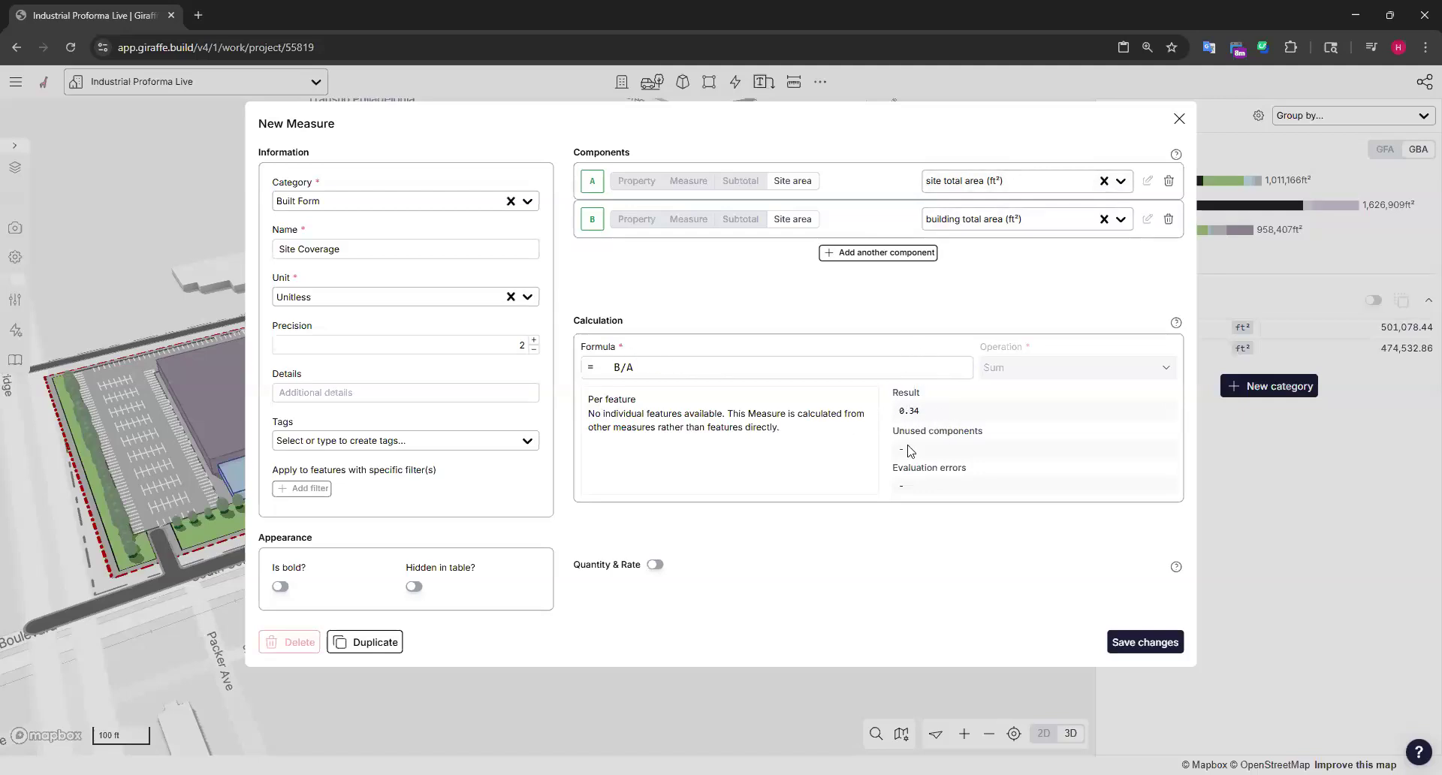
left_click(1146, 643)
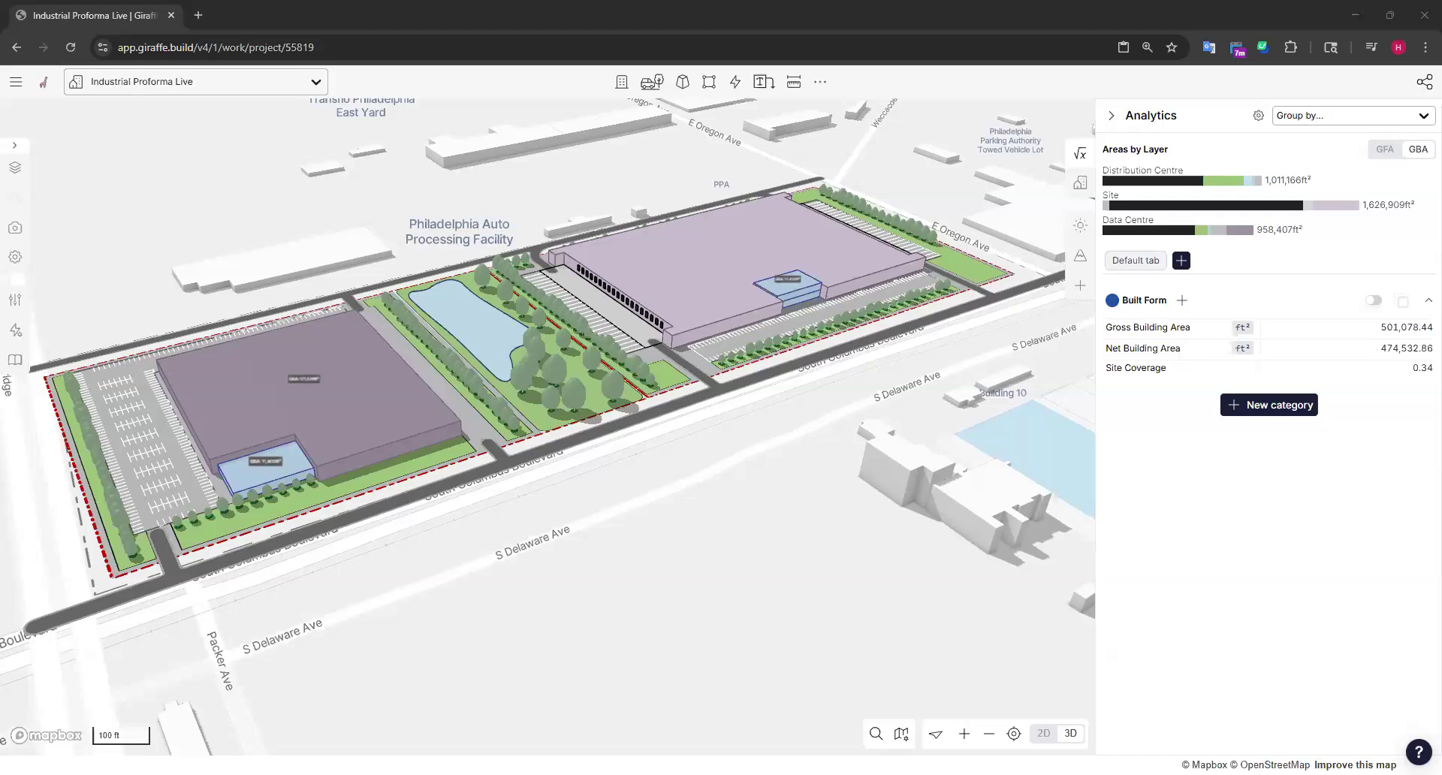
left_click(325, 347)
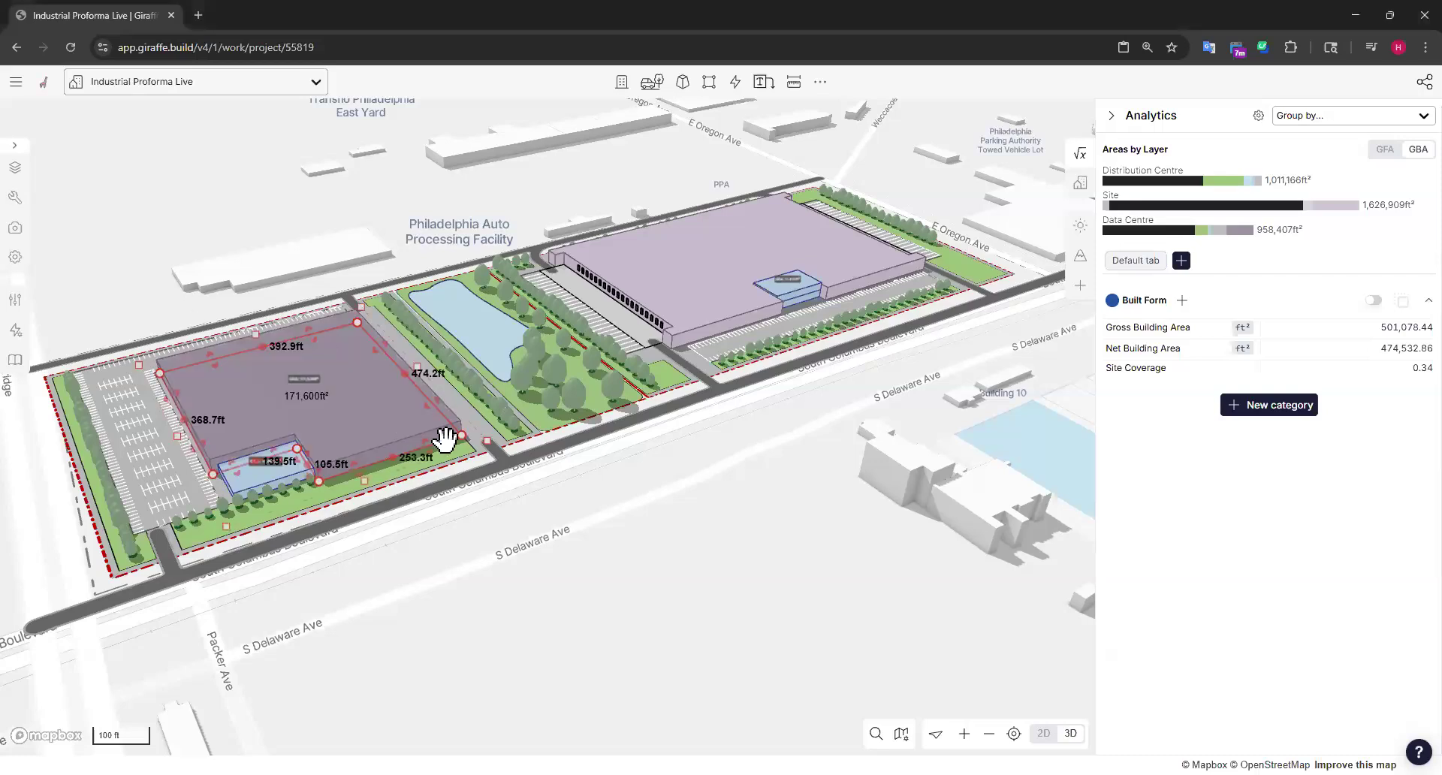
left_click(573, 573)
left_click_drag(573, 574, 667, 548)
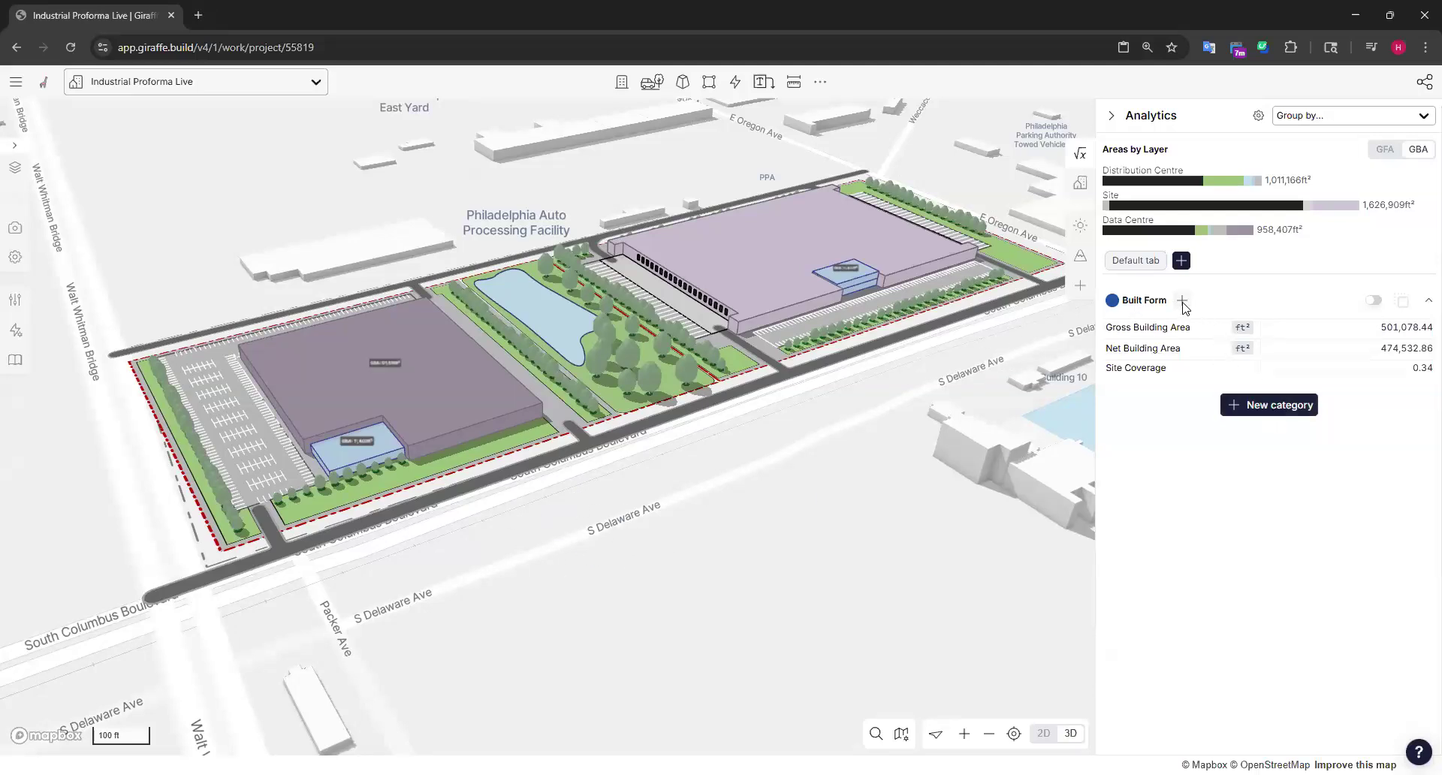
Step: Create a new analytics category labelled "IT Planning"
left_click(1281, 405)
left_click(1255, 486)
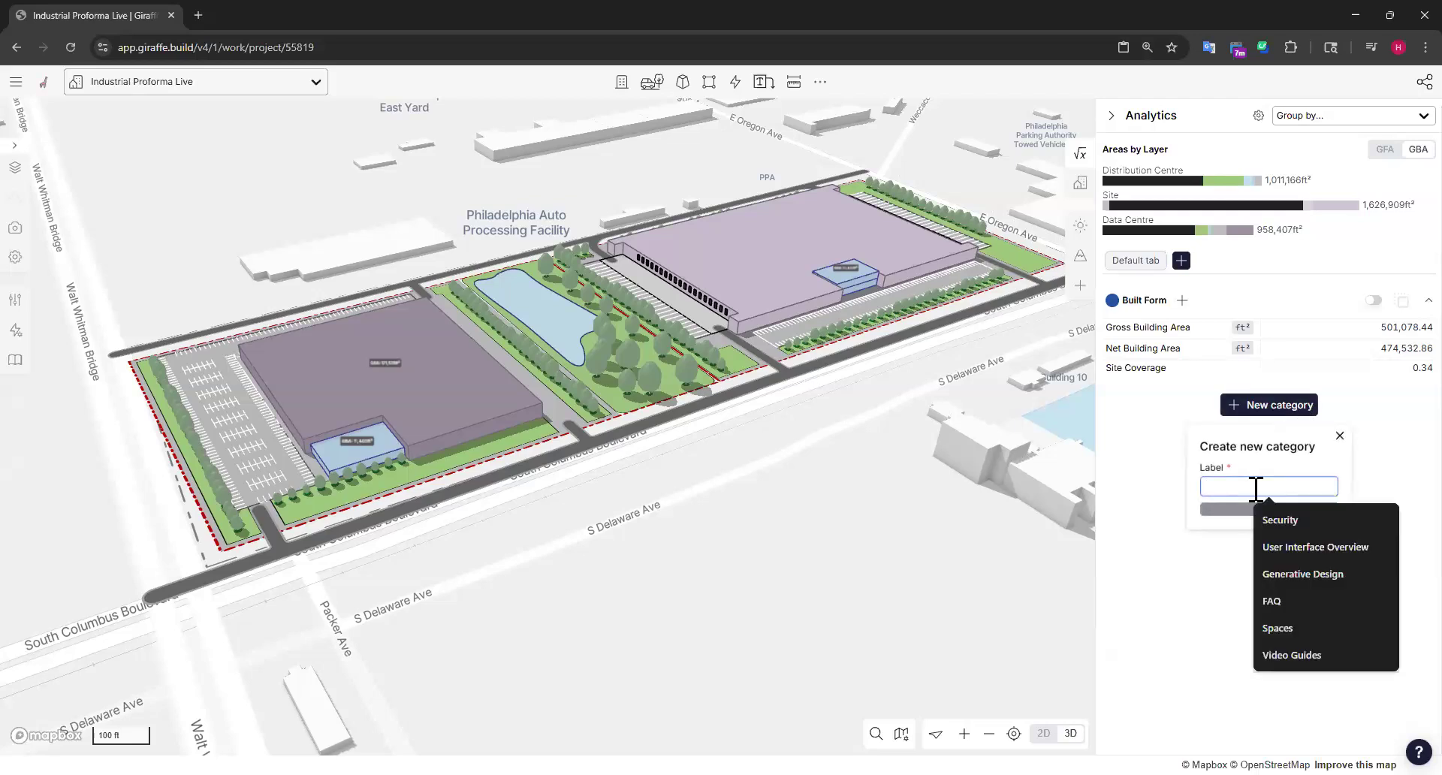
type("IT")
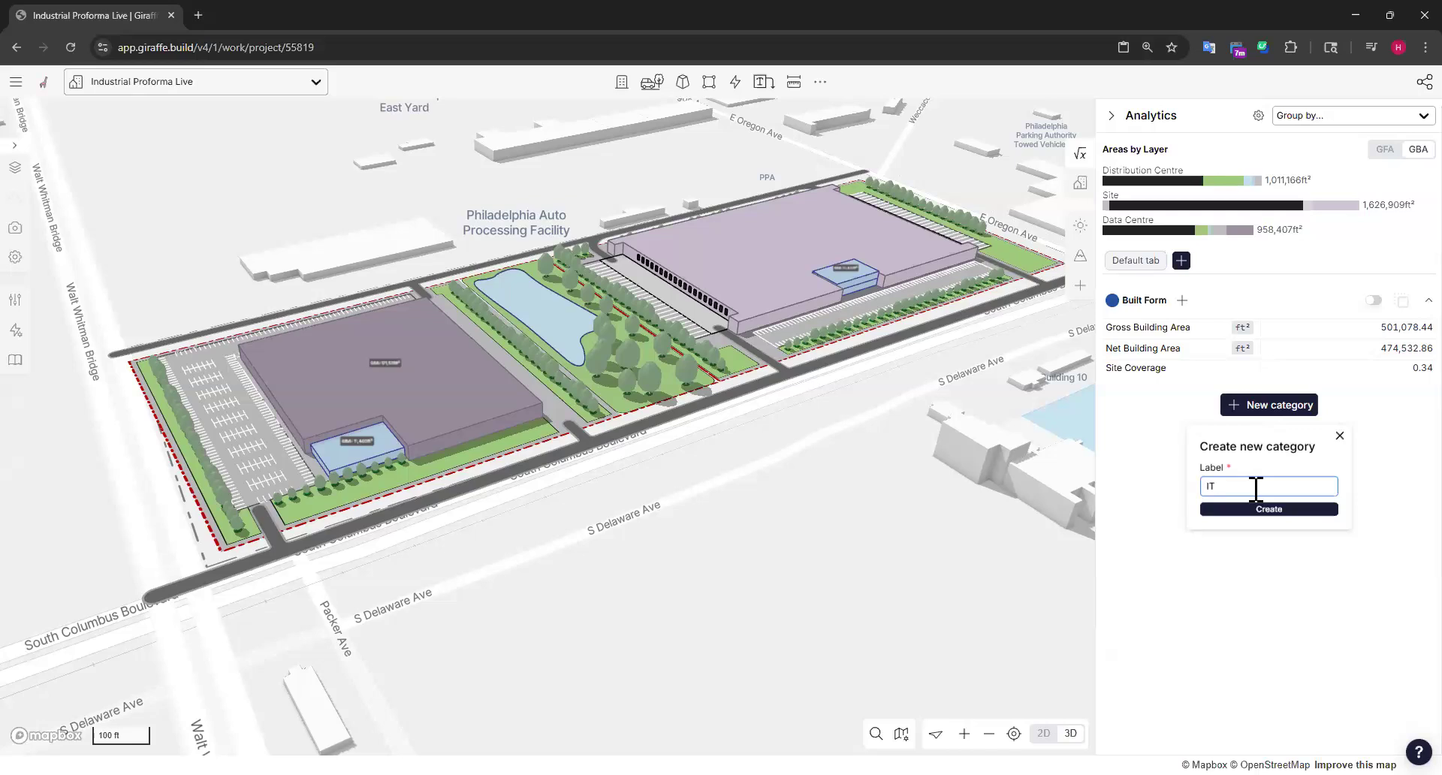
type(" Planning")
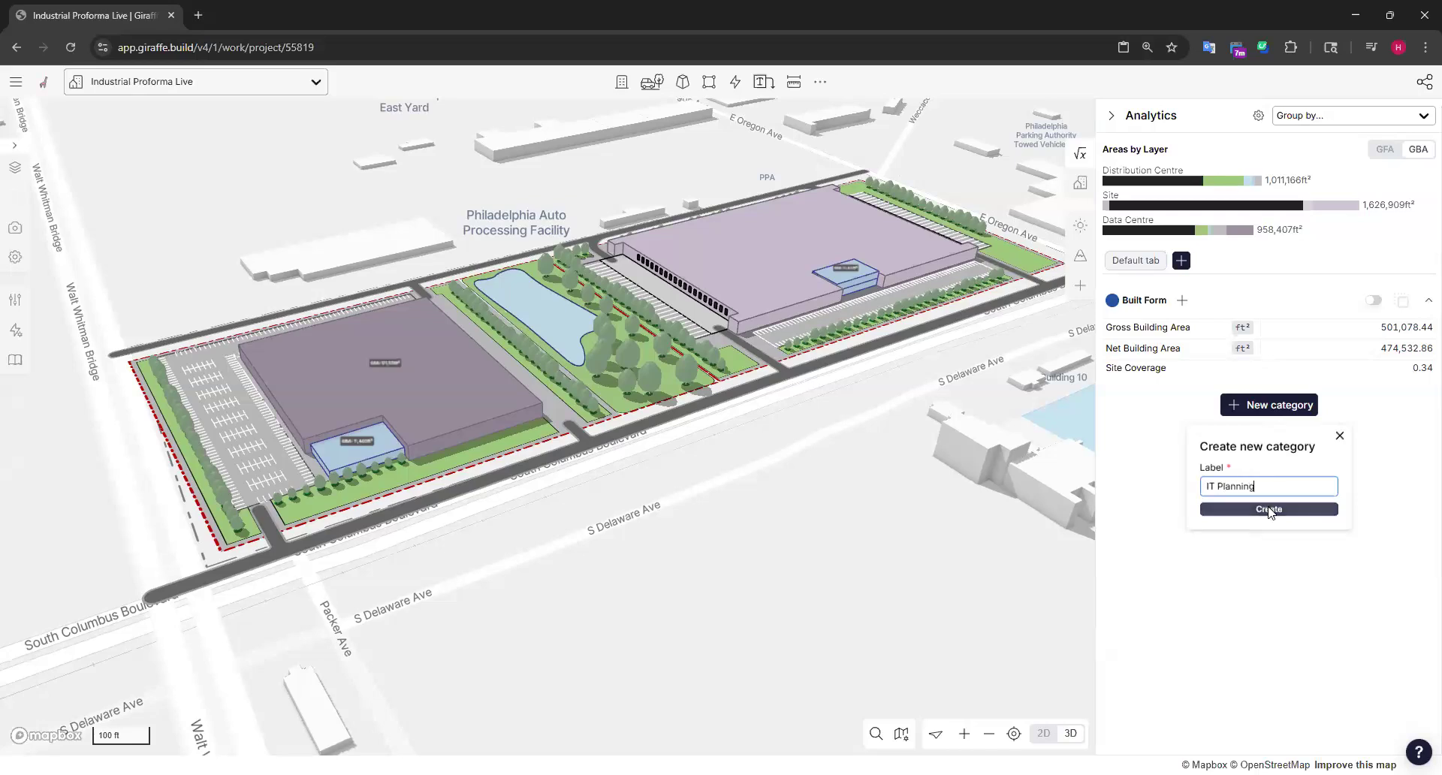
left_click(1269, 509)
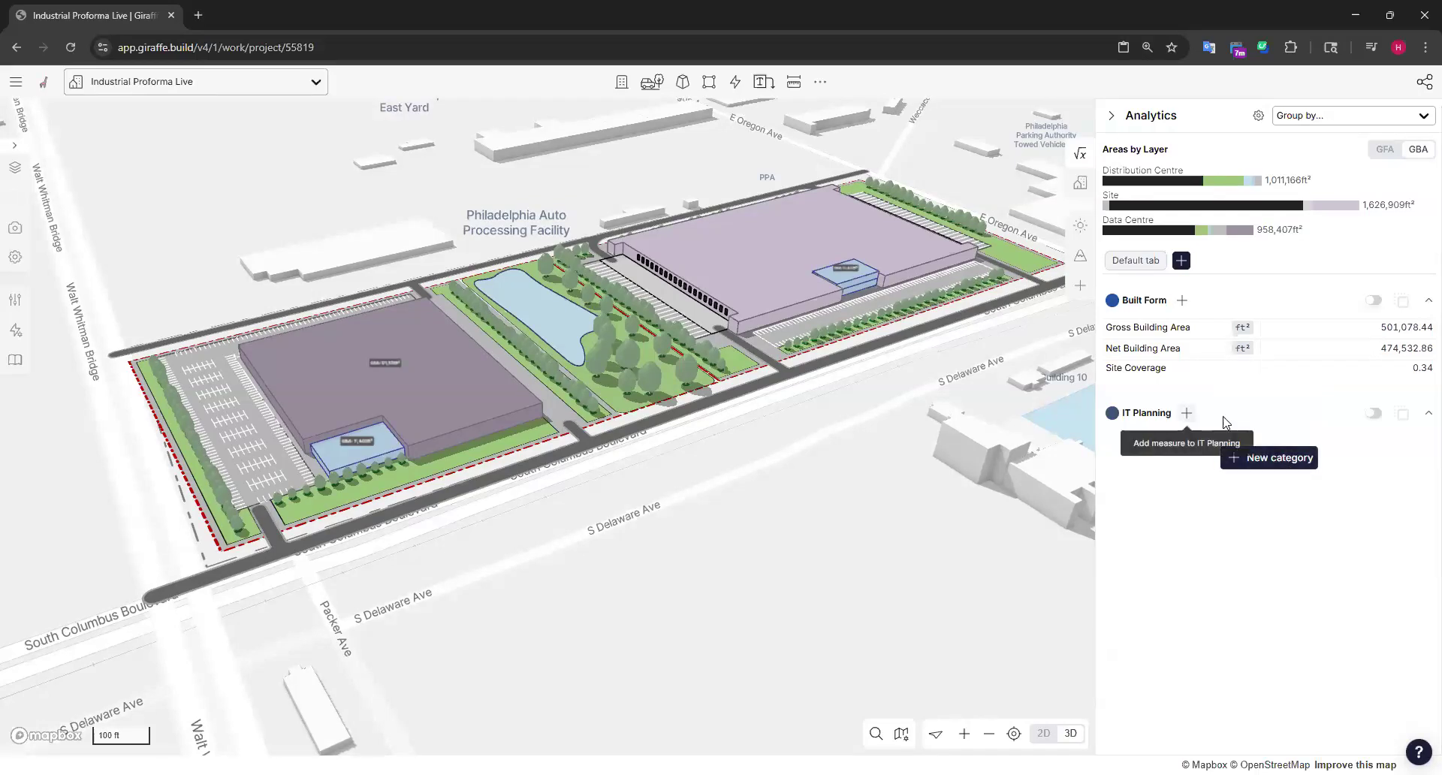
left_click(1186, 412)
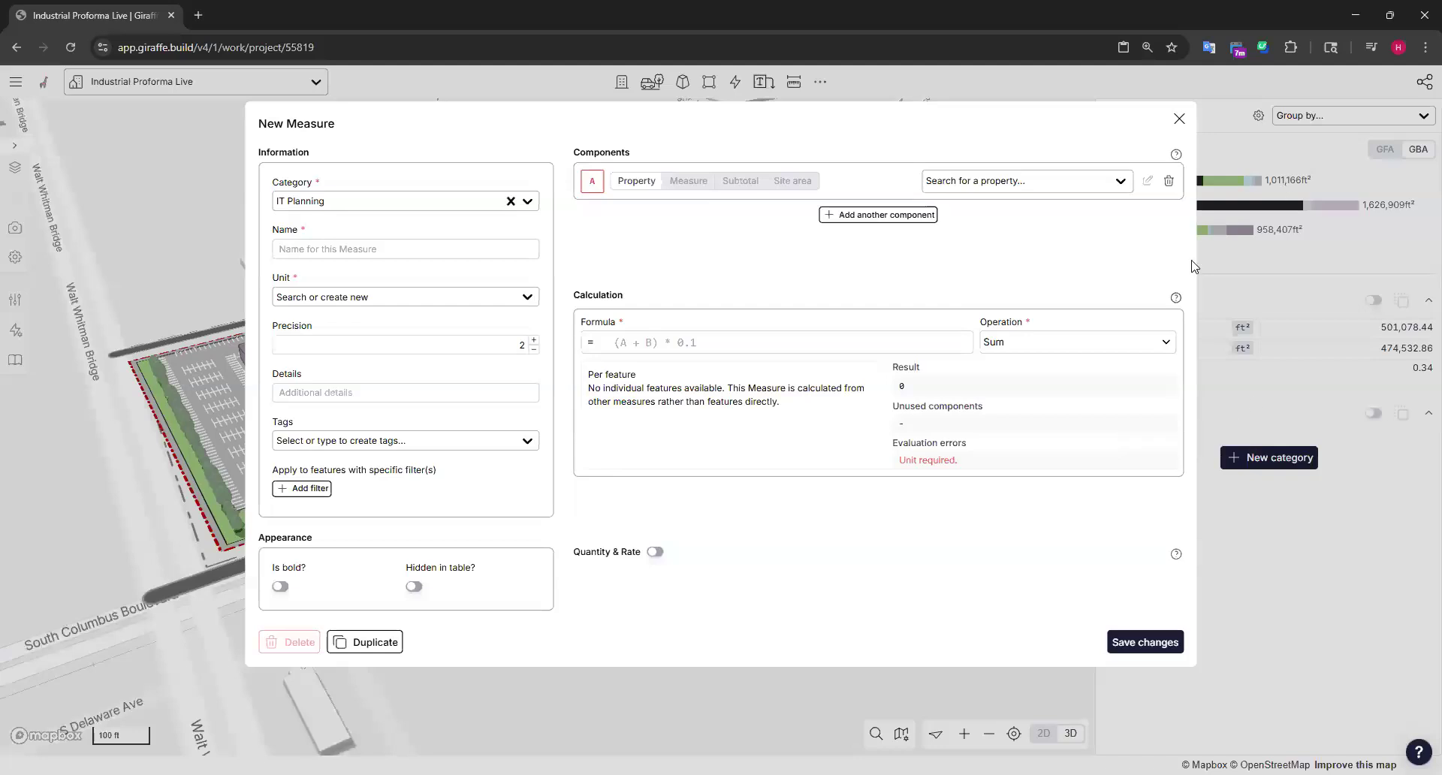
left_click(1179, 119)
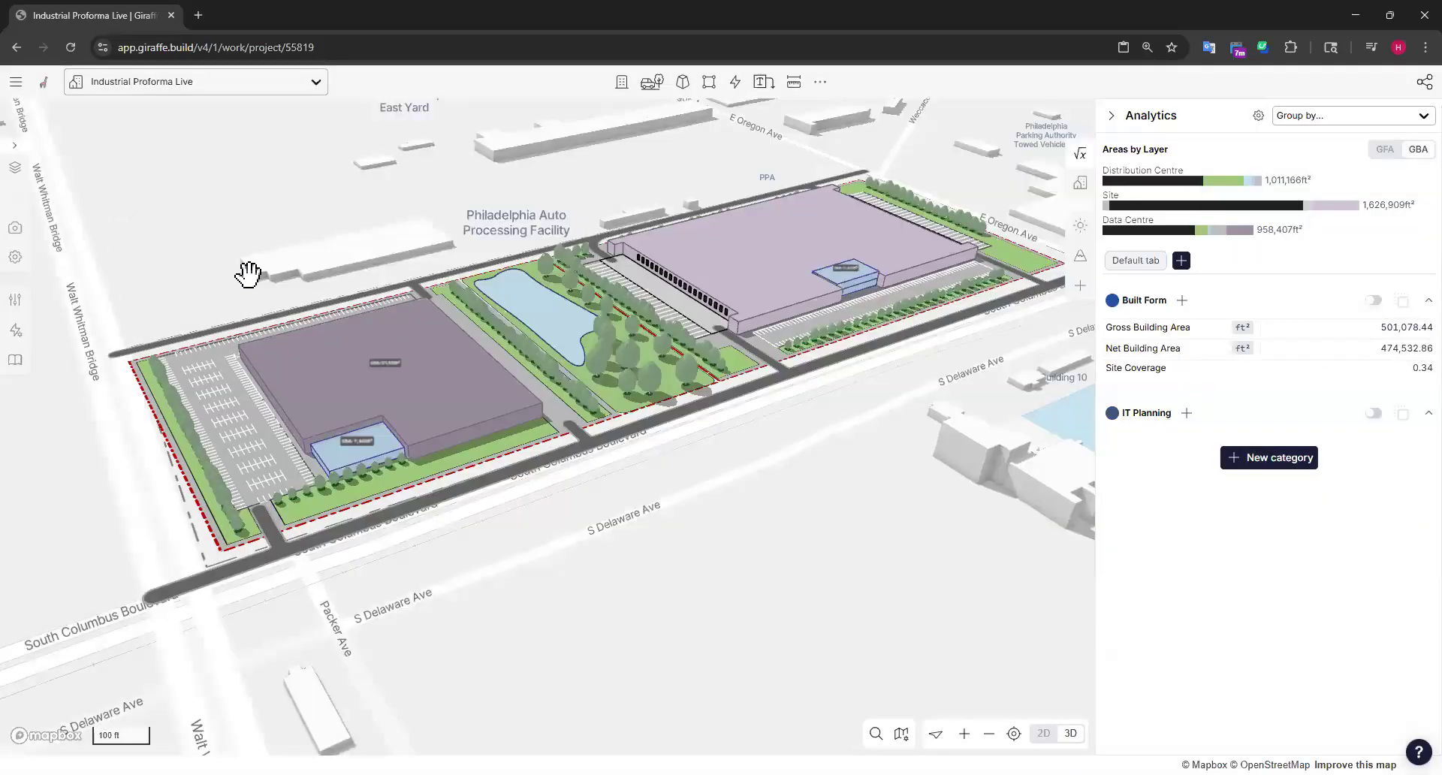
Step: Open the usage properties of the Data Center building to review its rack area and rack load
left_click(456, 376)
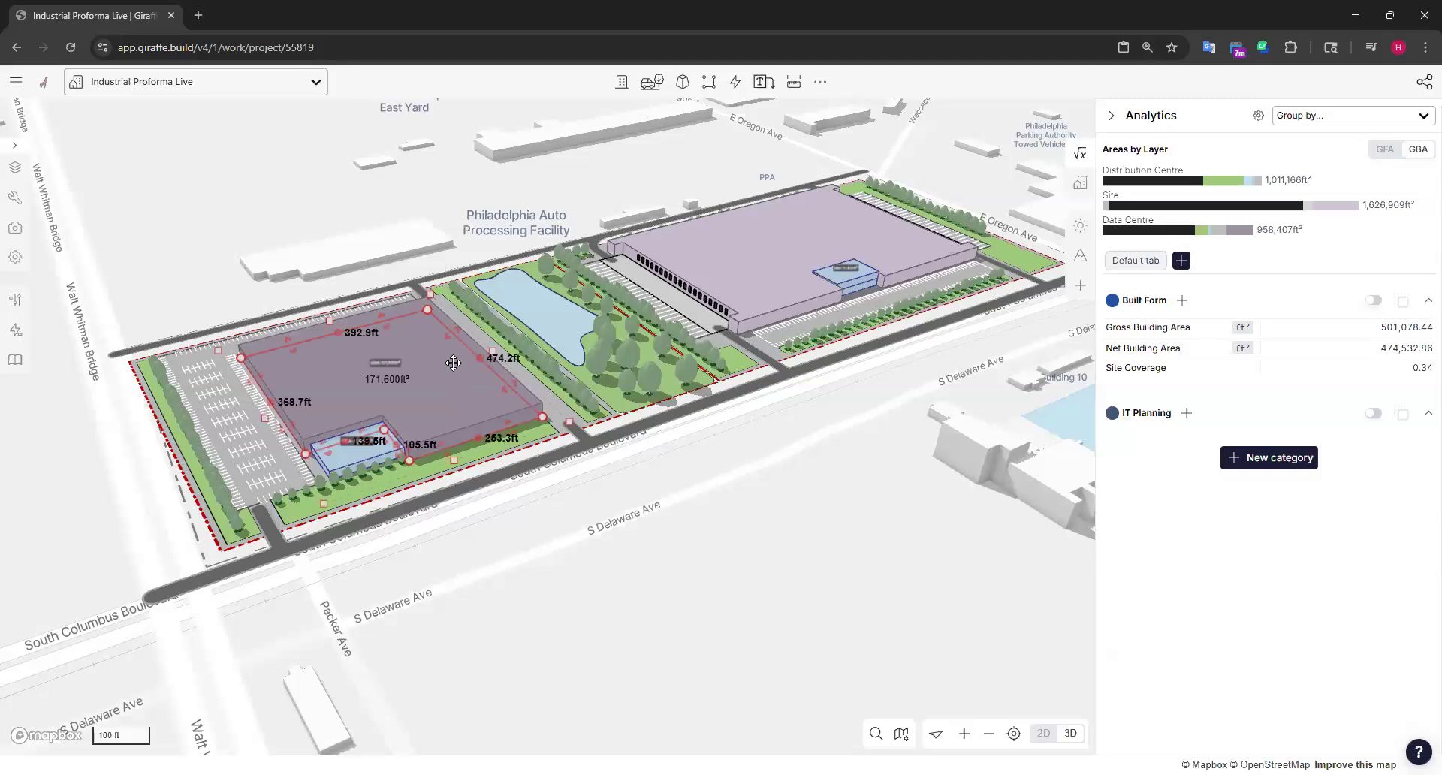
left_click(15, 301)
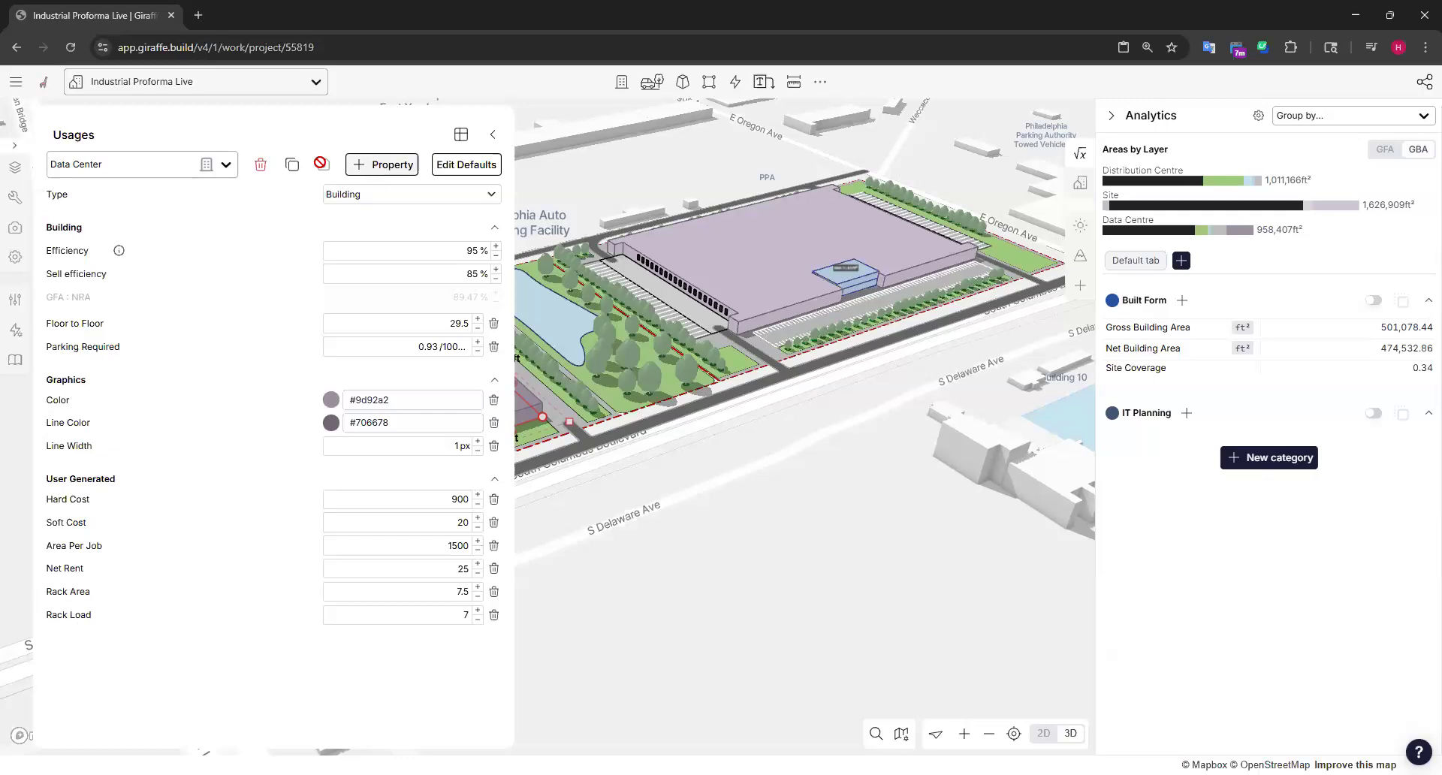
left_click(383, 165)
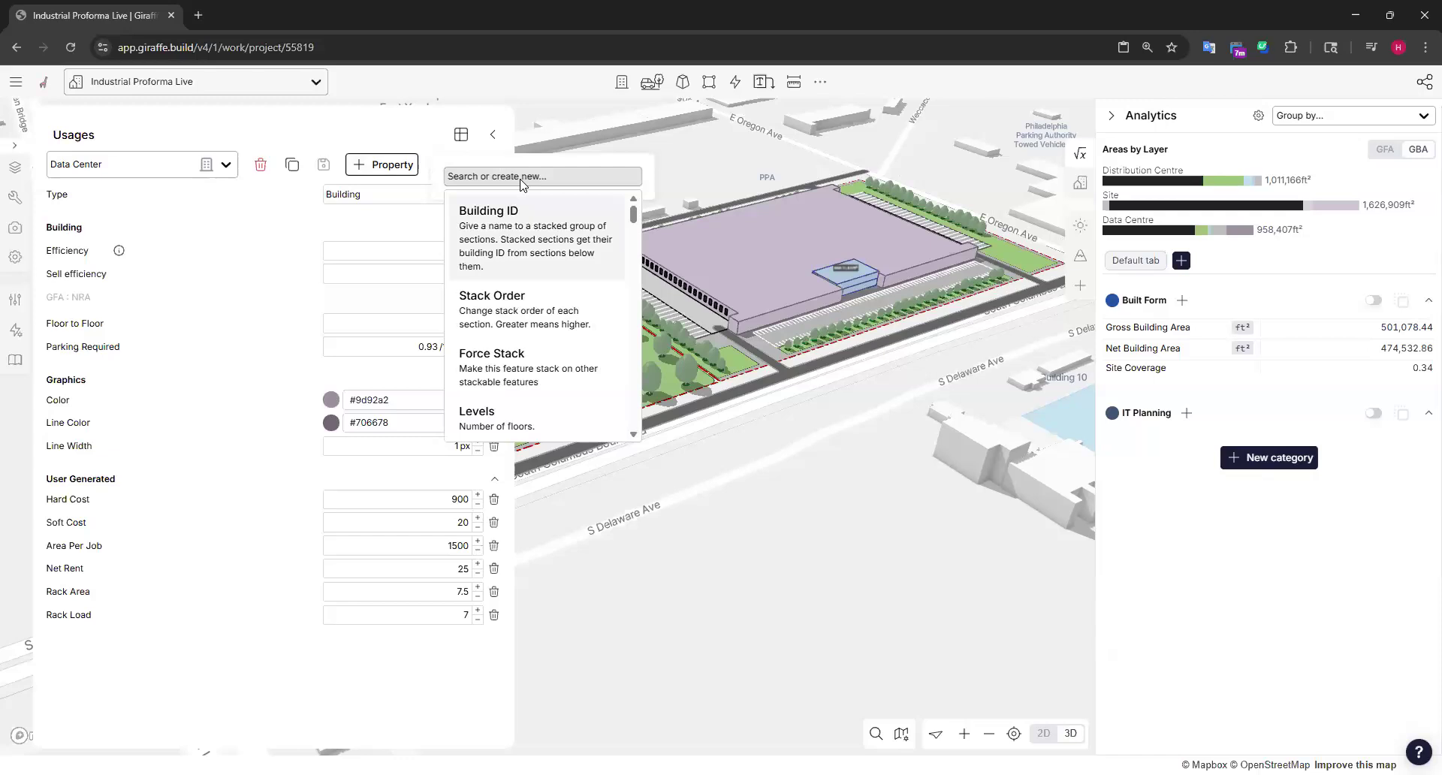
type("rack size")
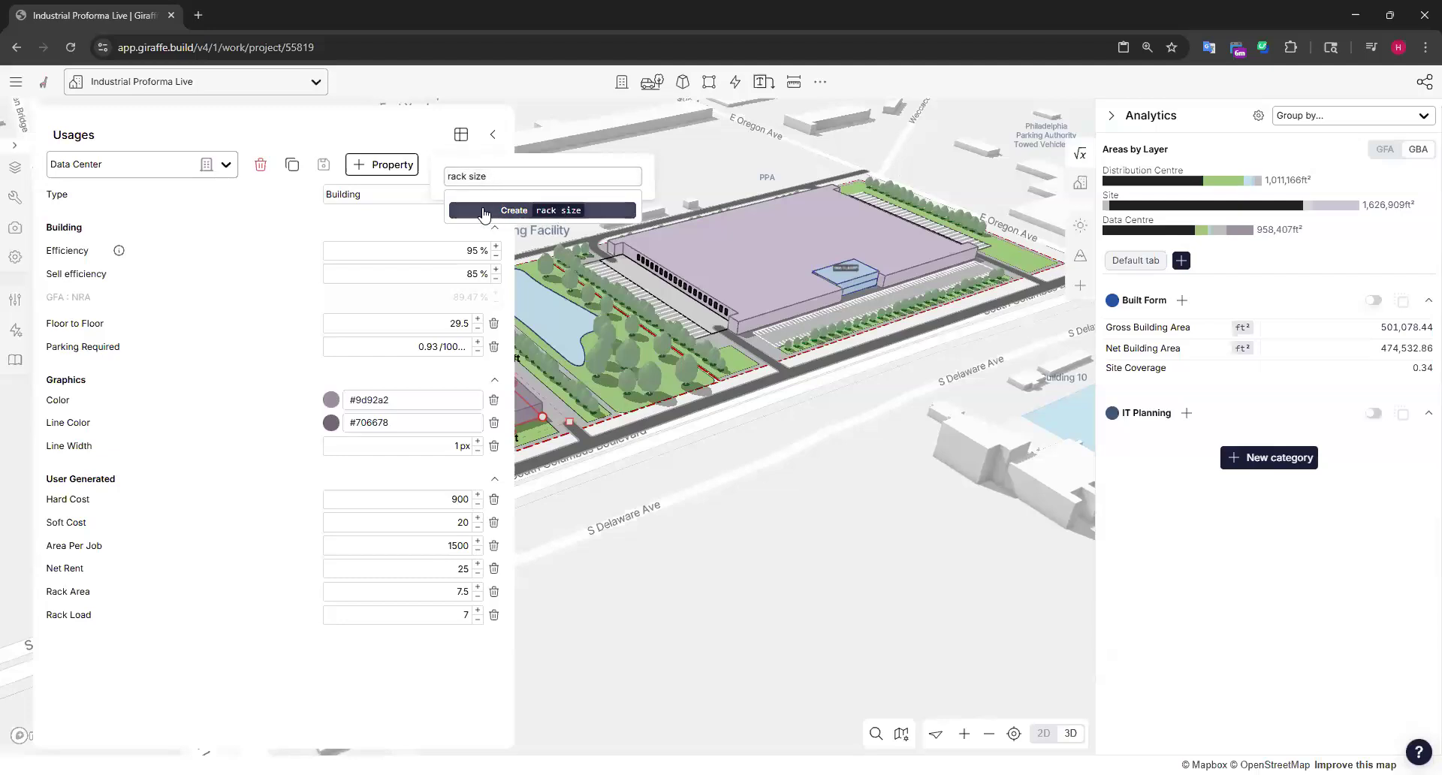
left_click(564, 211)
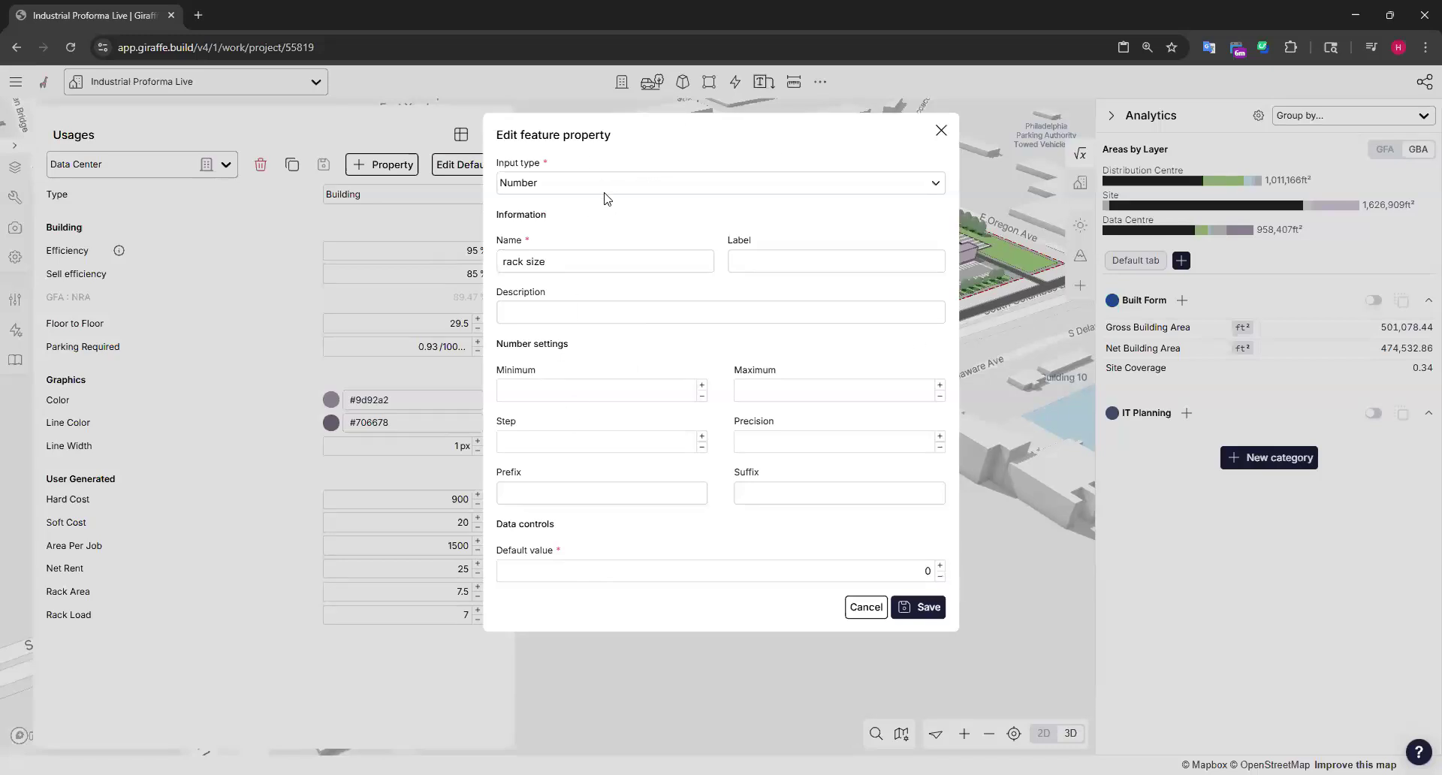
left_click_drag(563, 261, 484, 265)
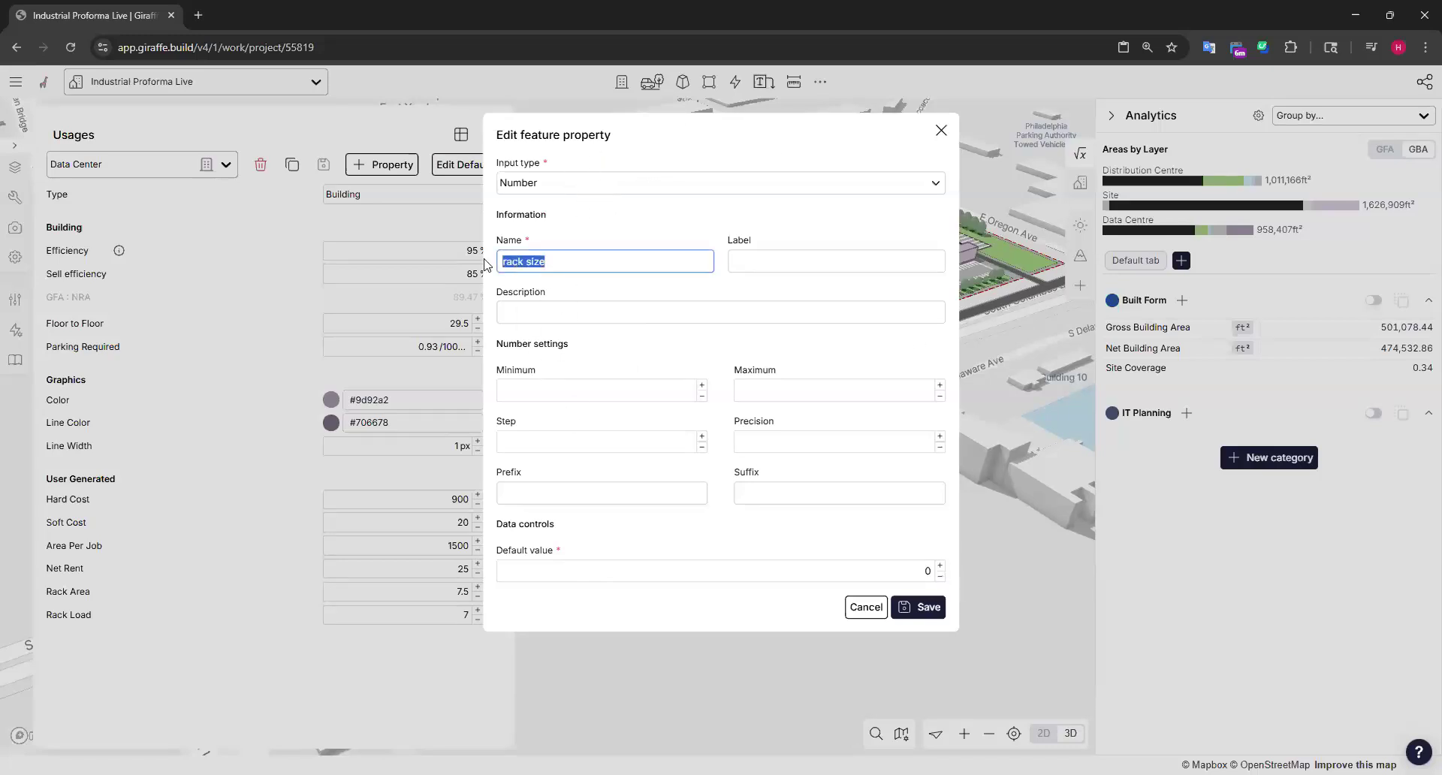
left_click(941, 133)
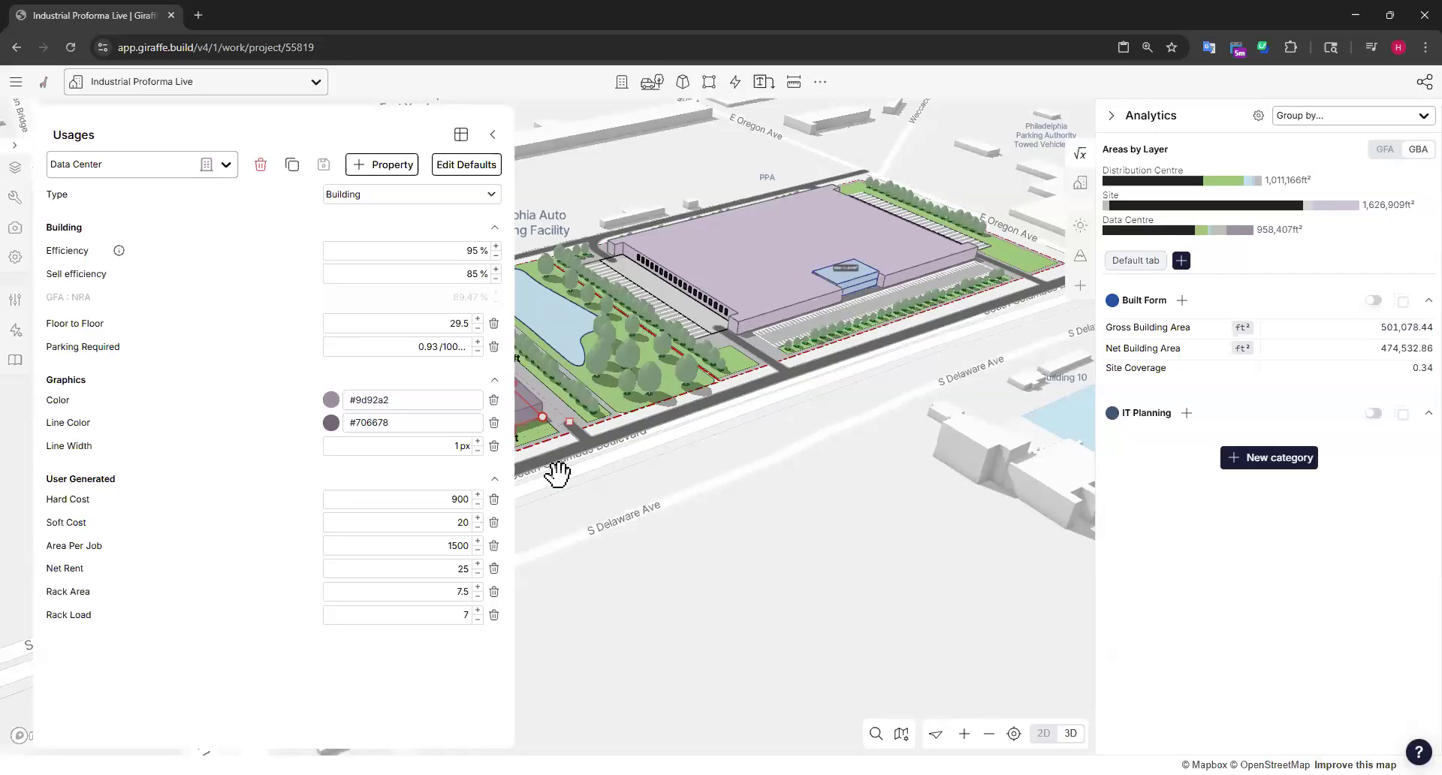
Step: Add a measure named "Rack Count" to the IT Planning category, with a new unit "racks" and a precision of 0
left_click(1187, 414)
left_click(356, 254)
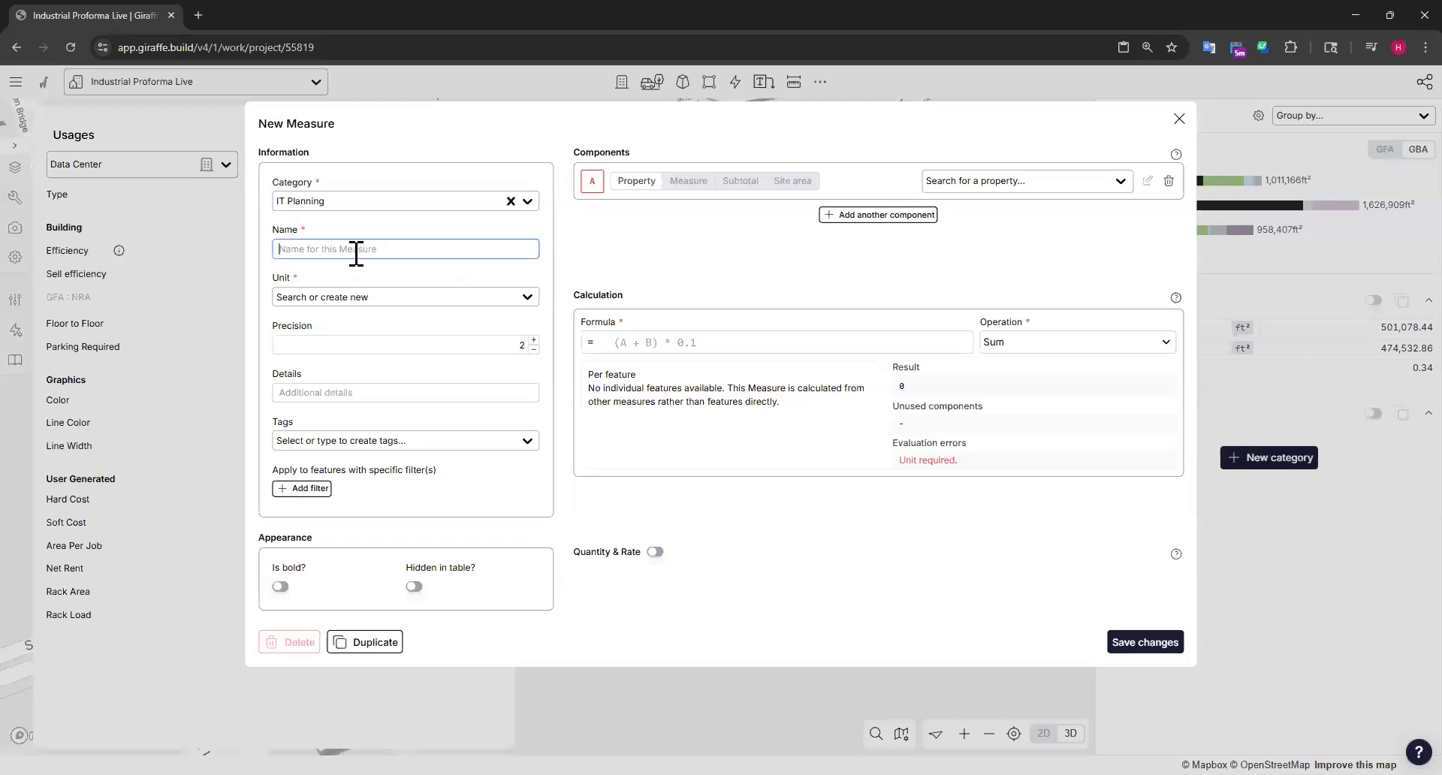
type("Rack Cou7n")
left_click(385, 299)
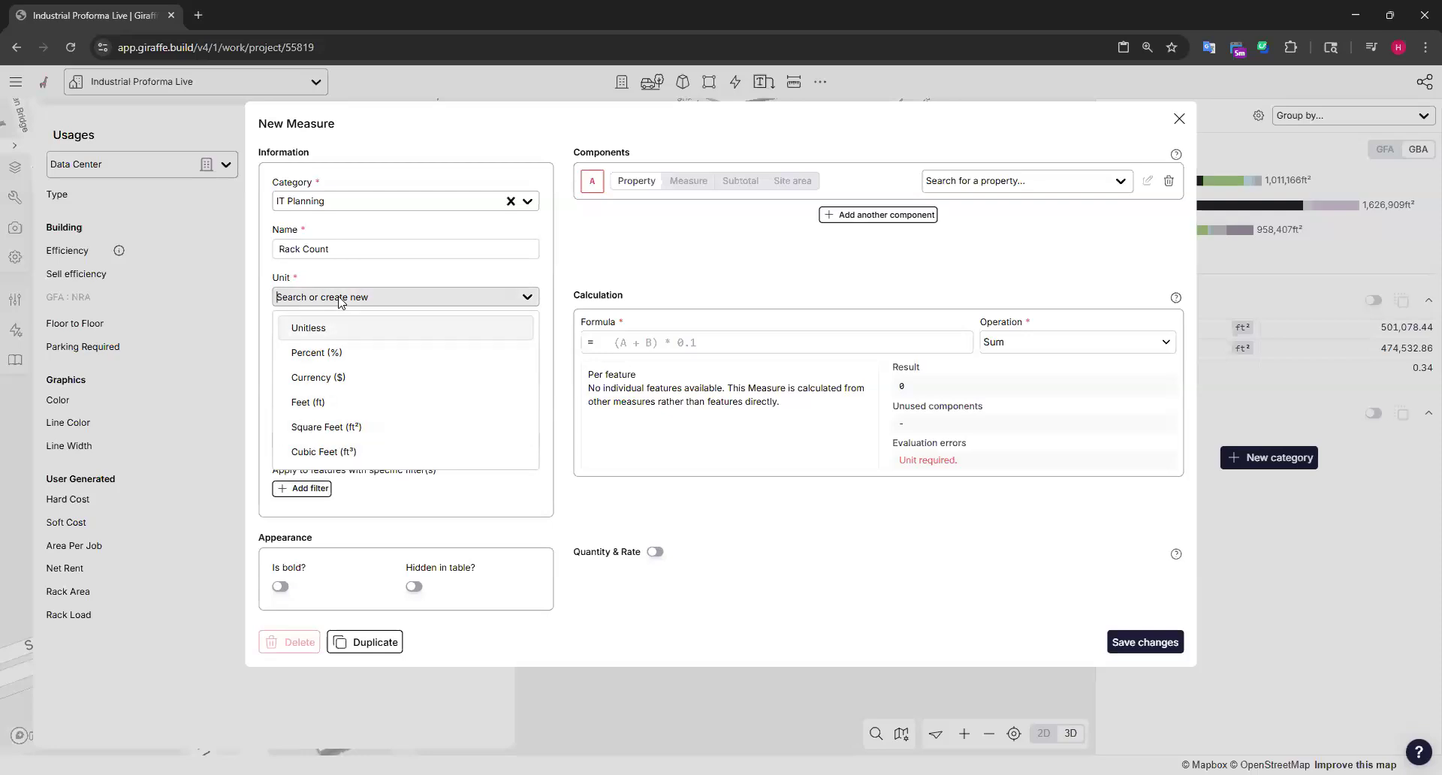
type("racks")
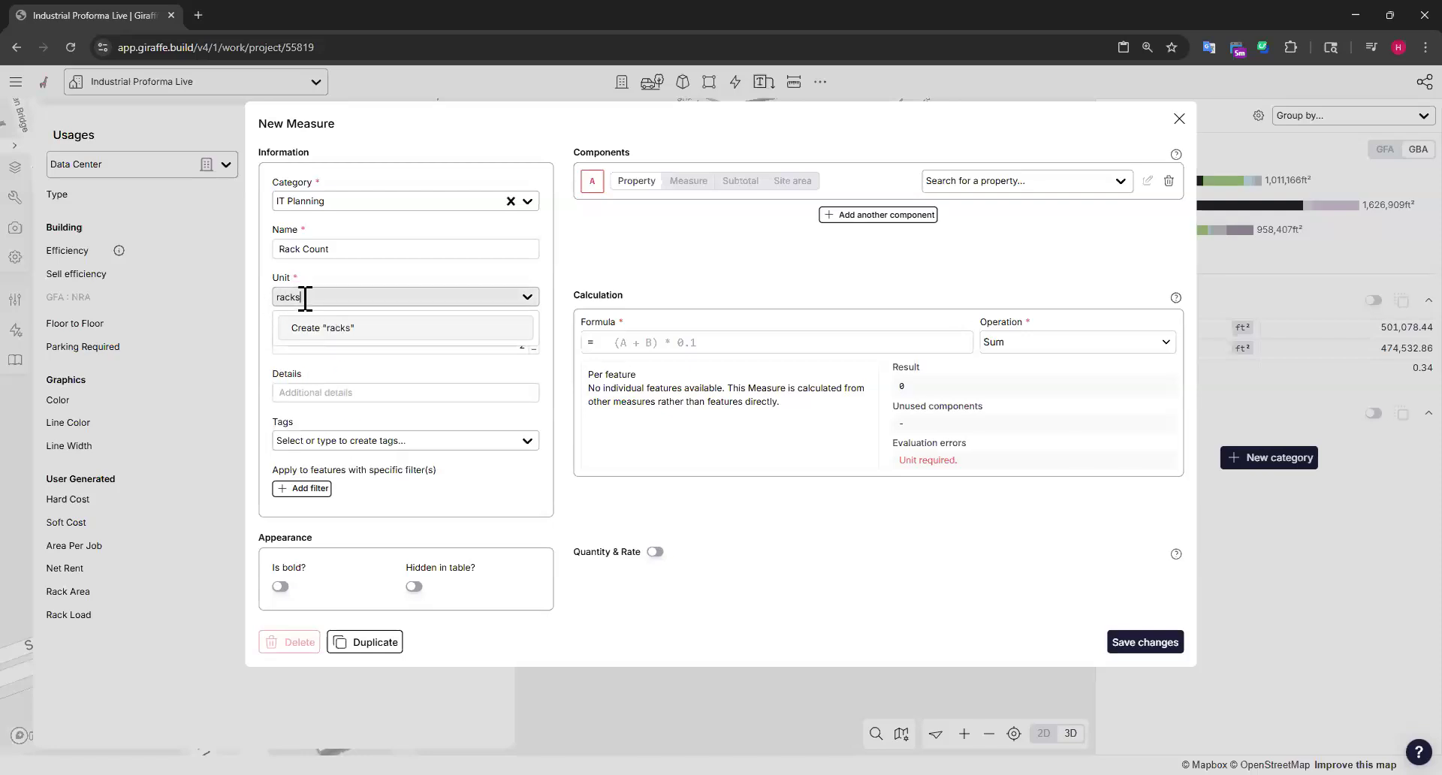
left_click(331, 327)
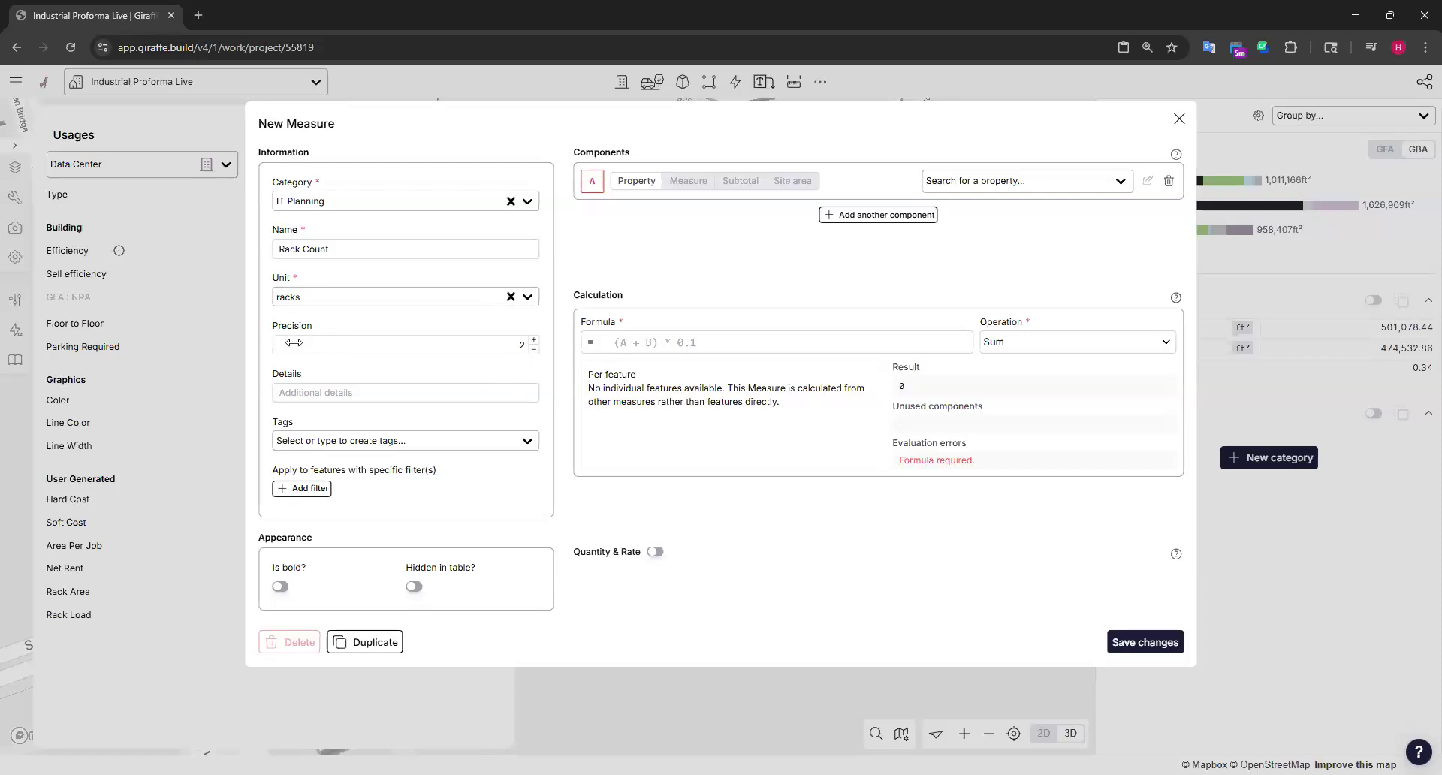
left_click(537, 350)
left_click(537, 350)
left_click(537, 350)
Step: Define the Rack Count components as properties: netArea (ft²) for A and Rack Area for B
left_click(1027, 189)
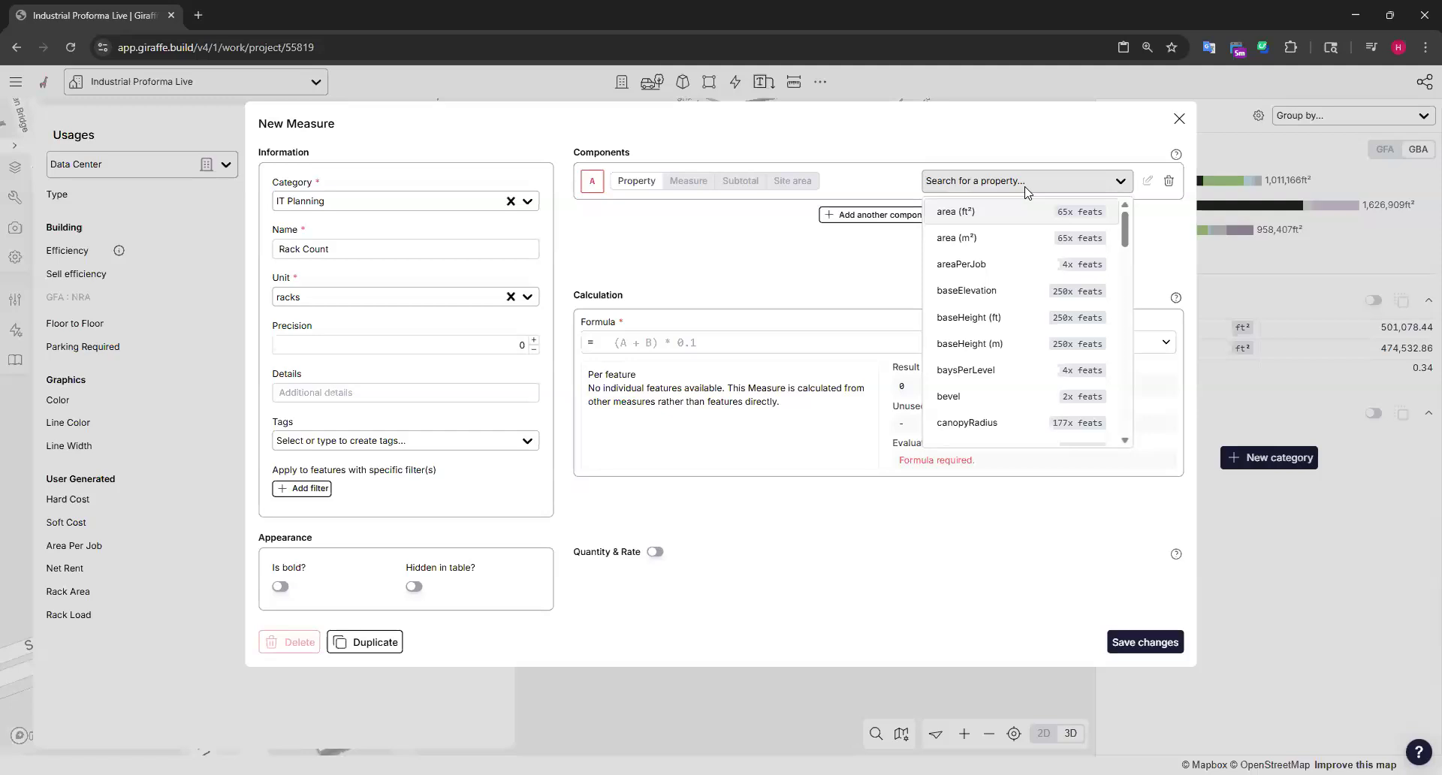
type("net")
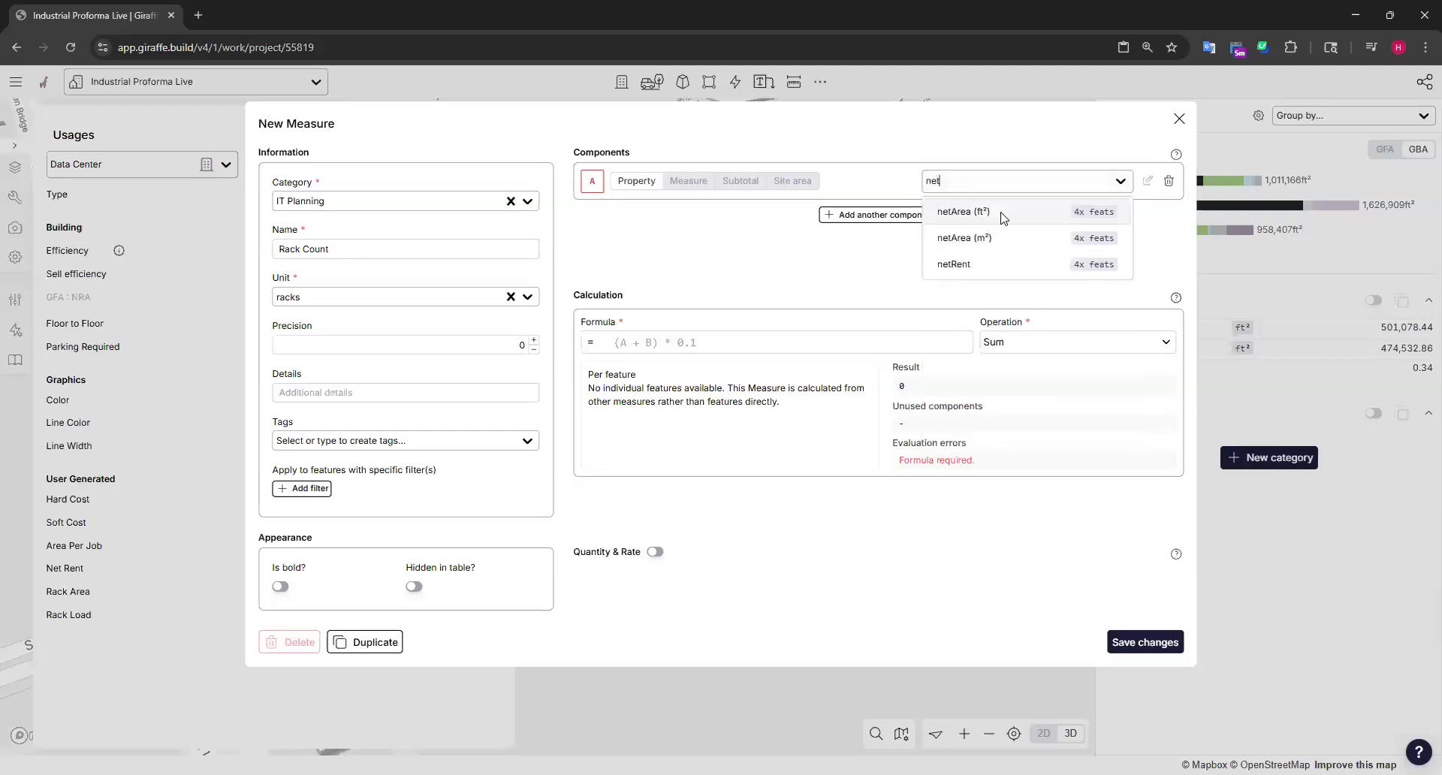
left_click(999, 215)
left_click(995, 221)
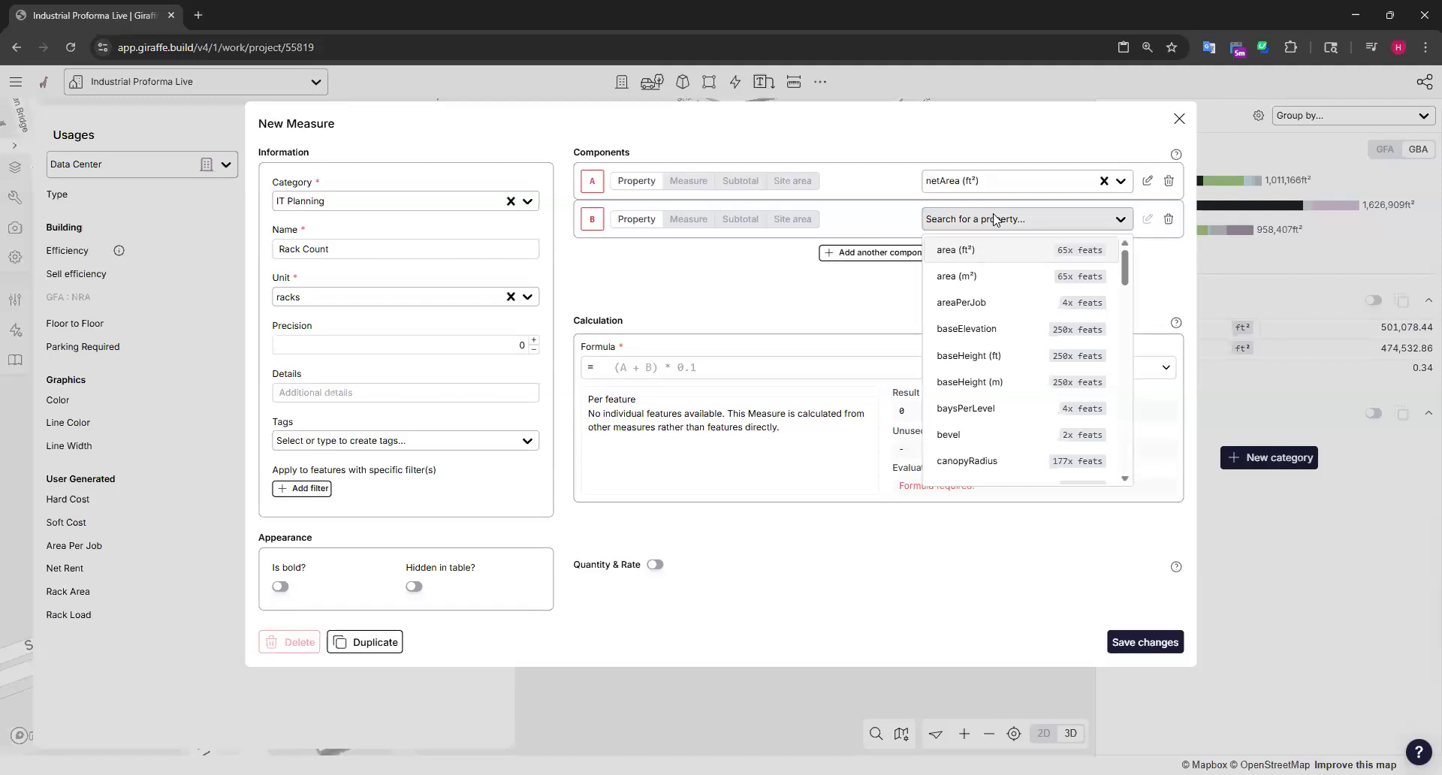
type("rack")
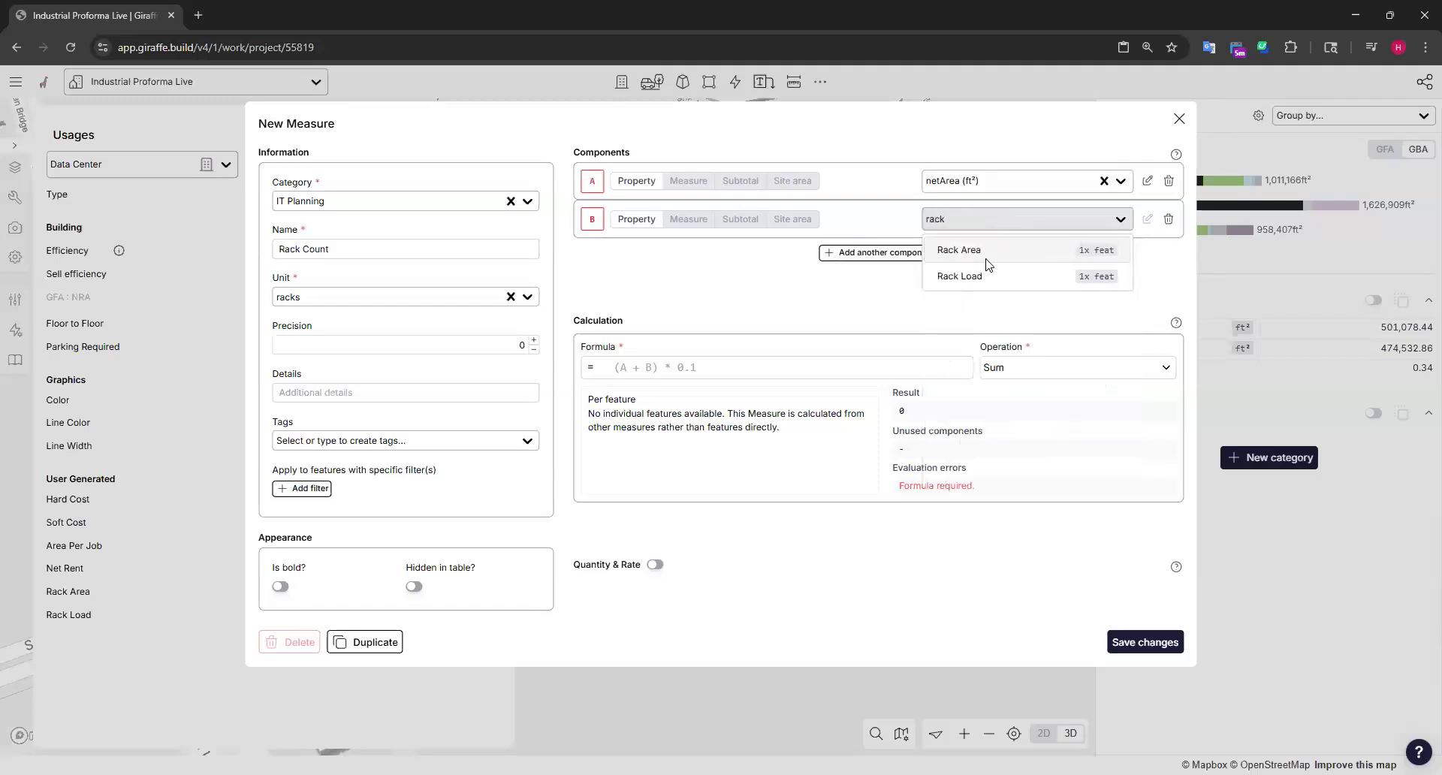
left_click(1017, 260)
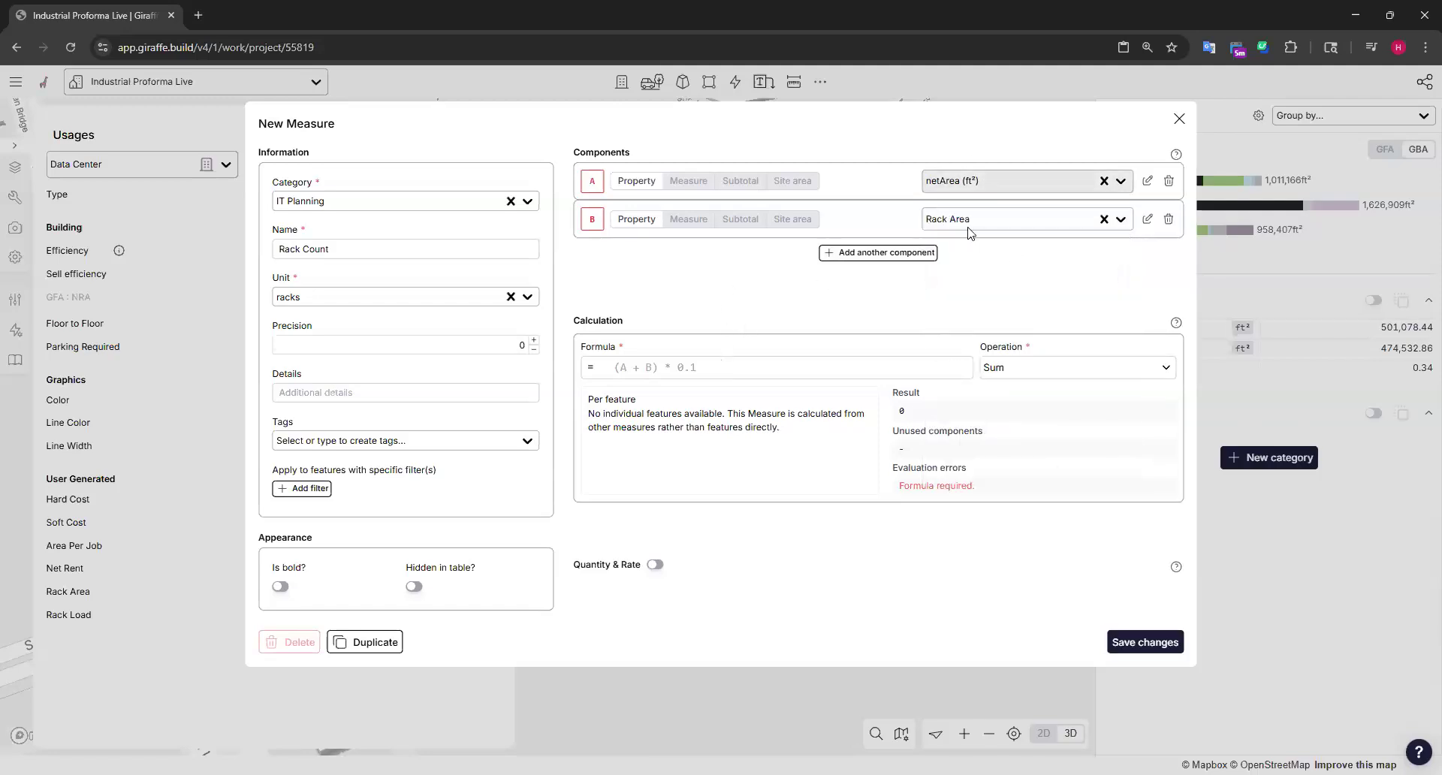
Step: Set the Rack Count measure's formula to A/B and save the measure
left_click(664, 358)
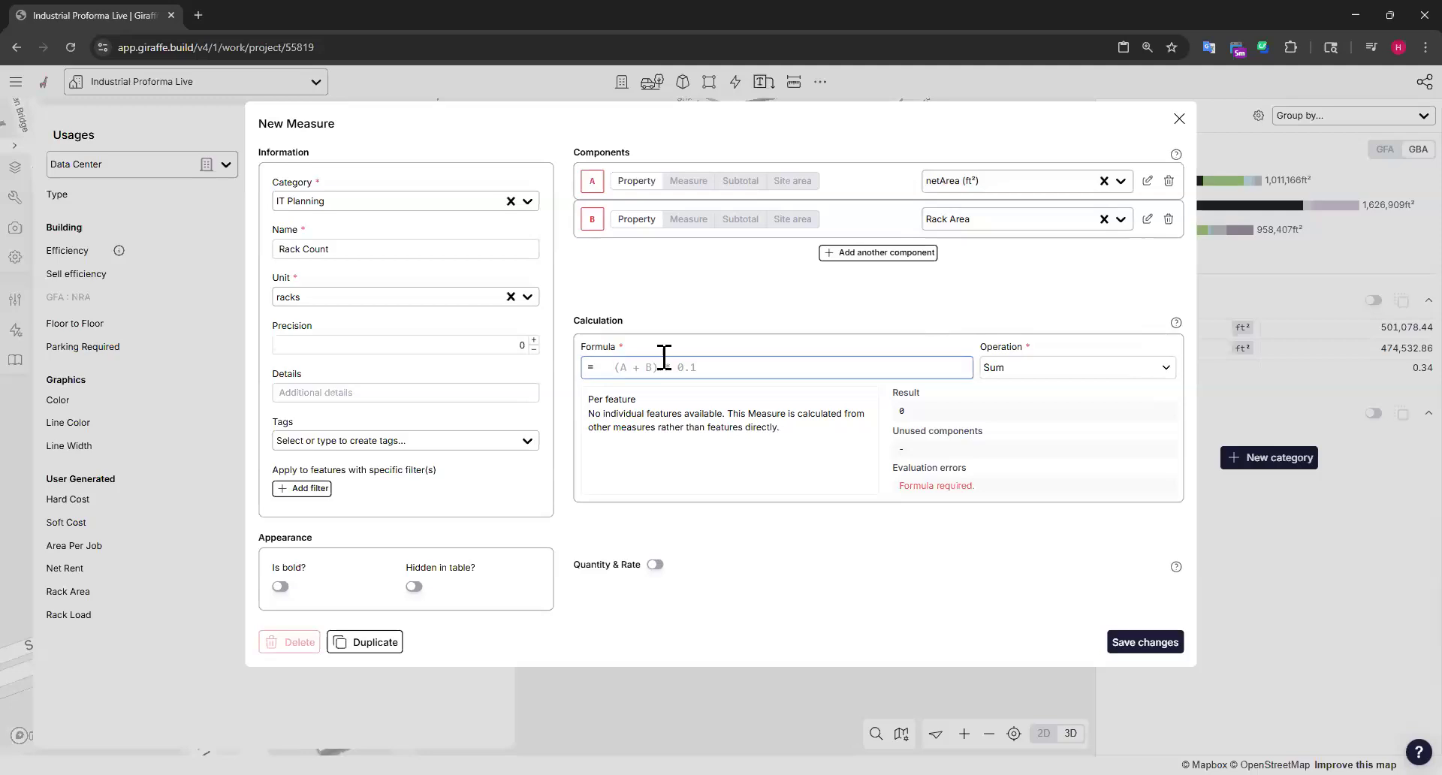
type("B/A")
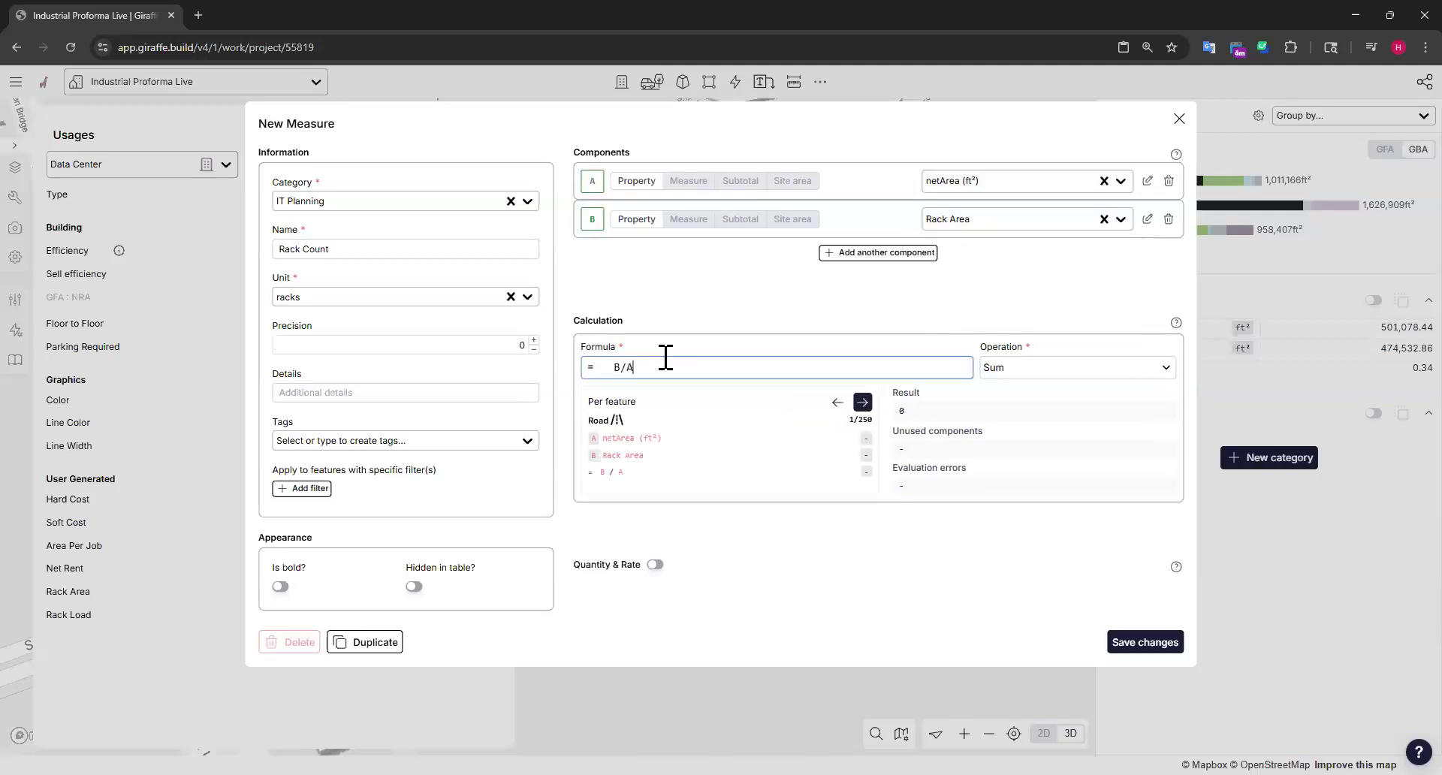
triple_click(584, 367)
type("A/B")
left_click(684, 288)
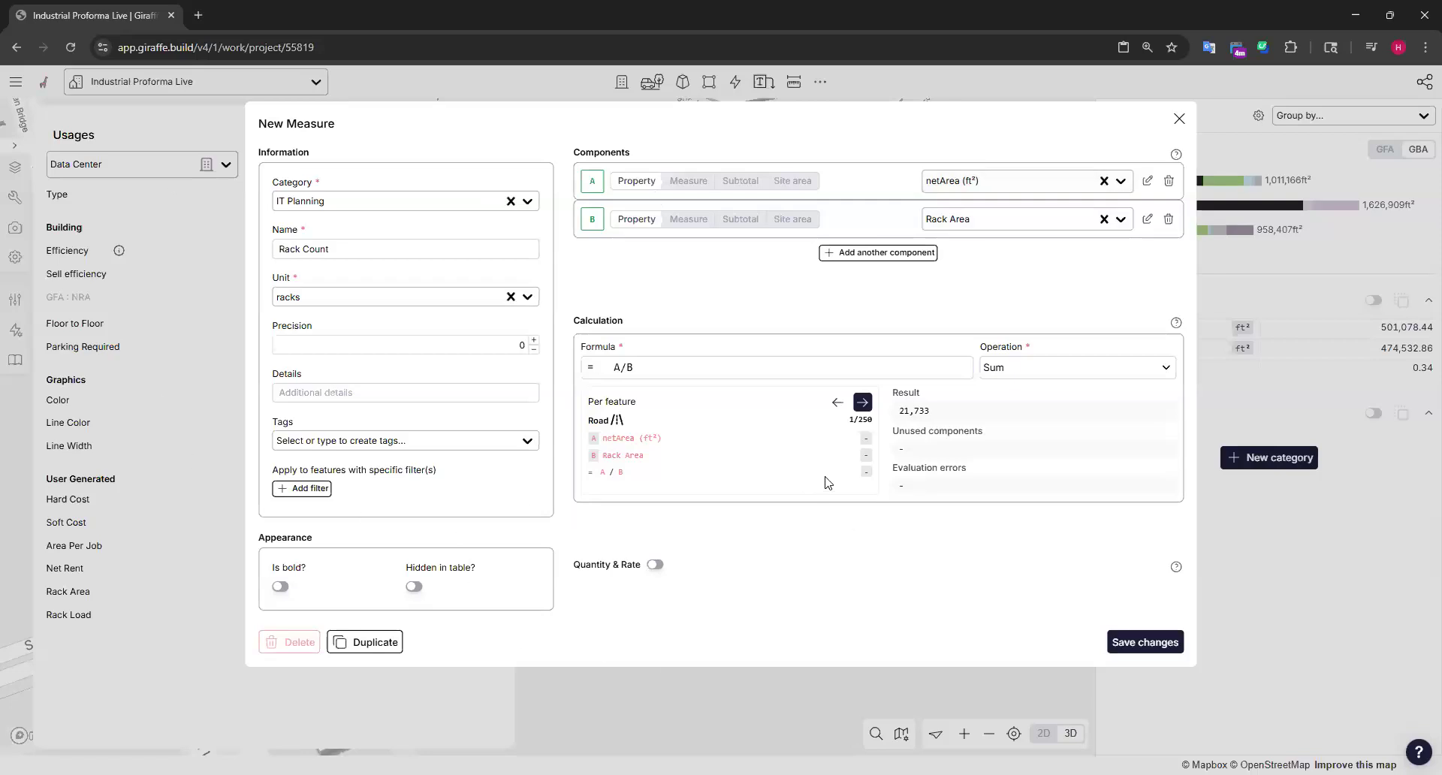
left_click(645, 368)
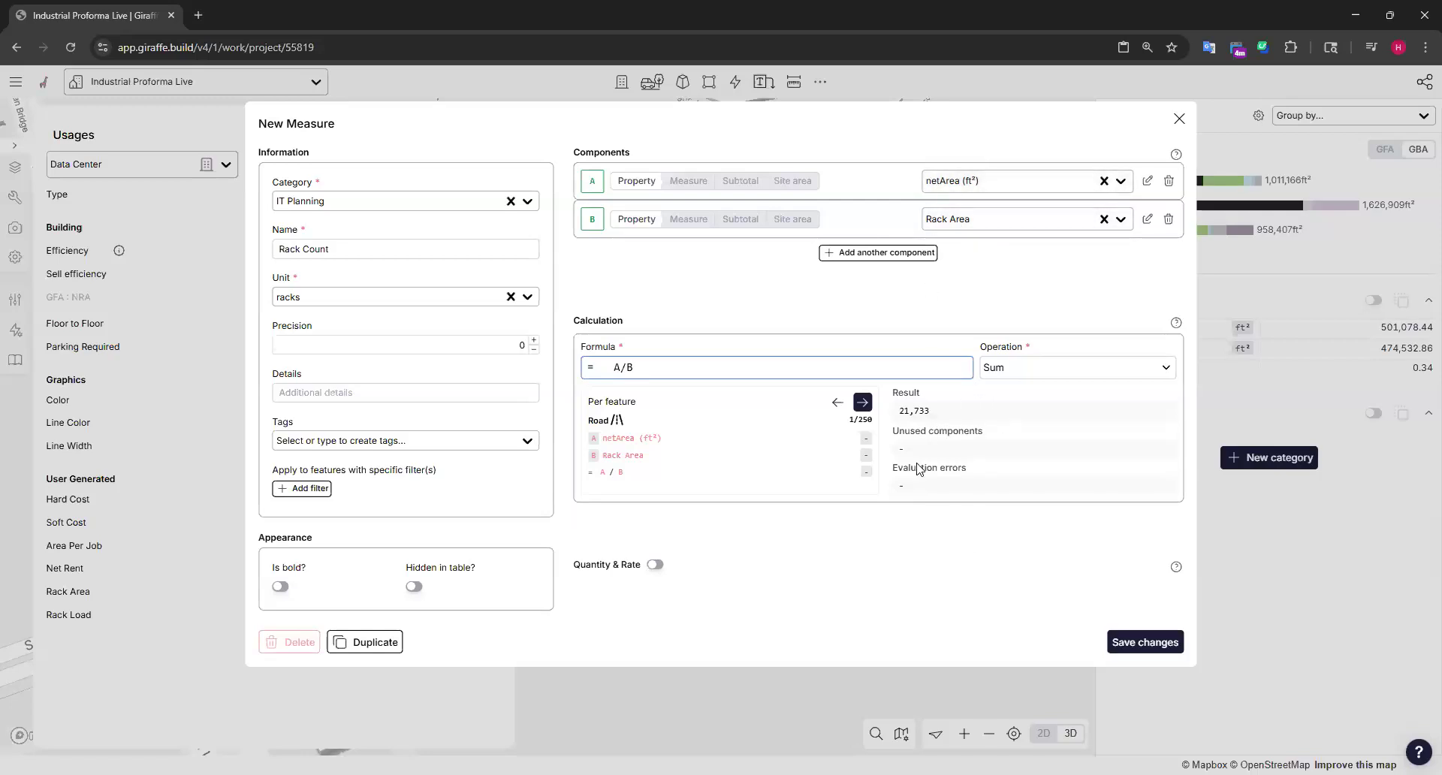
left_click(1143, 643)
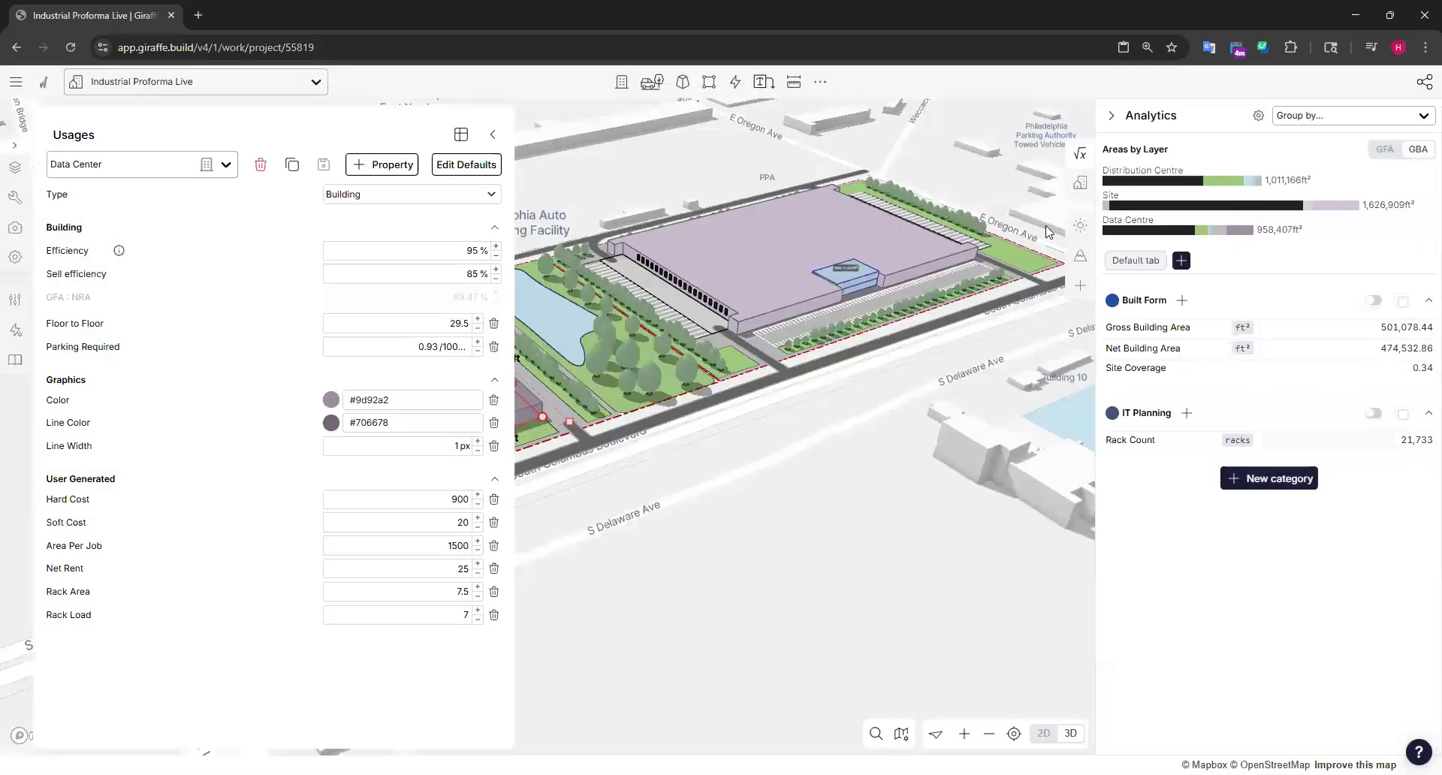
Step: Add a new measure named "Load" to the IT Planning category, with a new unit "mW"
left_click(1187, 414)
left_click(338, 247)
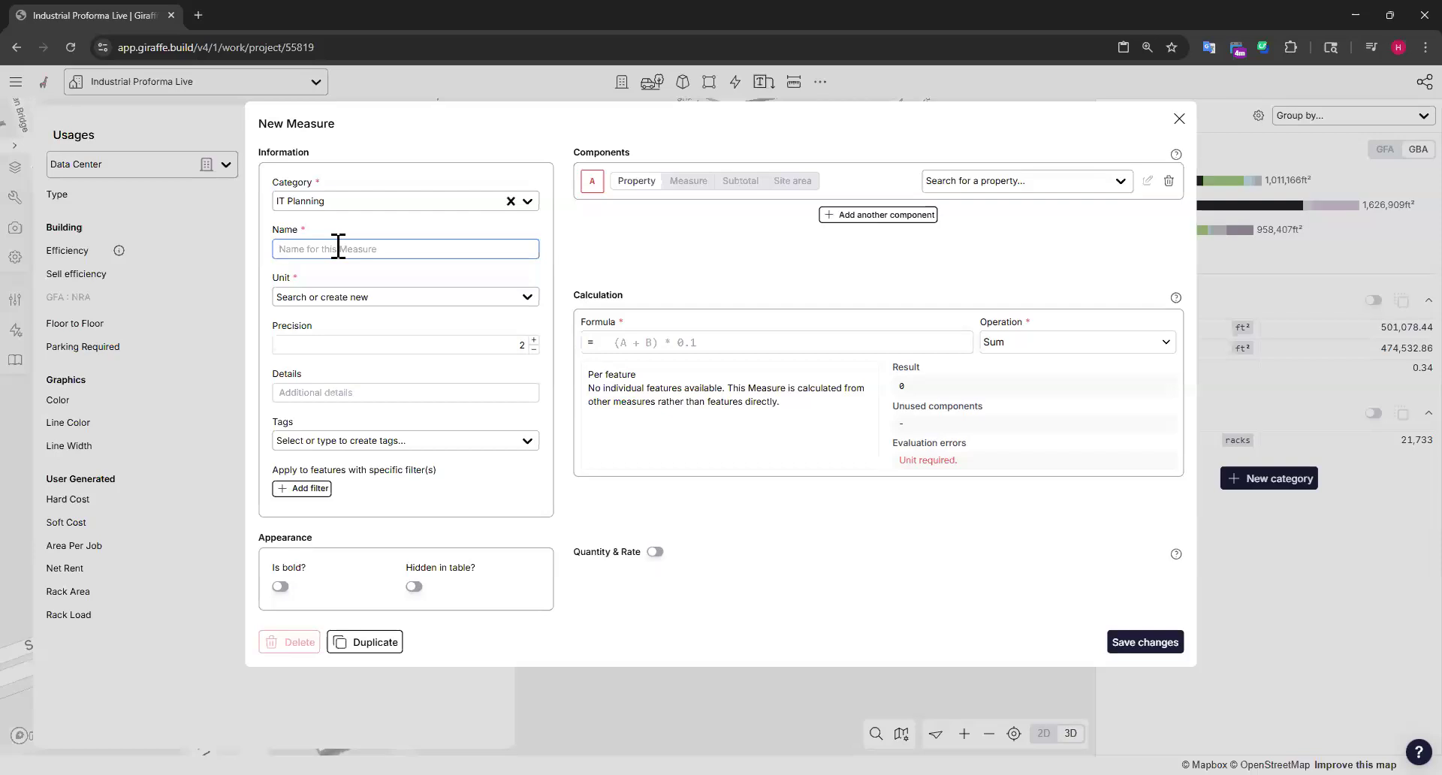
type("Load")
left_click(399, 300)
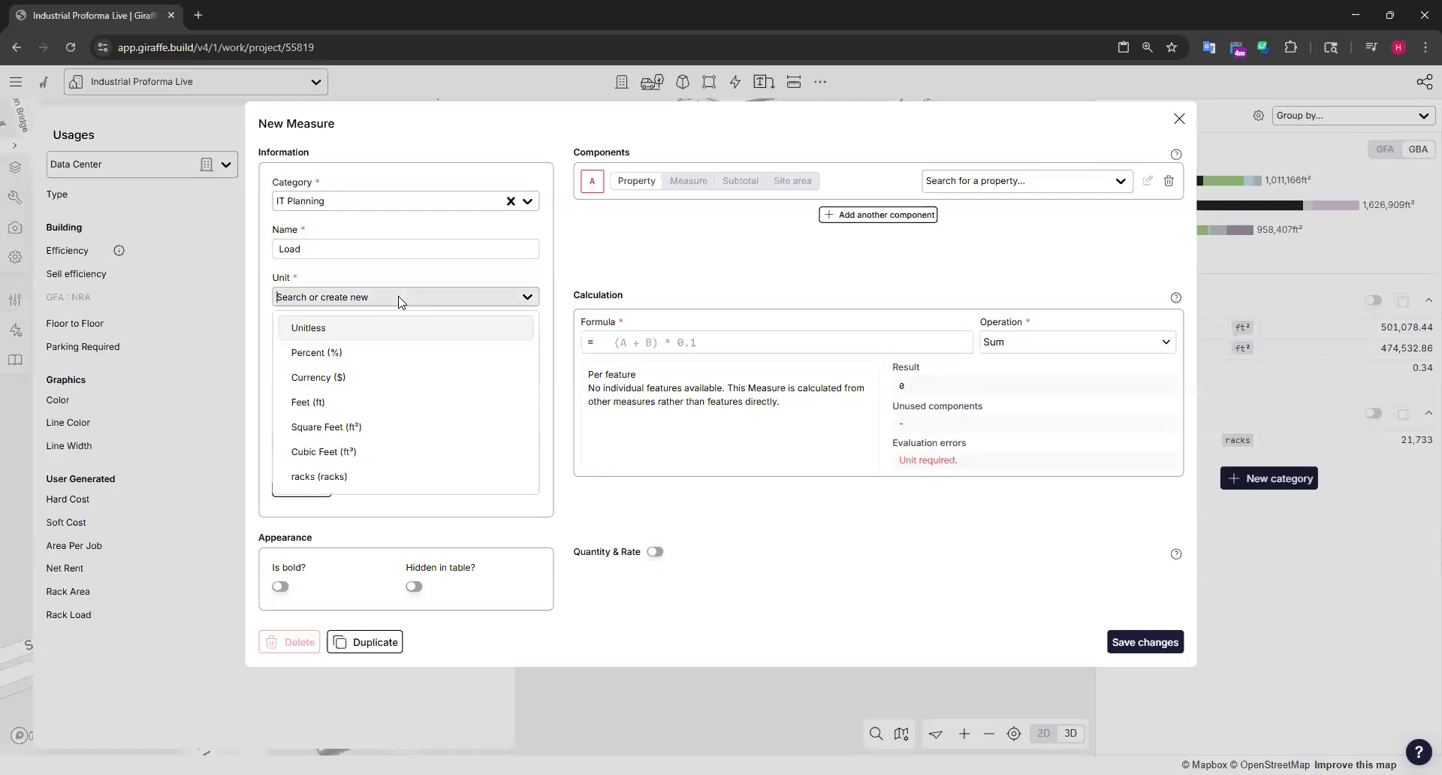
type("mW")
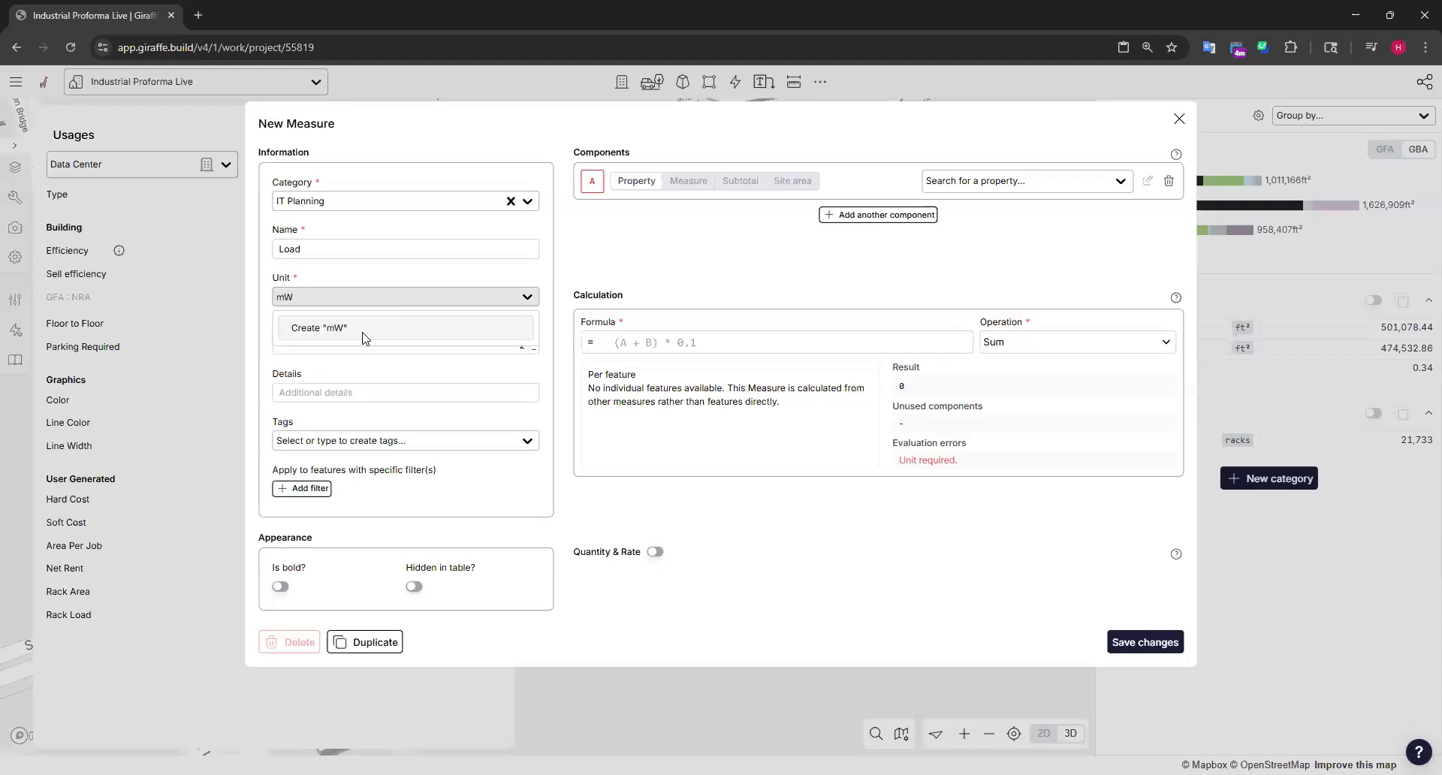
left_click(362, 332)
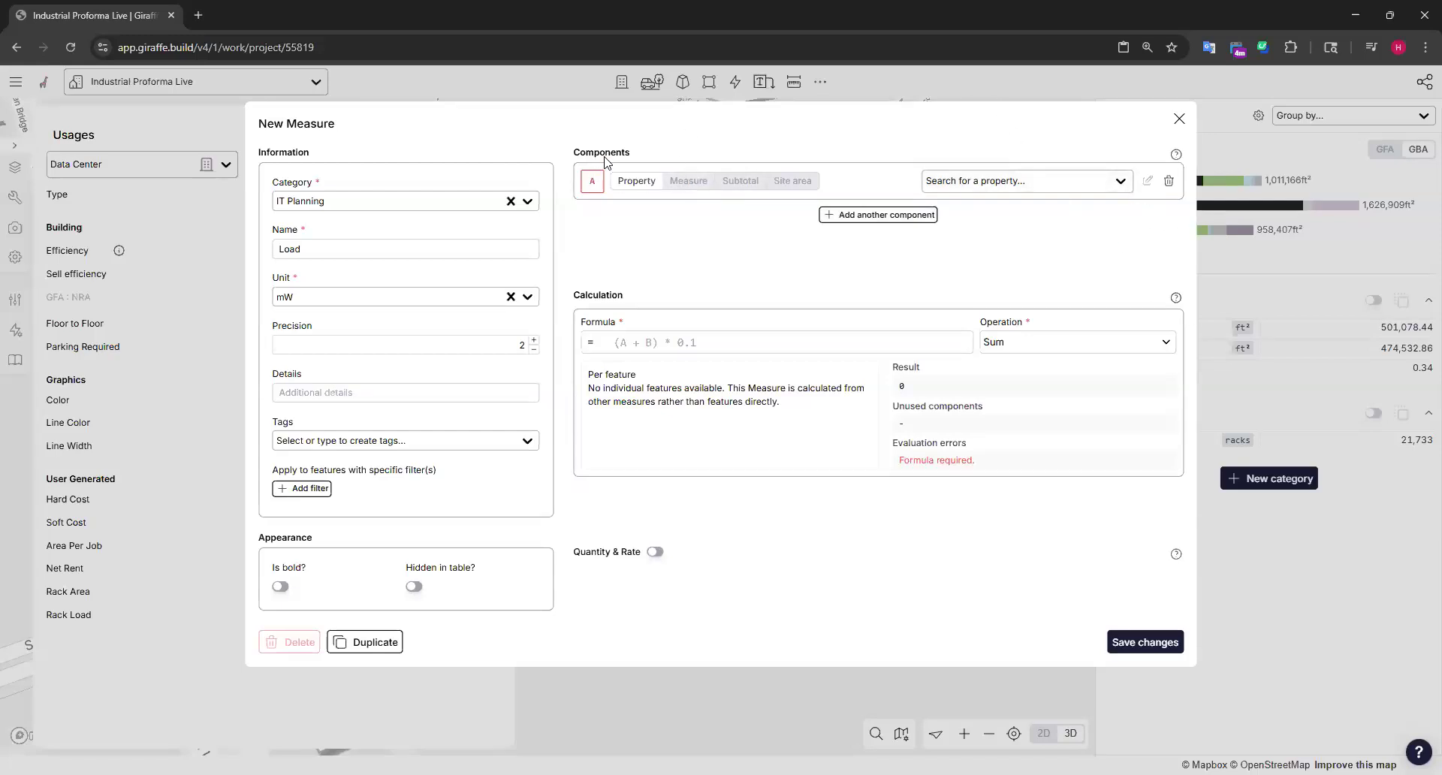
Step: Define component A of the Load measure as the existing Rack Count measure
left_click(687, 182)
left_click(1029, 188)
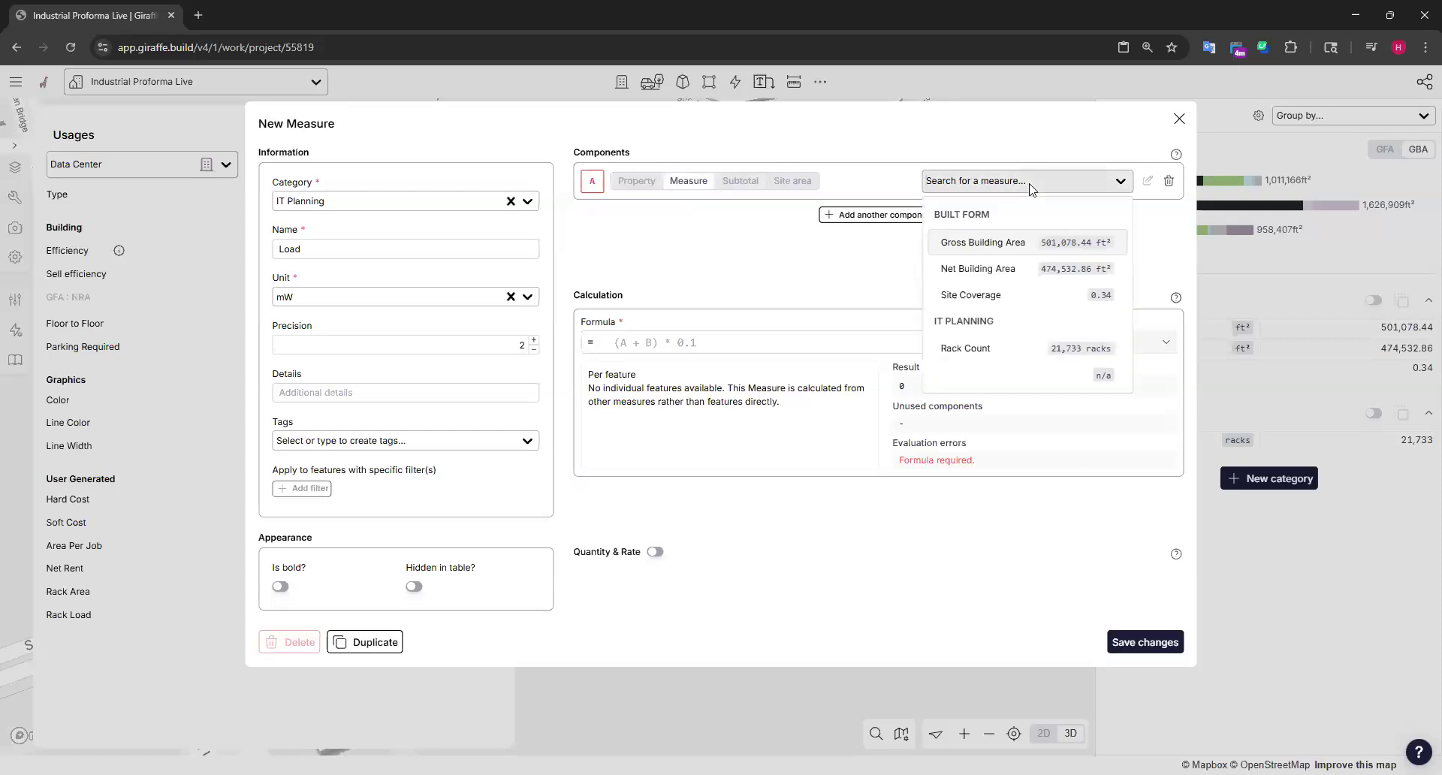
type("rack")
left_click(944, 256)
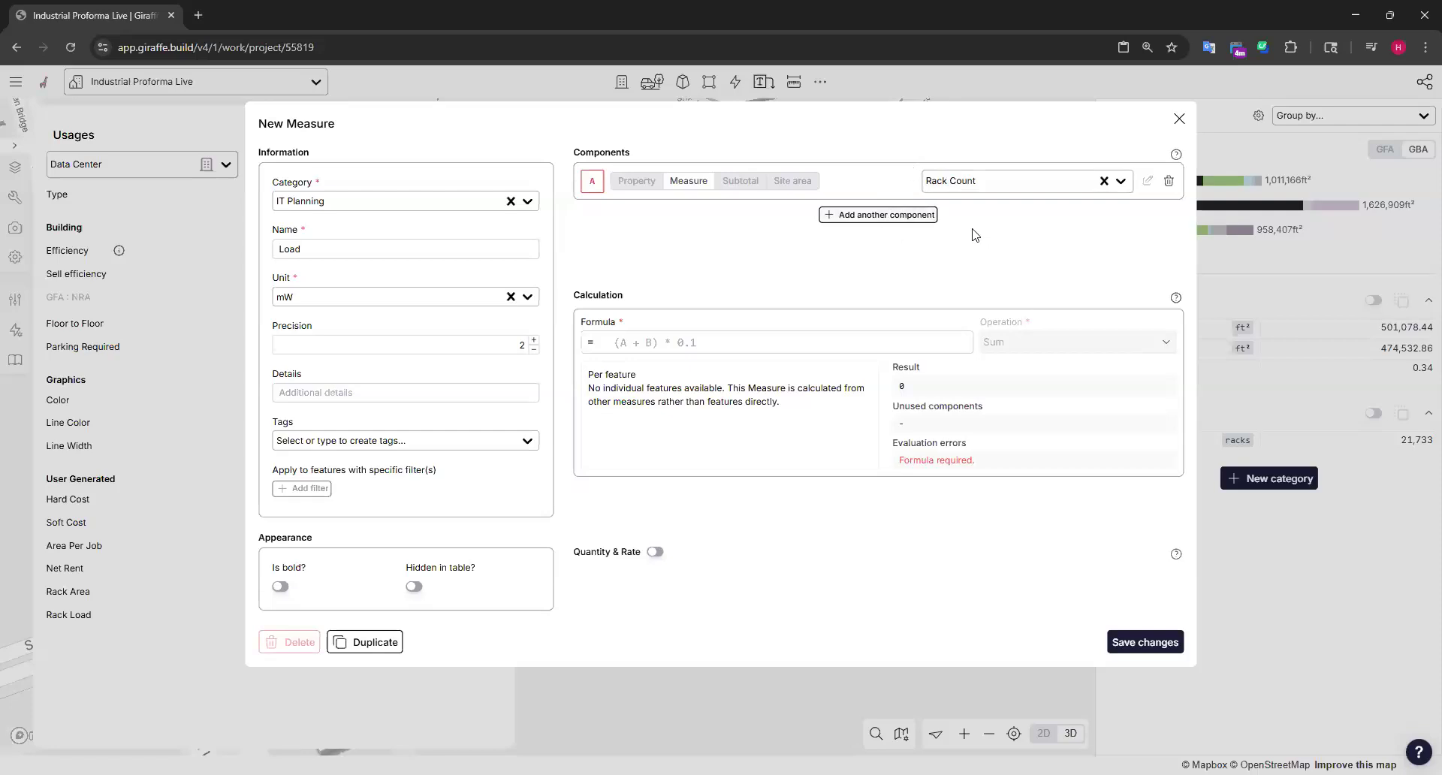
left_click(928, 215)
left_click(998, 218)
type("gro")
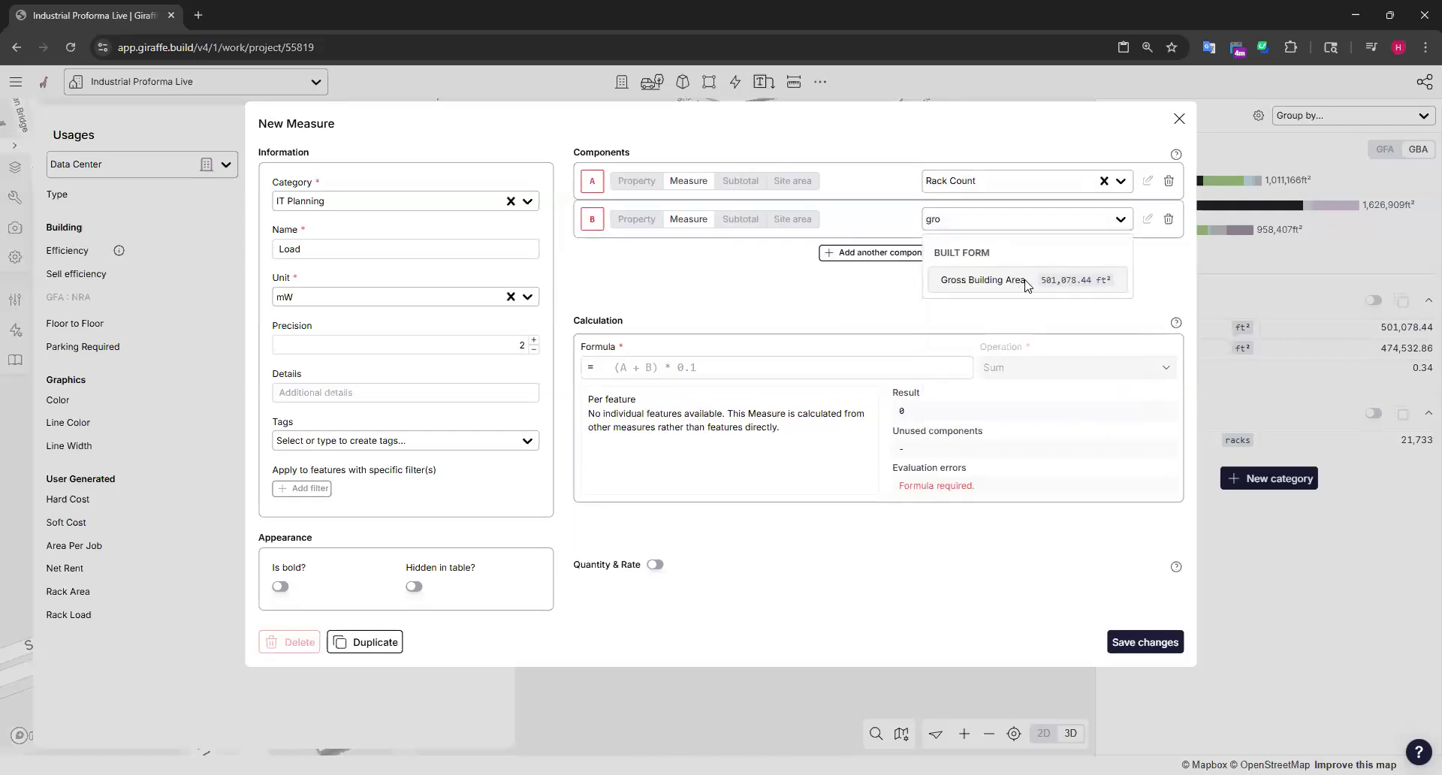
left_click(1026, 284)
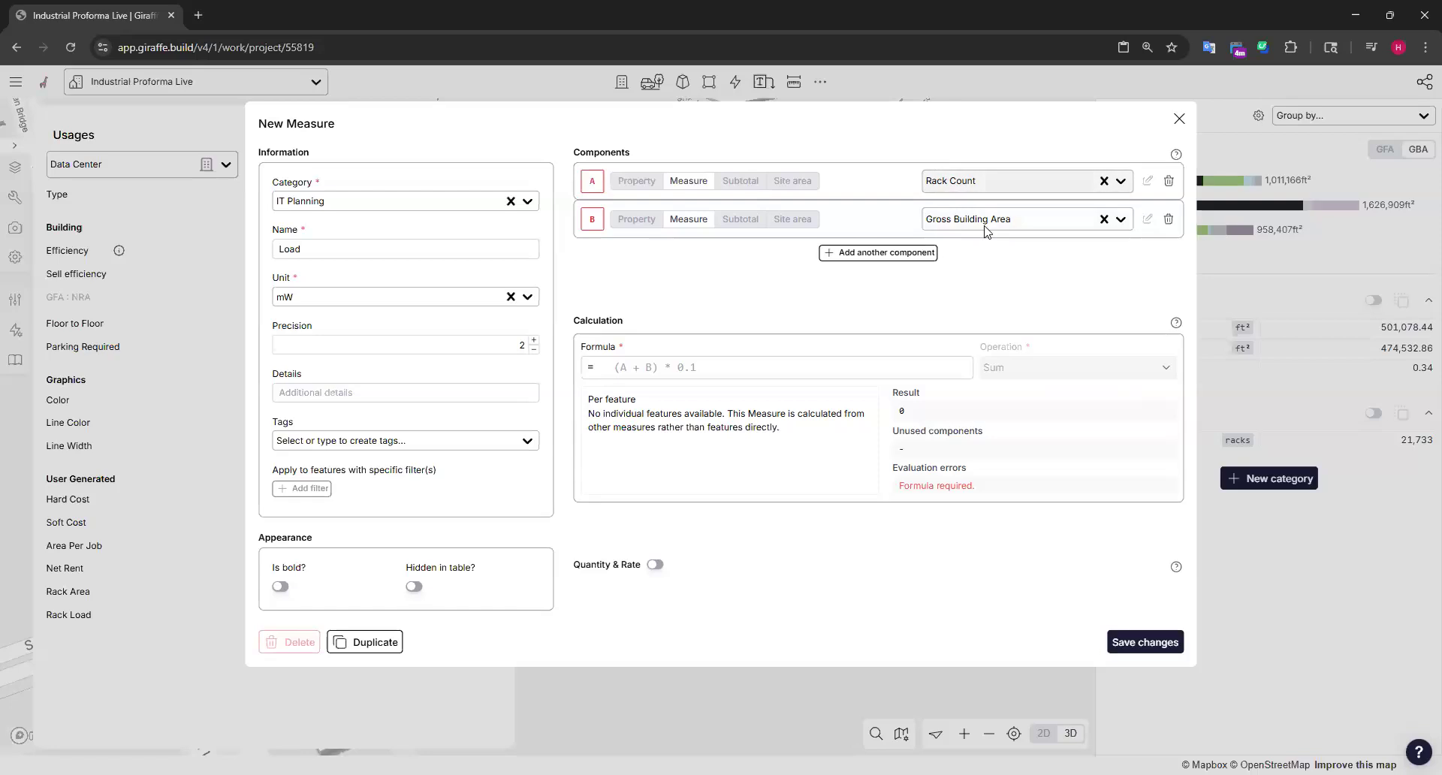
left_click(693, 374)
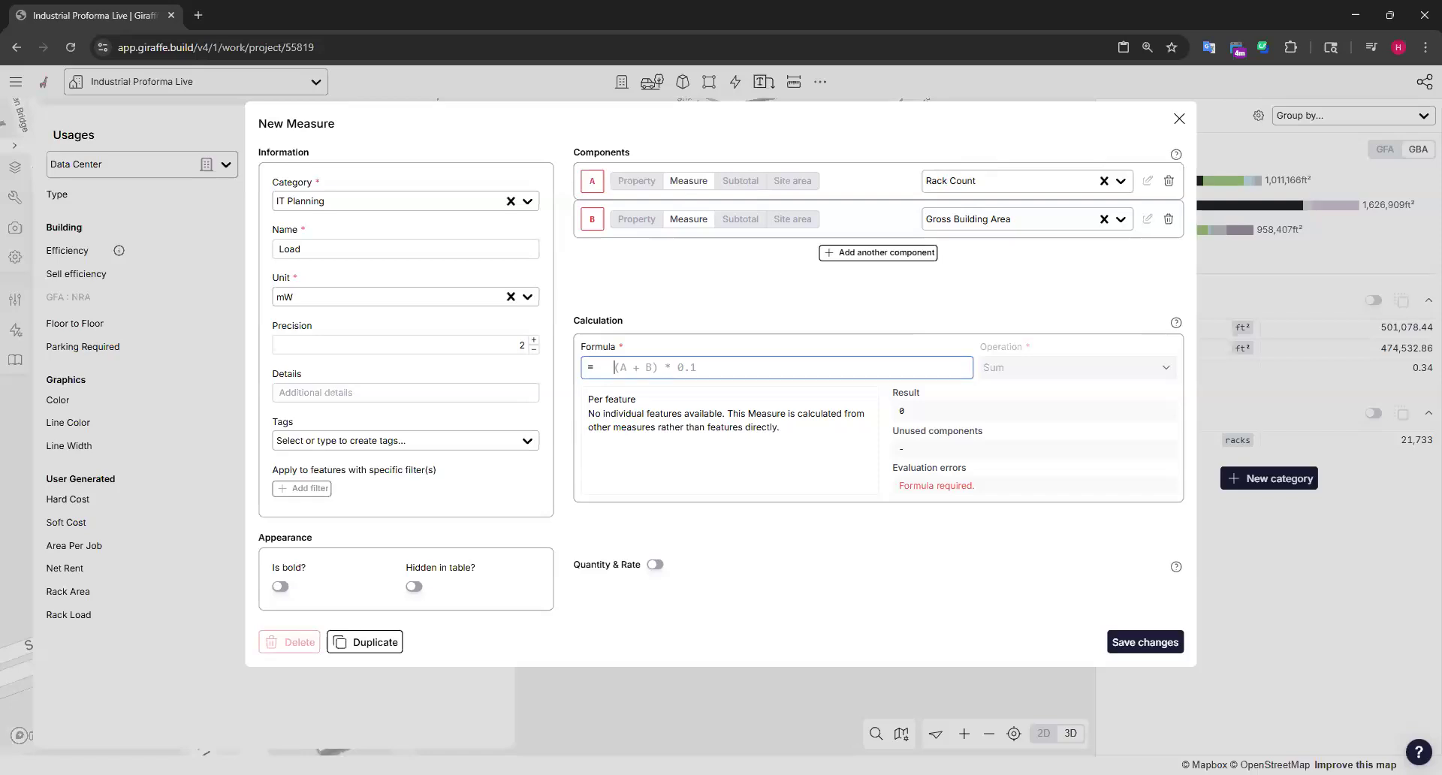
left_click(1168, 220)
left_click(833, 216)
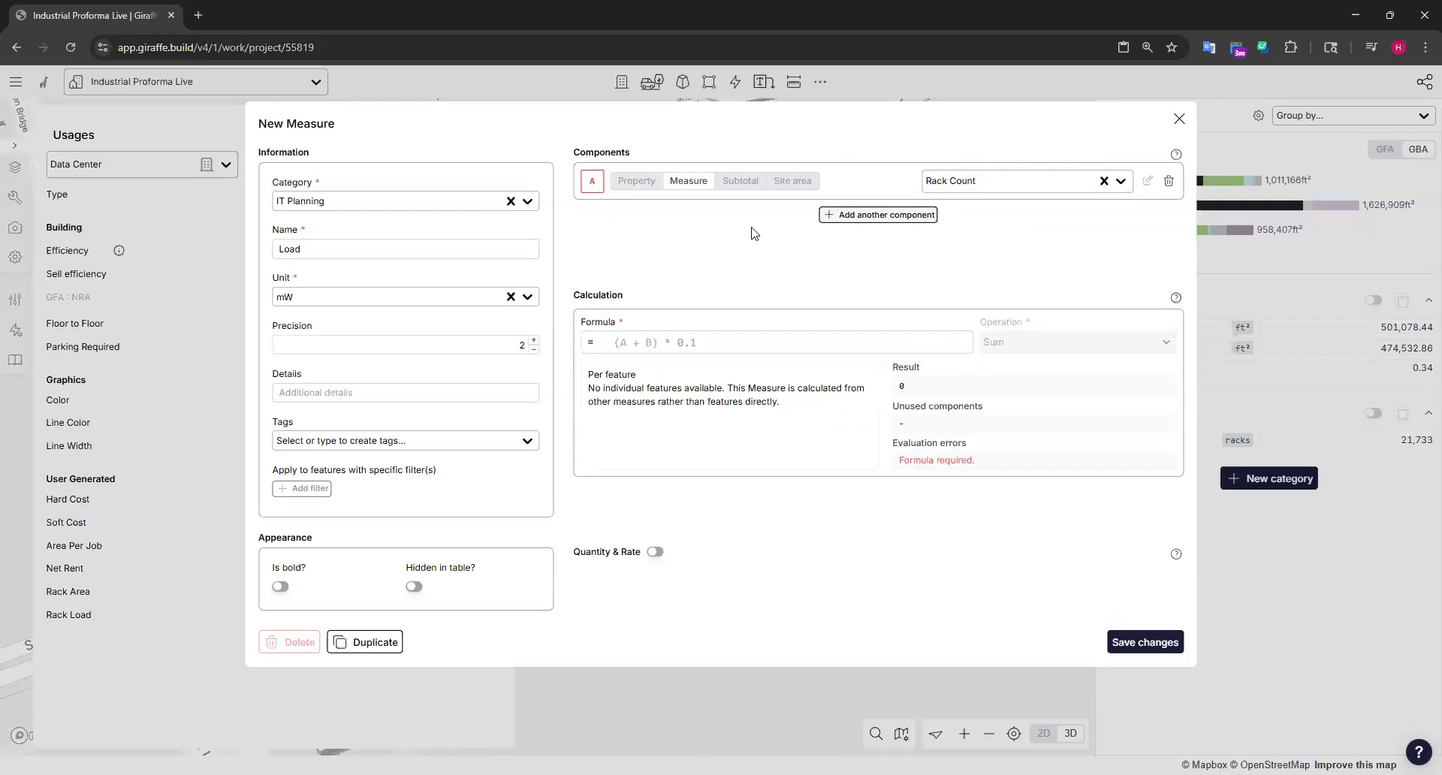
left_click(635, 220)
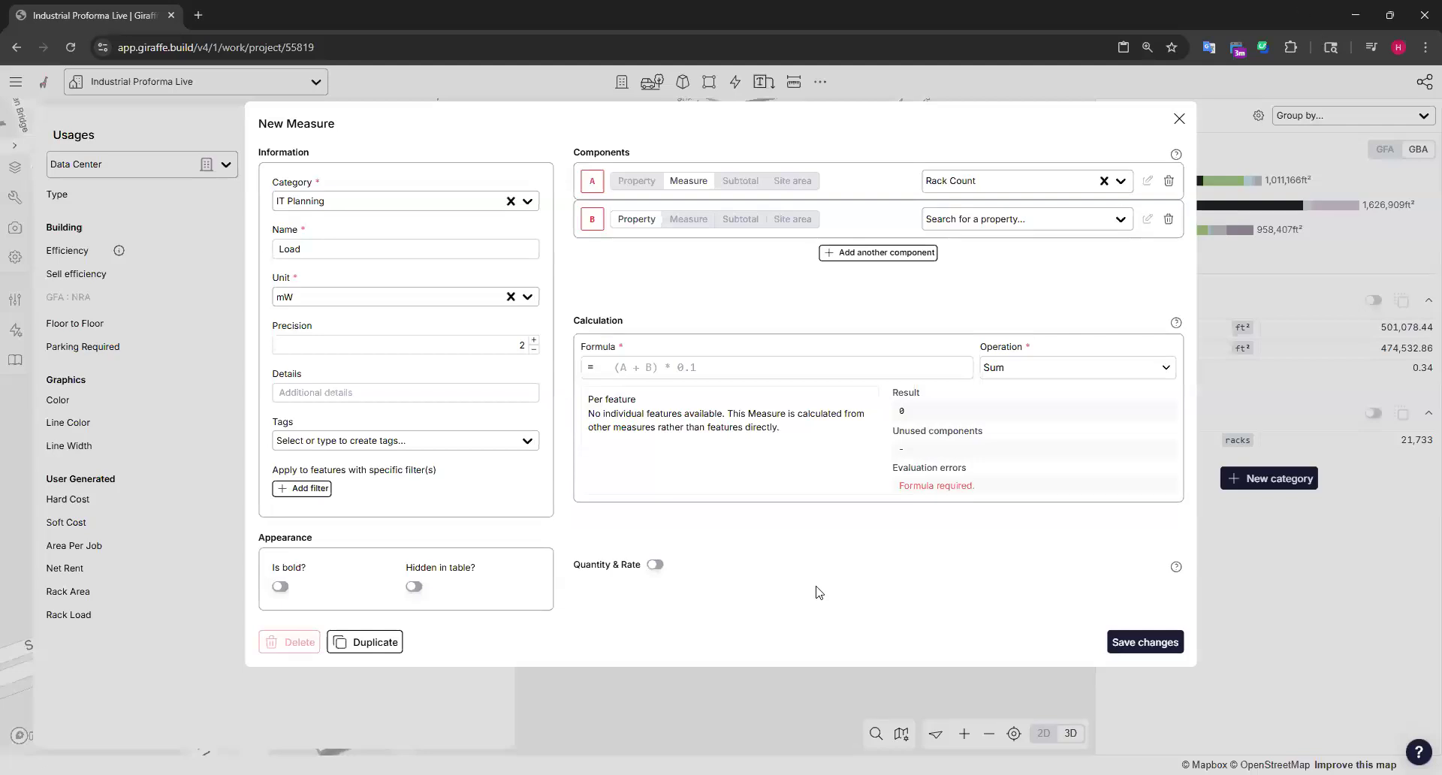
left_click(1180, 119)
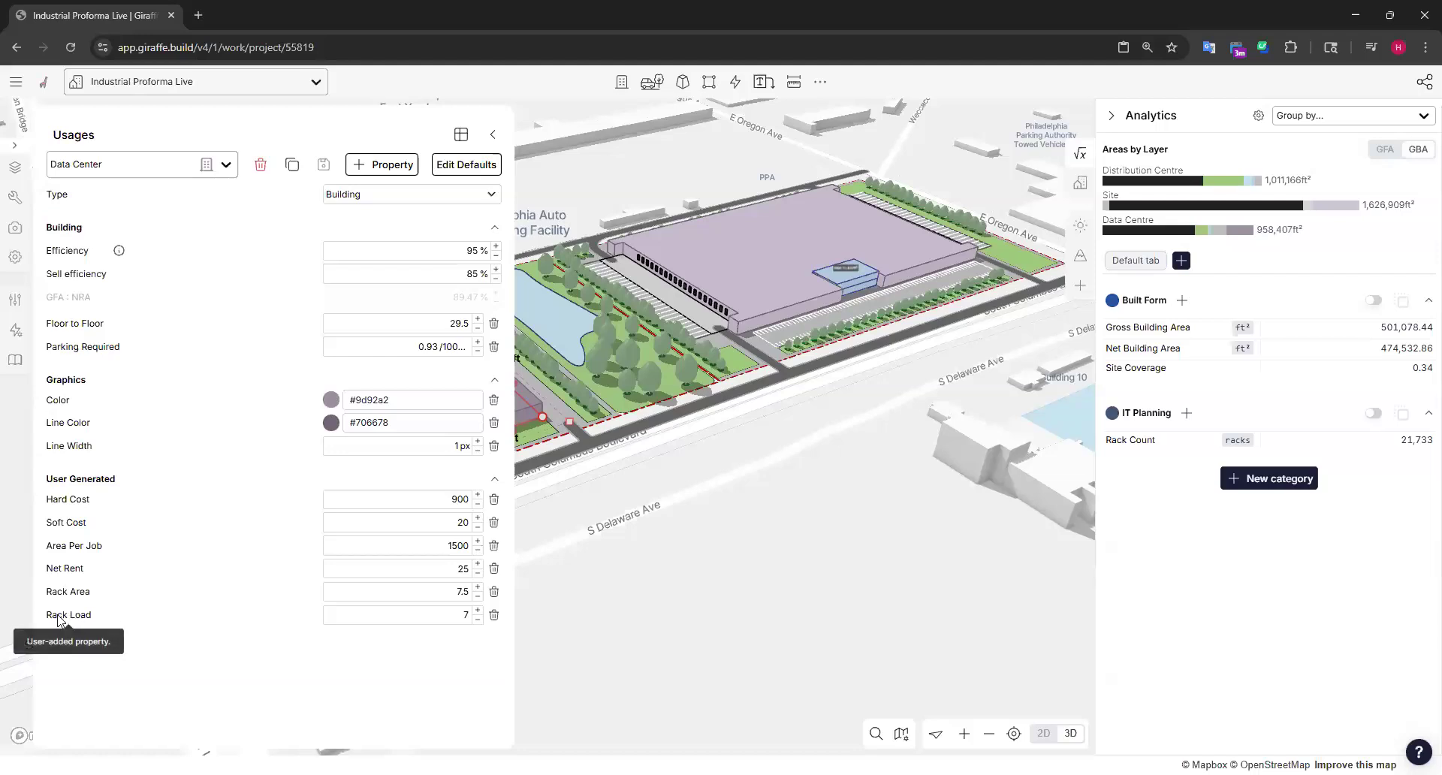
Step: Start a new measure in the IT Planning category and define component A as the existing Rack Count measure
left_click(1186, 412)
left_click(692, 181)
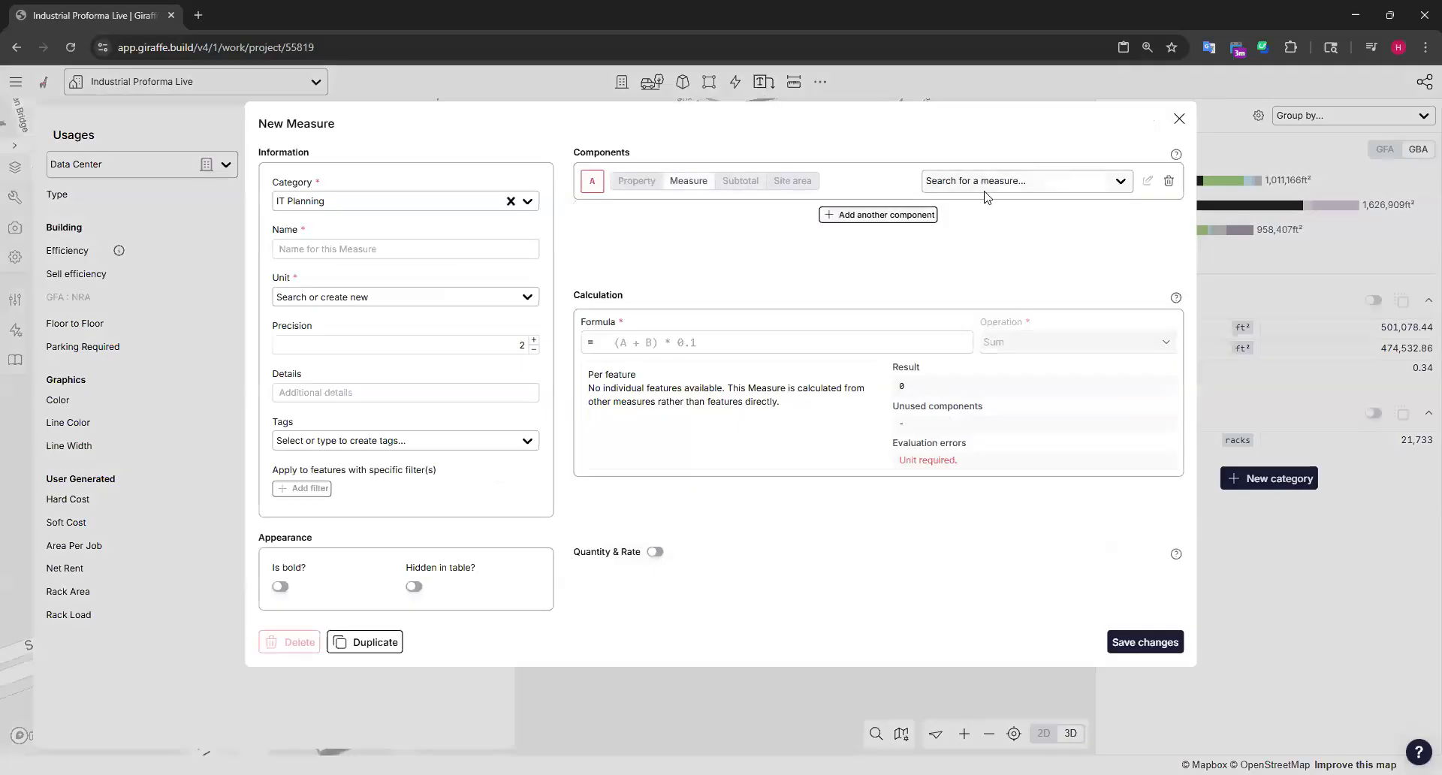
left_click(987, 182)
type("rack")
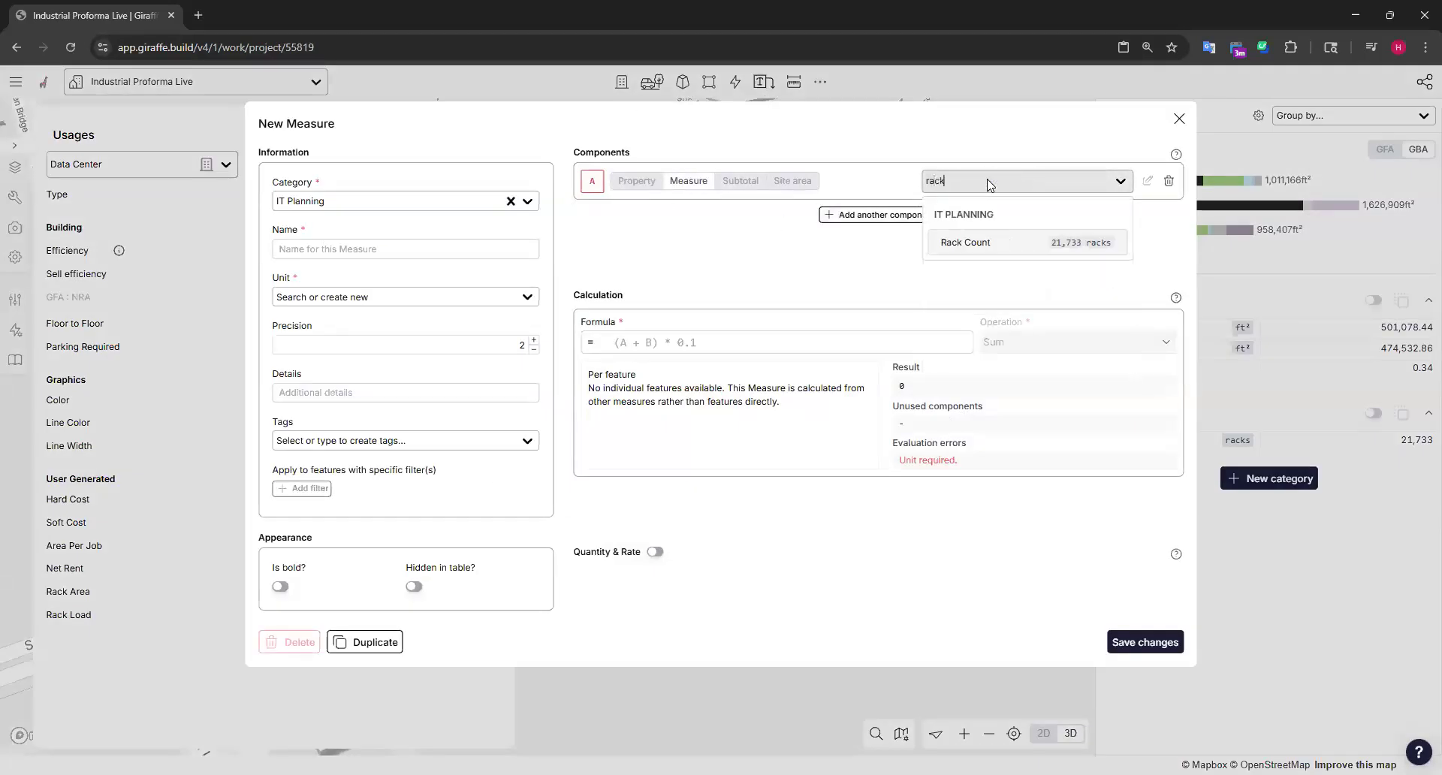
left_click(984, 251)
Step: Add the Rack Load property as component B and set the measure's formula to A*B
left_click(877, 215)
left_click(635, 219)
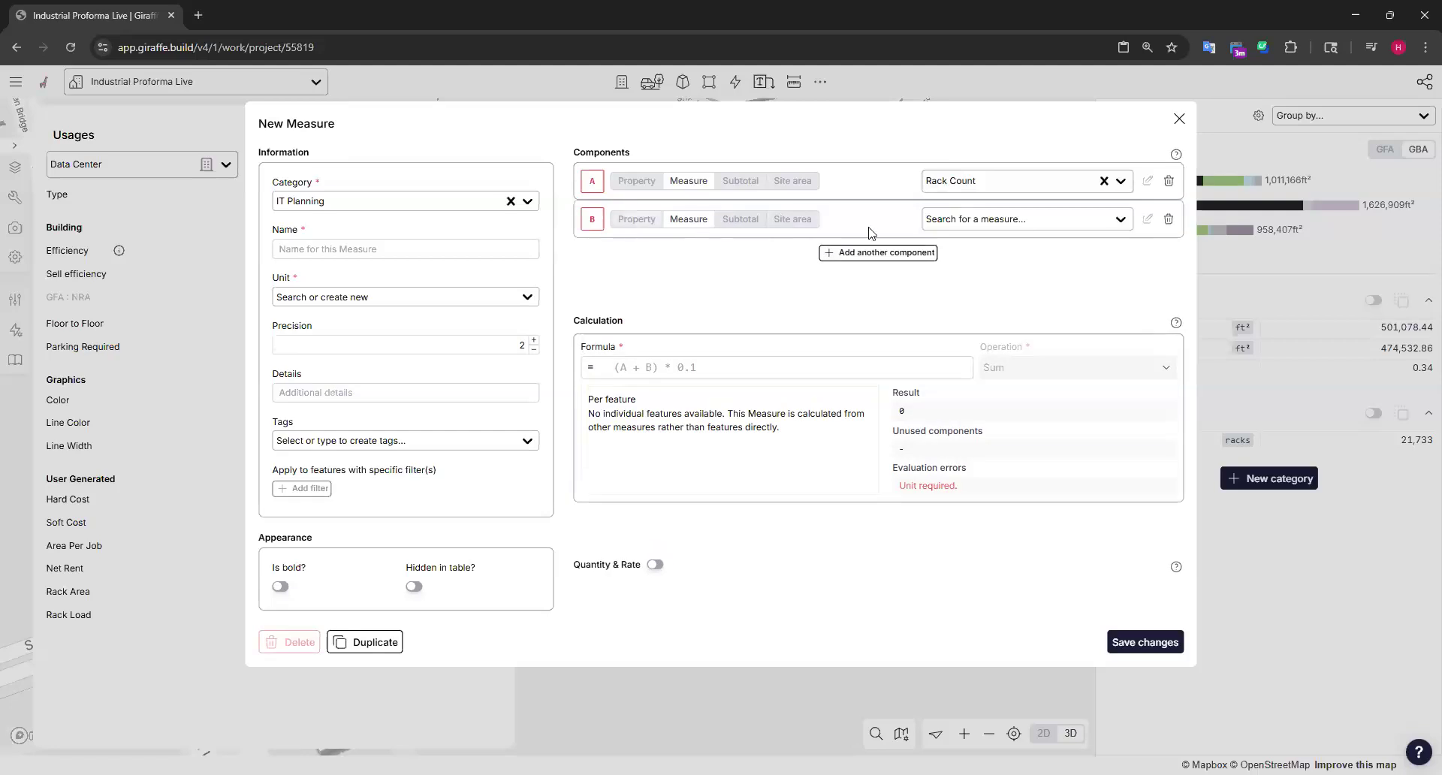
left_click(957, 220)
type("rack")
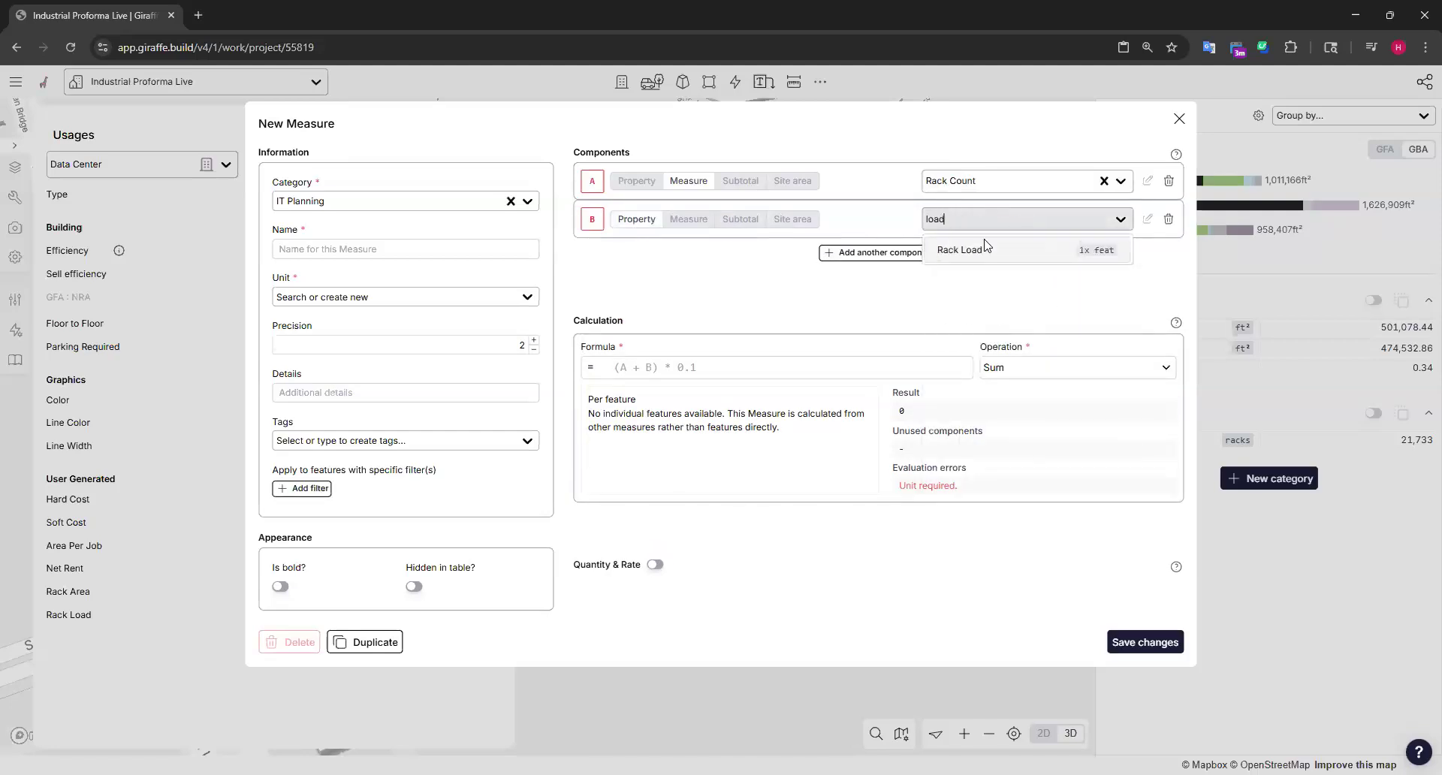
left_click(989, 250)
left_click(678, 368)
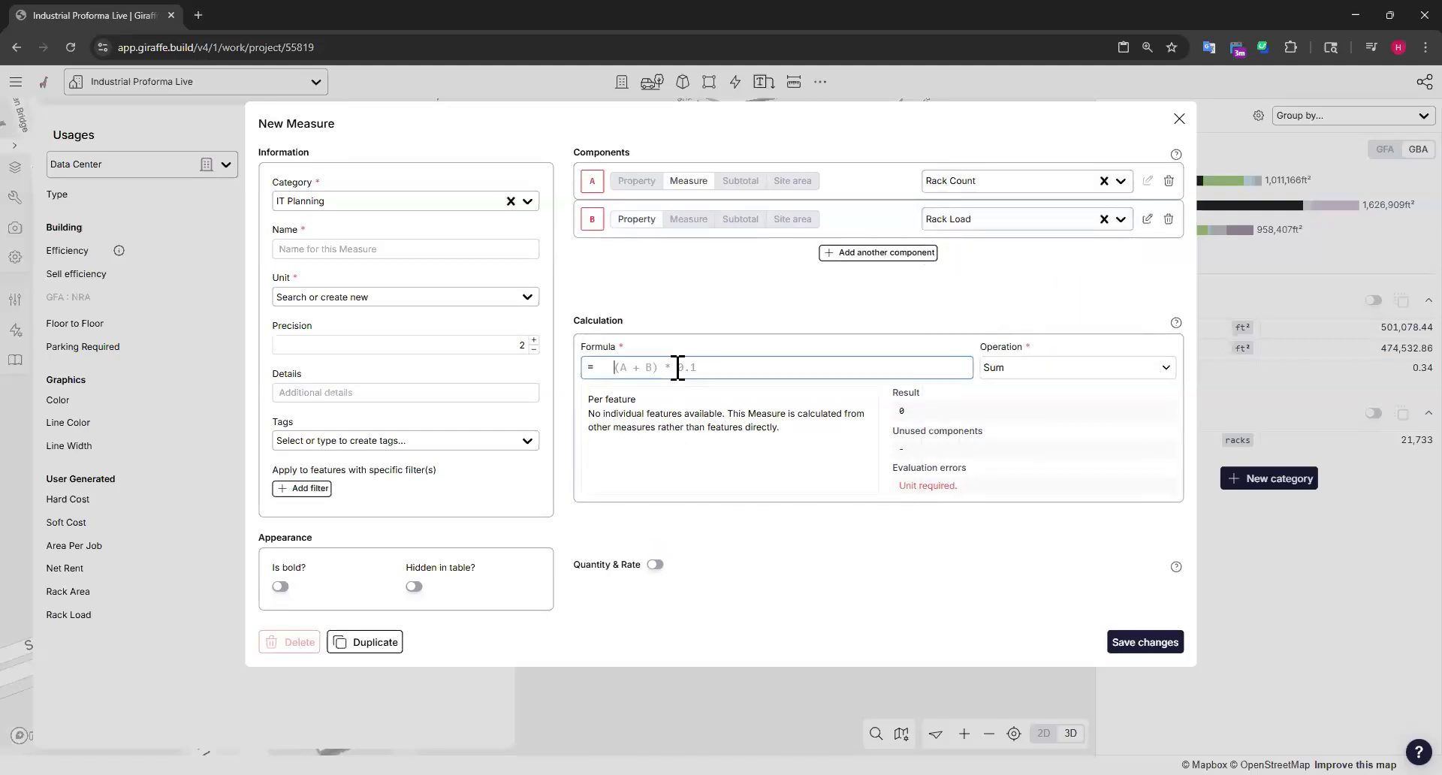
type("A*B")
Step: Name the measure "Load", create the unit "mW" for it, and save the measure
left_click(357, 248)
type("Load")
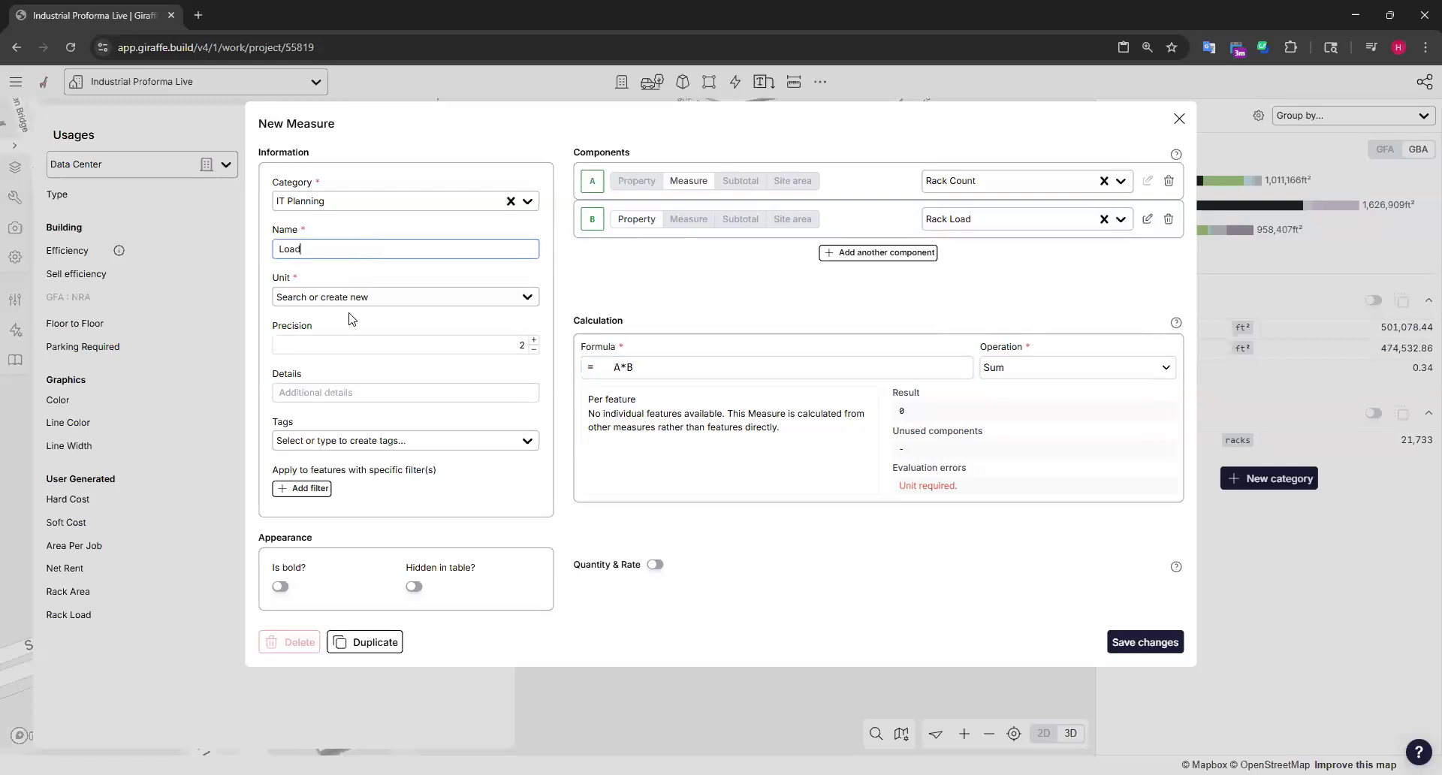
left_click(360, 297)
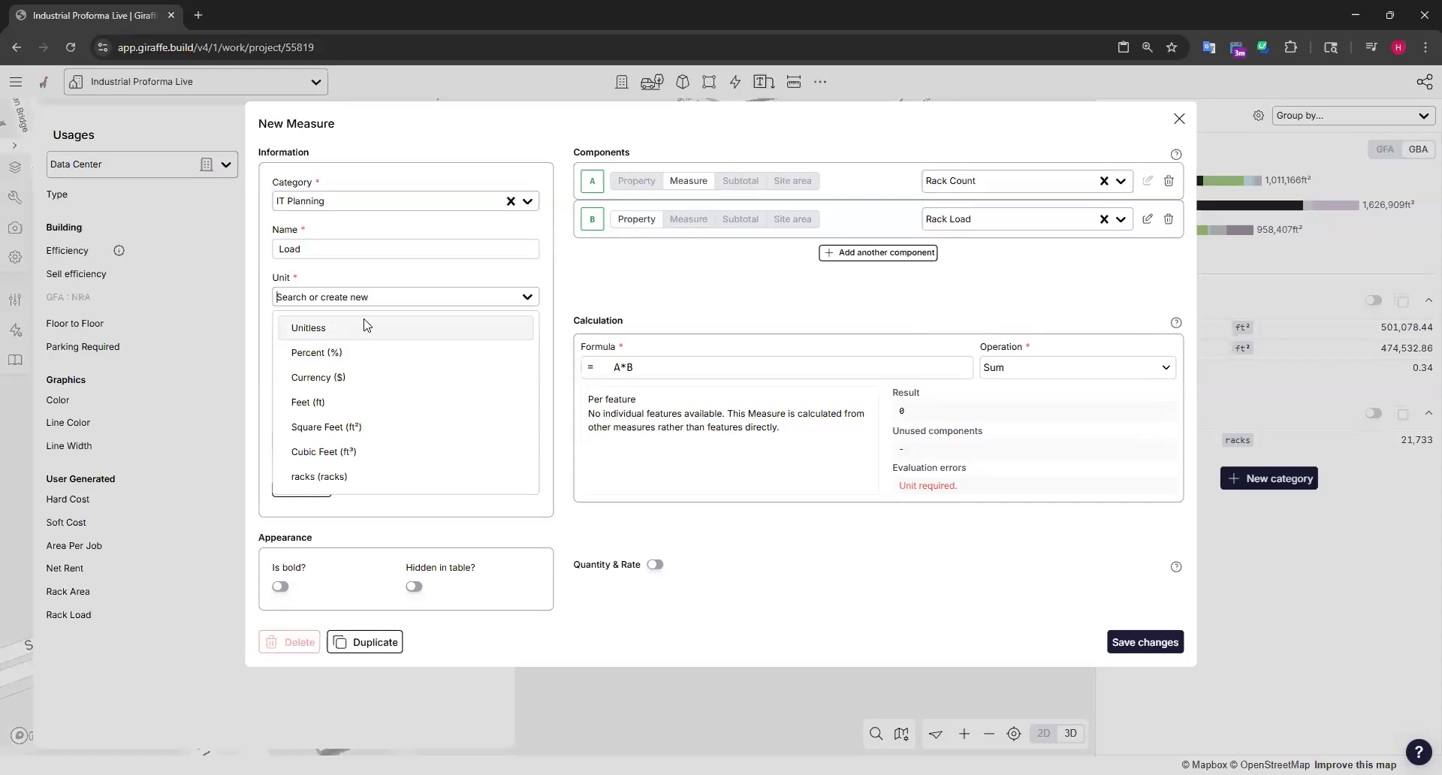
type("mW")
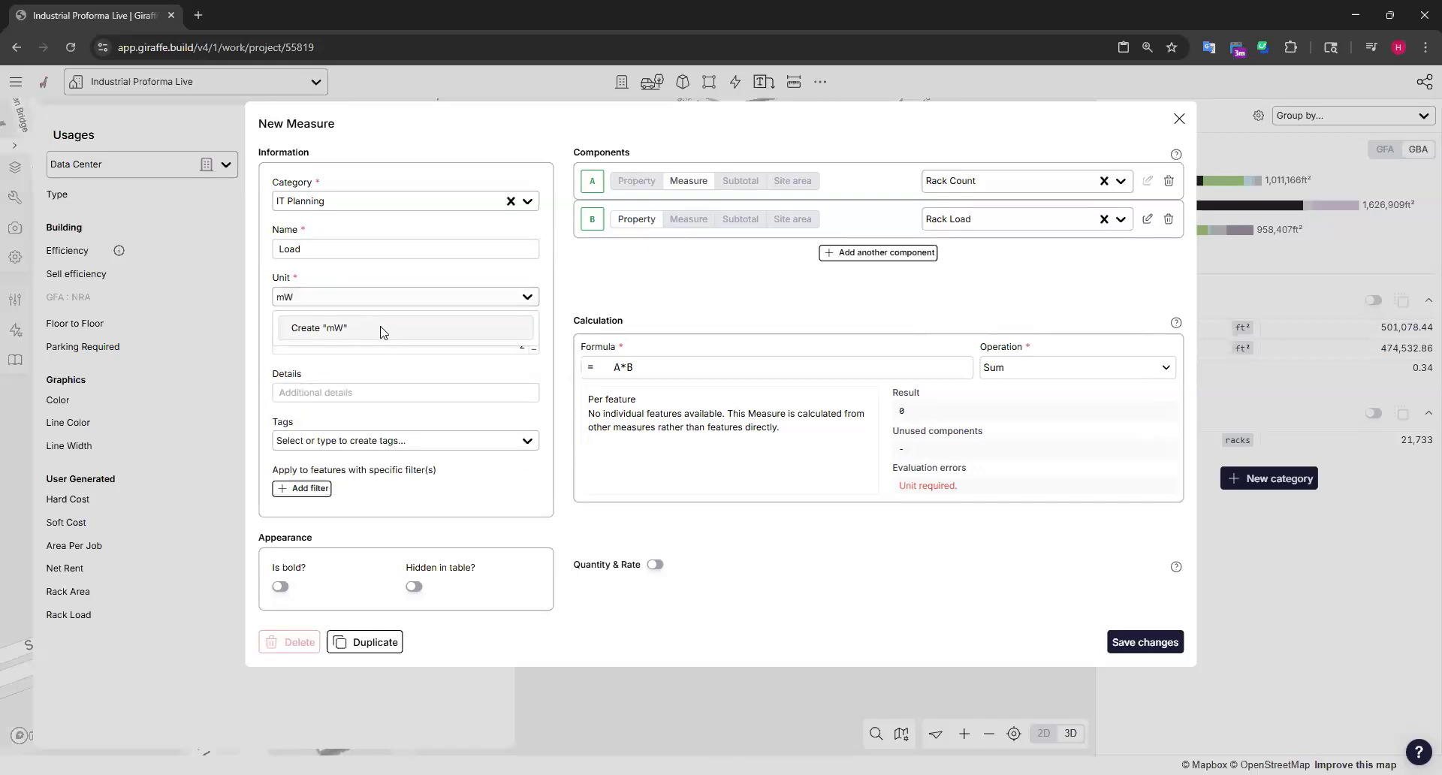
left_click(382, 332)
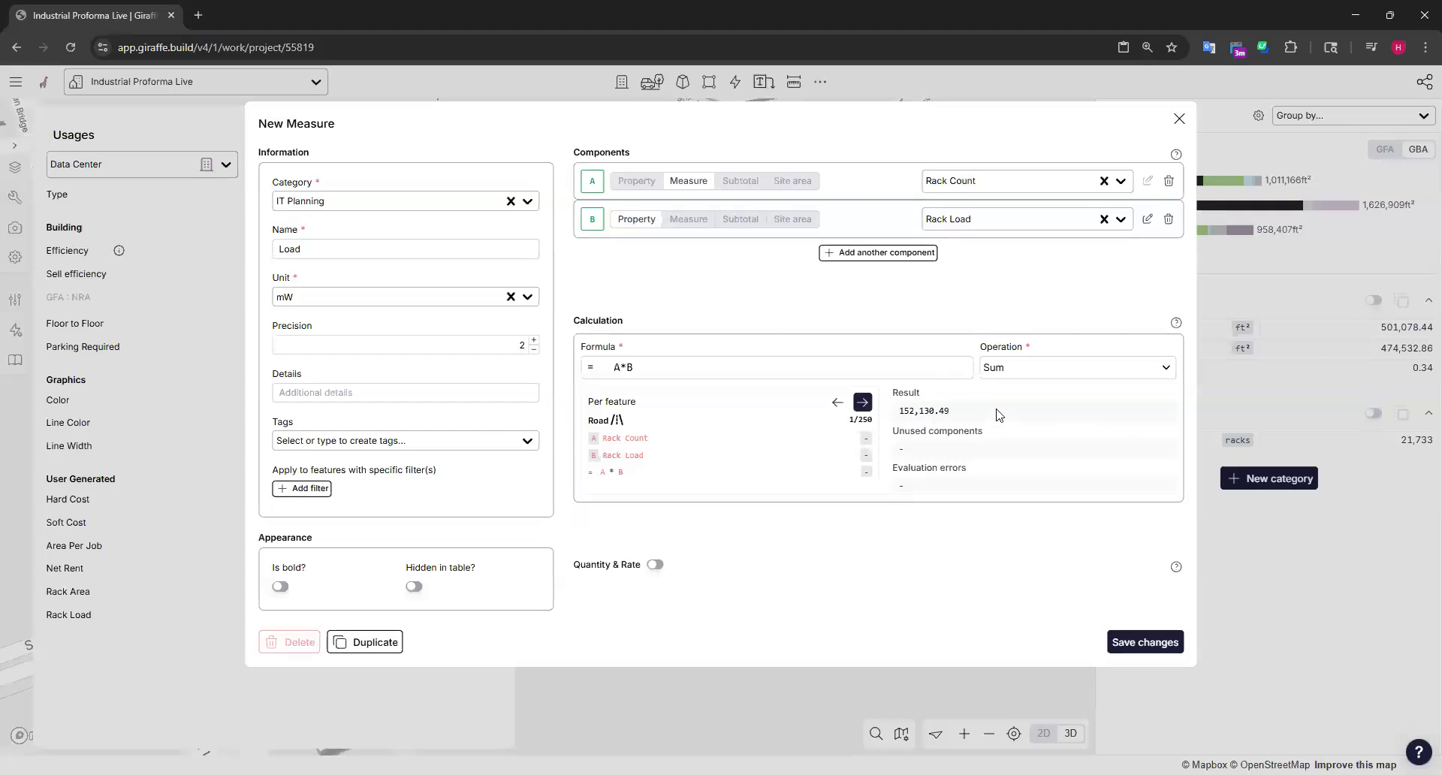
left_click(1145, 643)
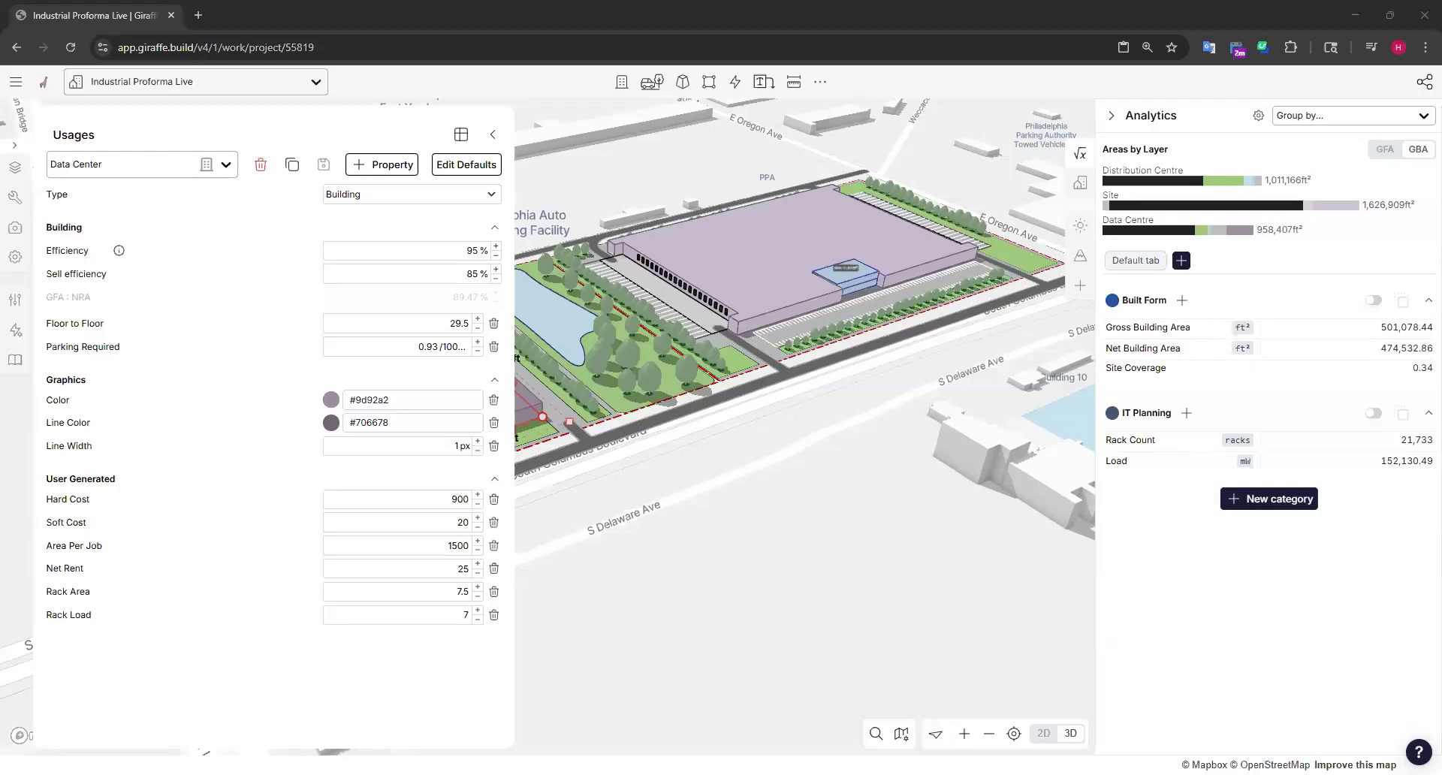
Step: Create a new analytics category labelled "Detention"
left_click_drag(697, 503, 995, 624)
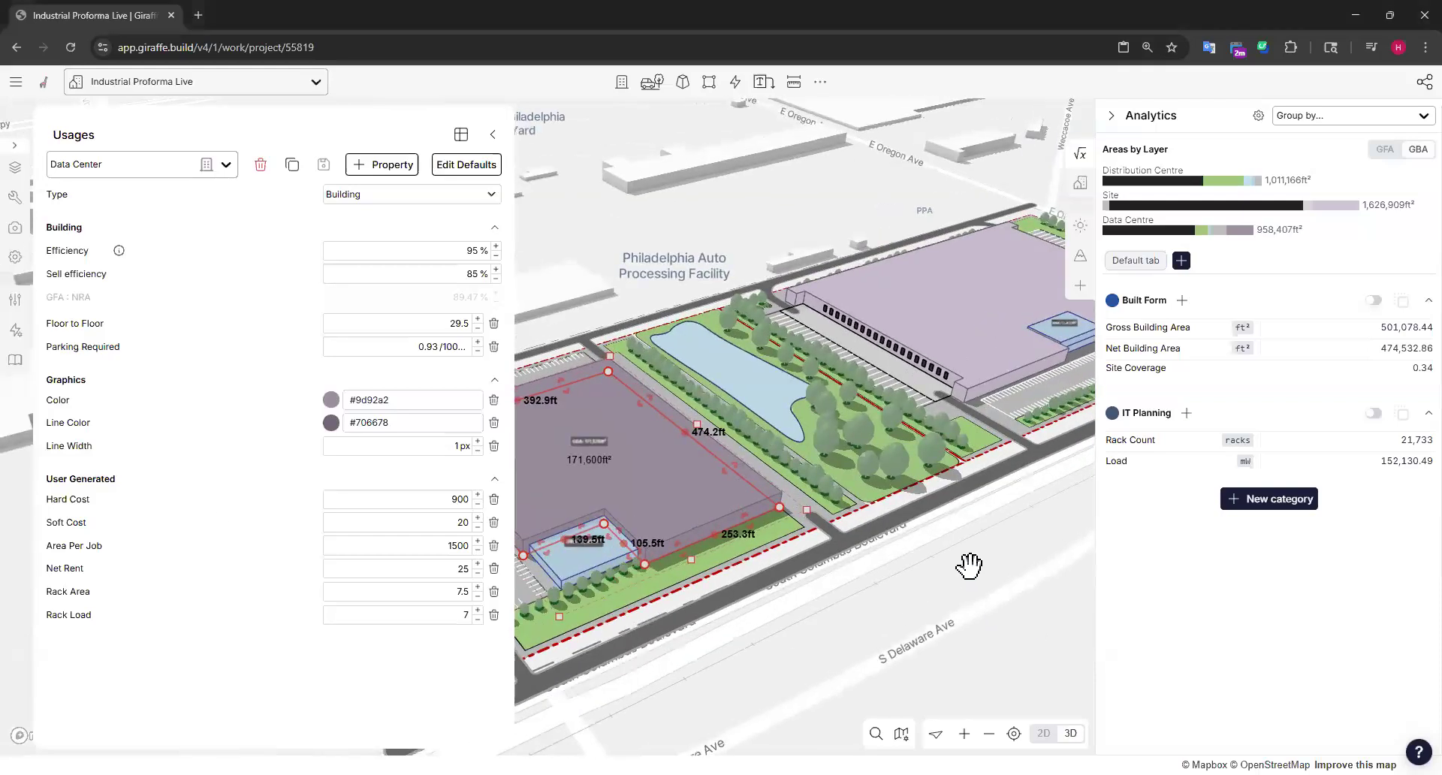
scroll(743, 395, "up", 2)
scroll(750, 383, "down", 1)
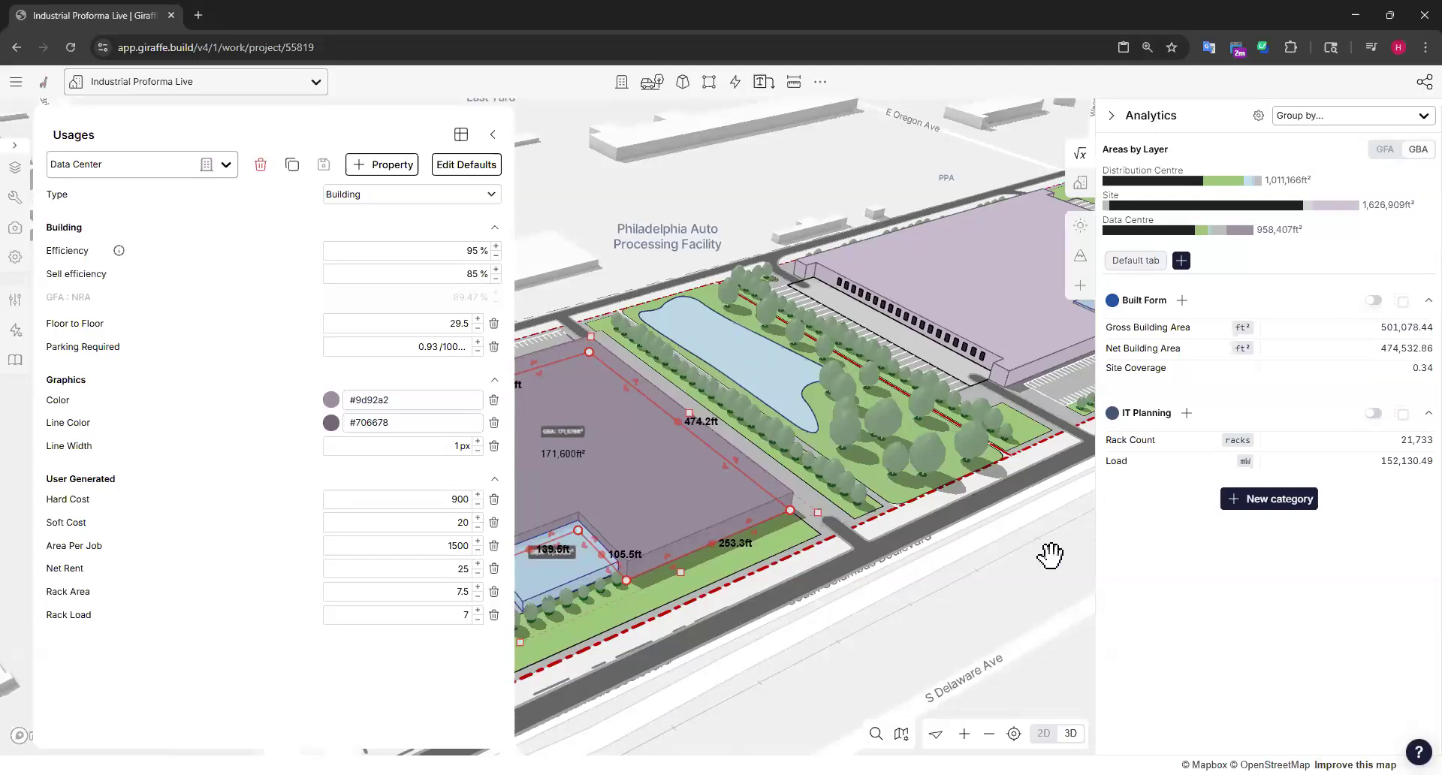
left_click(1268, 501)
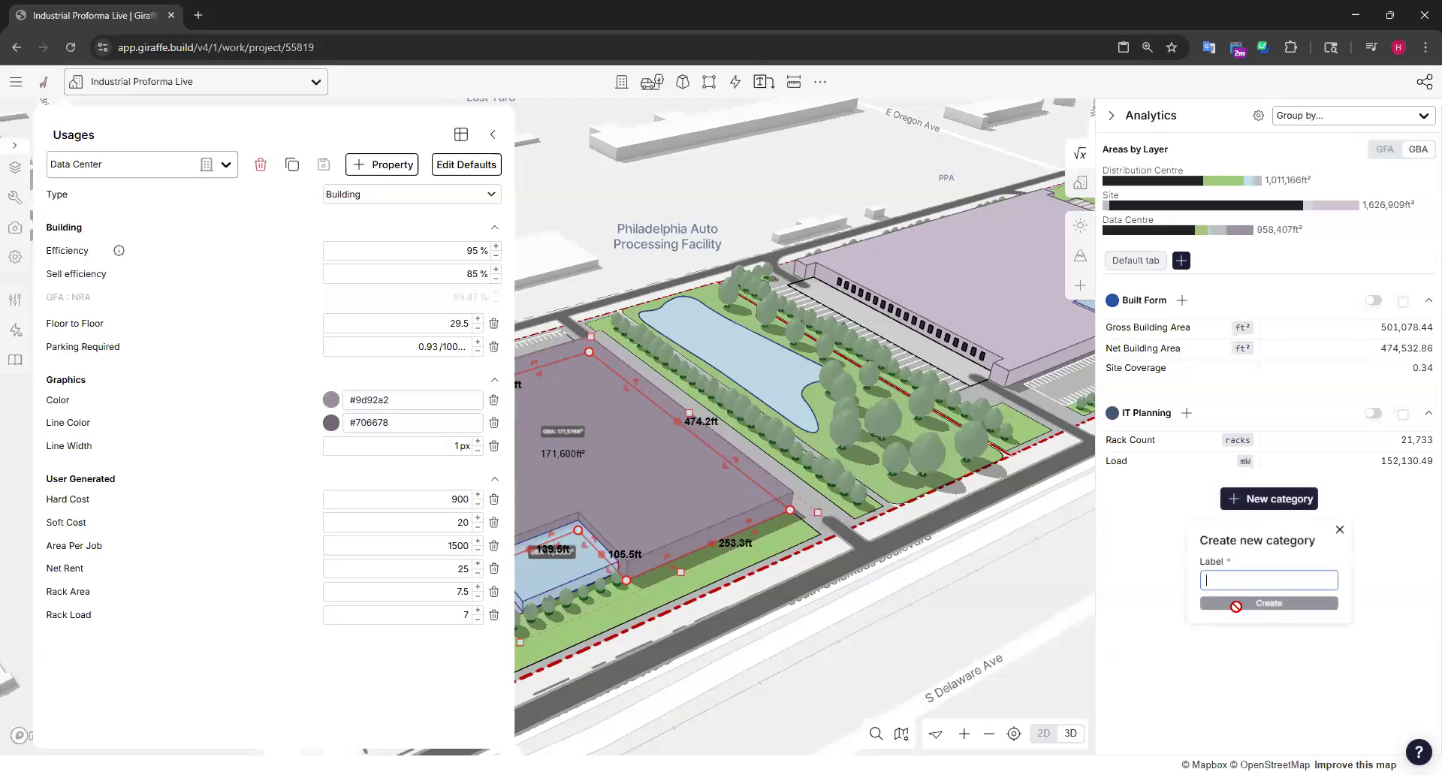
left_click(1240, 579)
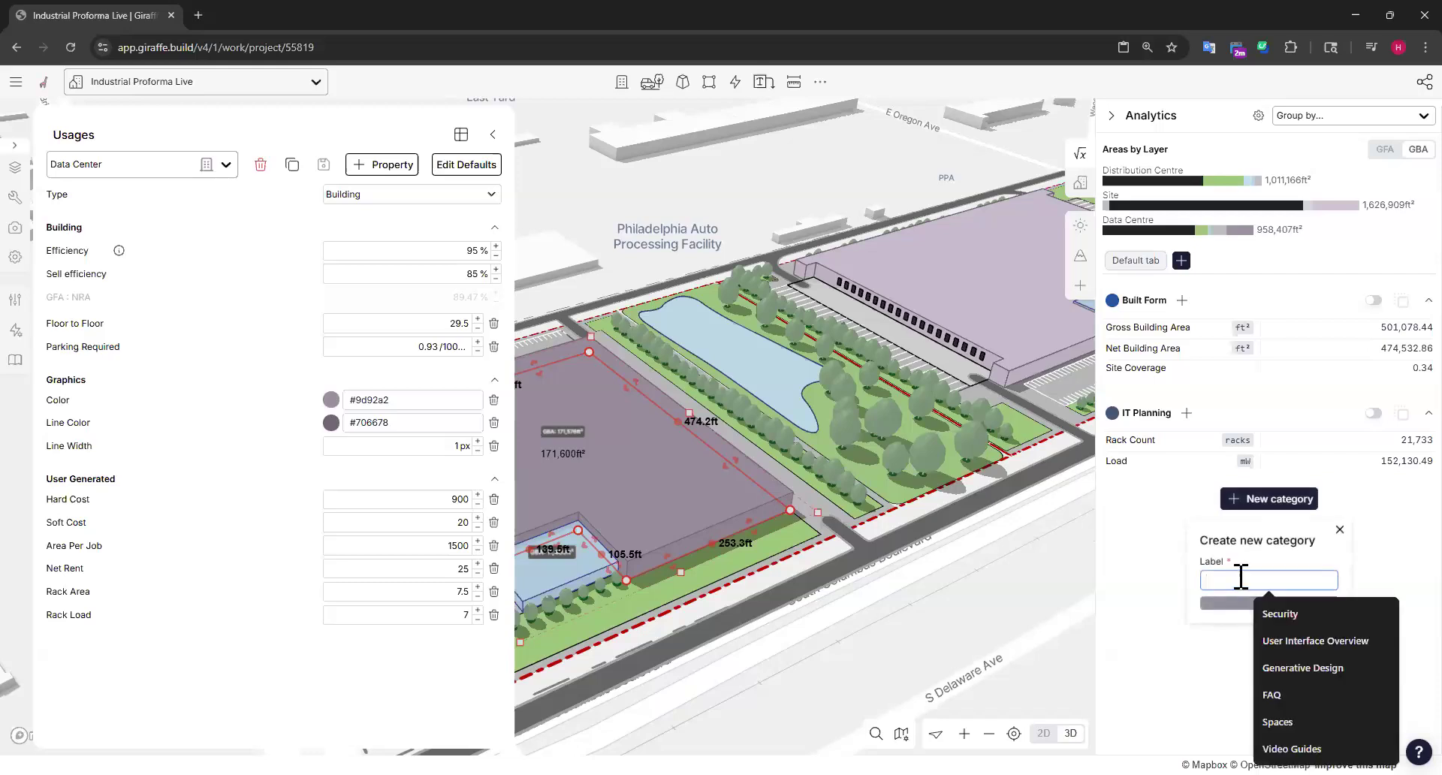
type("Detention")
left_click(1304, 606)
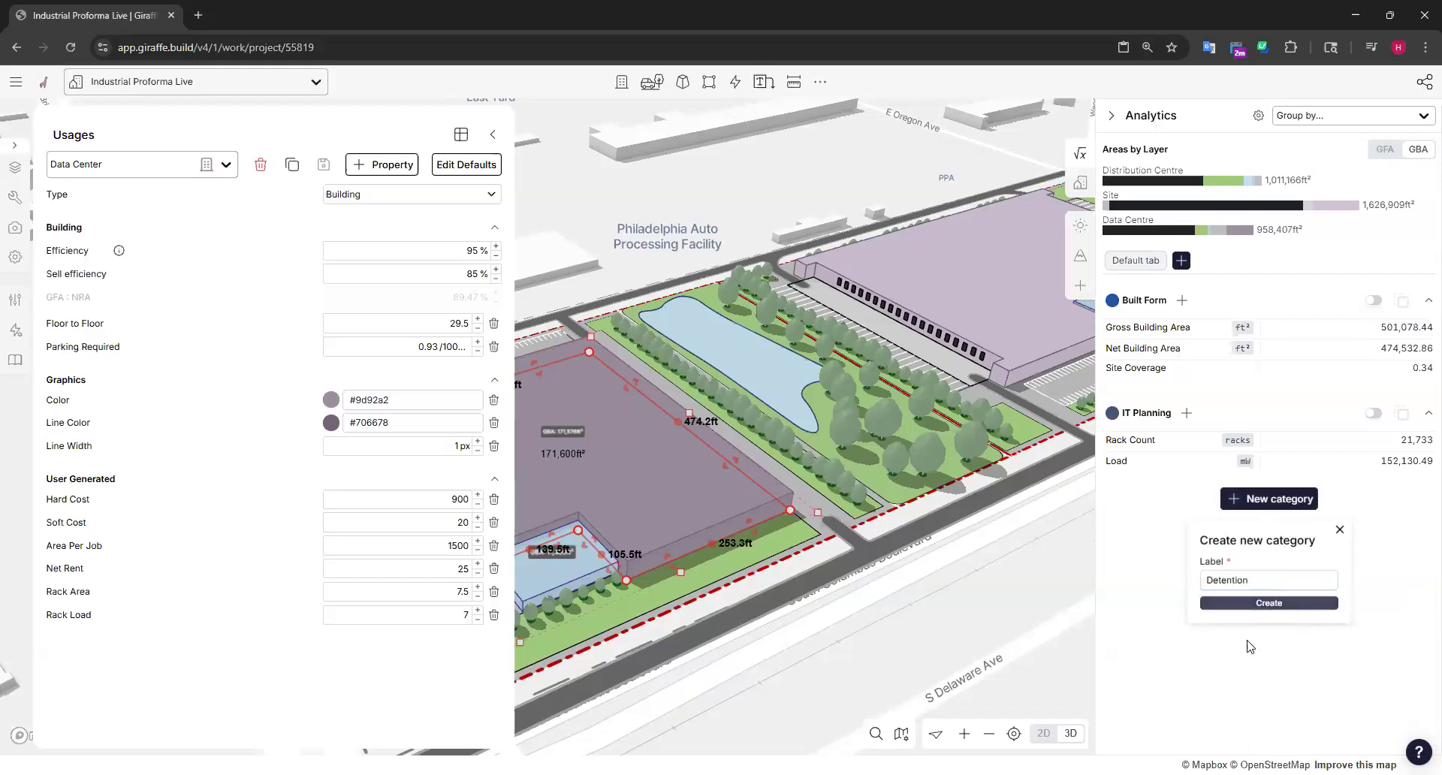
left_click(714, 325)
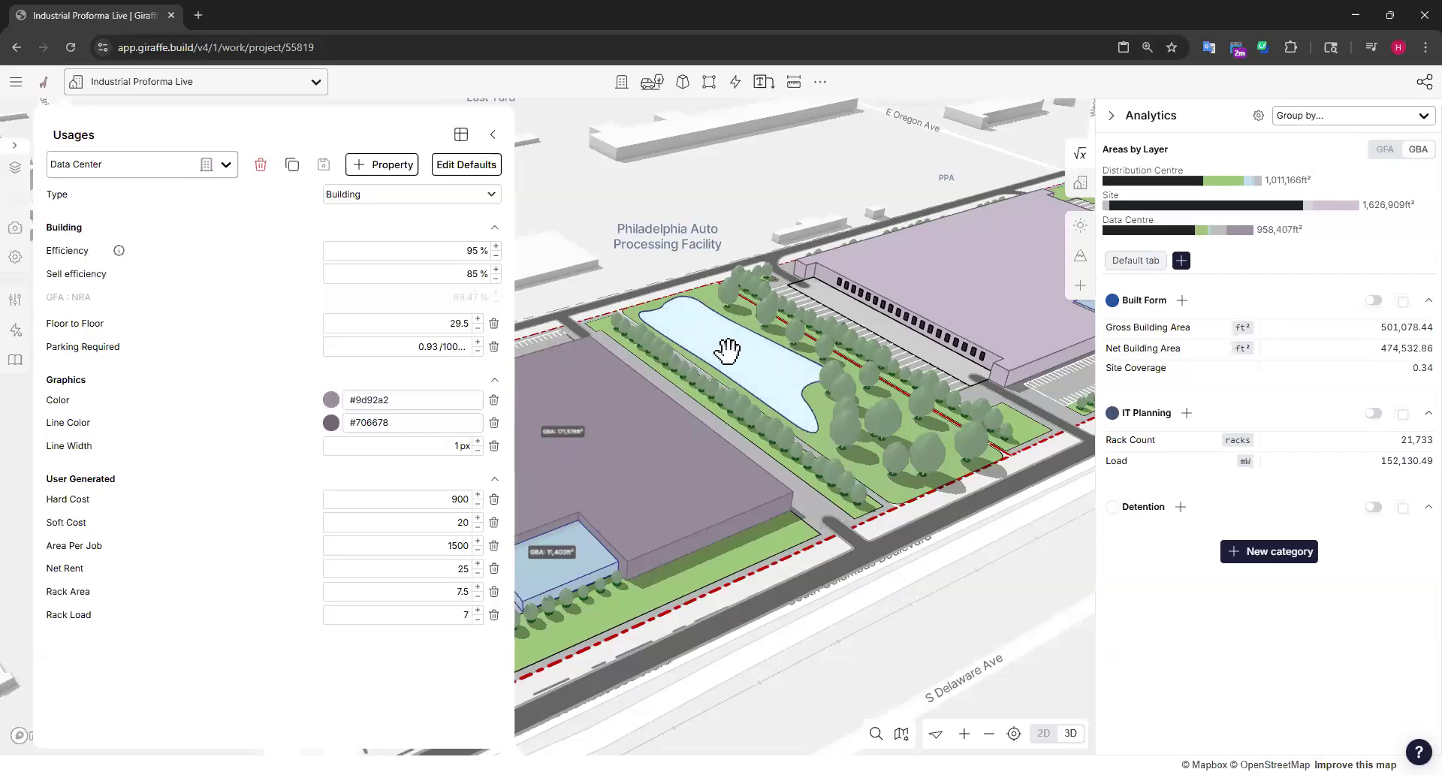
Step: Add a measure named "Impervious Area" to the Detention category, with the site area building total area (ft²) as component A
left_click(1181, 507)
left_click(317, 250)
type("Impervious Area")
left_click(792, 180)
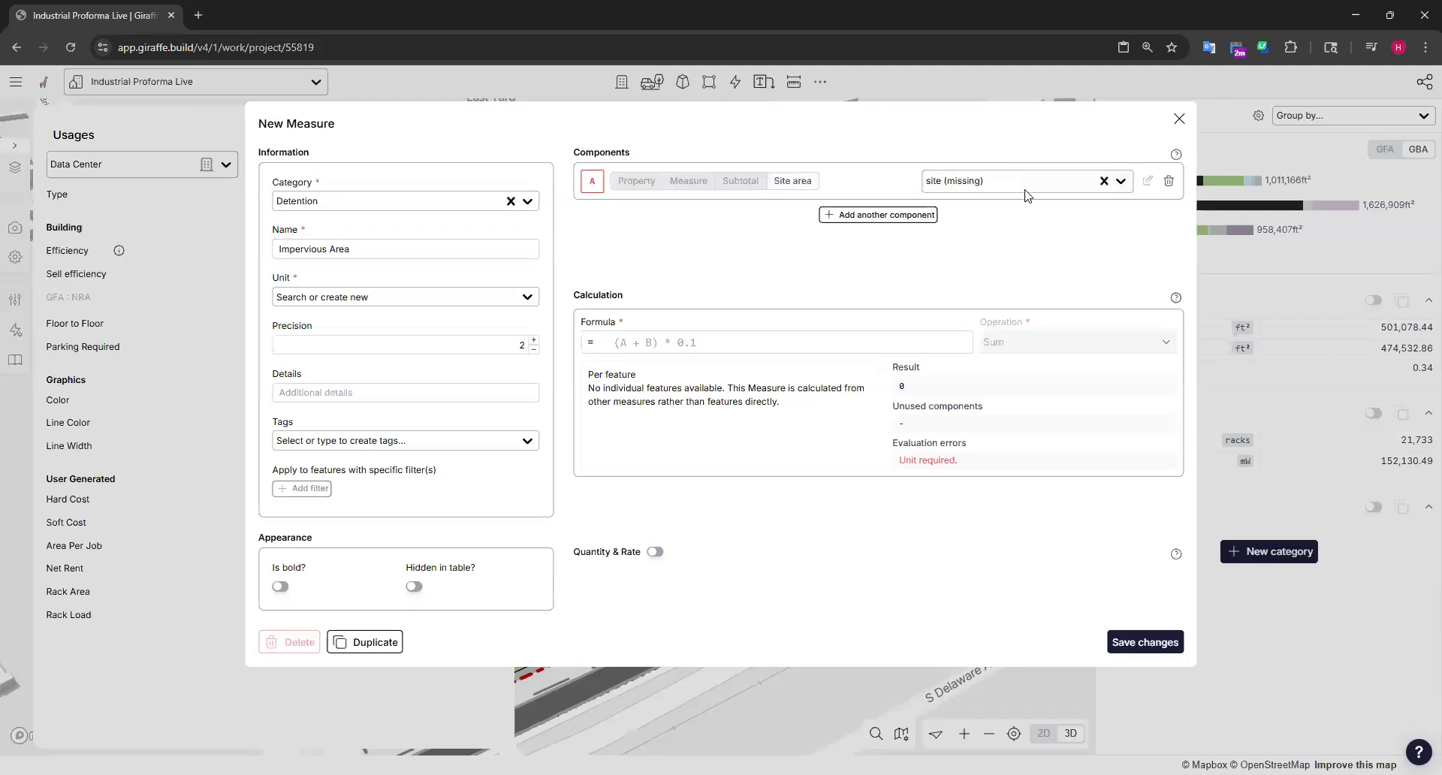
left_click(1027, 184)
type("bu")
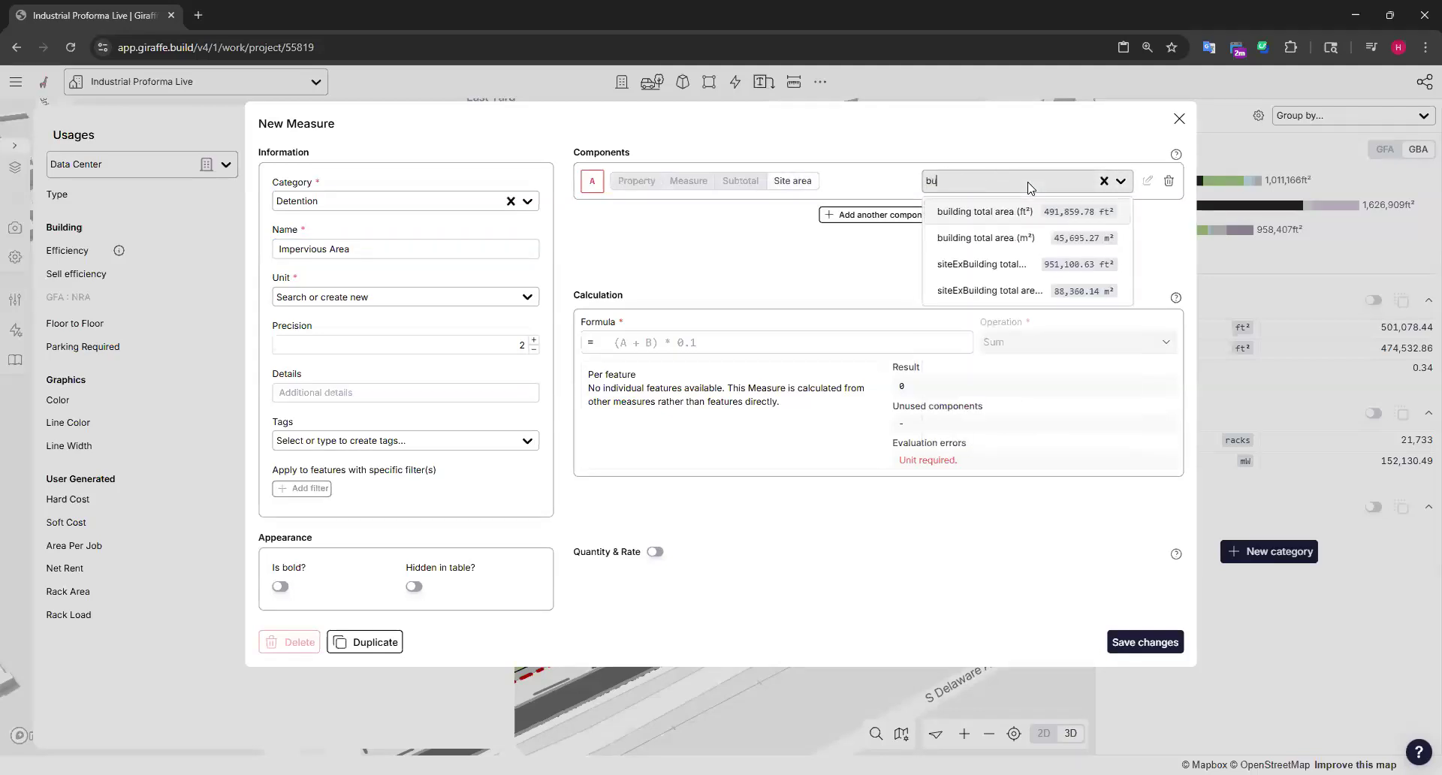
left_click(951, 217)
Step: Add two more site area components: paved total area (ft²) as B and road total area (ft²) as C
left_click(872, 214)
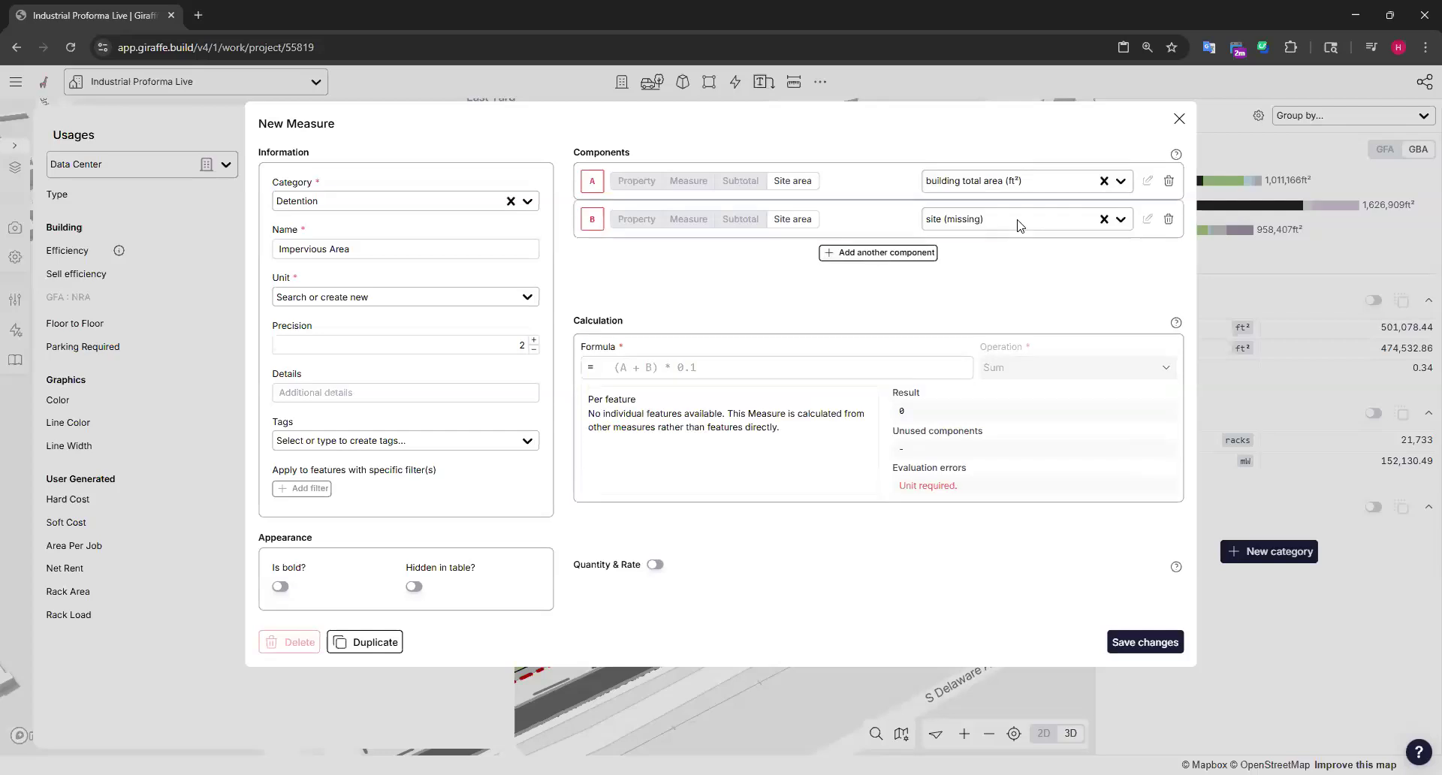
left_click(1020, 220)
type("pav")
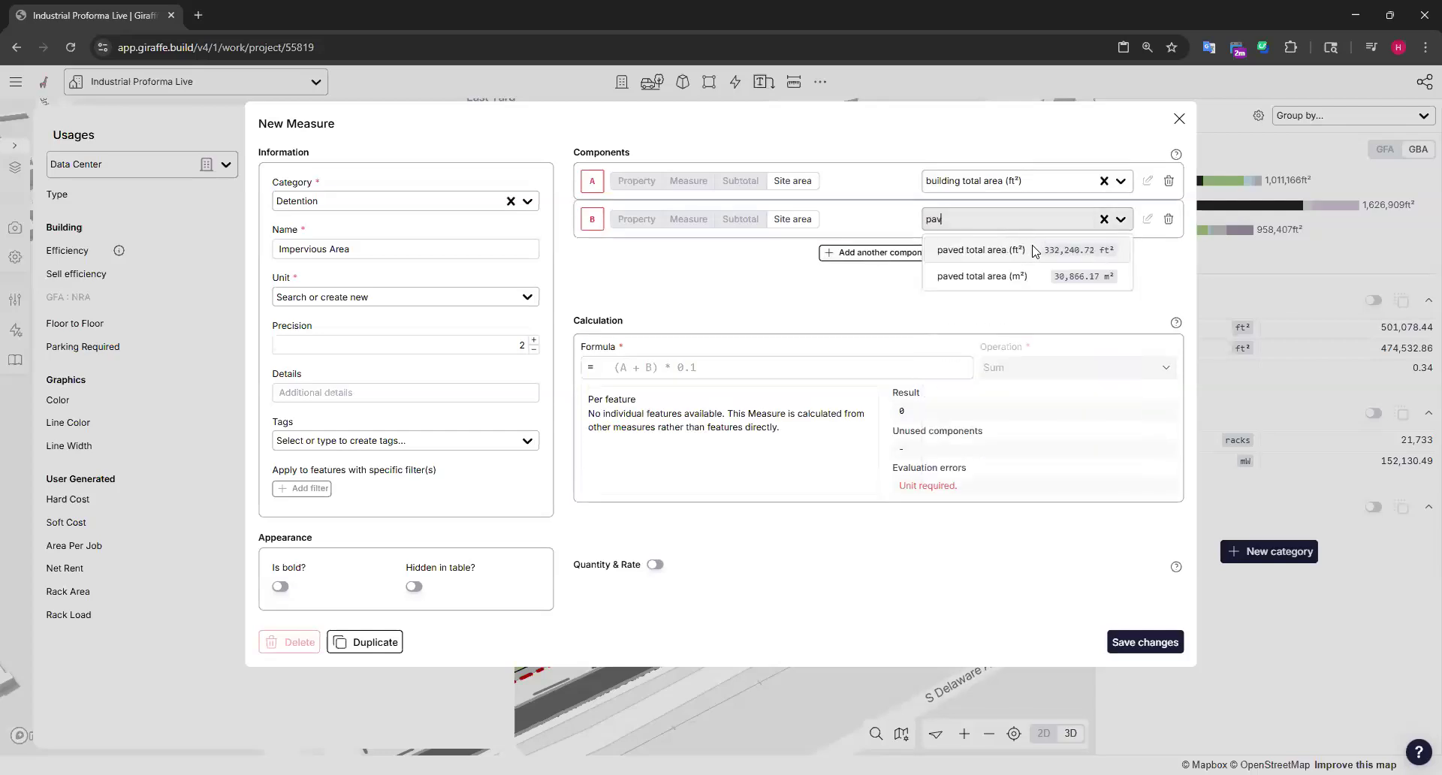
left_click(981, 250)
left_click(875, 253)
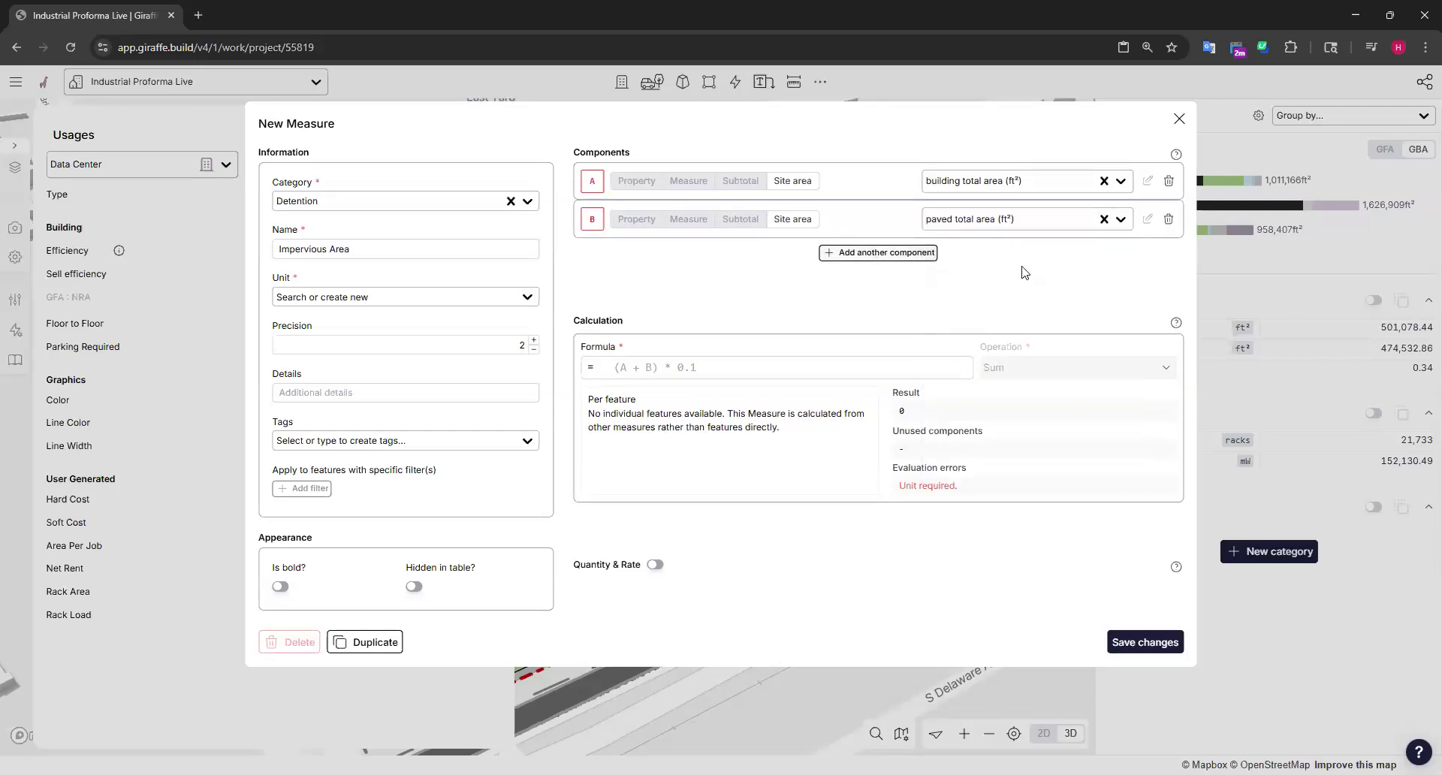
left_click(1021, 259)
type("roa")
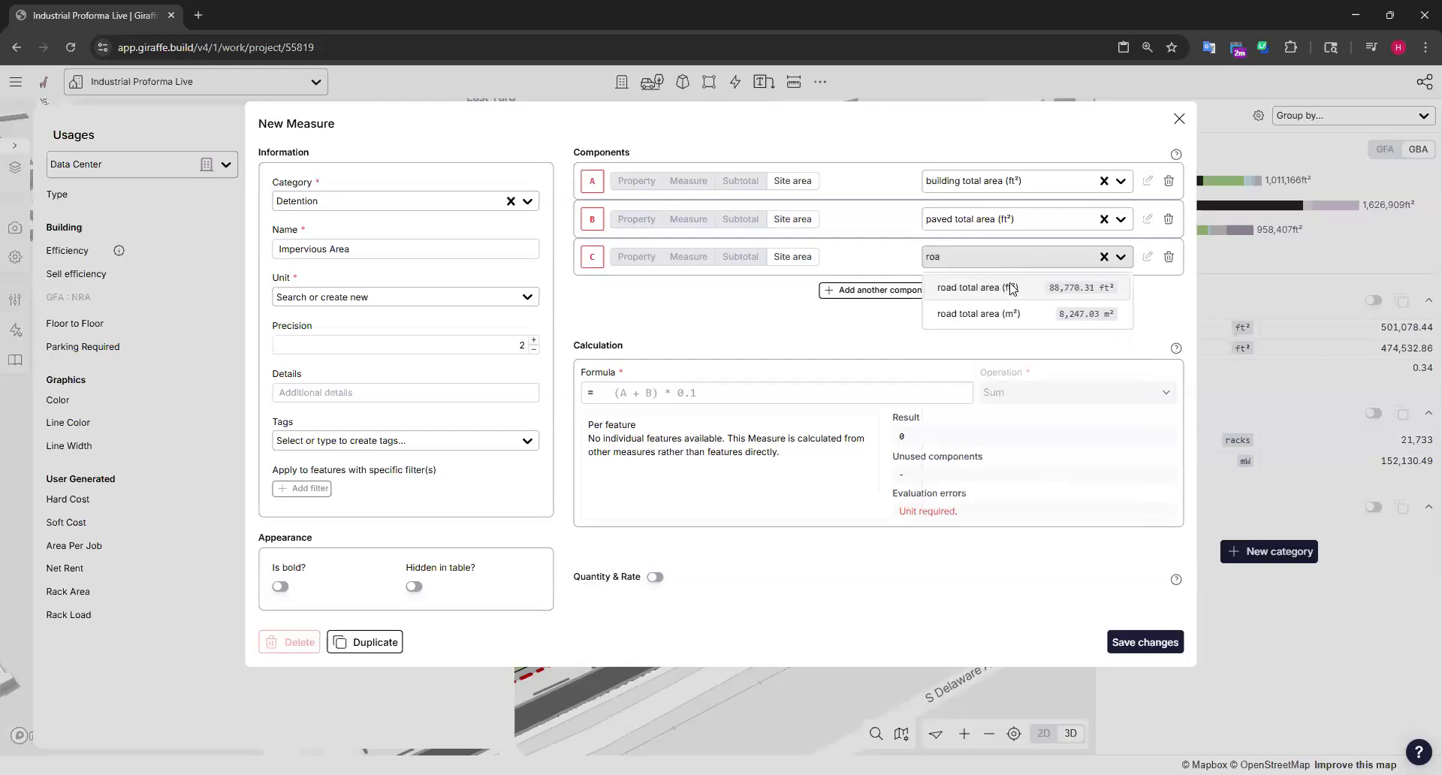
key("Return")
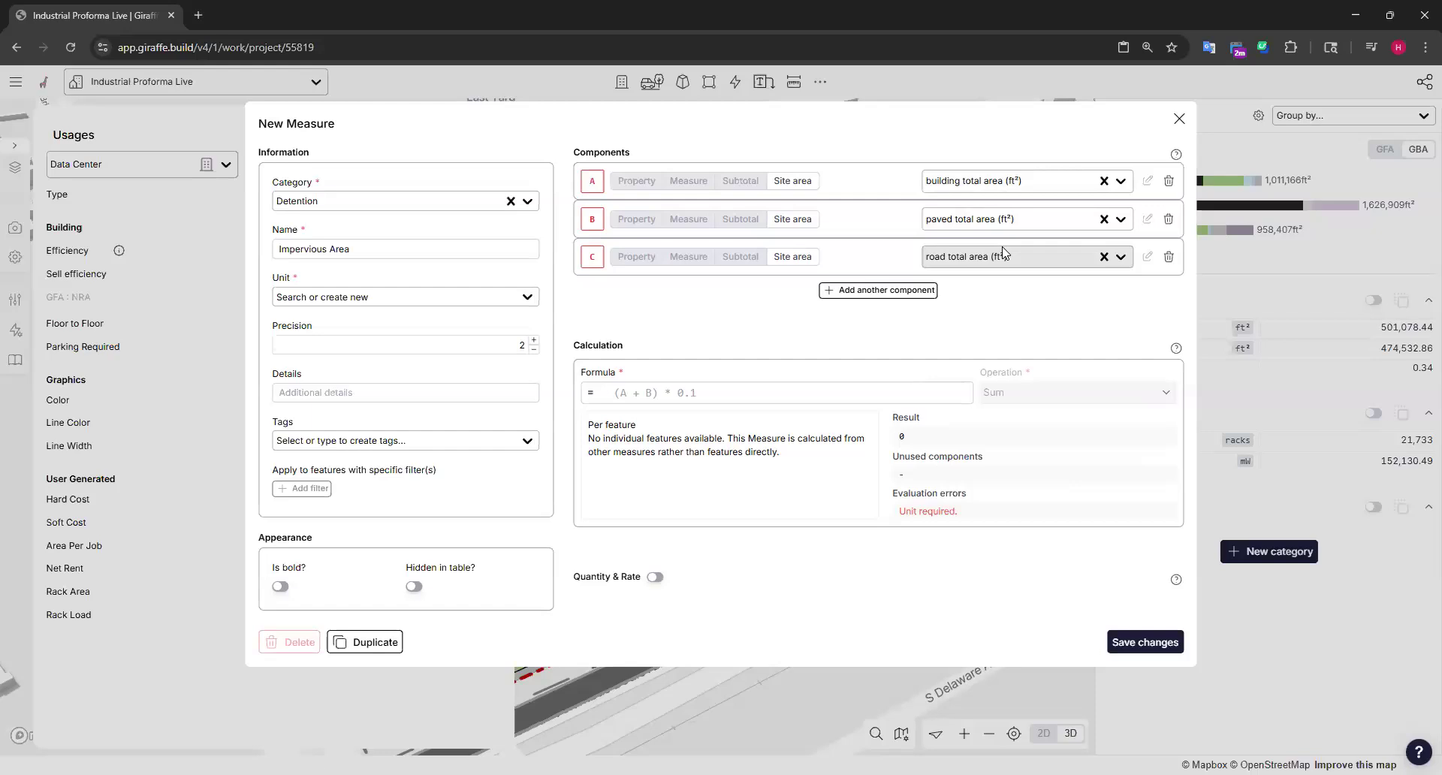
Step: Set the Impervious Area unit to Square Feet and its formula to A+B+C, and save the measure
left_click(433, 299)
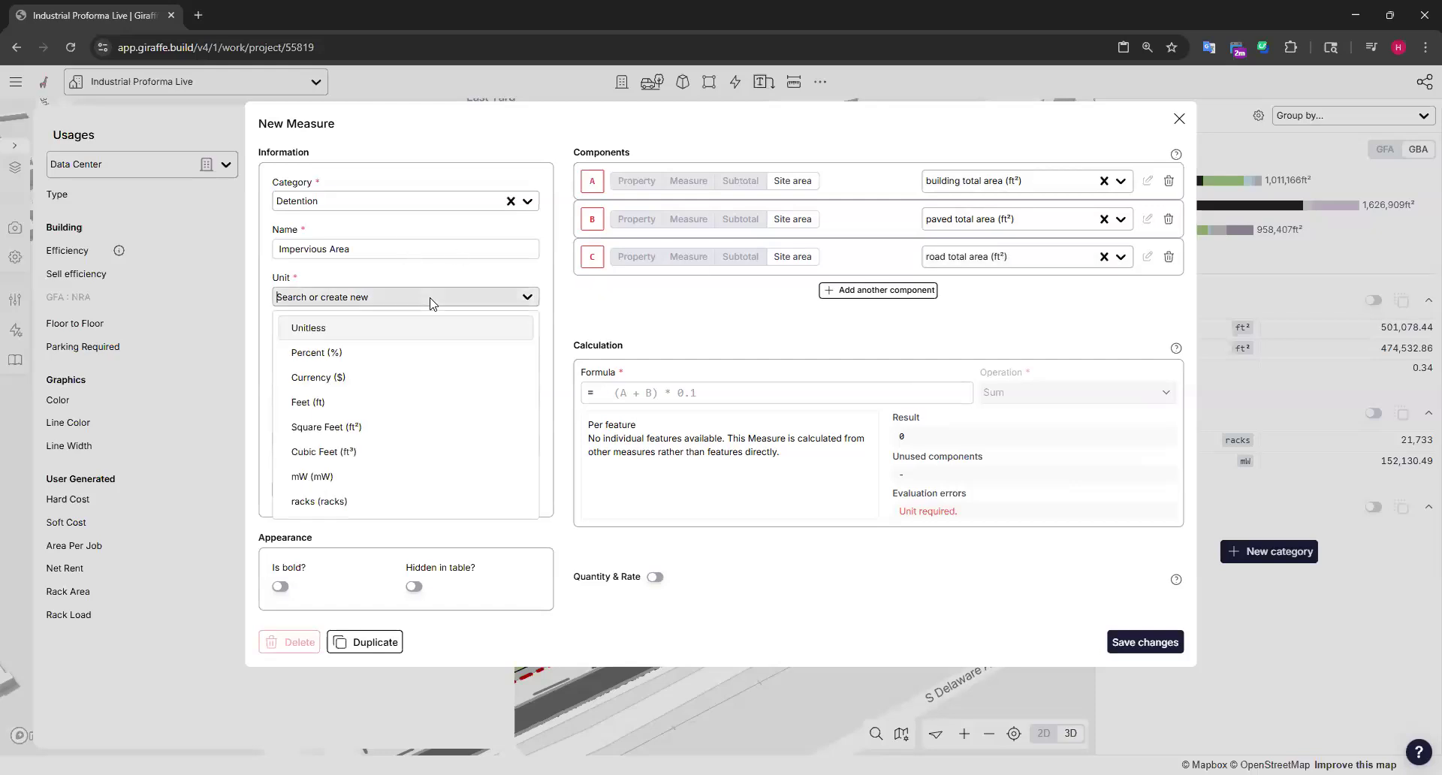
left_click(372, 428)
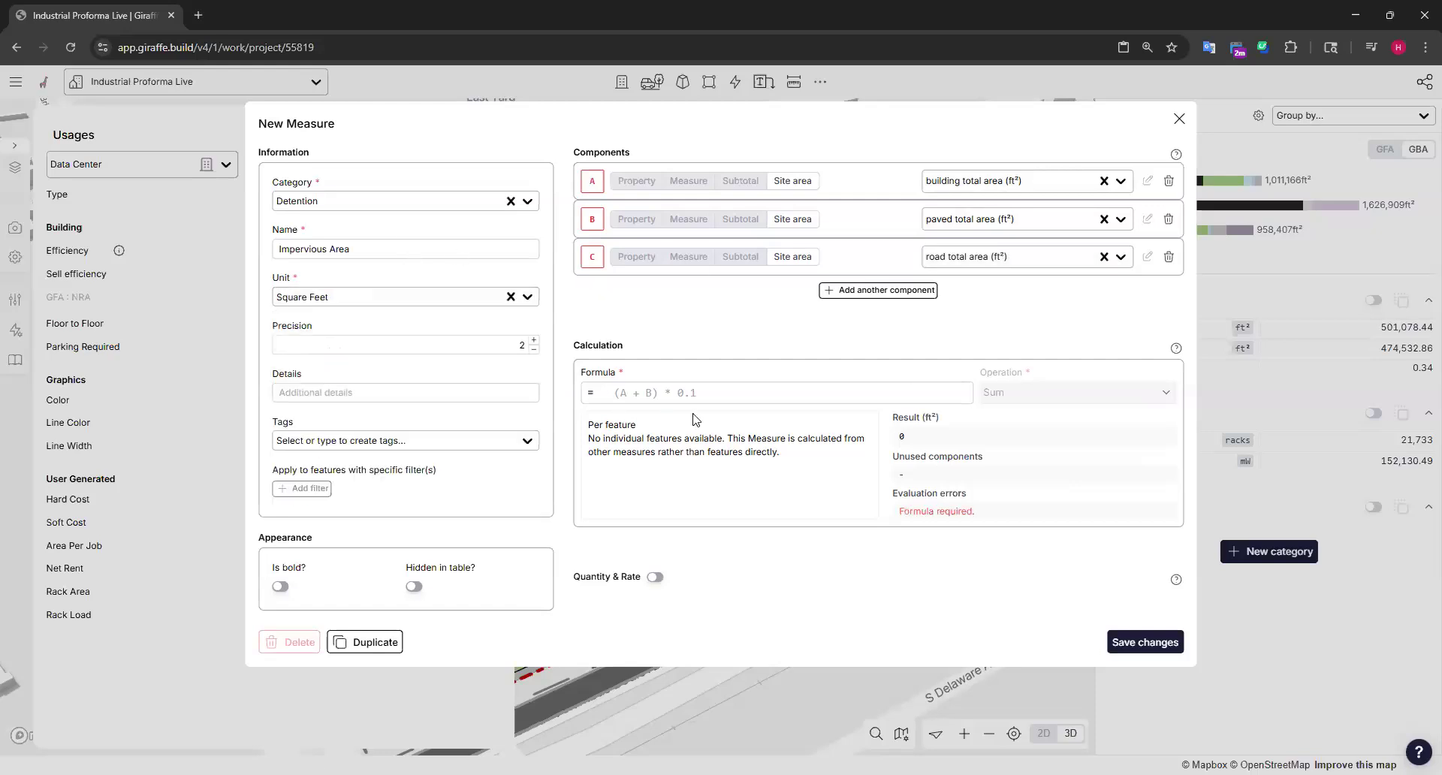
left_click(717, 391)
type("A")
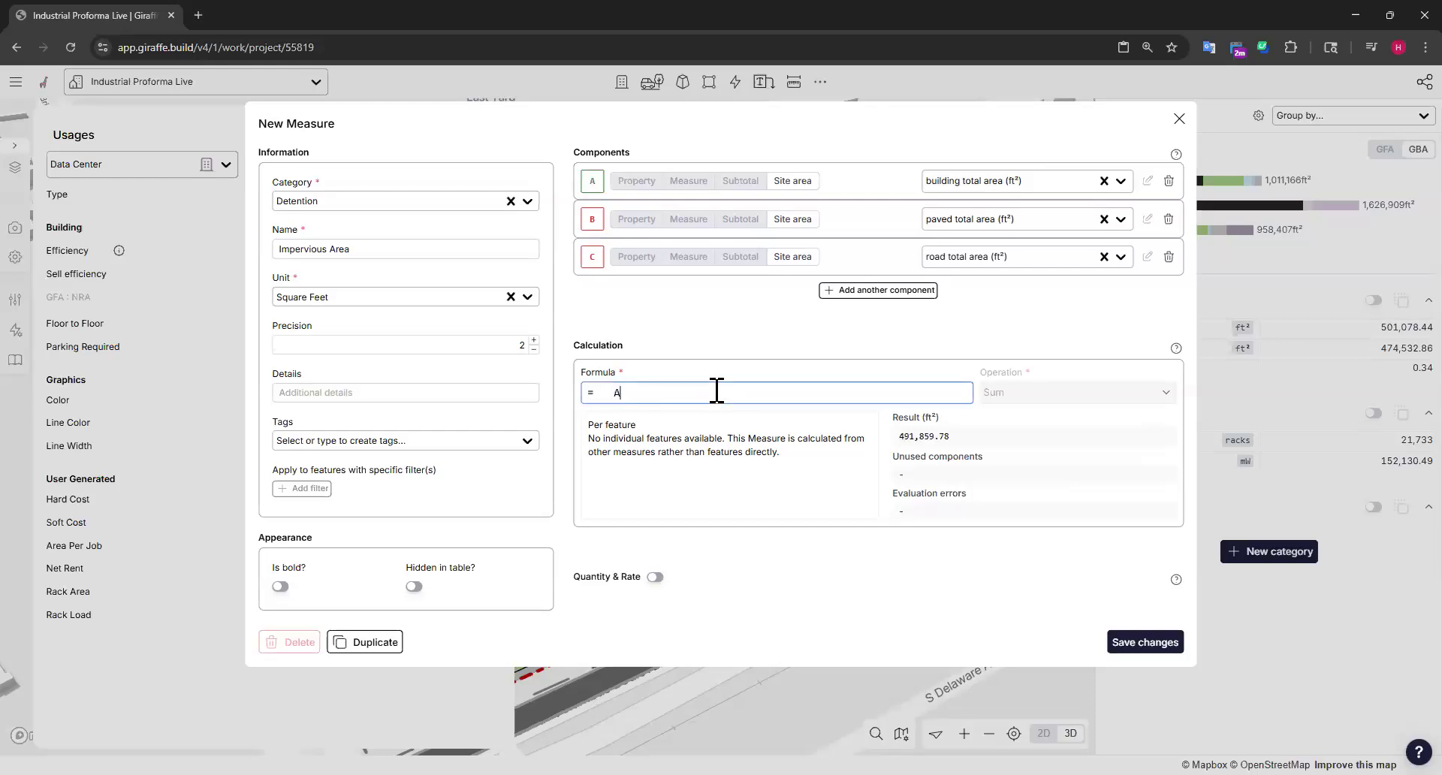
type("+B+C")
left_click(920, 439)
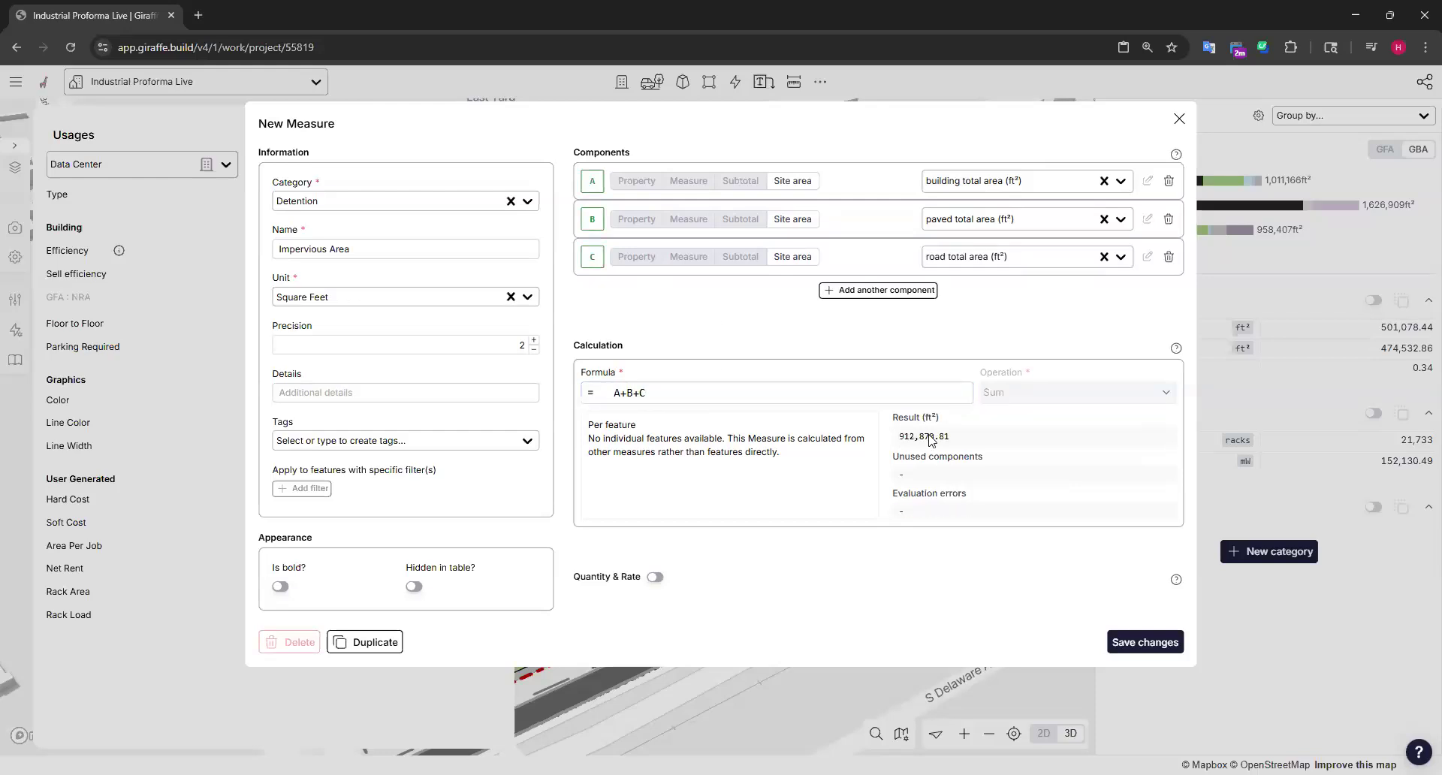
left_click(1143, 643)
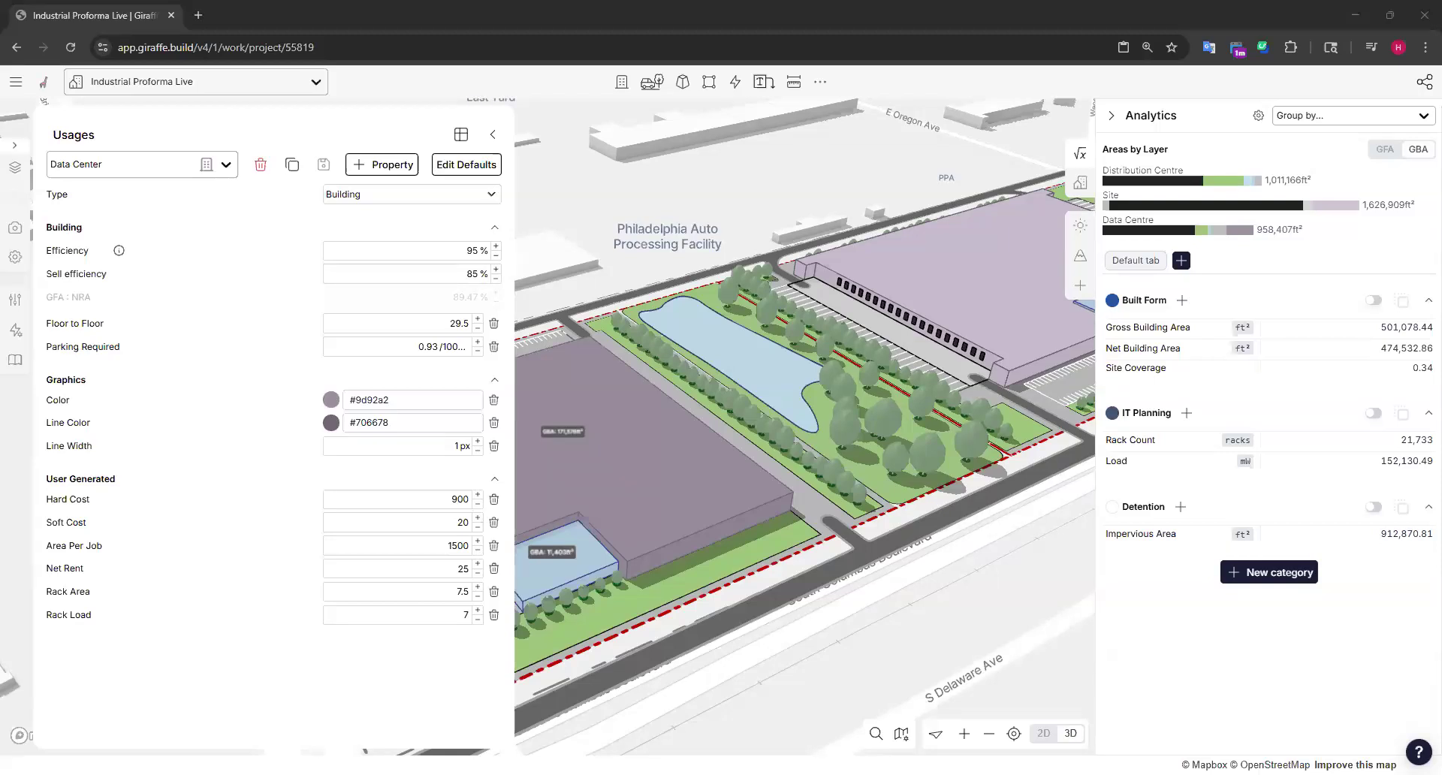
Step: Add a measure named "Detention Coefficient" to the Detention category and set its unit to Unitless
left_click(1181, 507)
left_click(361, 247)
type("D")
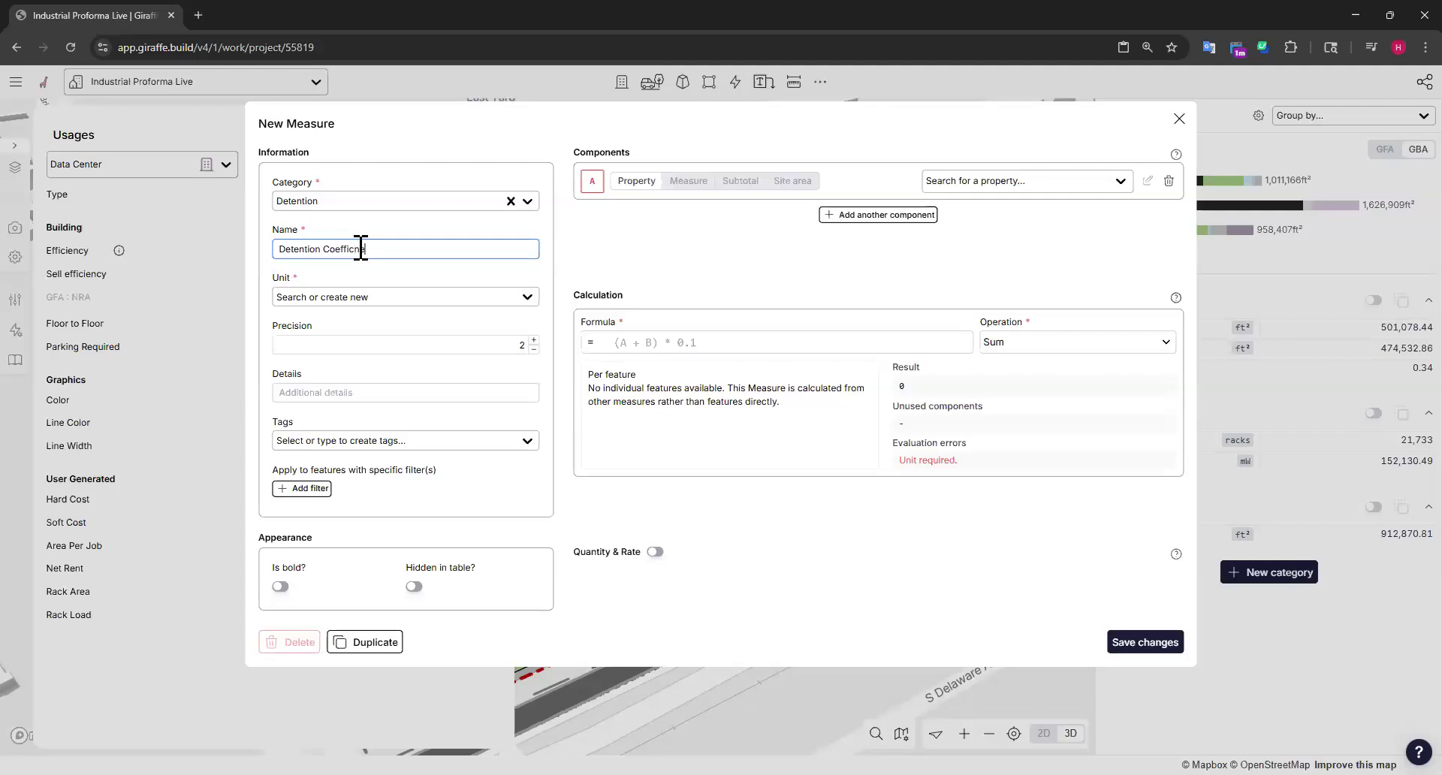
type("etention Coefficient")
left_click(369, 297)
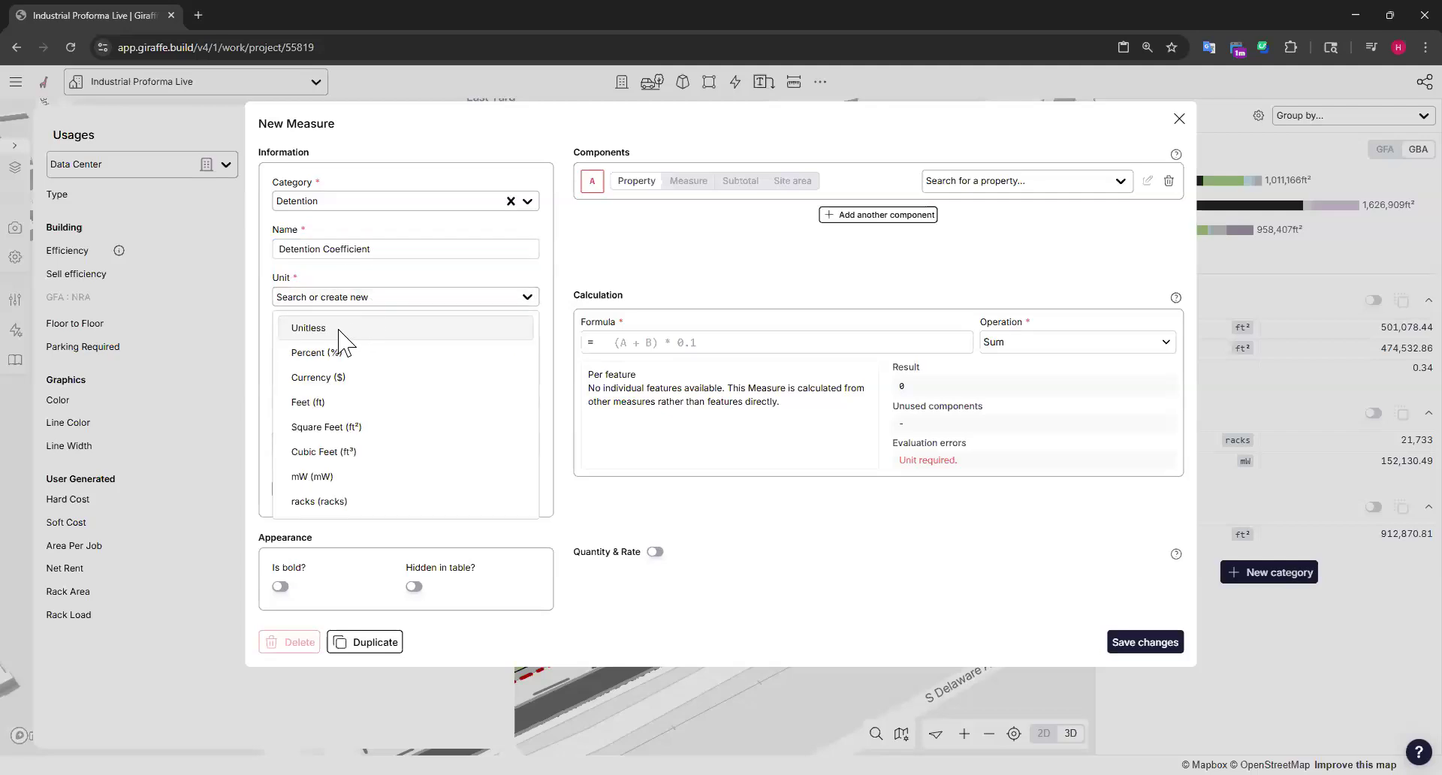
left_click(342, 332)
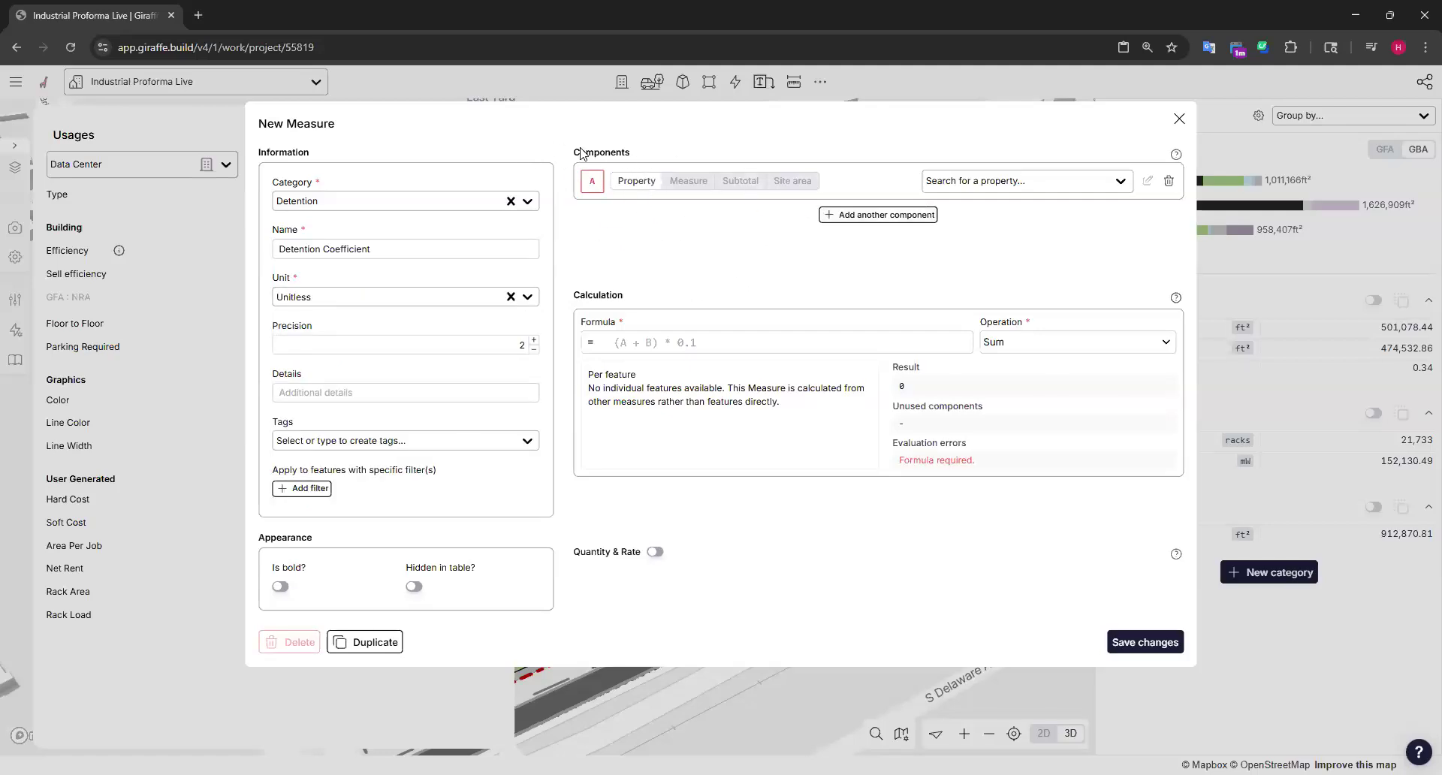
Step: Remove the empty component from the Detention Coefficient measure, enter the constant formula .6, and save the measure
left_click(1169, 181)
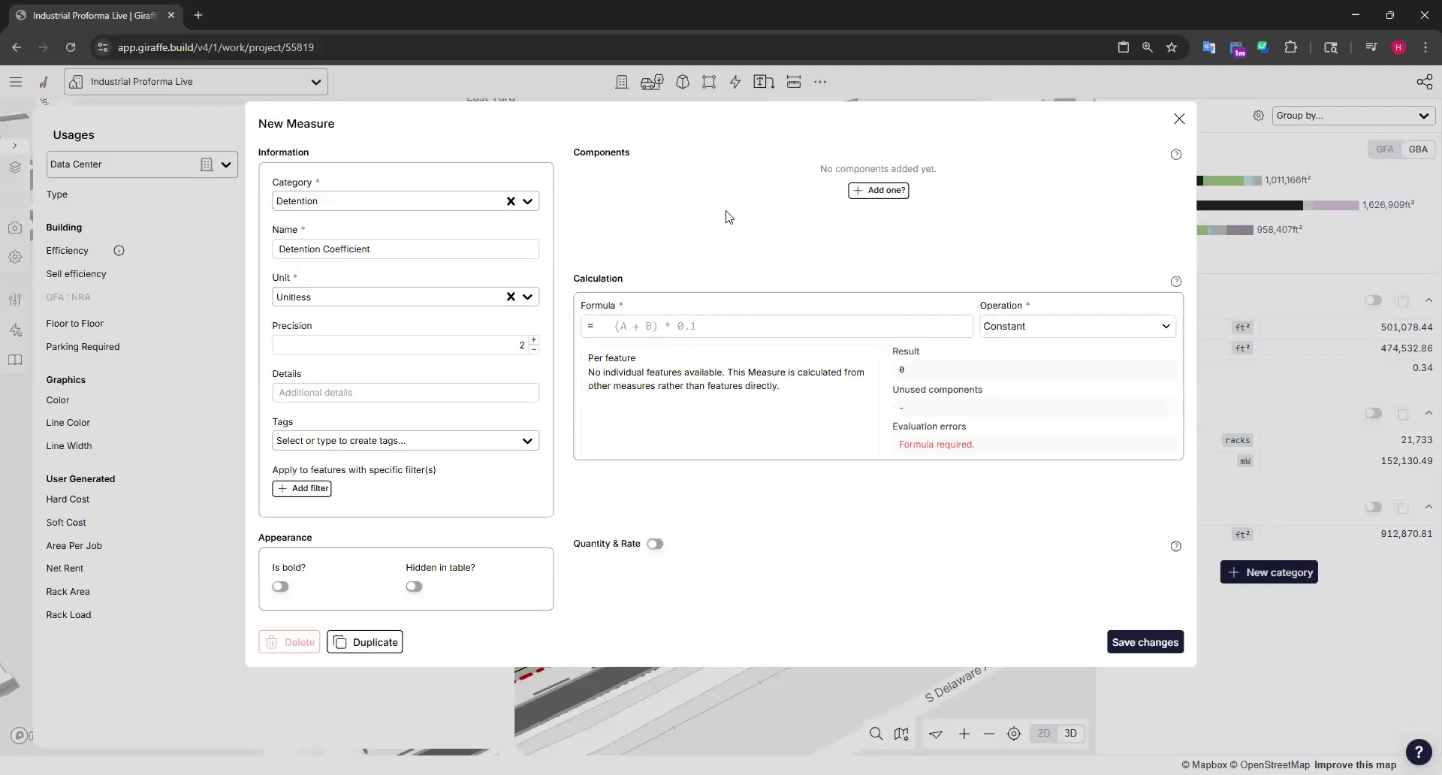
left_click(667, 325)
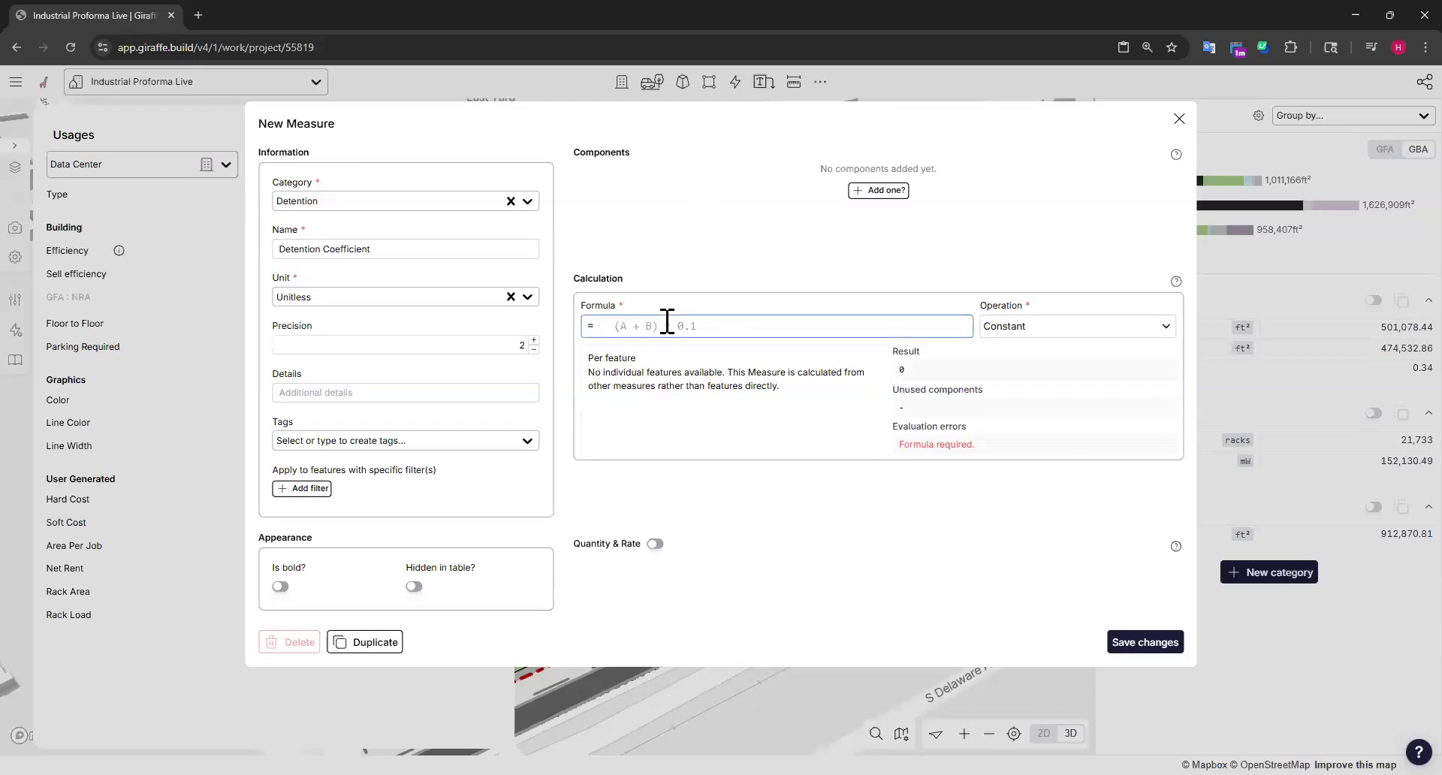
type(".6")
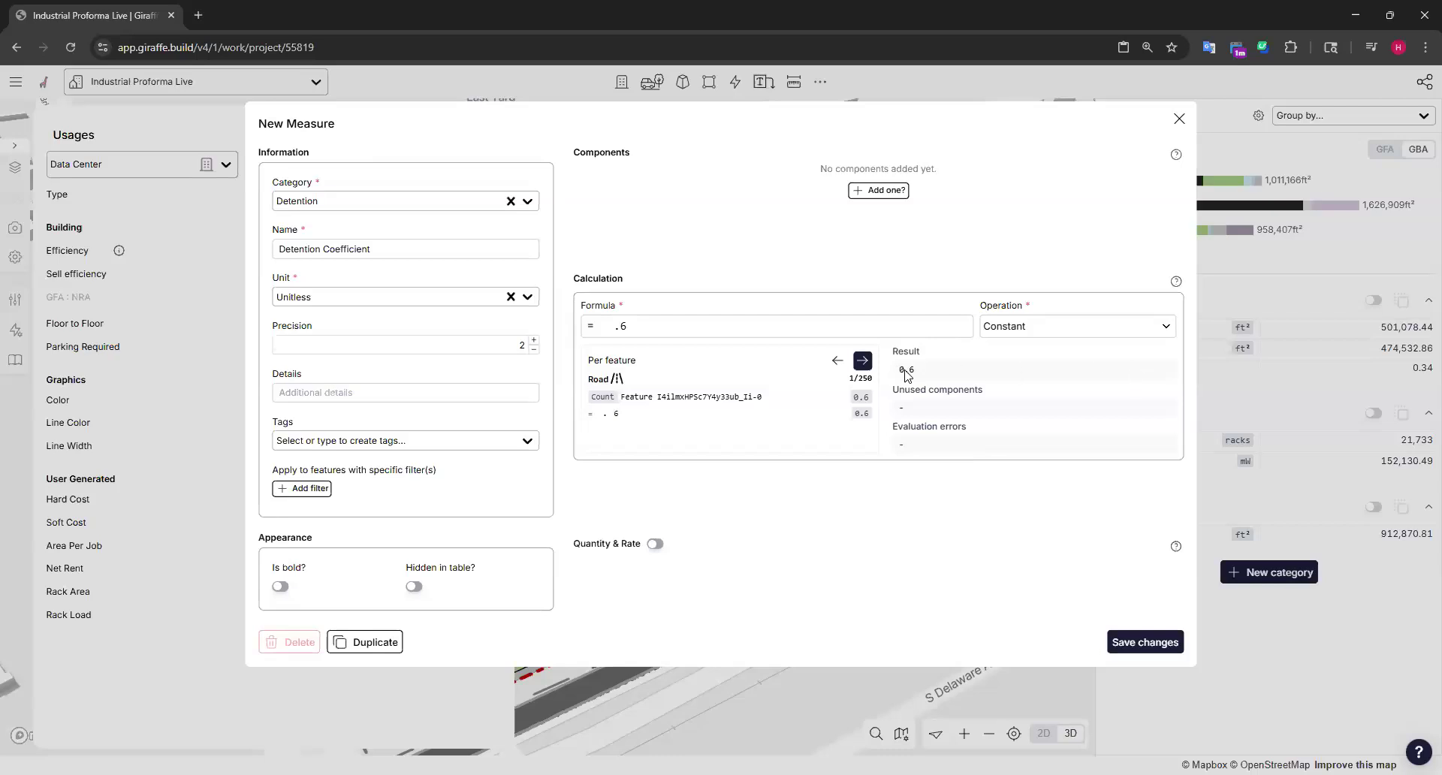
left_click(1145, 642)
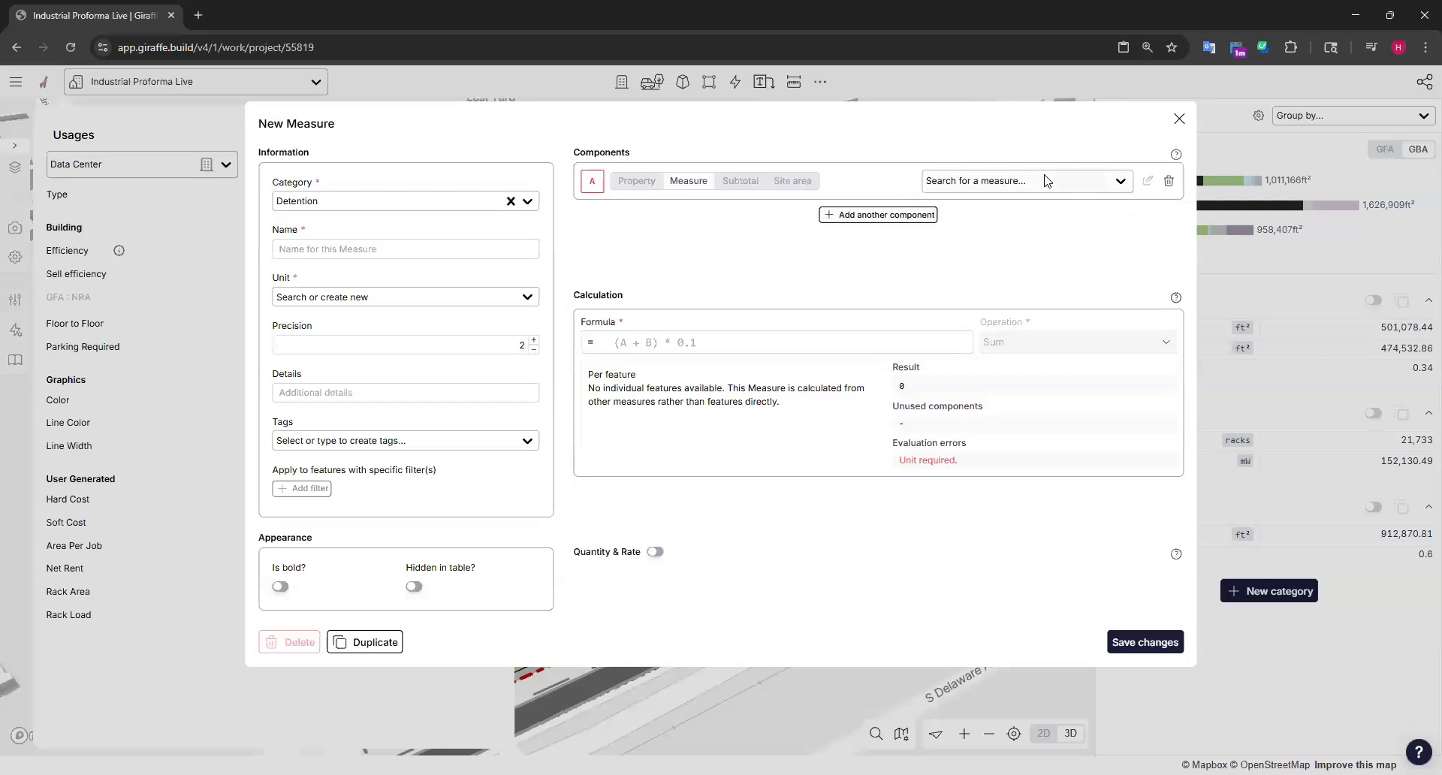
left_click(1043, 181)
type("im")
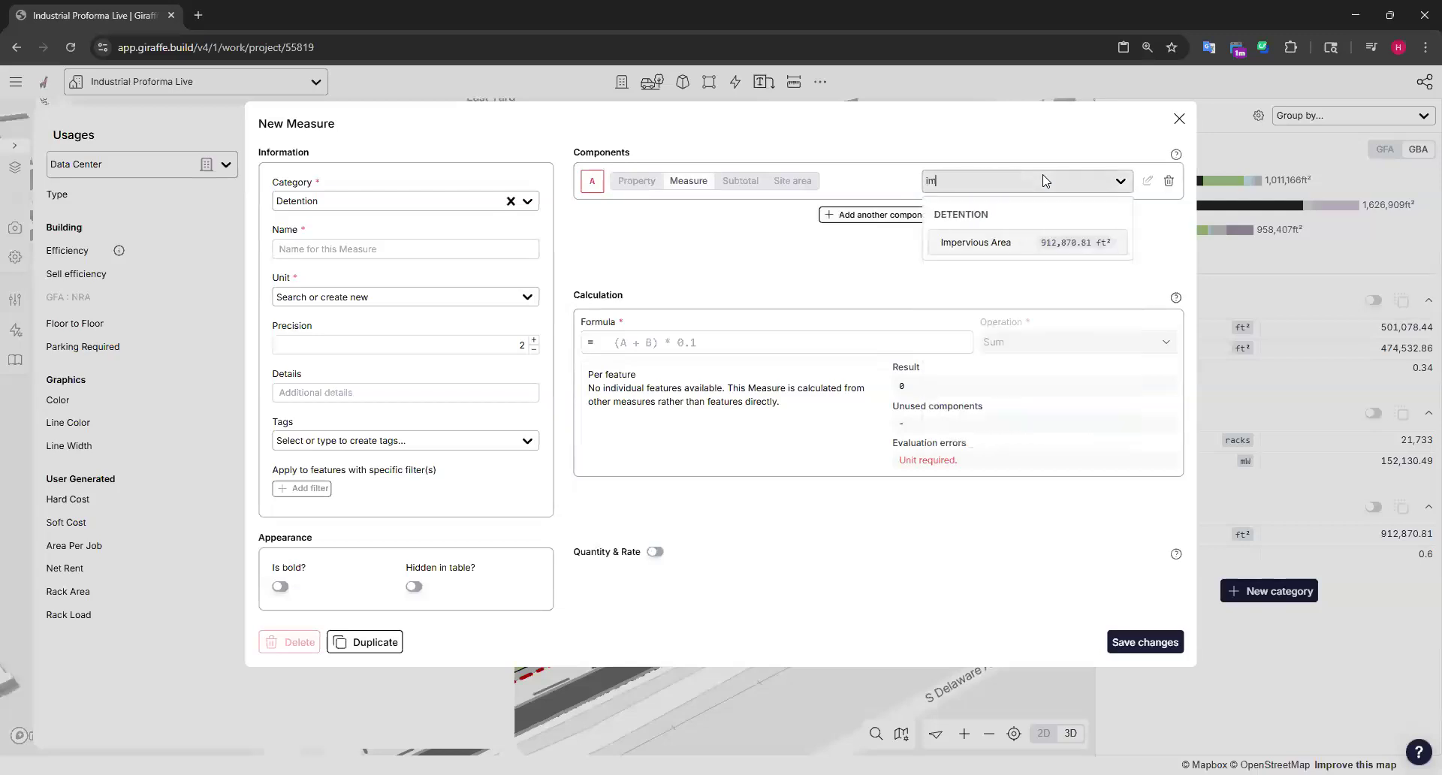
left_click(954, 239)
left_click(915, 216)
left_click(1004, 226)
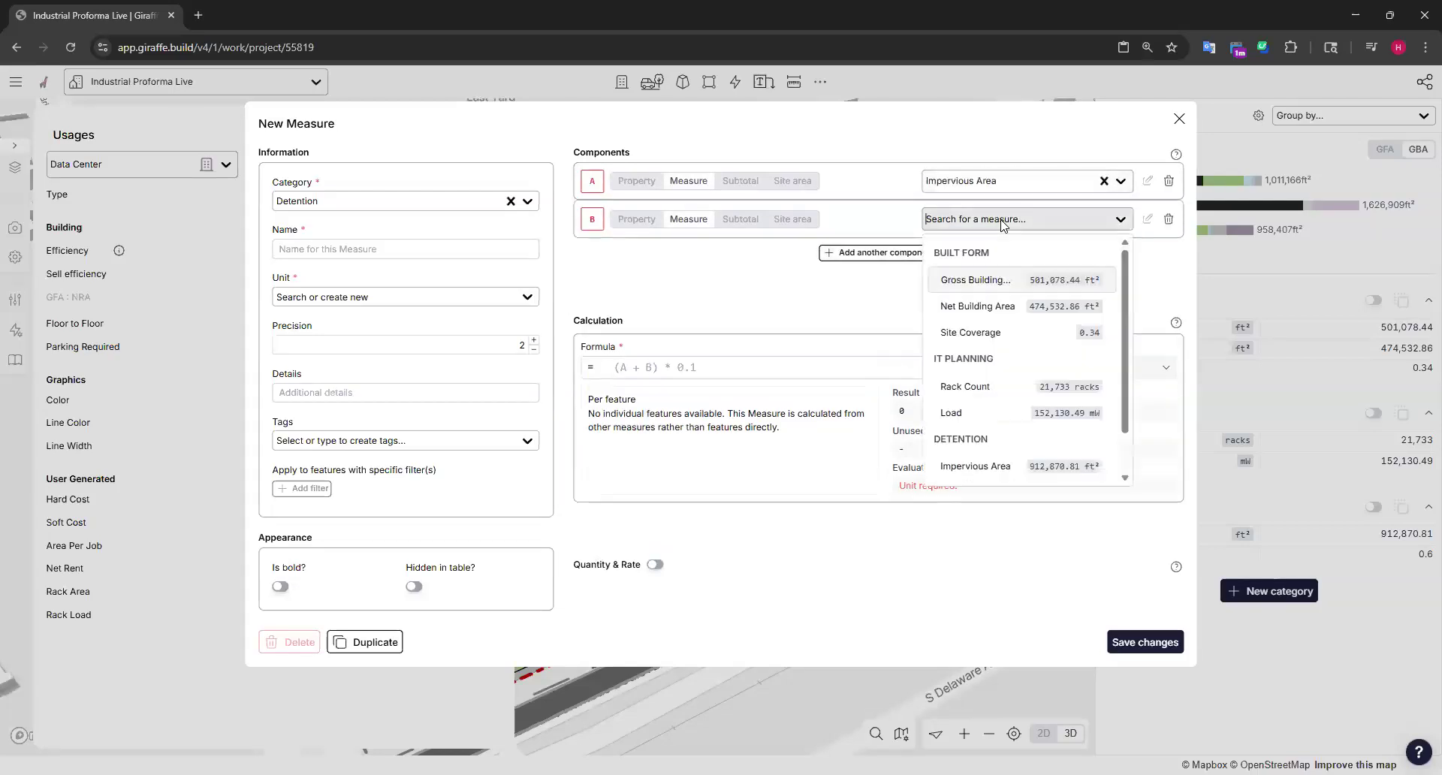
type("co")
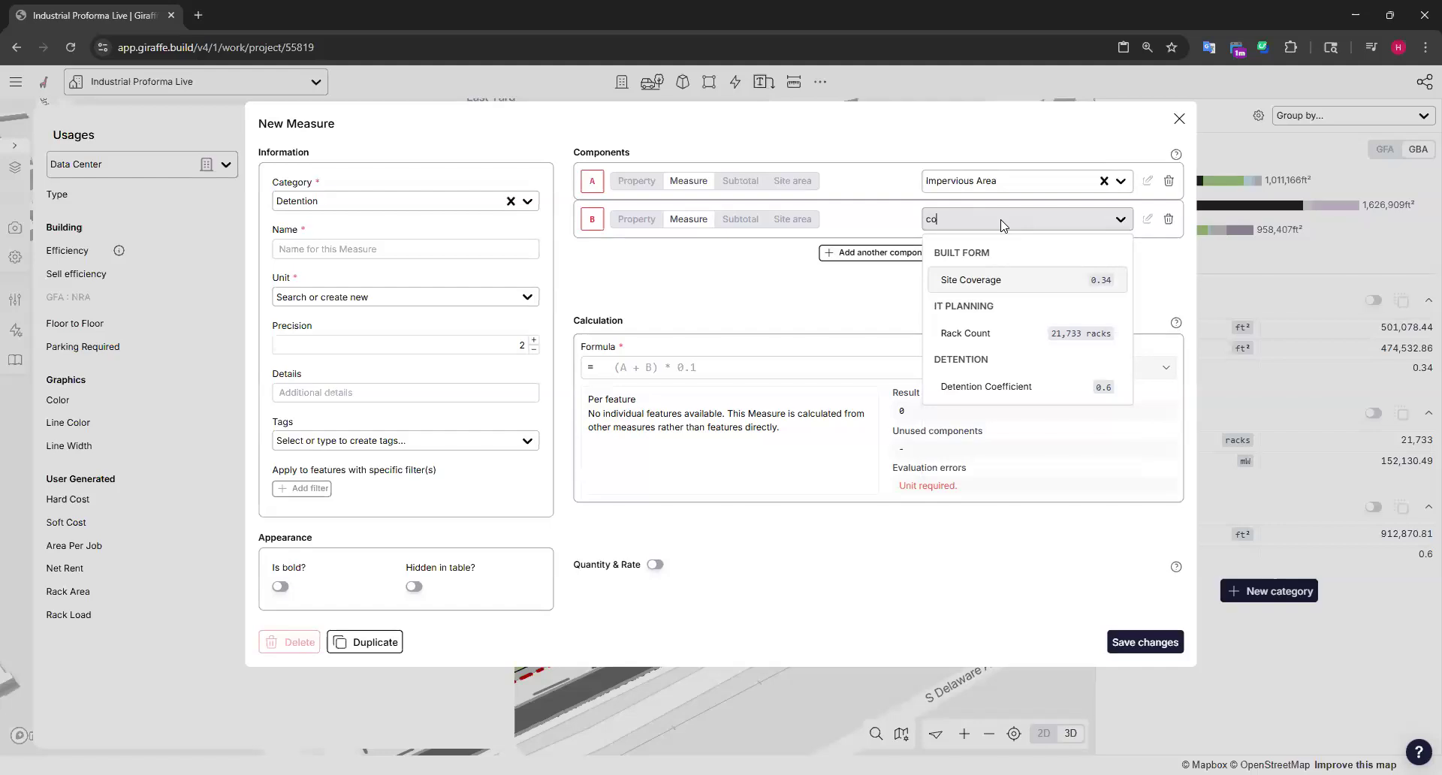
left_click(1023, 387)
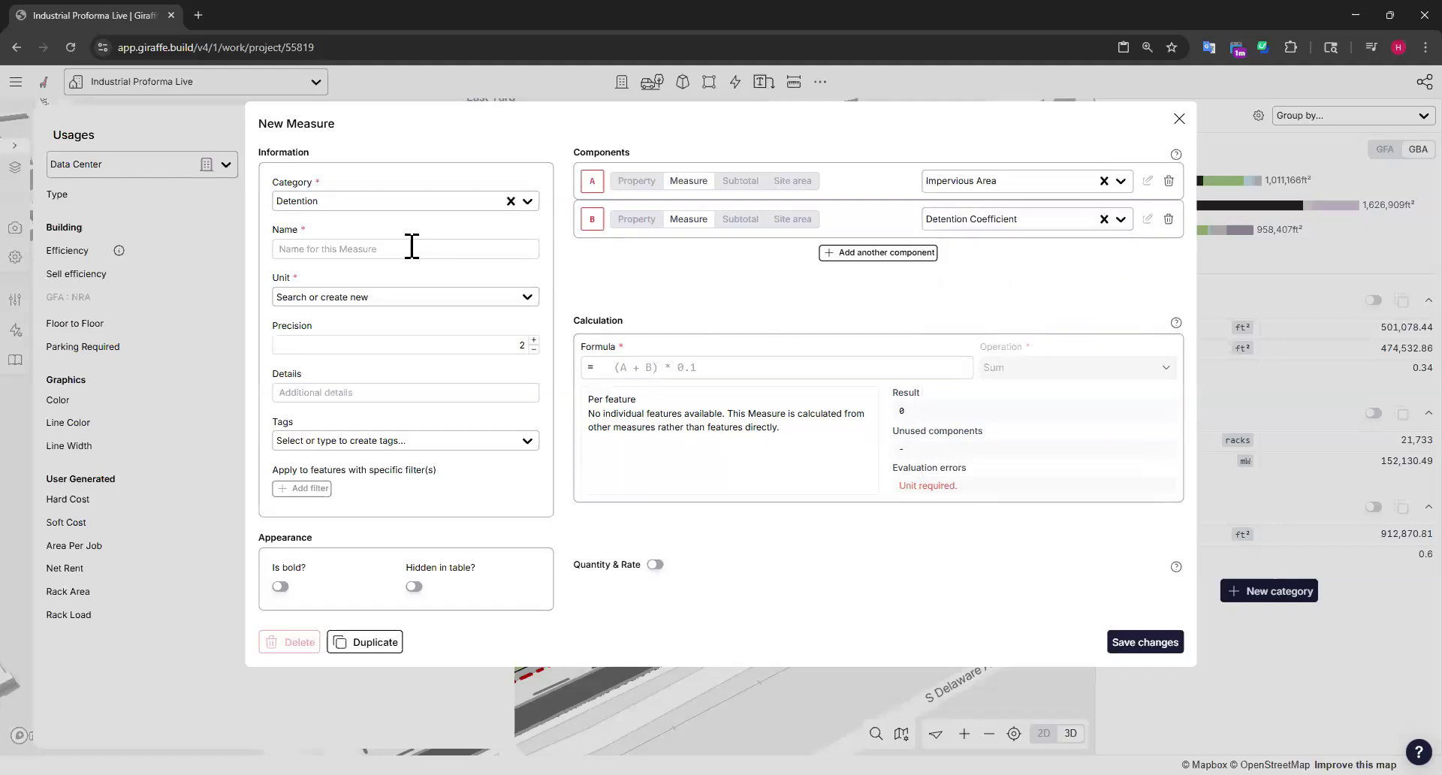
key("l")
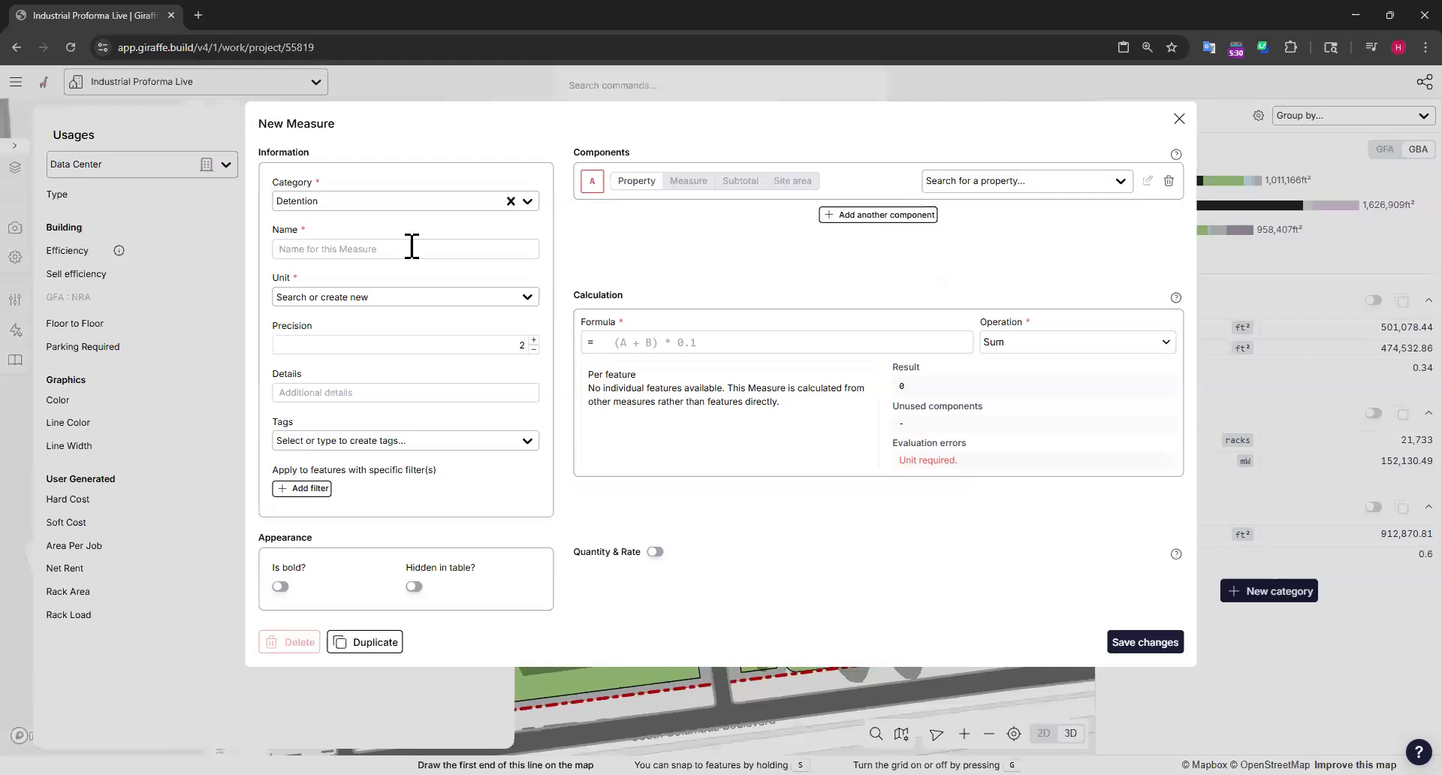
Step: Name the new Detention measure "Req'd Detention" and set its unit to Cubic Feet
left_click(412, 248)
type("Req'd Detention")
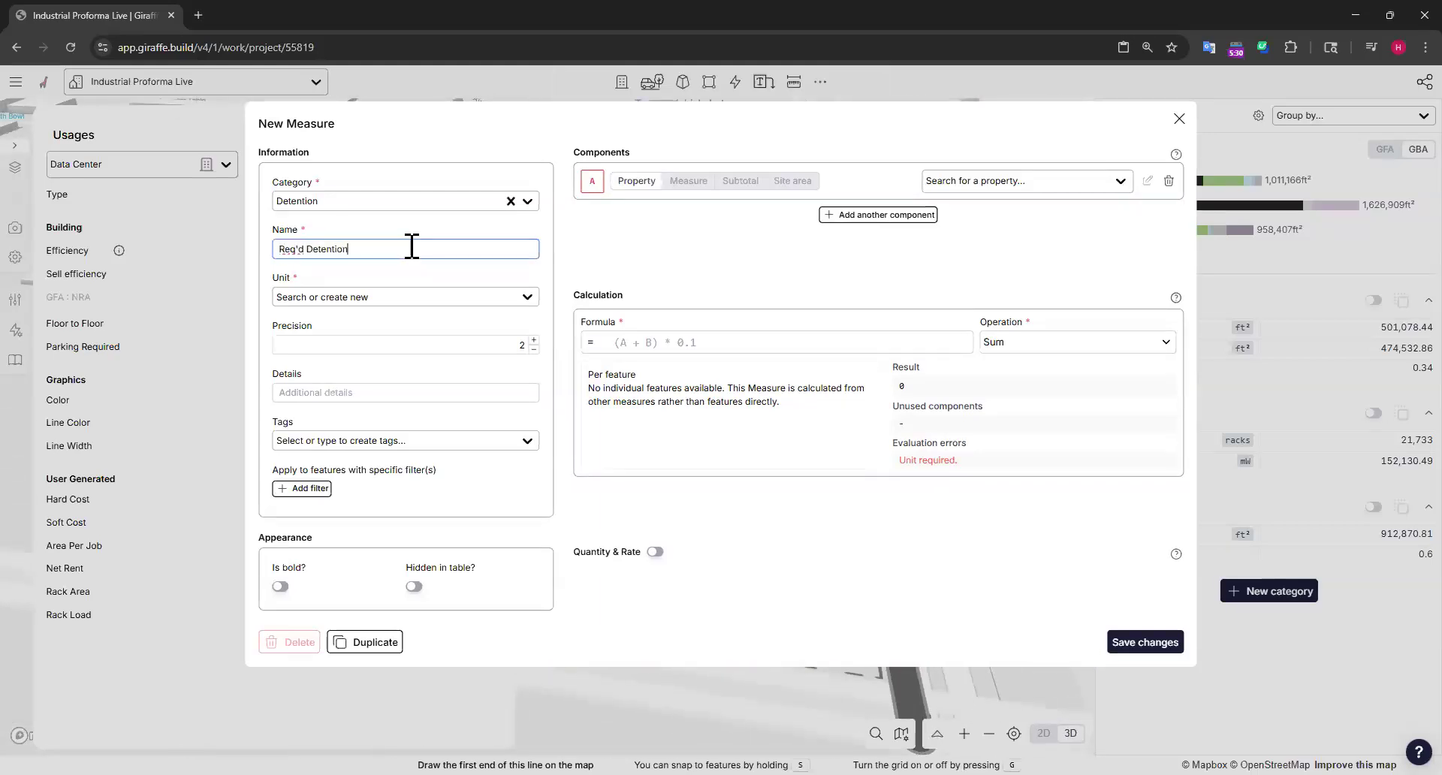
left_click(405, 302)
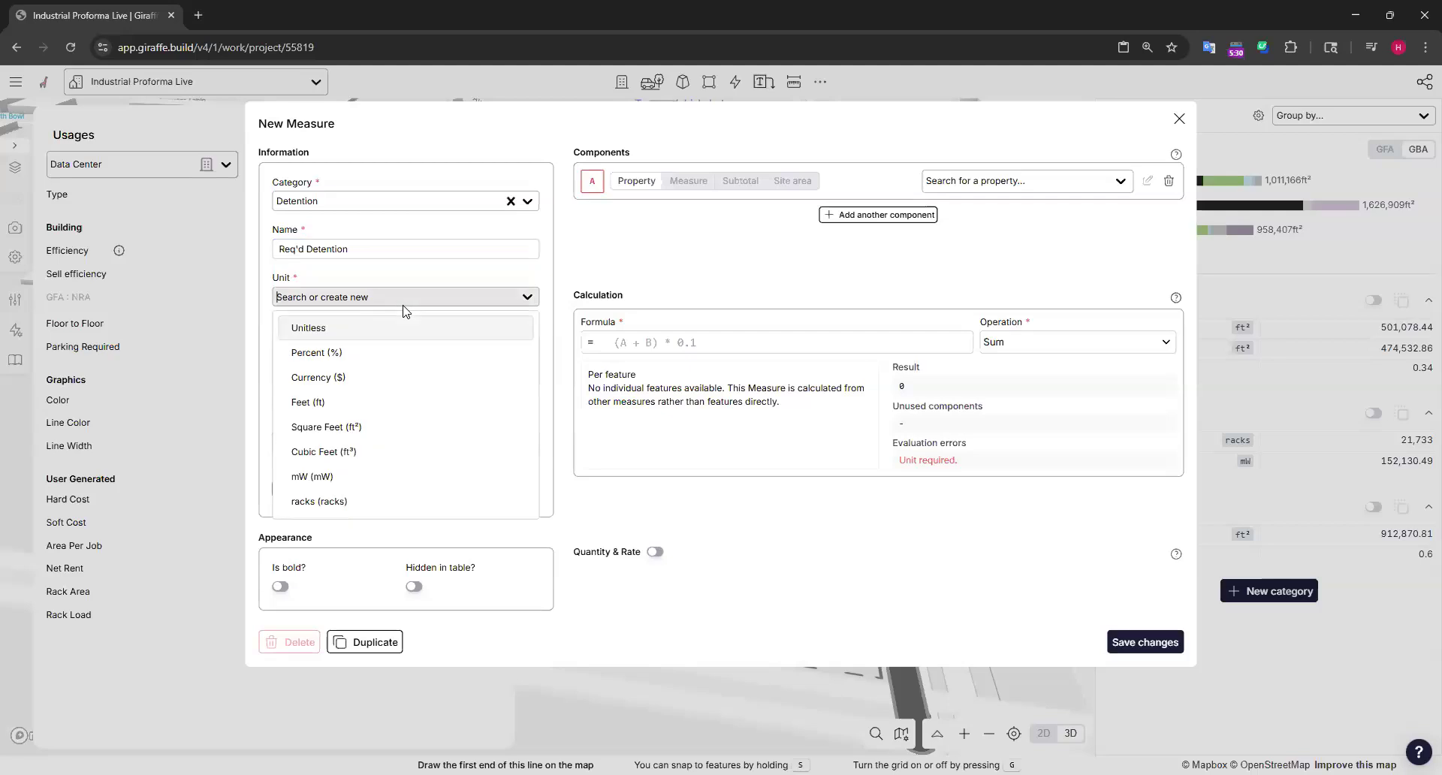
left_click(356, 452)
left_click(664, 343)
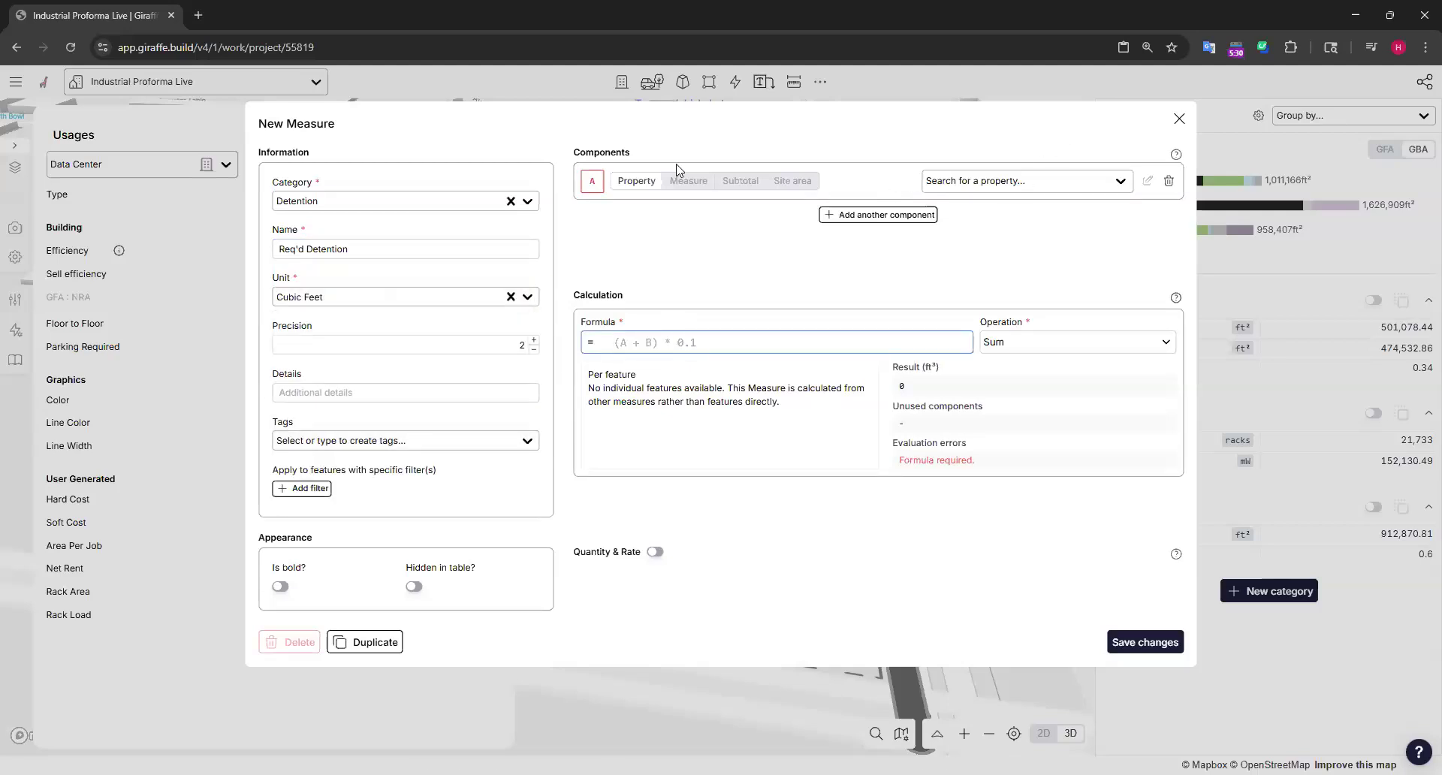
Step: Add the Impervious Area measure as component A and the Detention Coefficient measure as component B
left_click(695, 181)
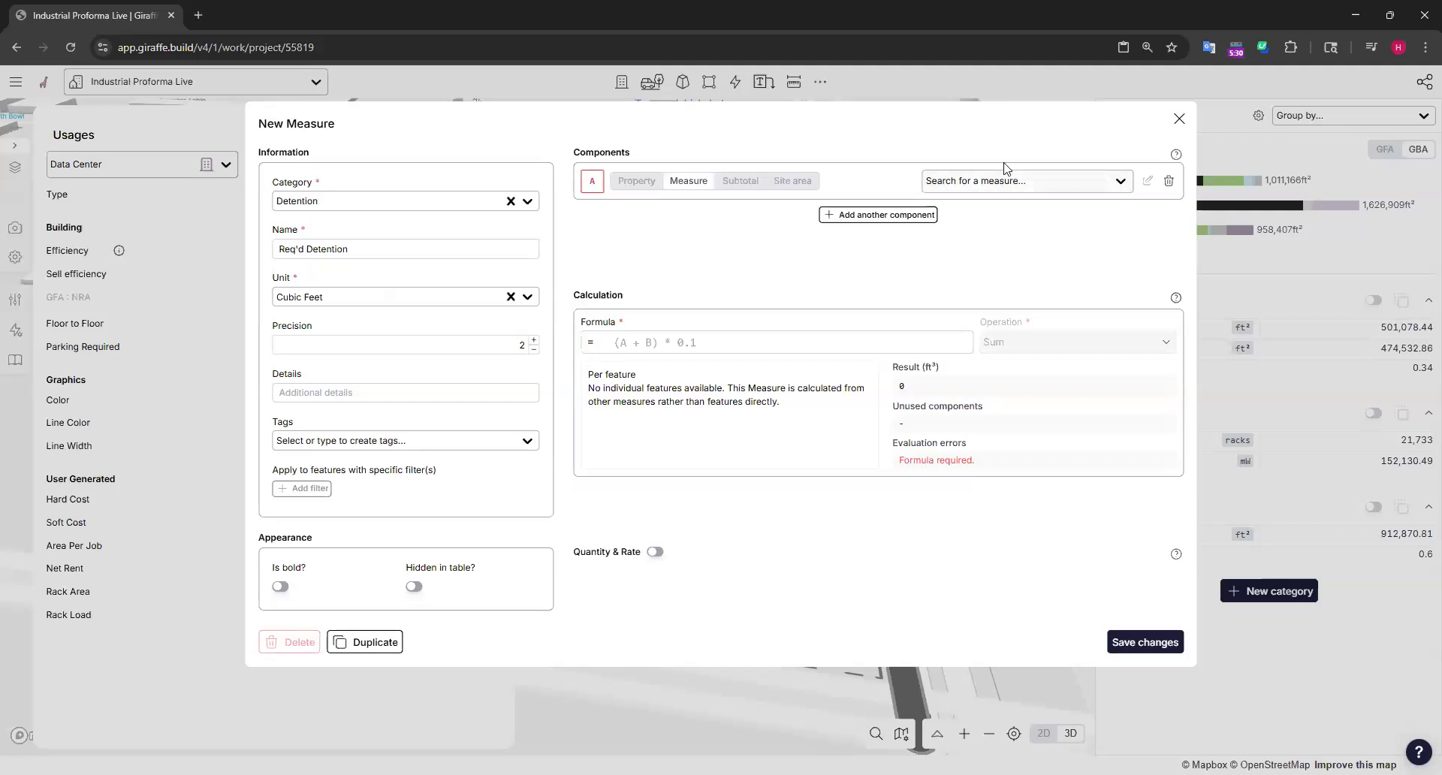
left_click(1003, 185)
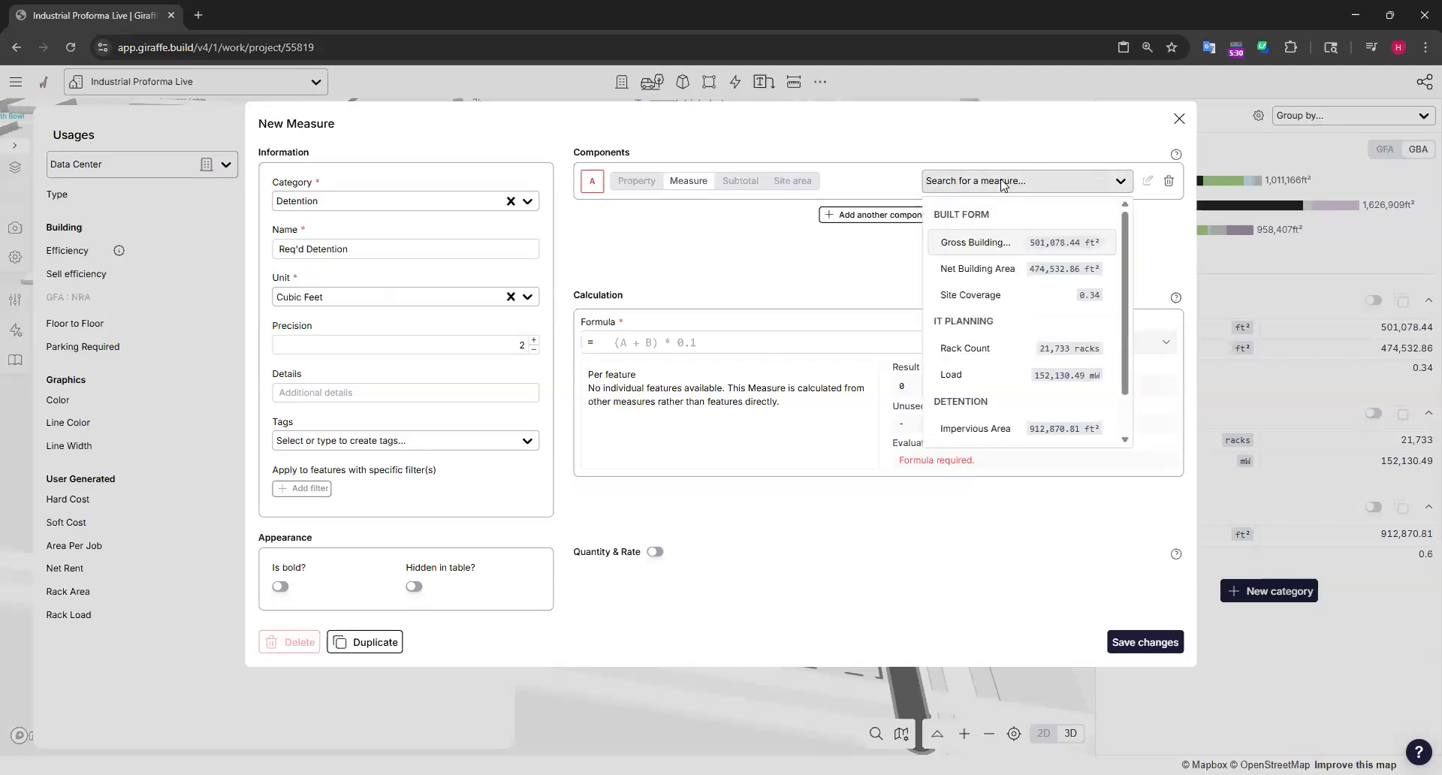
type("im")
left_click(976, 242)
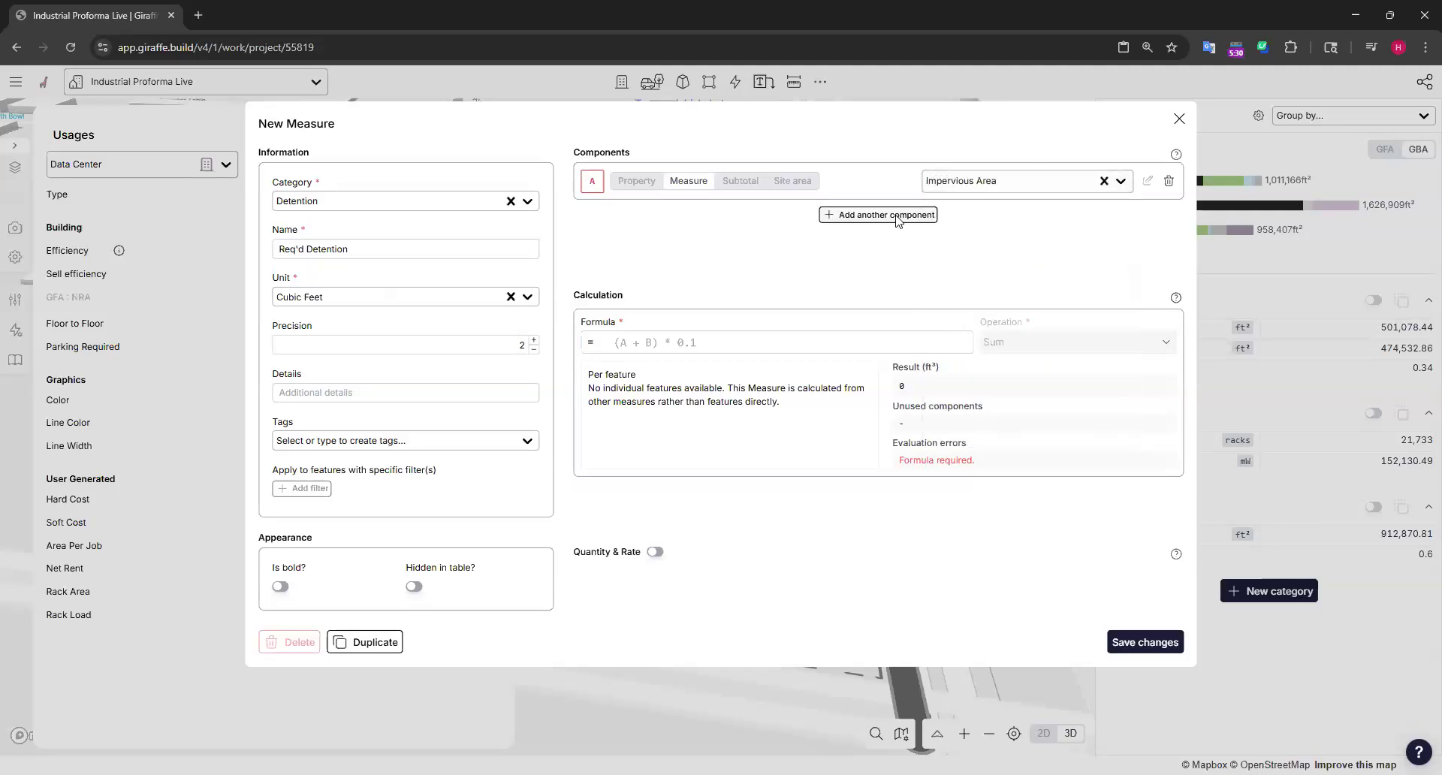
left_click(901, 218)
left_click(971, 219)
key("BackSpace")
type("co")
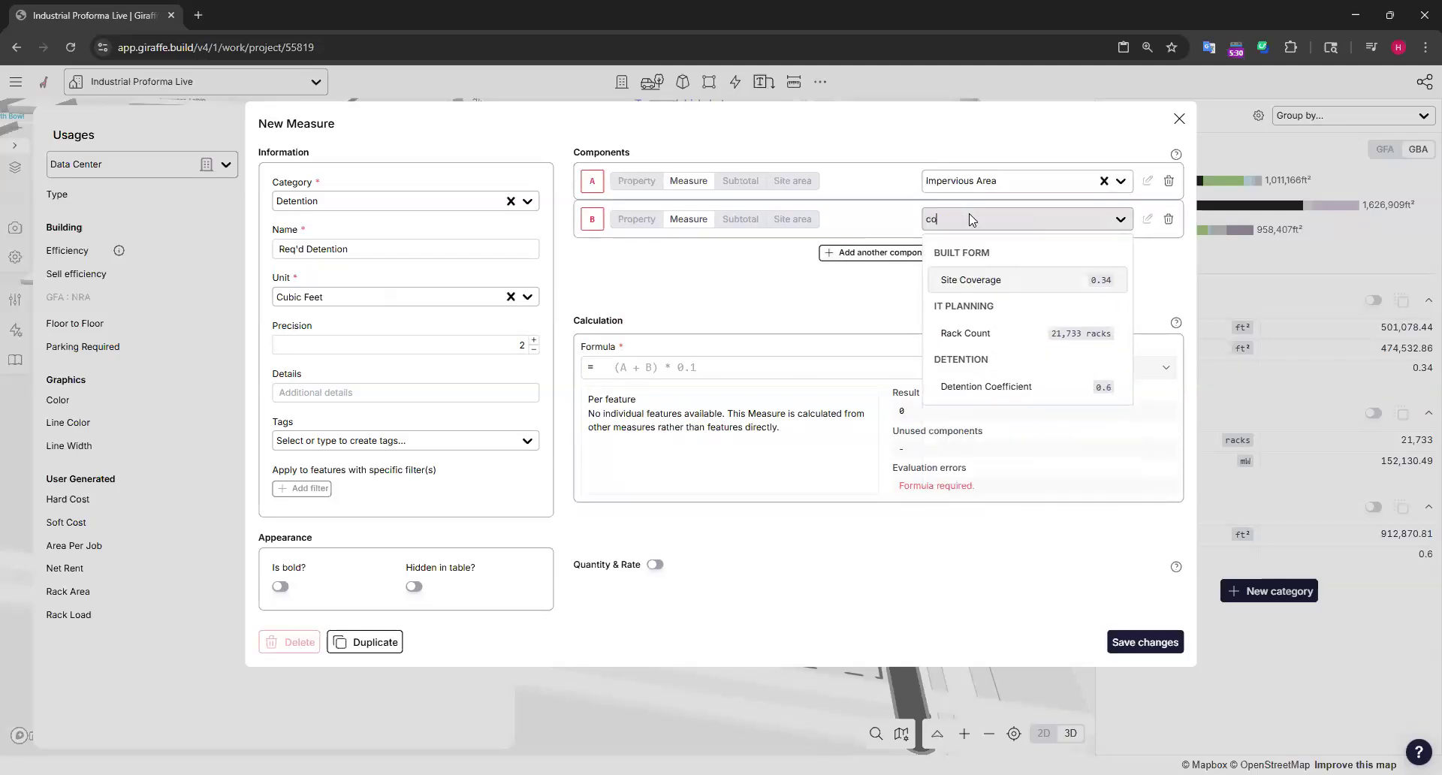
left_click(1014, 400)
Step: Set the Req'd Detention formula to A*B and save the measure
left_click(707, 370)
type("A*B")
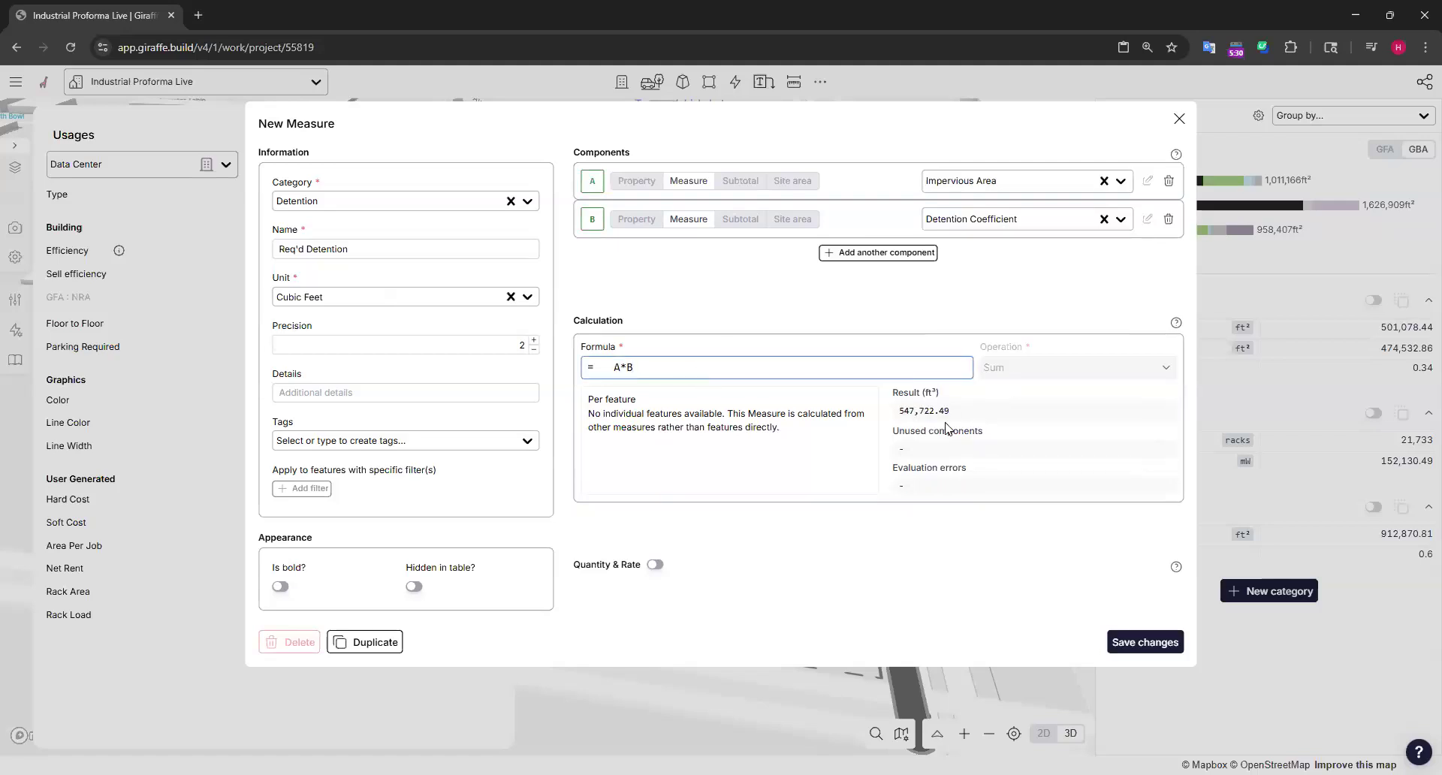
left_click(1151, 646)
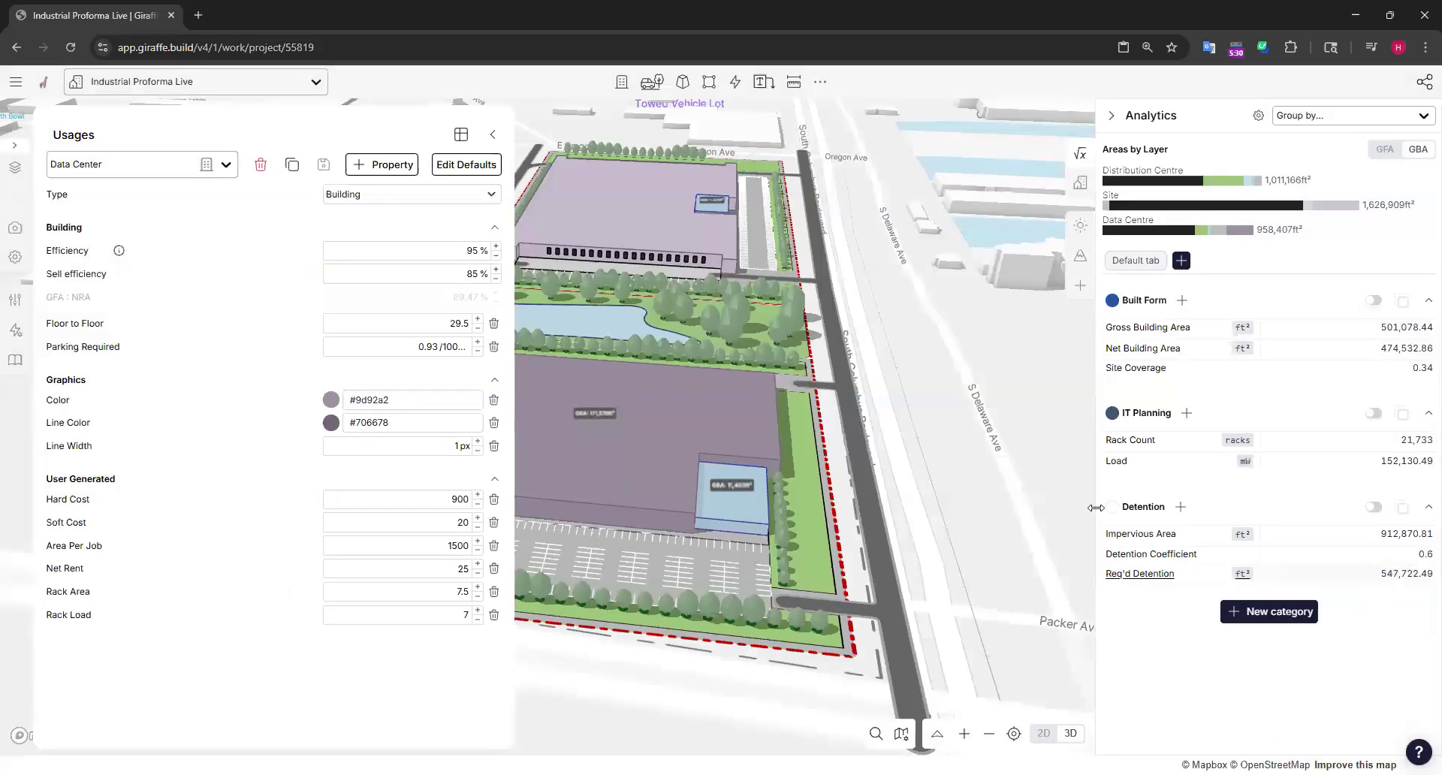
Step: Select the detention basin pond between the two buildings and open its properties to check the water depth
right_click_drag(957, 413, 924, 438)
left_click(969, 392)
left_click(683, 288)
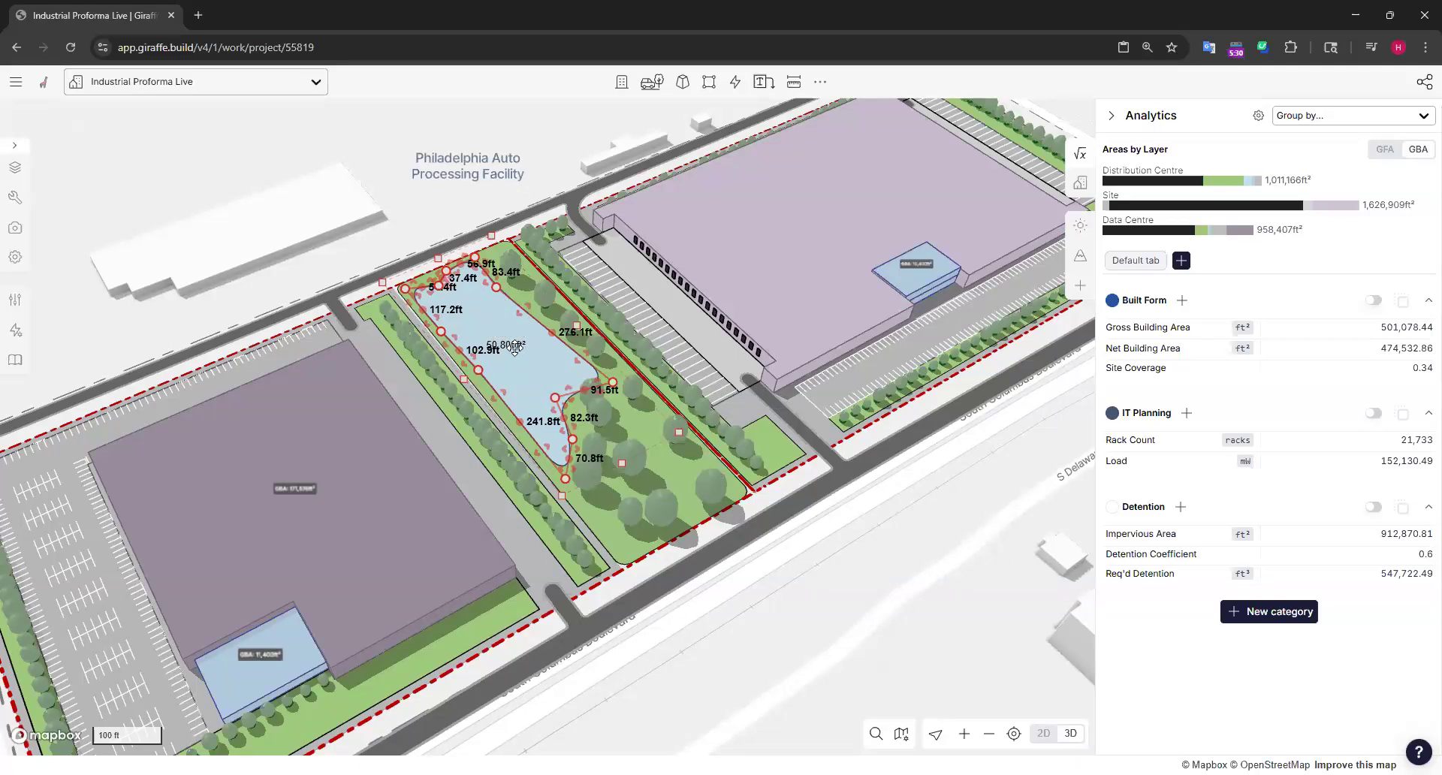
left_click(14, 198)
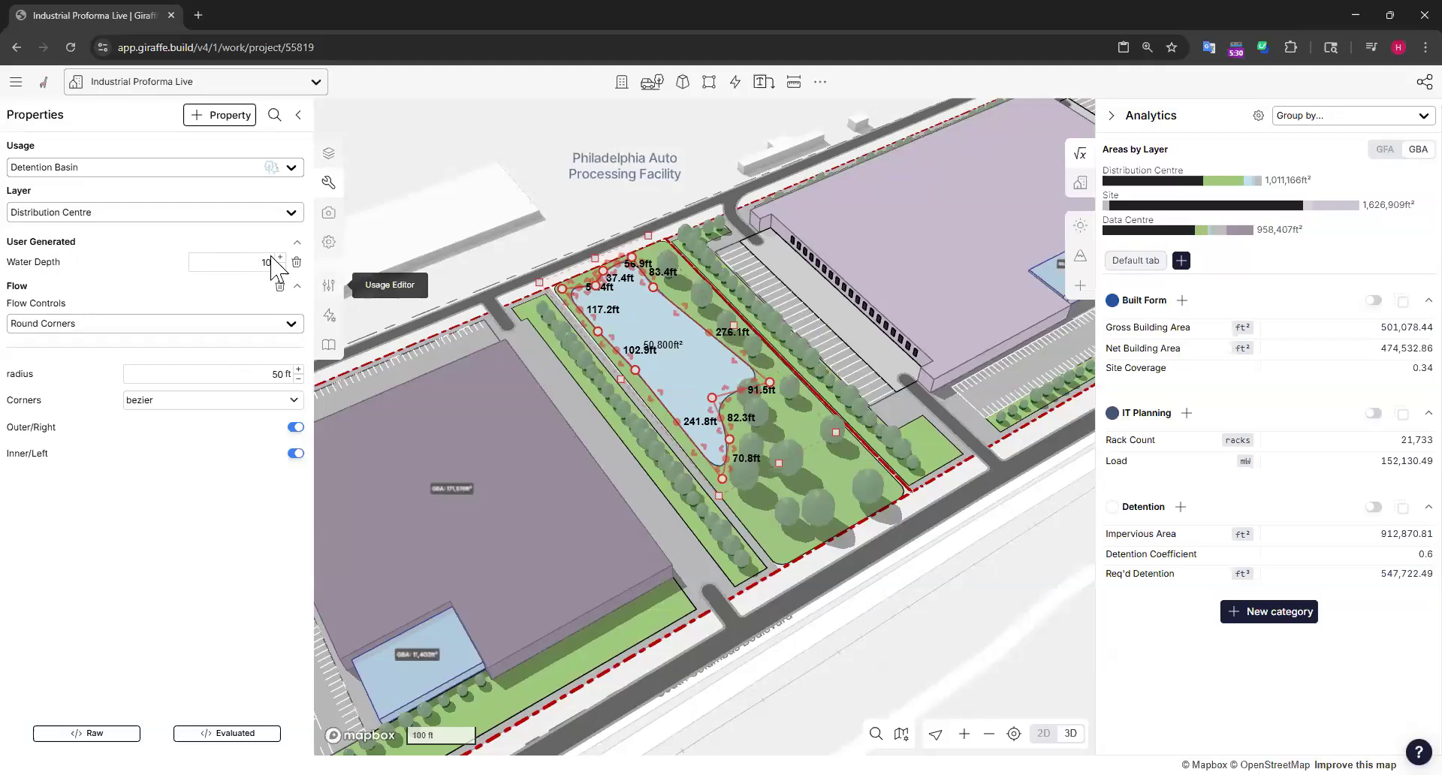
Step: Add another measure to the Detention category and name it "Detention Volume"
left_click(1181, 507)
left_click(321, 249)
type("Detention Vol")
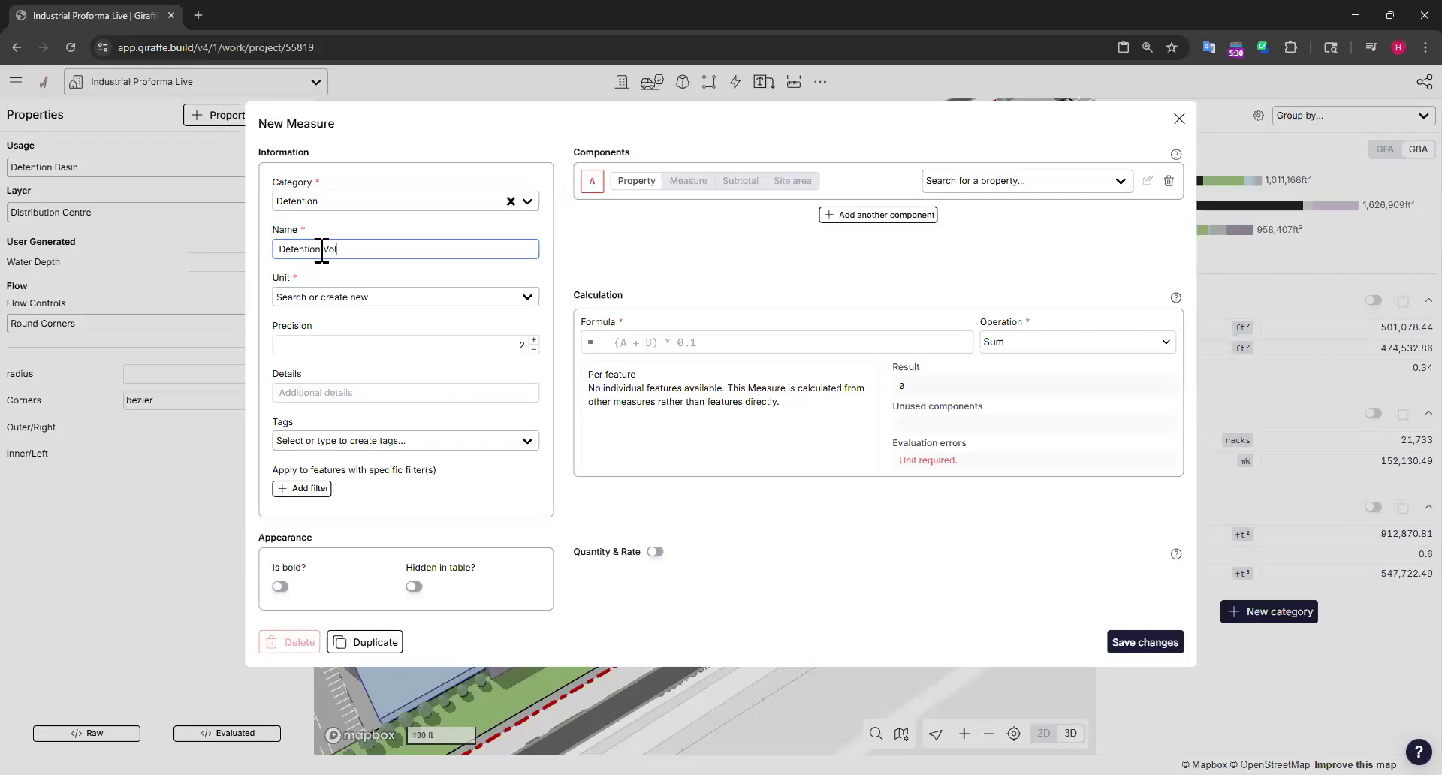
type("e")
Step: Set the property area (ft²) as component A and the property waterDepth as component B
left_click(999, 182)
type("area")
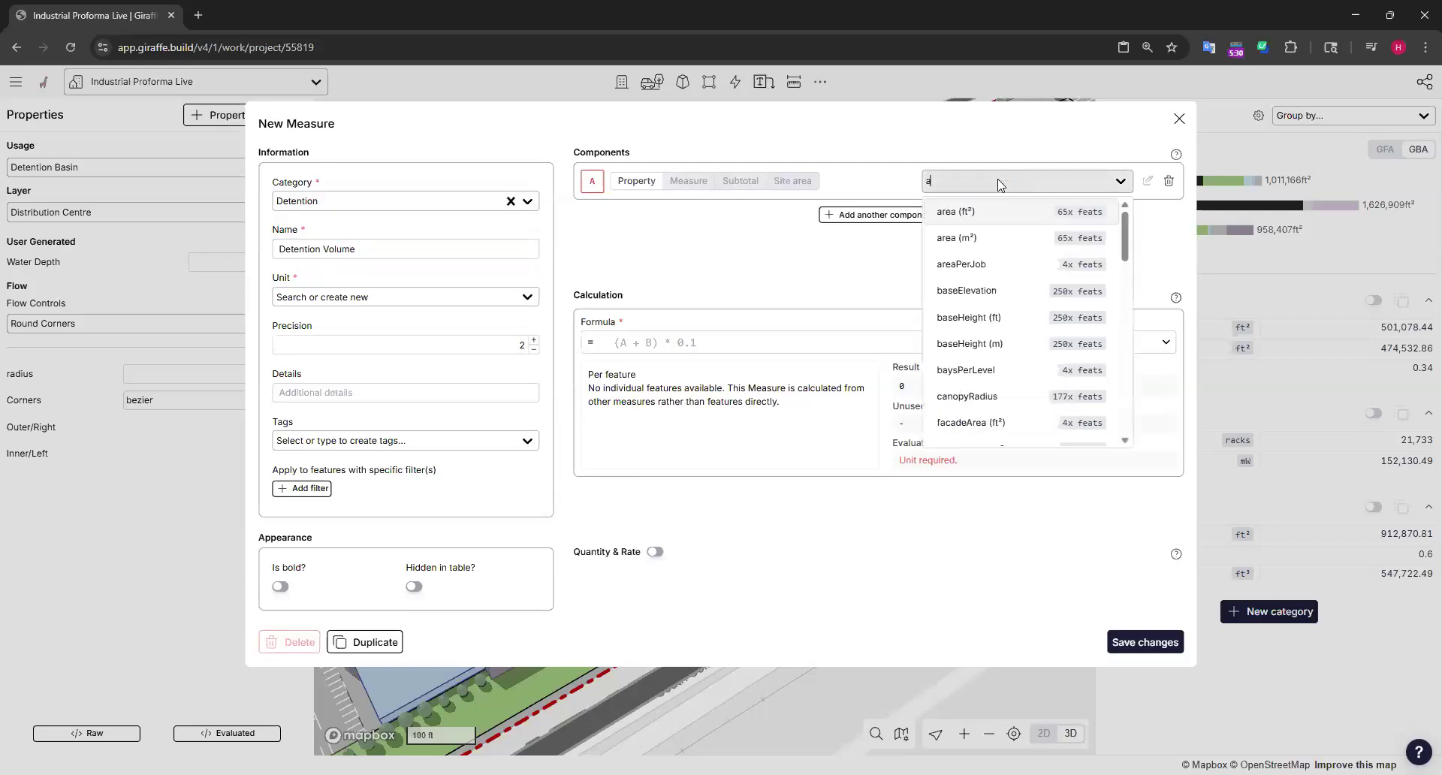
left_click(1014, 212)
left_click(880, 217)
left_click(1007, 219)
type("wat")
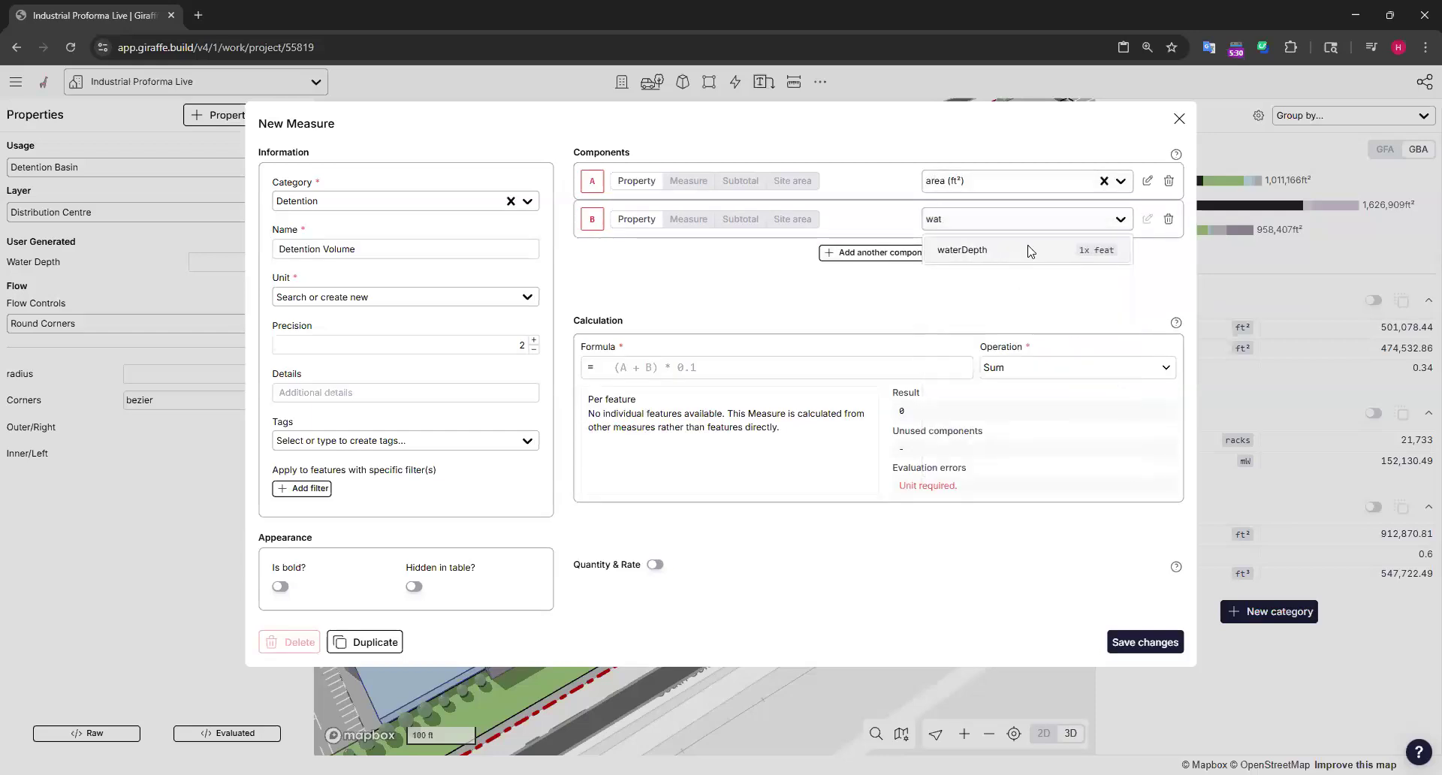
left_click(1029, 250)
Step: Set the Detention Volume formula to A*B and its unit to Cubic Feet, and save the measure
left_click(661, 366)
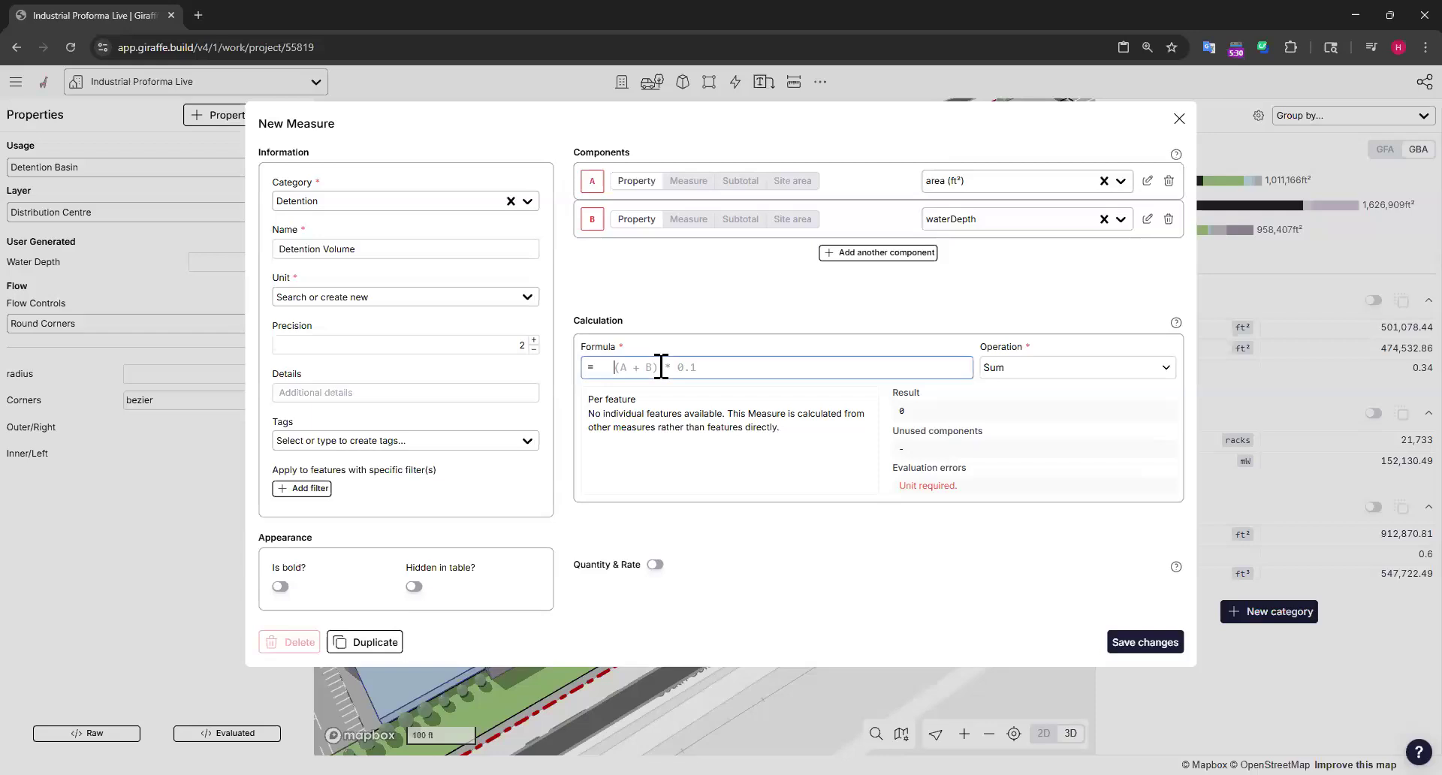
type("A*B")
left_click(364, 297)
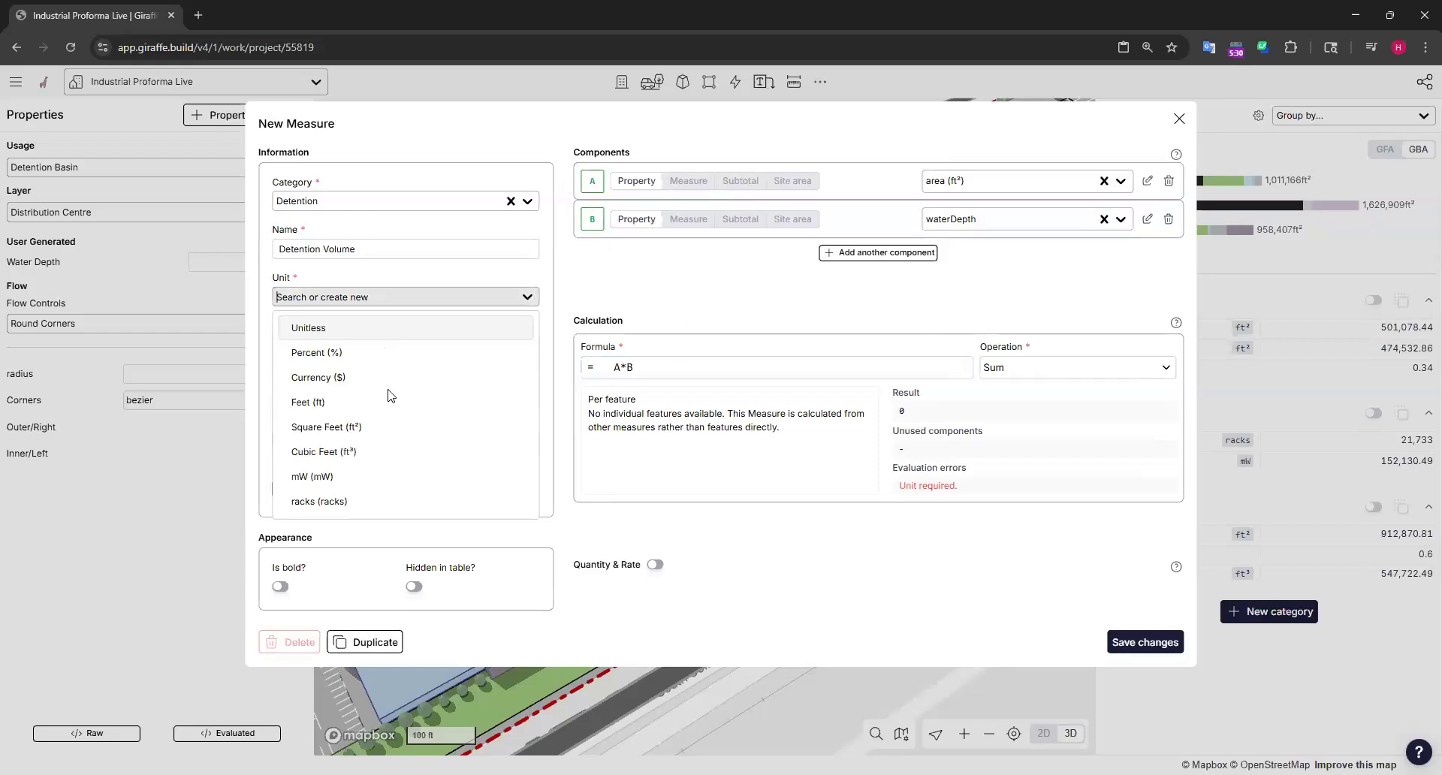
left_click(352, 452)
left_click(1145, 642)
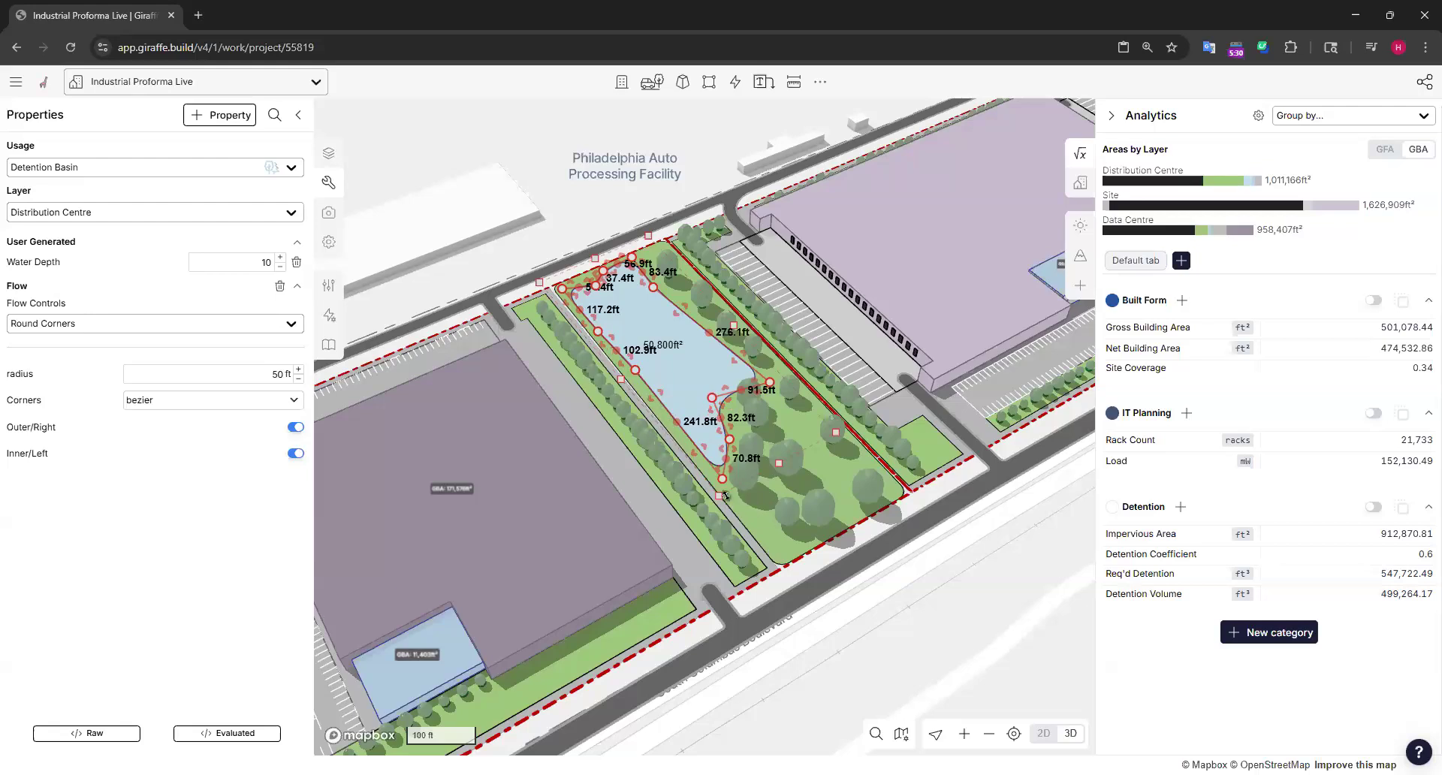
Step: Deselect the detention basin and create a new analytics tab labelled "Proforma"
left_click(857, 679)
left_click_drag(857, 679, 972, 577)
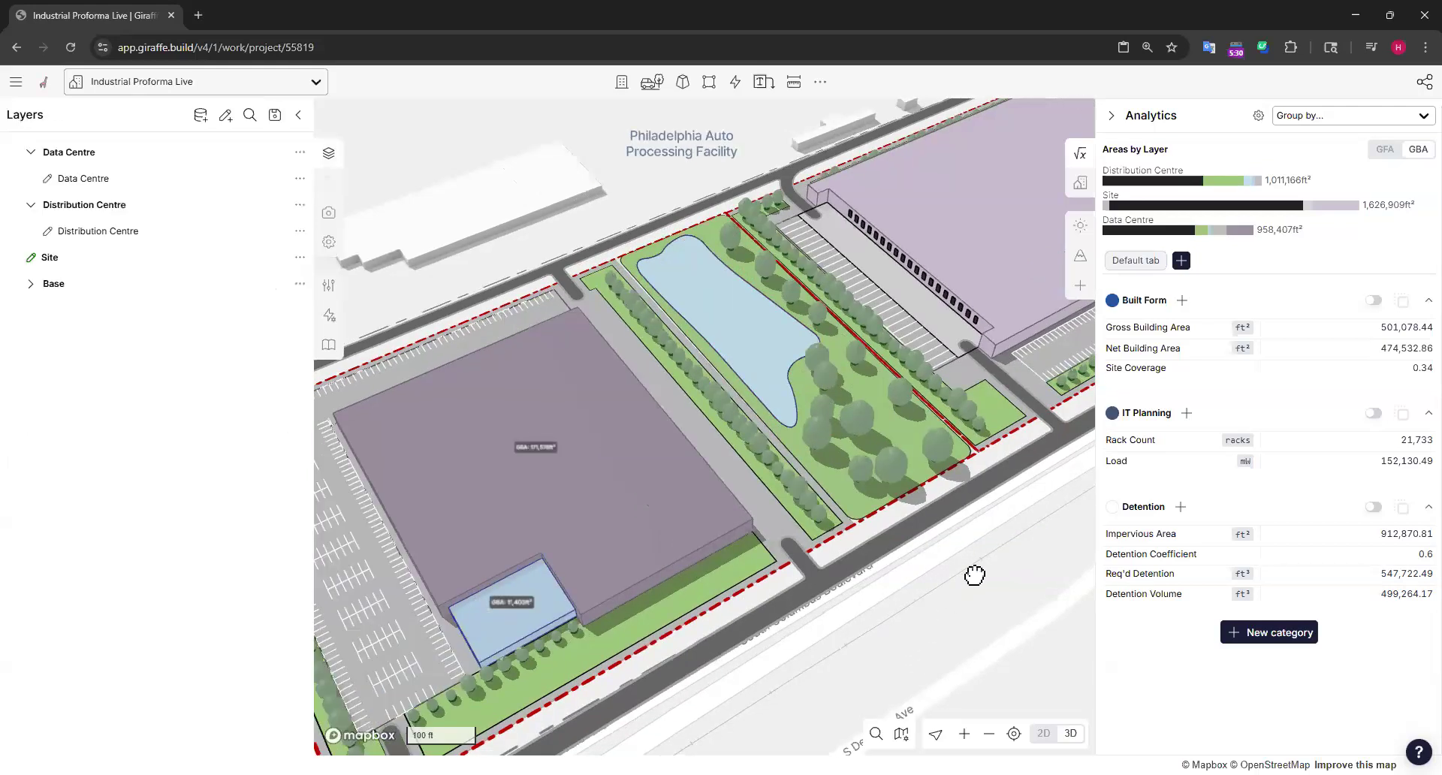
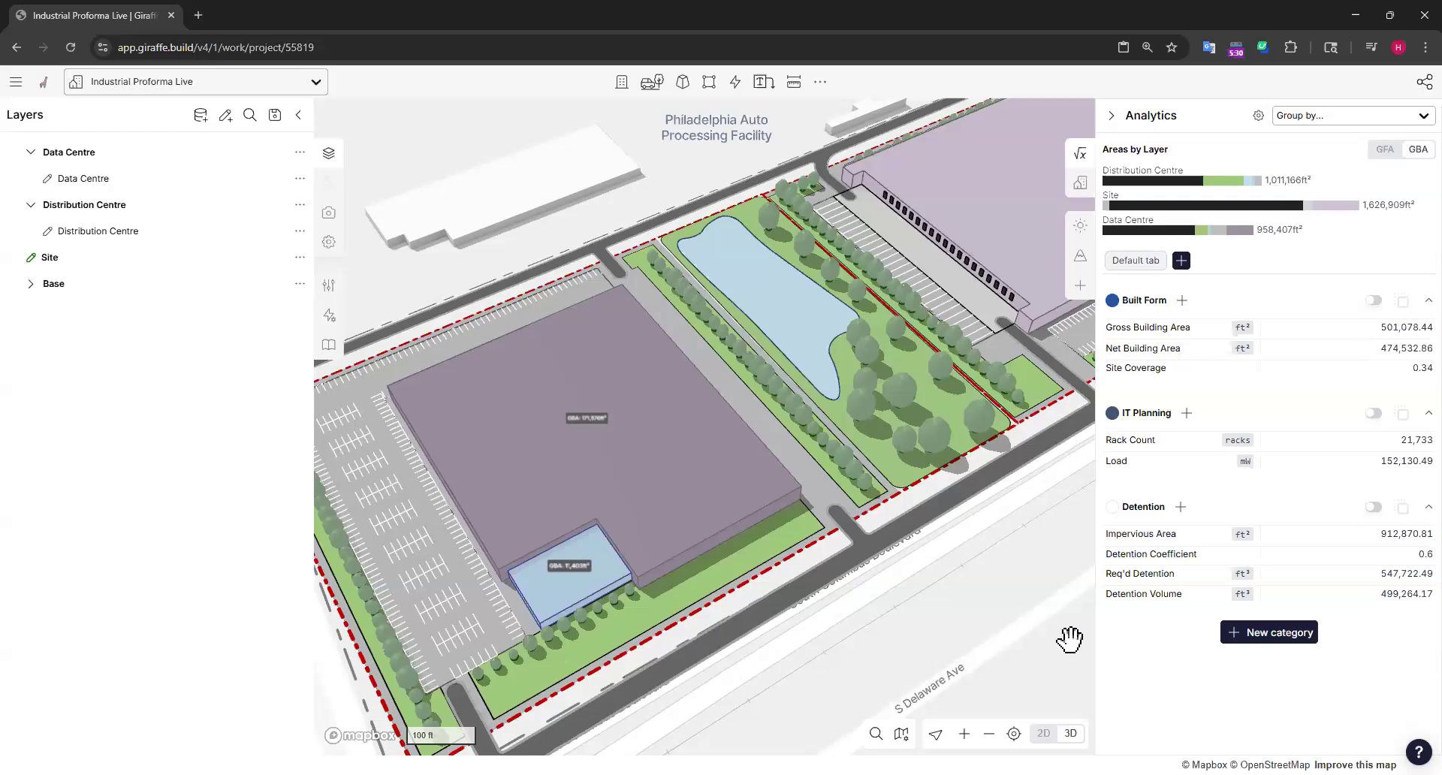
left_click(1181, 262)
type("Pr")
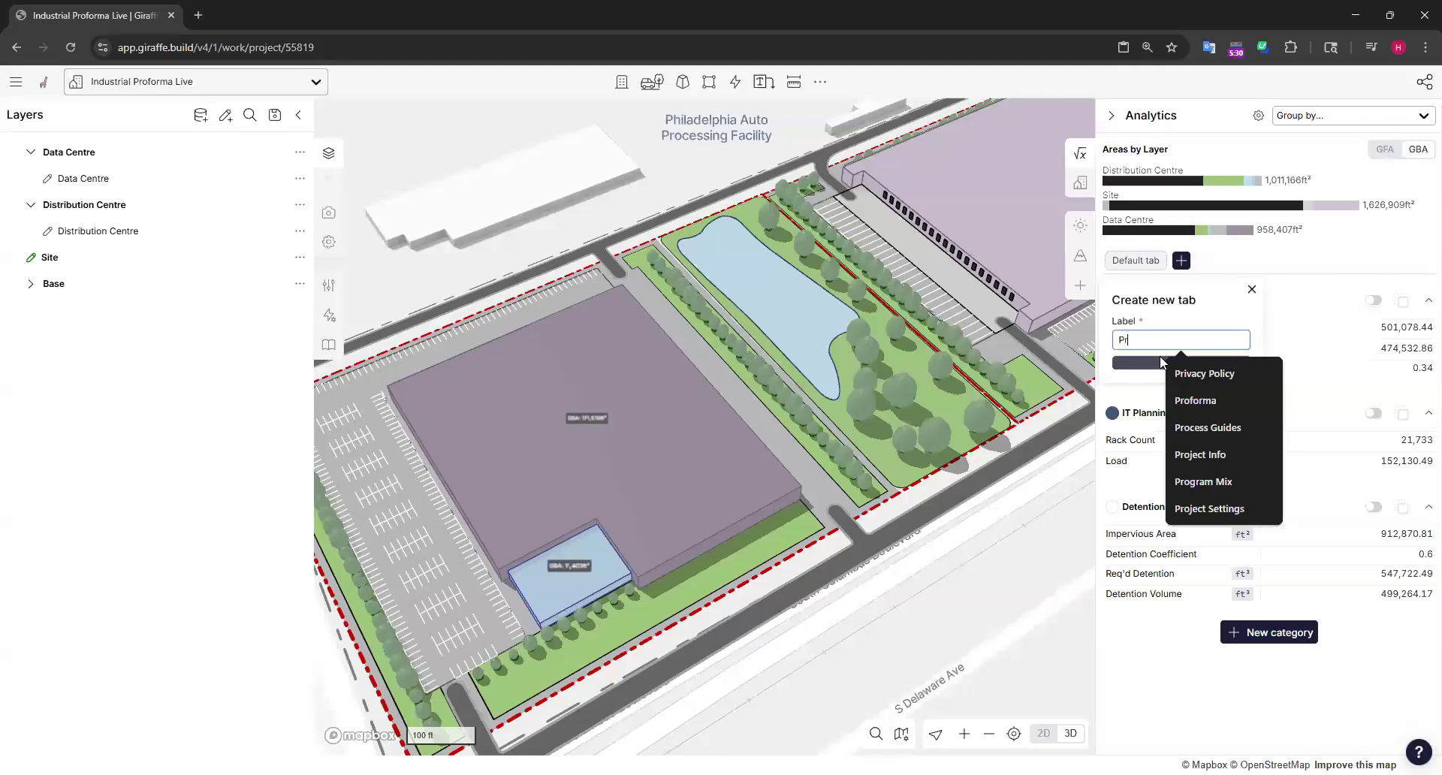
left_click(1194, 399)
left_click(1221, 365)
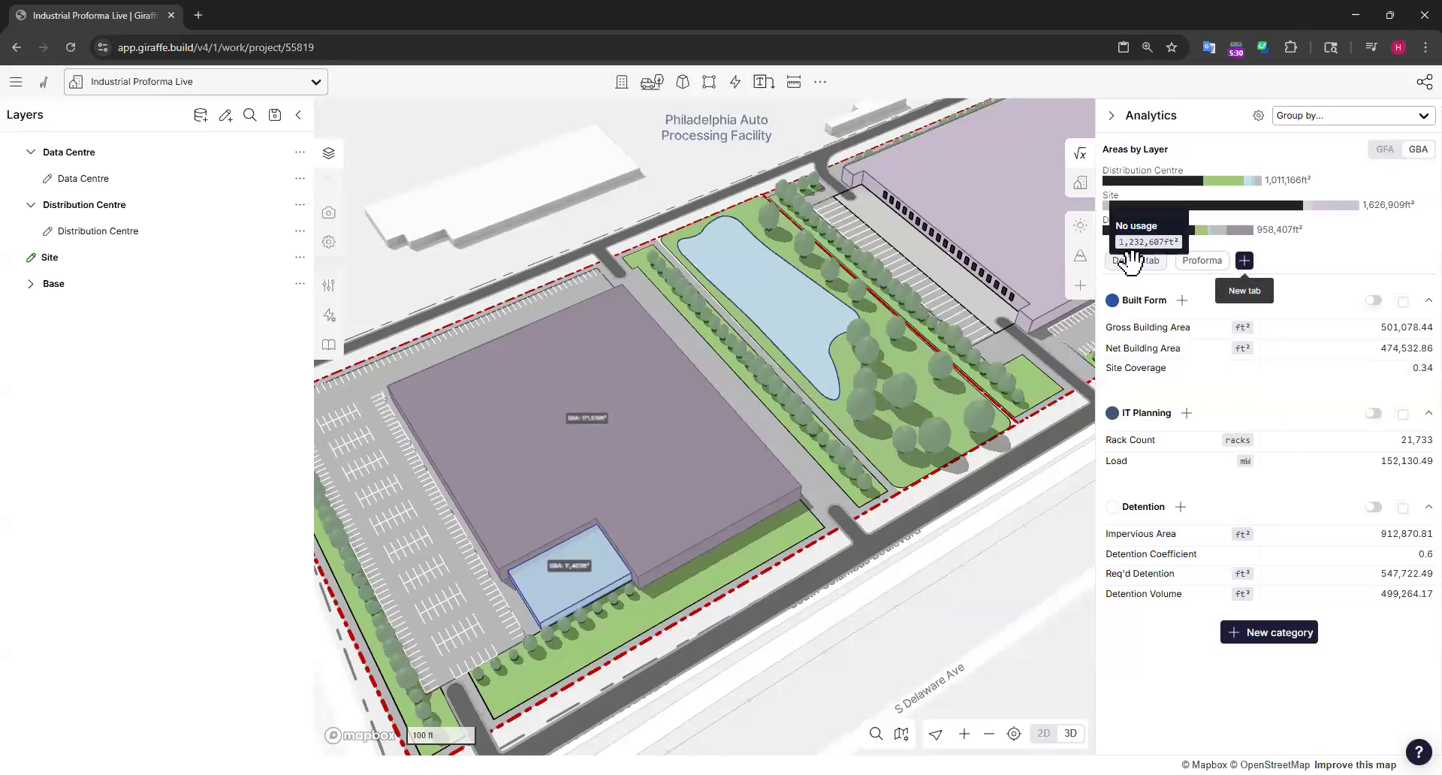
Step: Create a new category labelled "Costs" in the Proforma analytics tab
left_click(1197, 259)
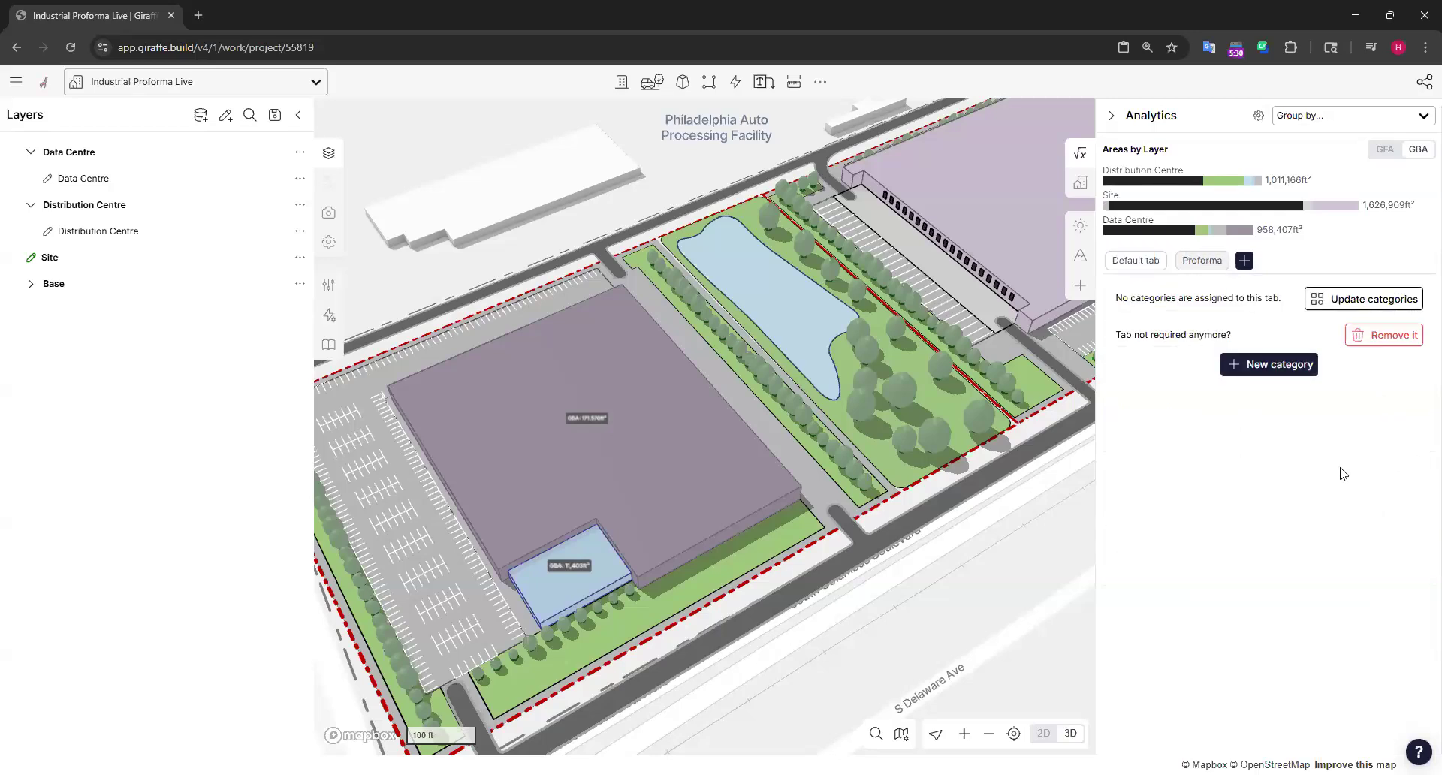
left_click(1284, 365)
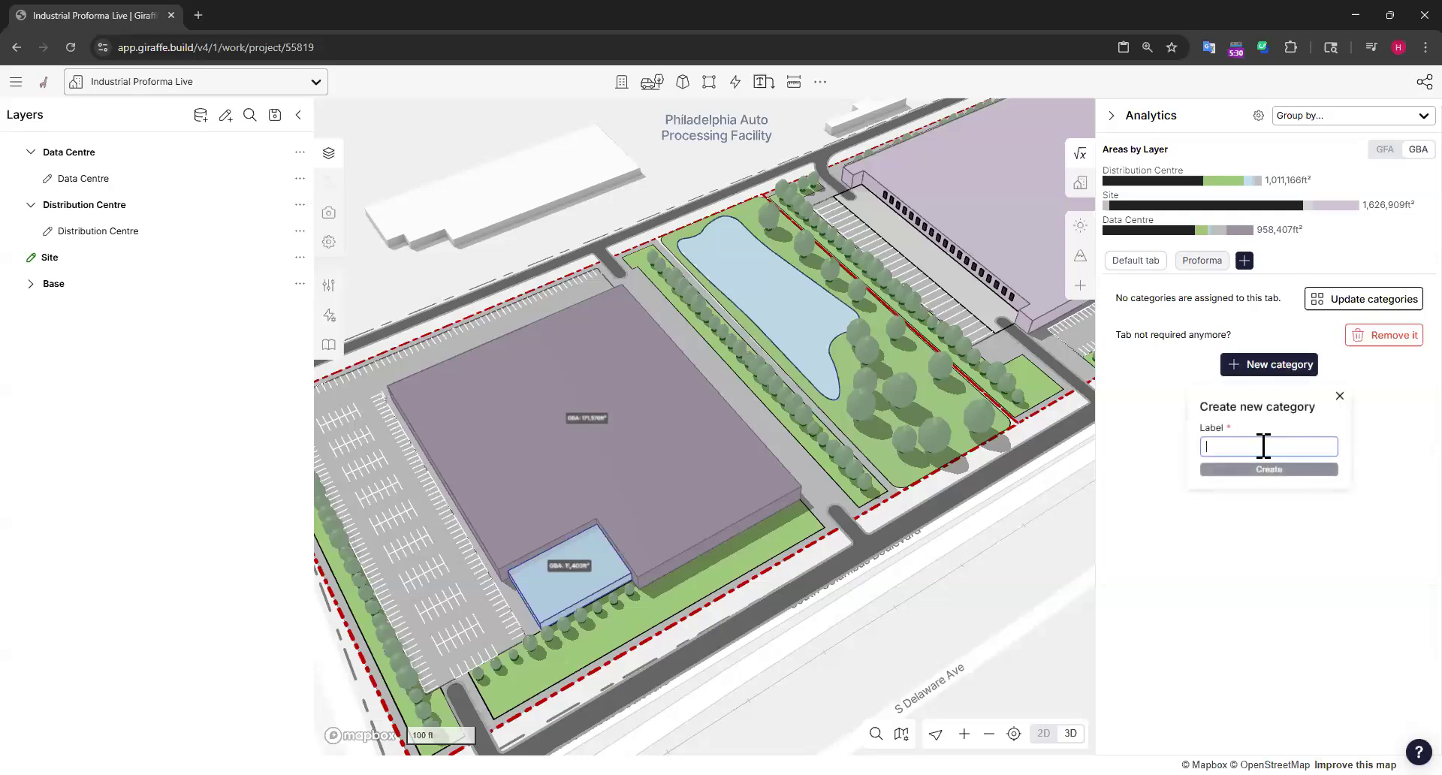
type("C")
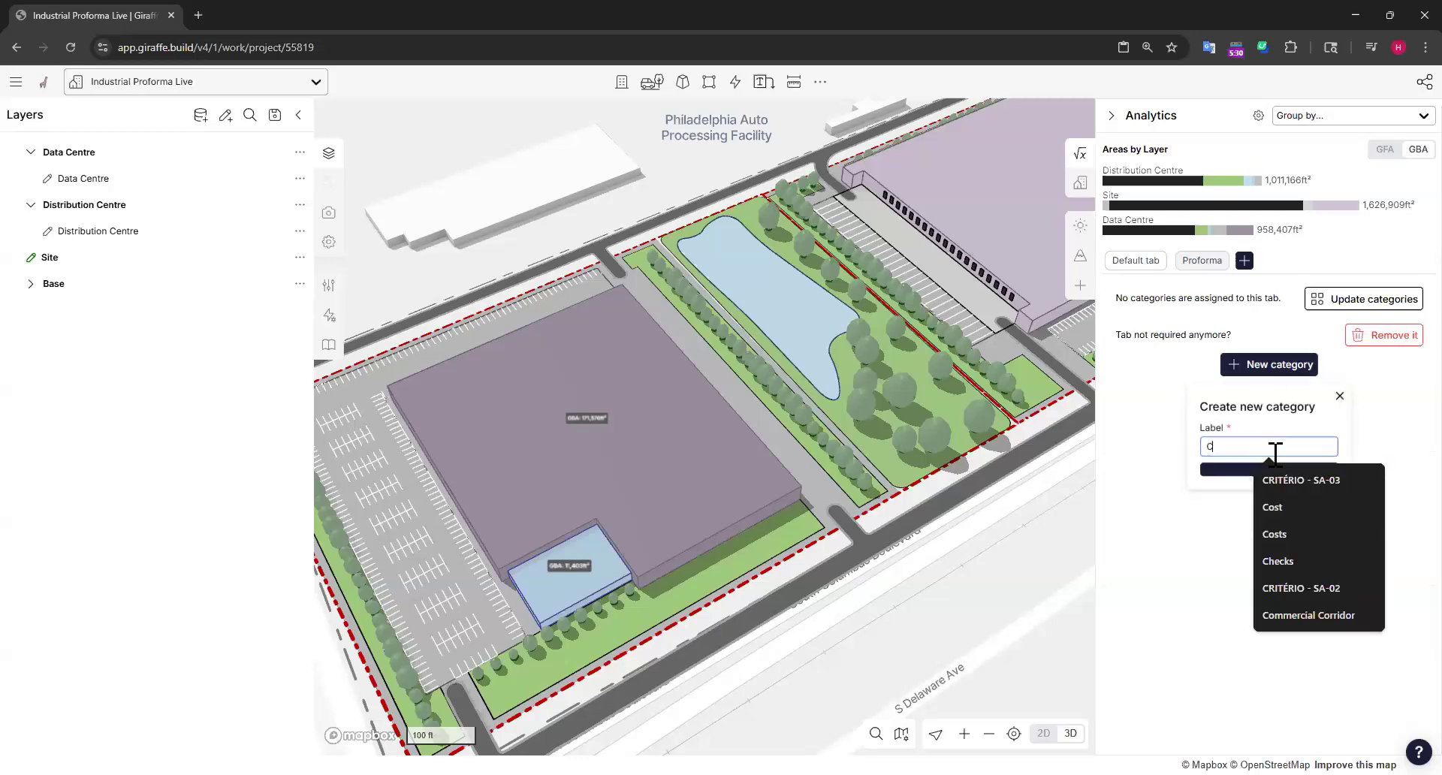
left_click(1275, 534)
left_click(1291, 472)
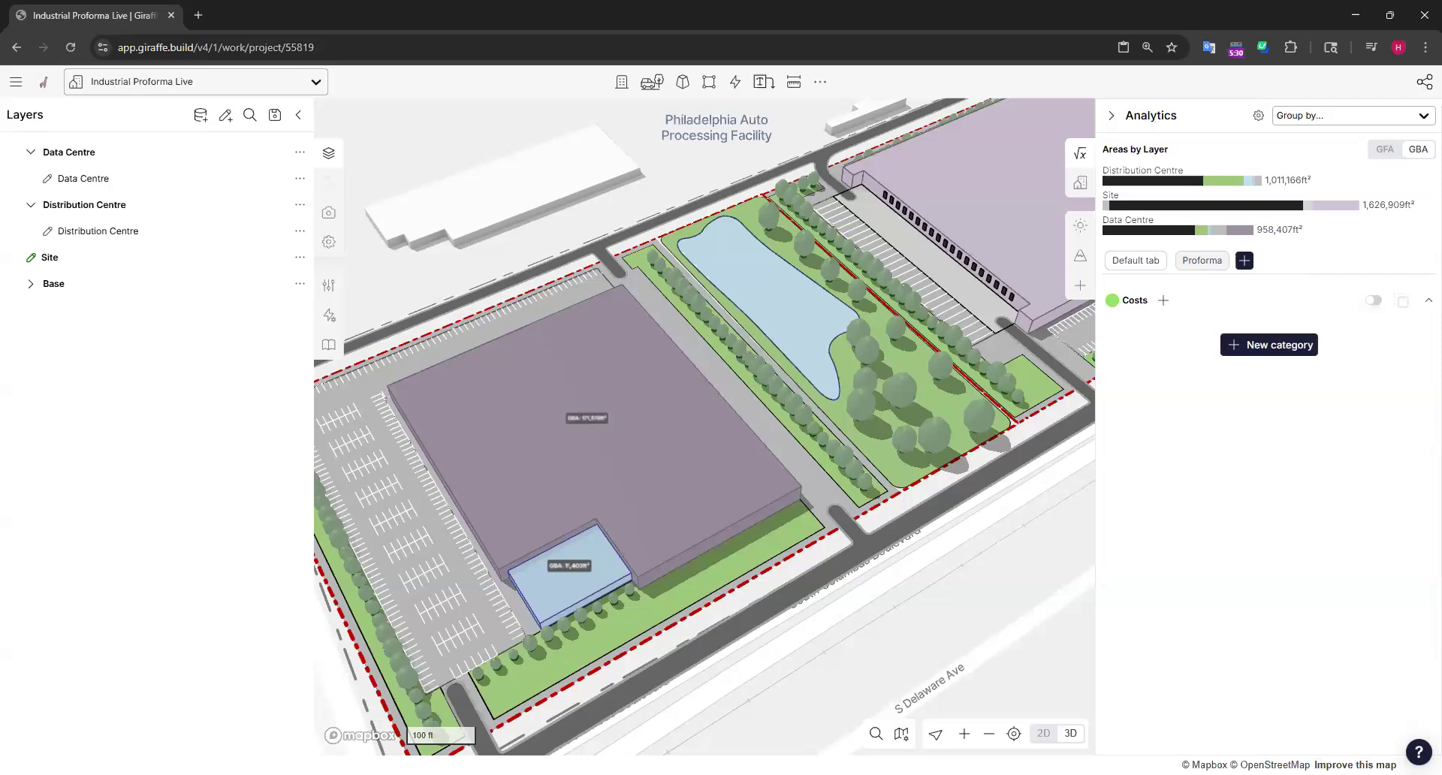
Step: Add a measure to the Costs category, name it "Hard Cost" and set its unit to Currency
left_click(1165, 301)
left_click(341, 248)
type("Hard Cost")
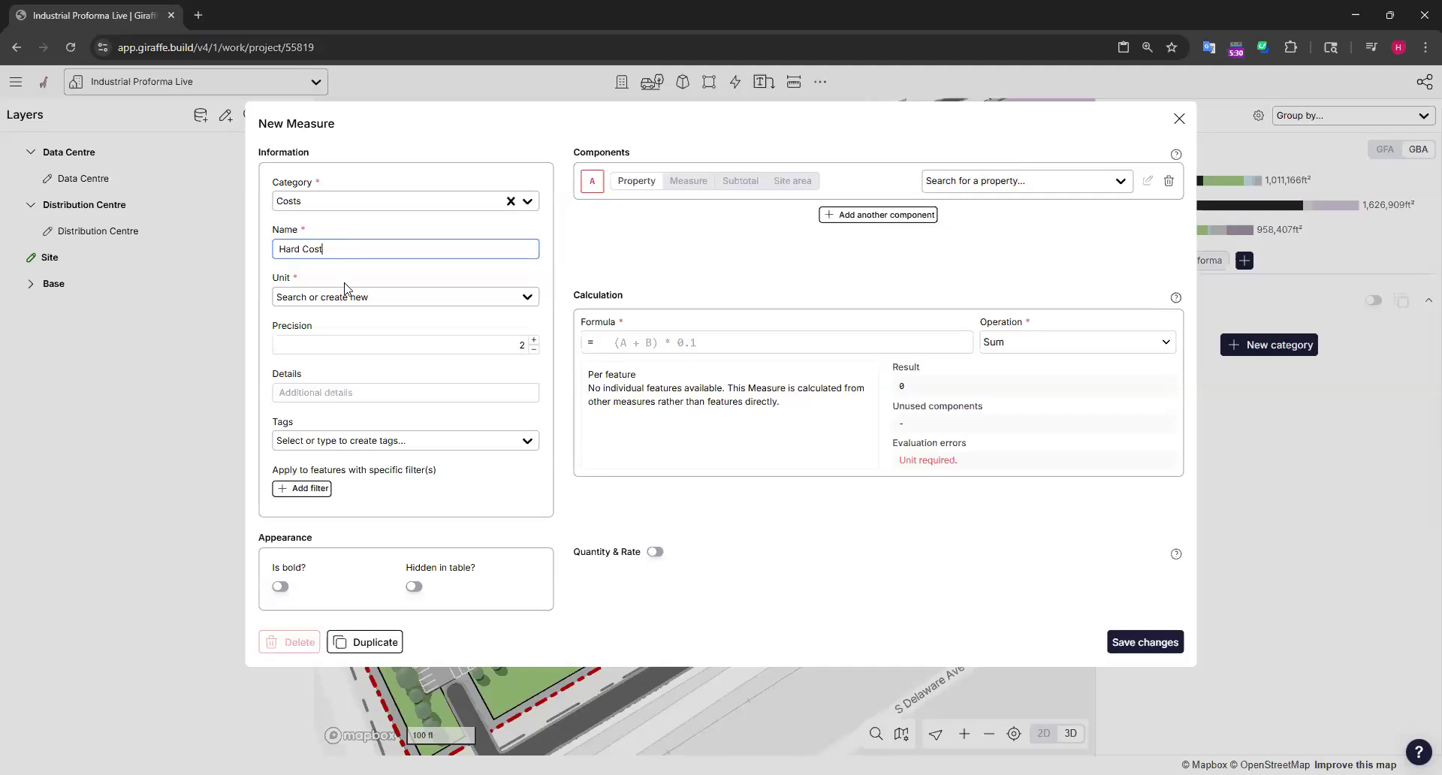
left_click(350, 297)
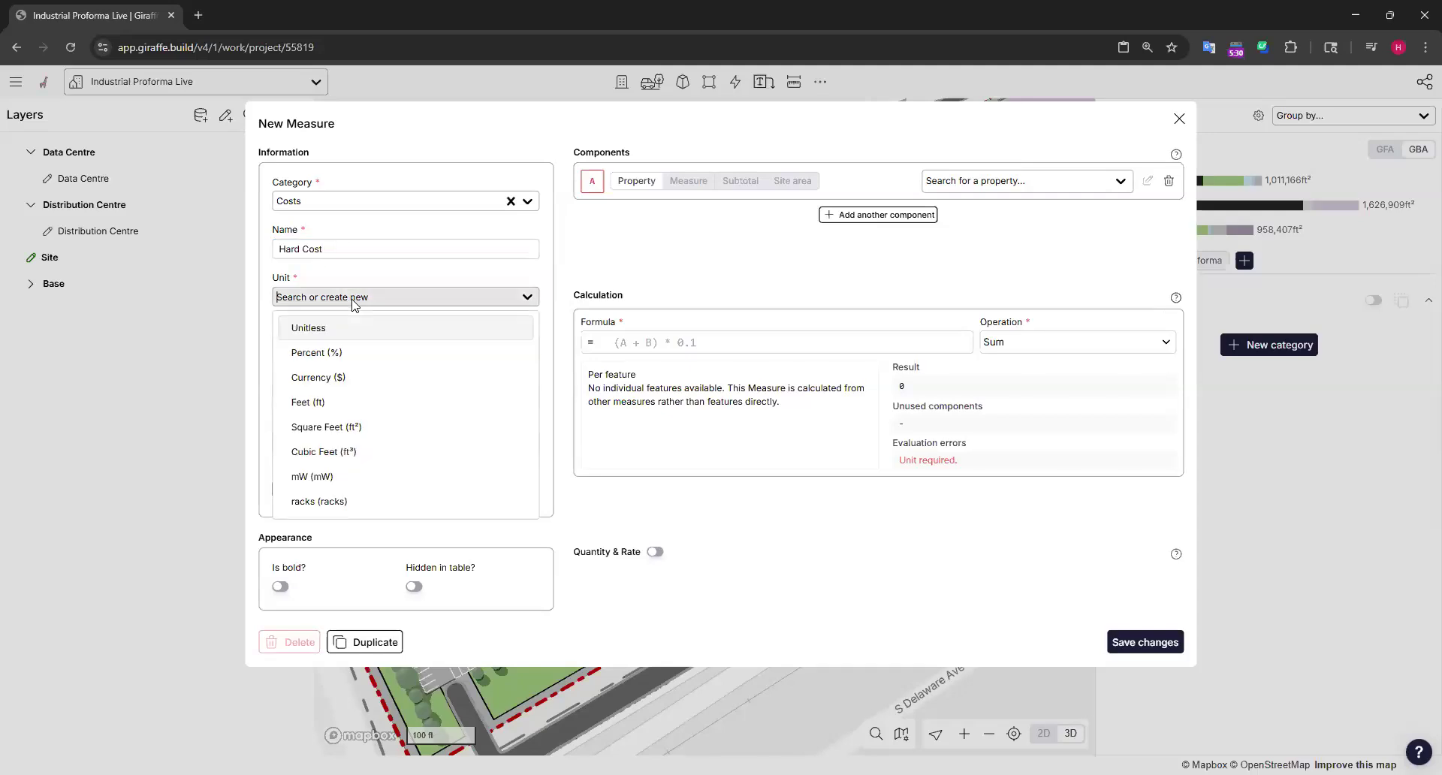
left_click(316, 384)
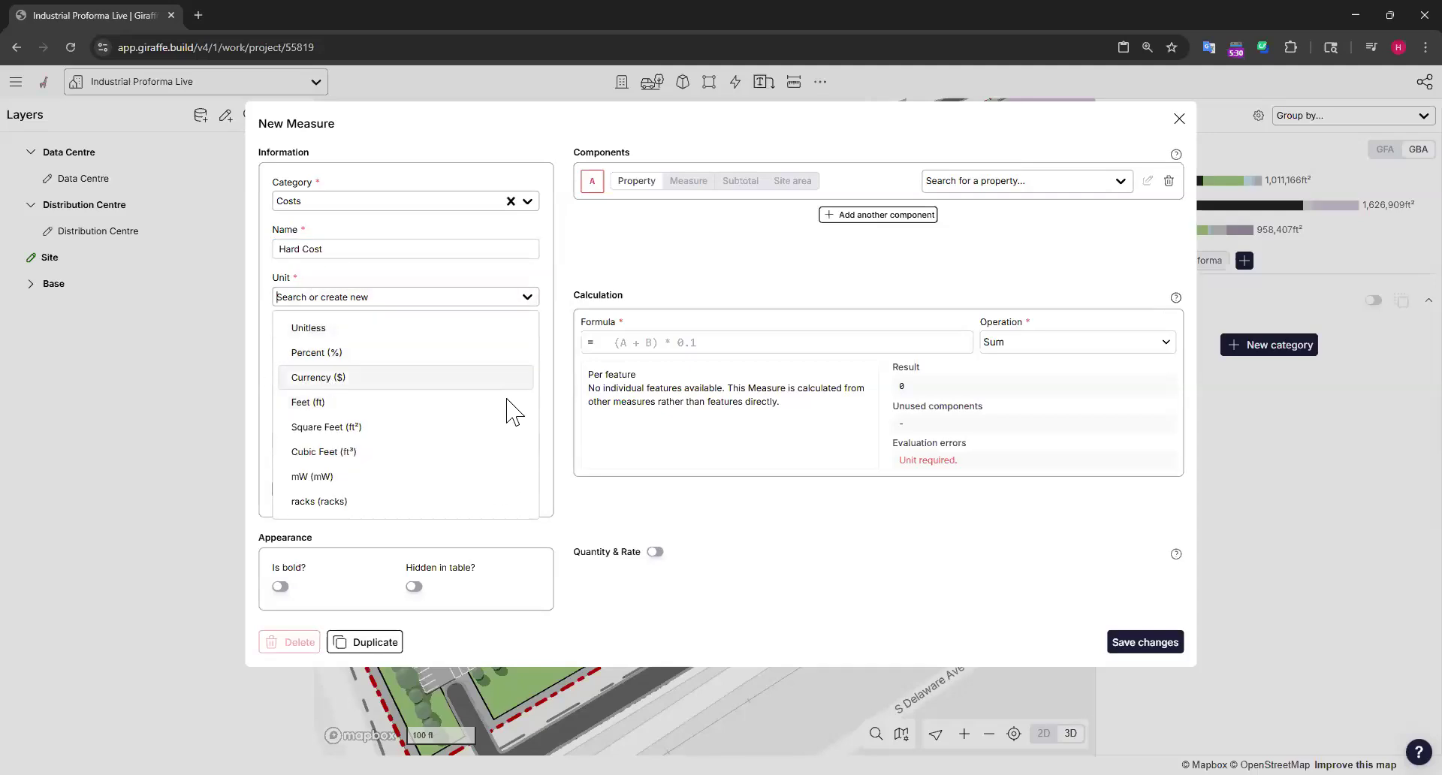
Step: Set grossBuildingArea (ft²) as component A and hardCost as component B, and enter the formula A*B
left_click(970, 183)
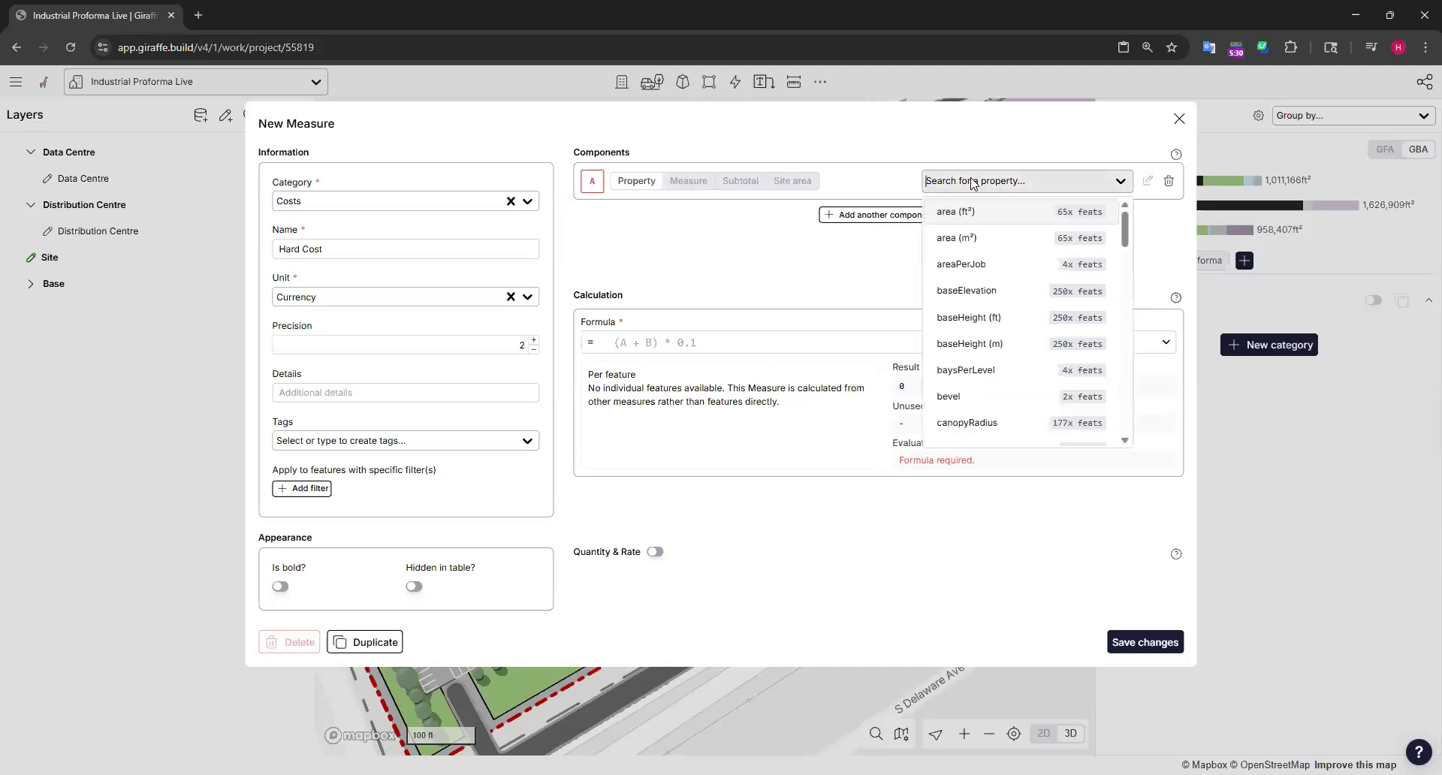
type("gro")
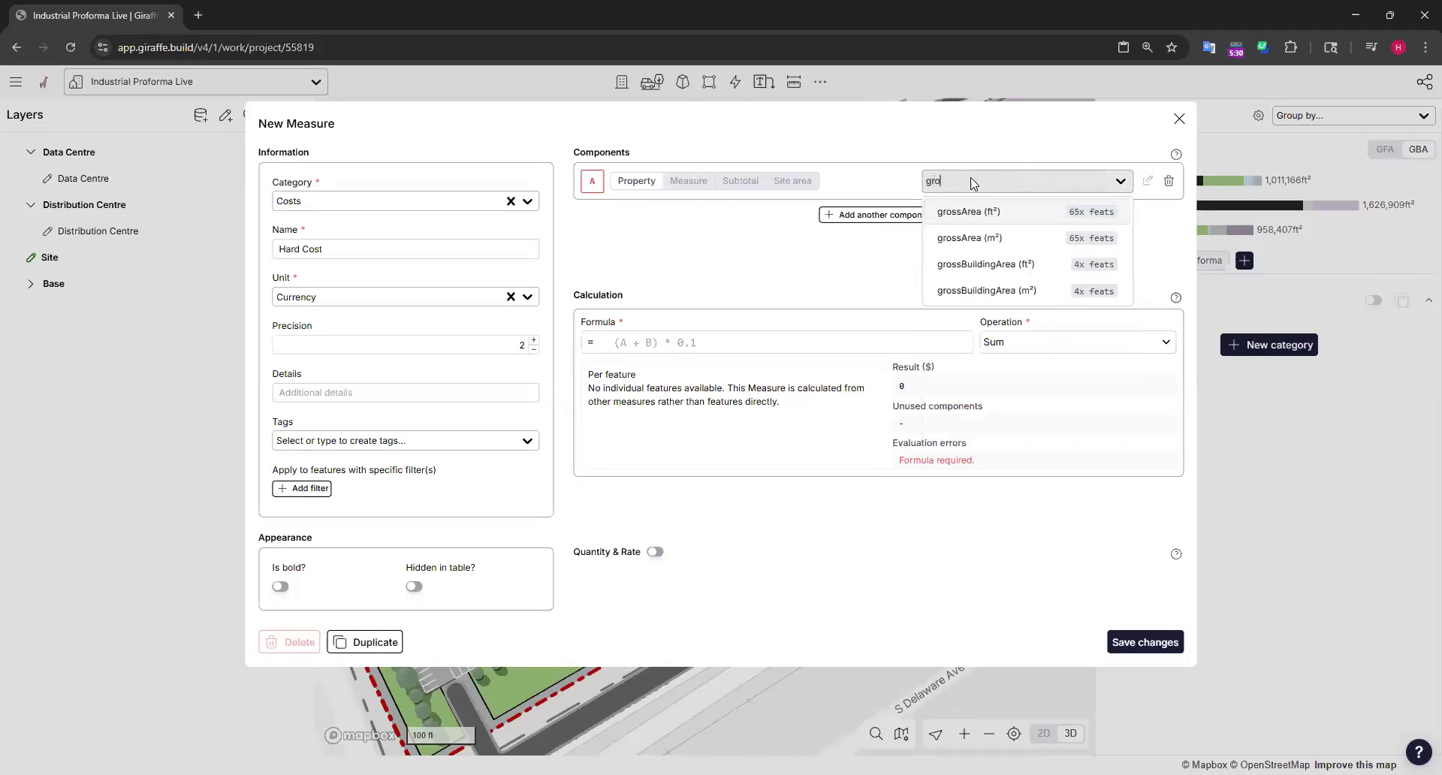
left_click(1048, 269)
left_click(881, 215)
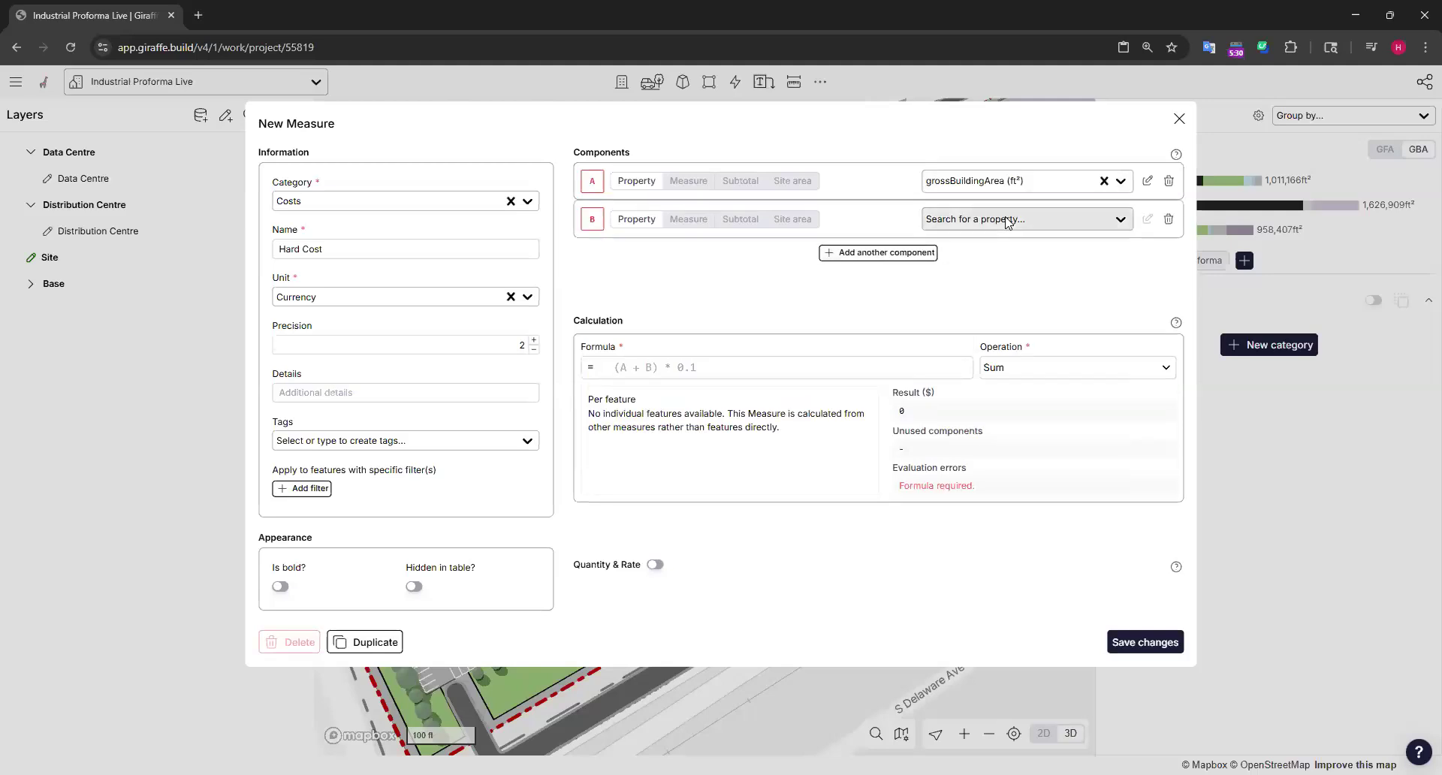
left_click(1007, 219)
type("hard")
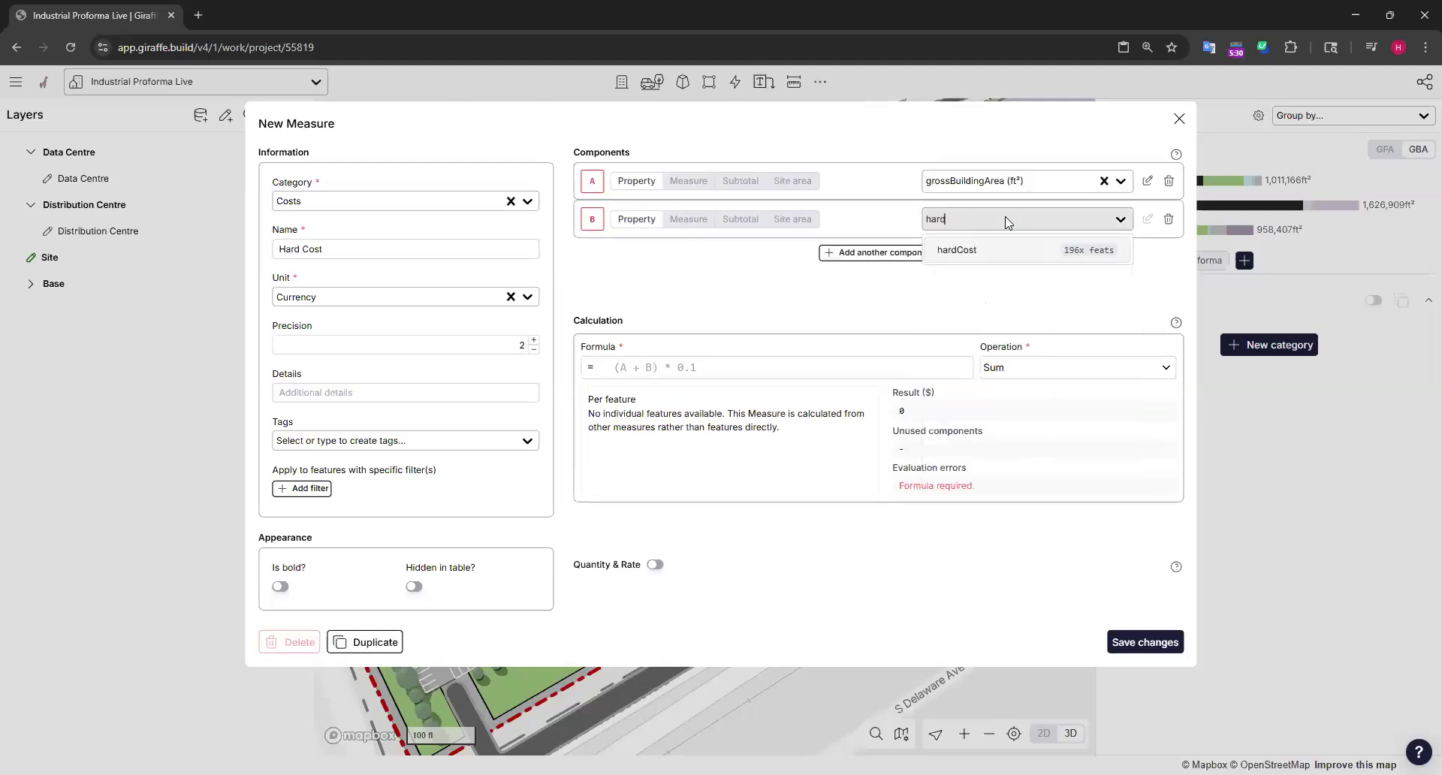
left_click(980, 256)
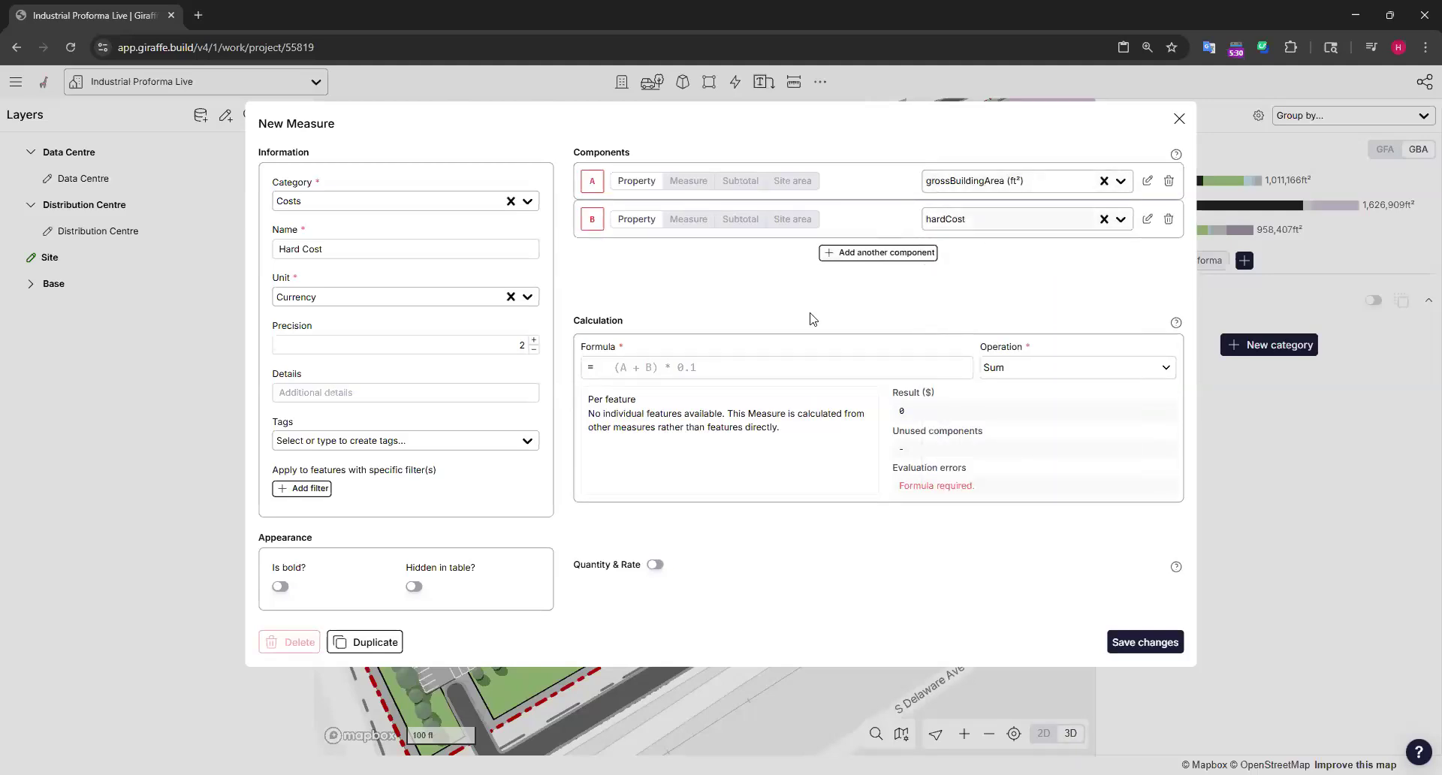
left_click(670, 368)
type("A*B")
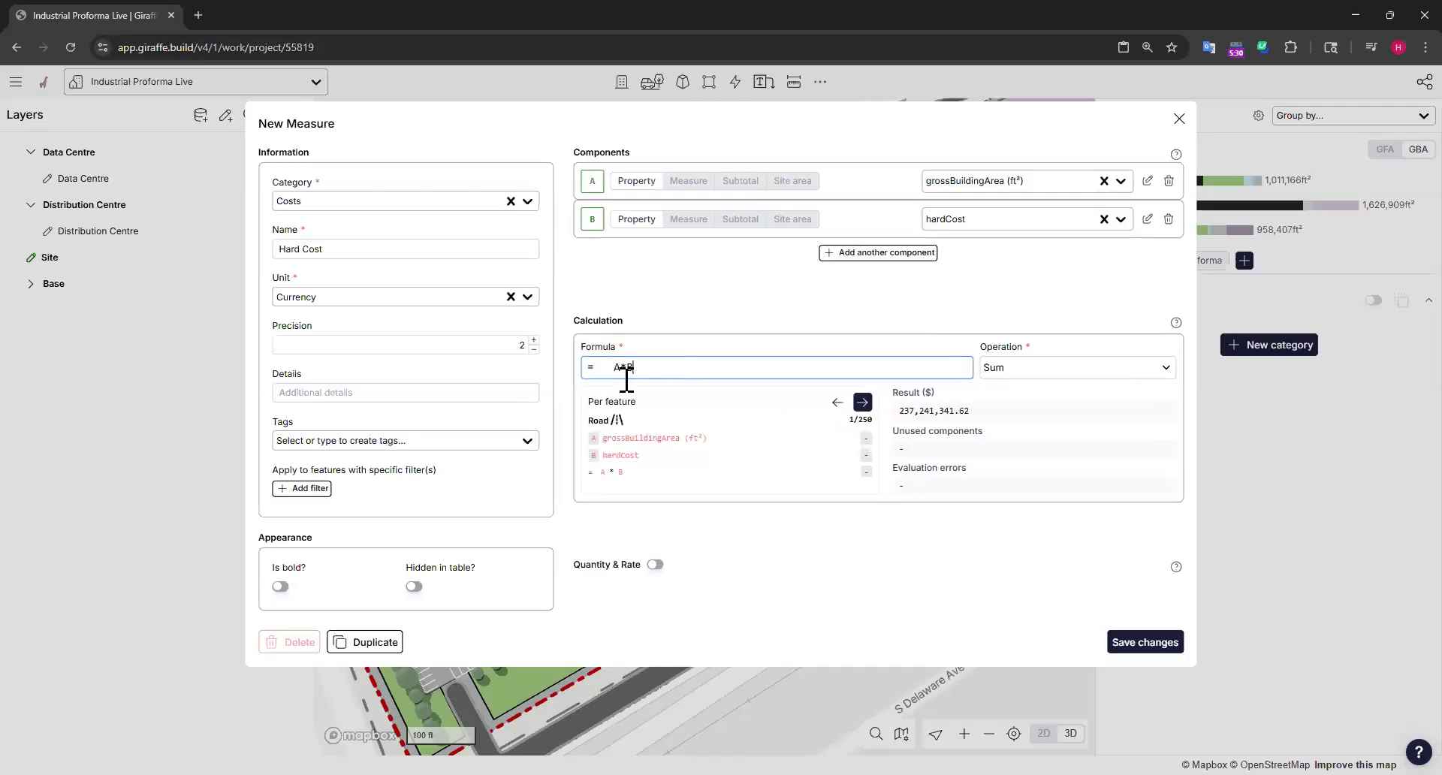
left_click(652, 254)
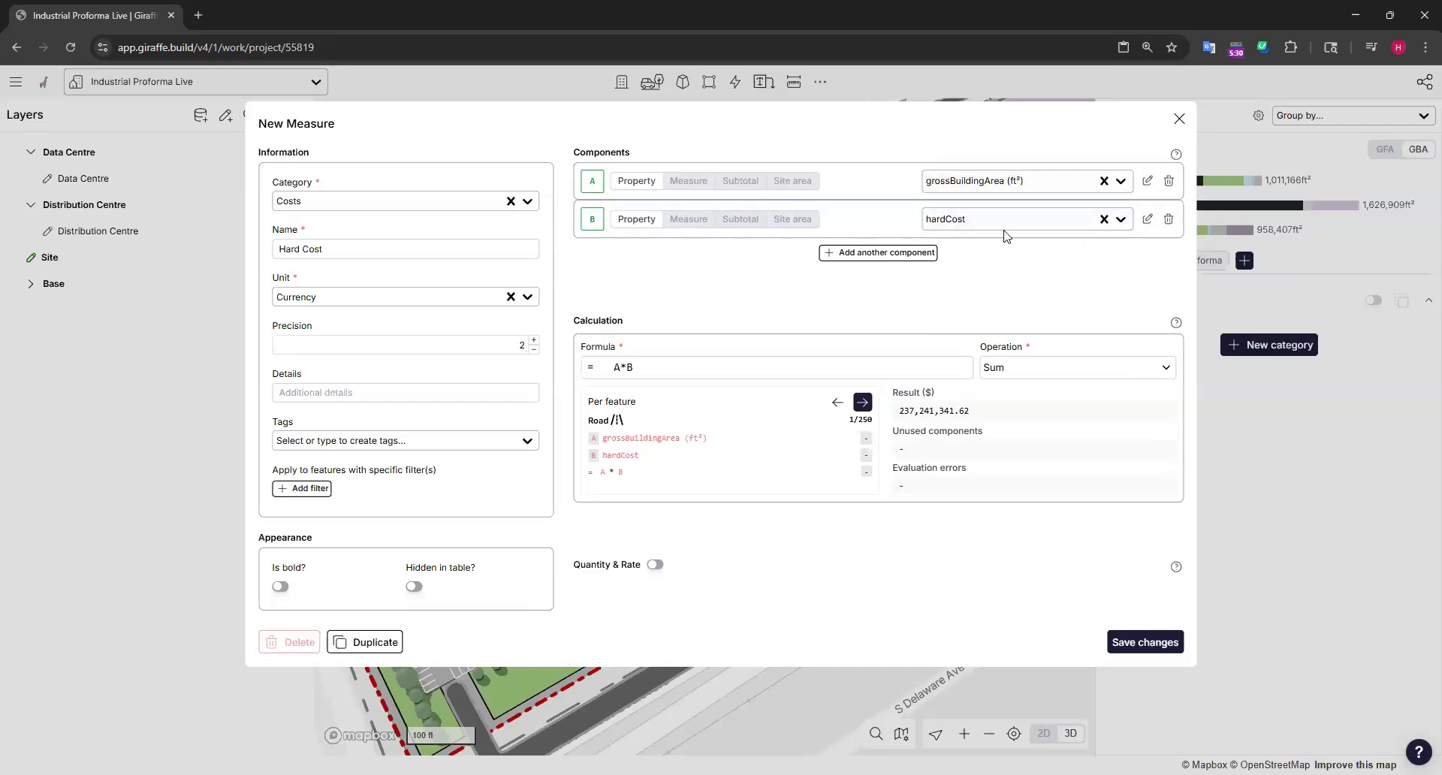
Step: Open the hardCost property's usage values for editing and set the Carpark hard cost to 50
left_click(1148, 219)
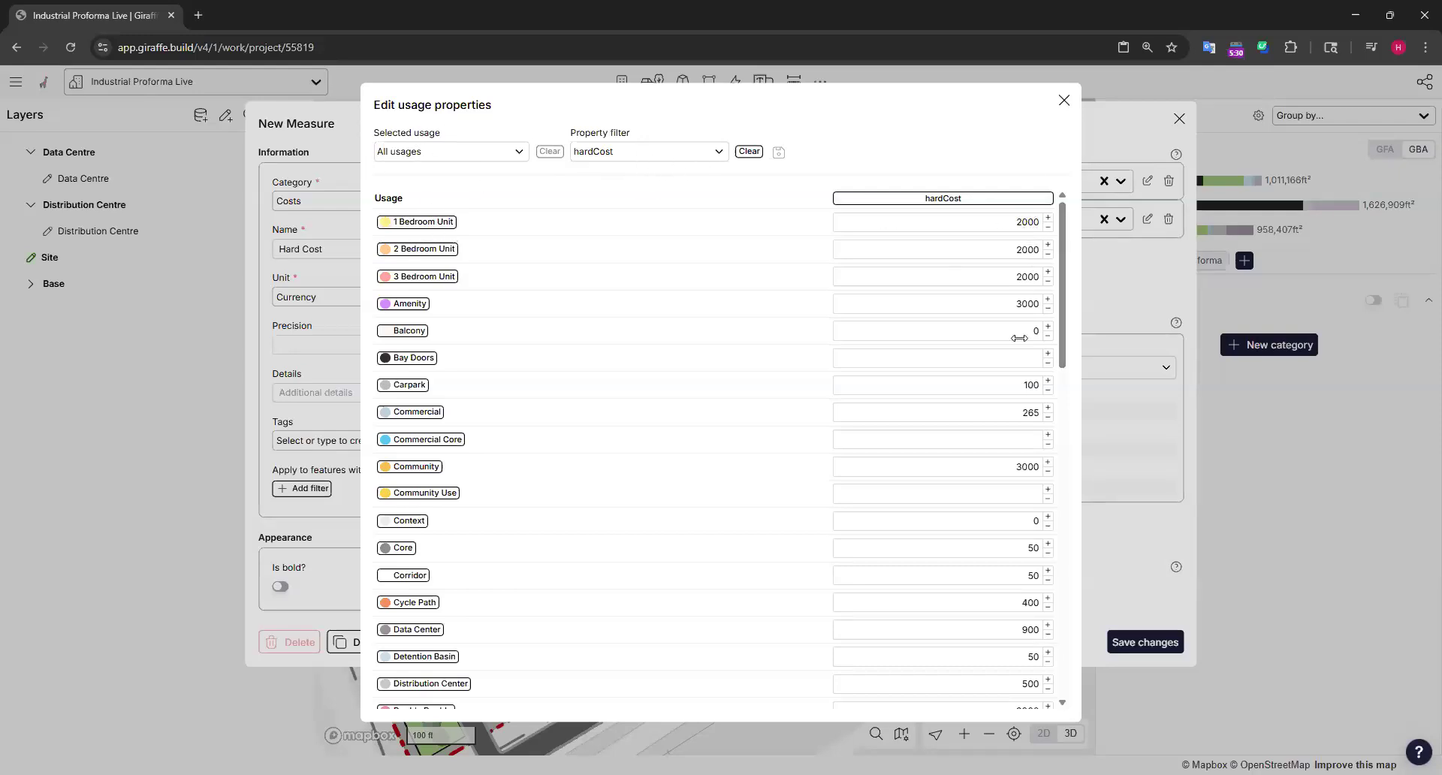
scroll(1023, 323, "down", 5)
scroll(1022, 321, "down", 7)
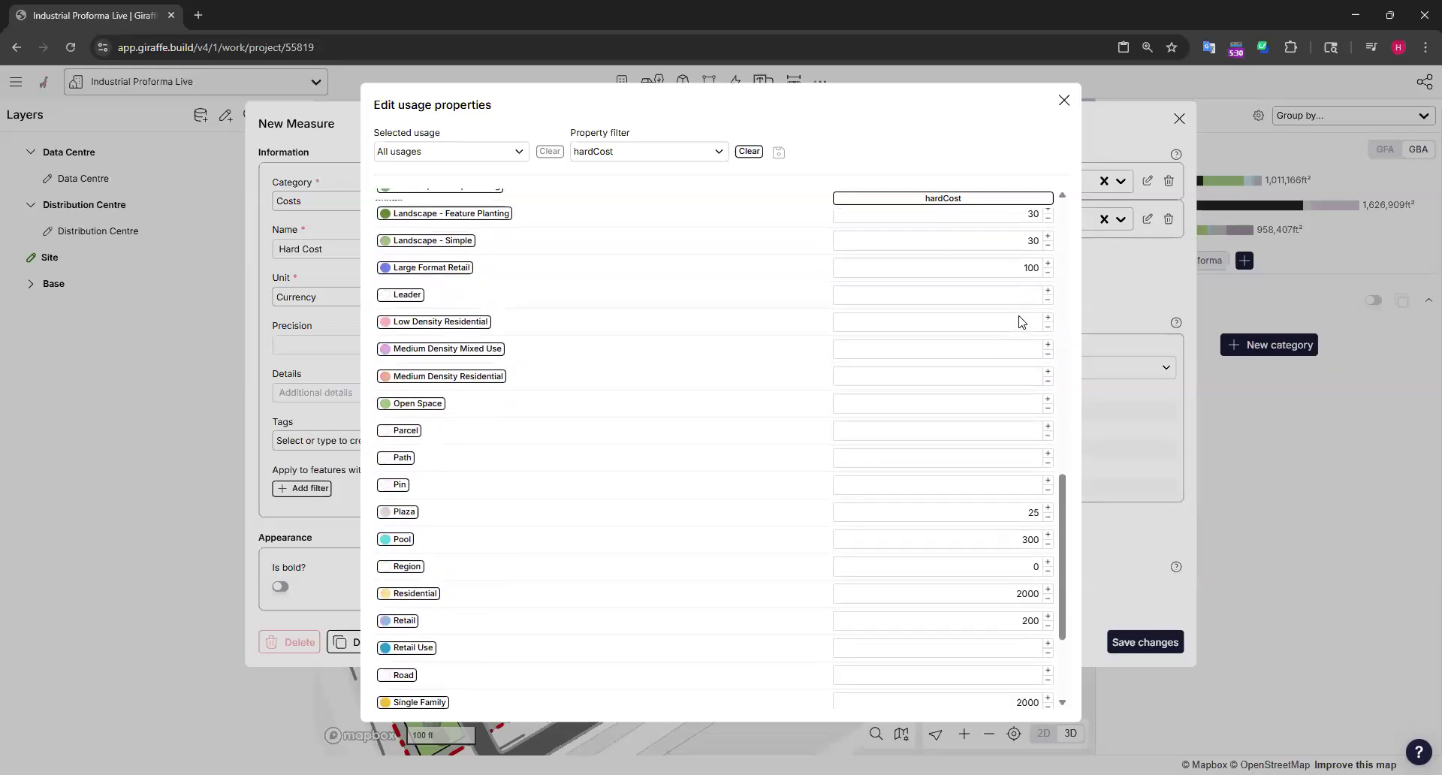
scroll(1009, 636, "up", 12)
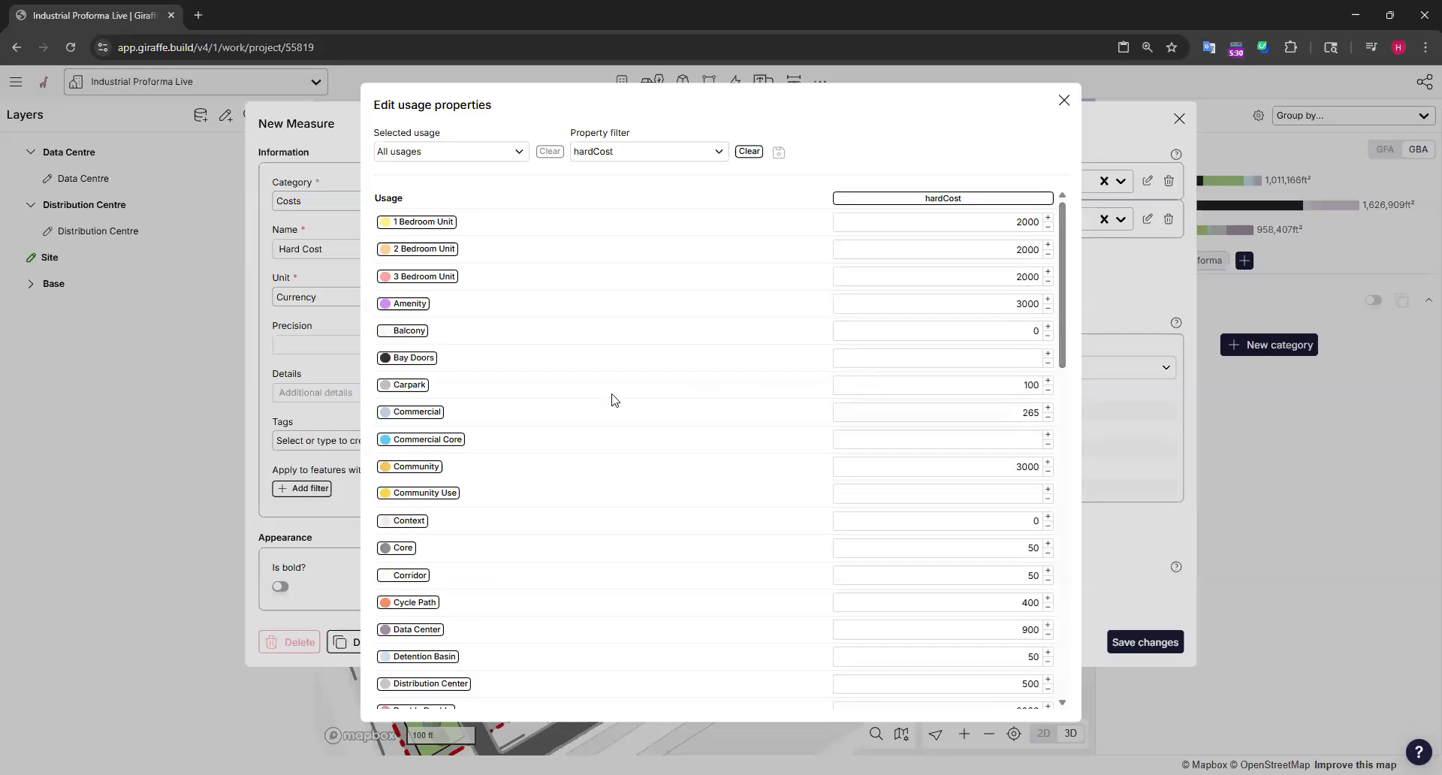
left_click_drag(1039, 387, 1002, 389)
type("50")
left_click(1034, 413)
Step: Set the hardCost value of the Data Center usage to 899
scroll(483, 572, "down", 1)
scroll(482, 572, "down", 1)
left_click(1024, 551)
double_click(1032, 555)
type("899")
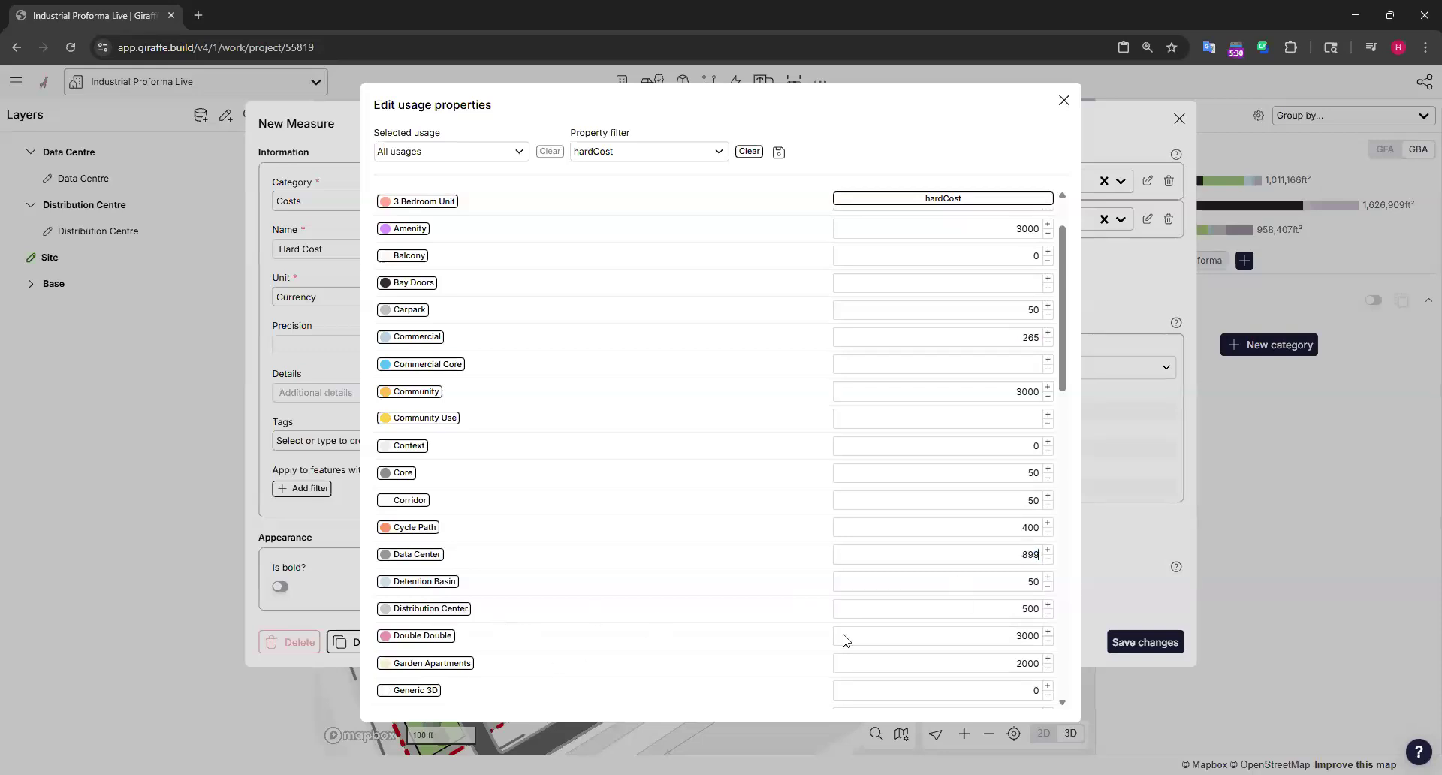
Step: Set the hardCost value of the Industrial usage to 500, then save and close the usage properties
scroll(557, 640, "down", 10)
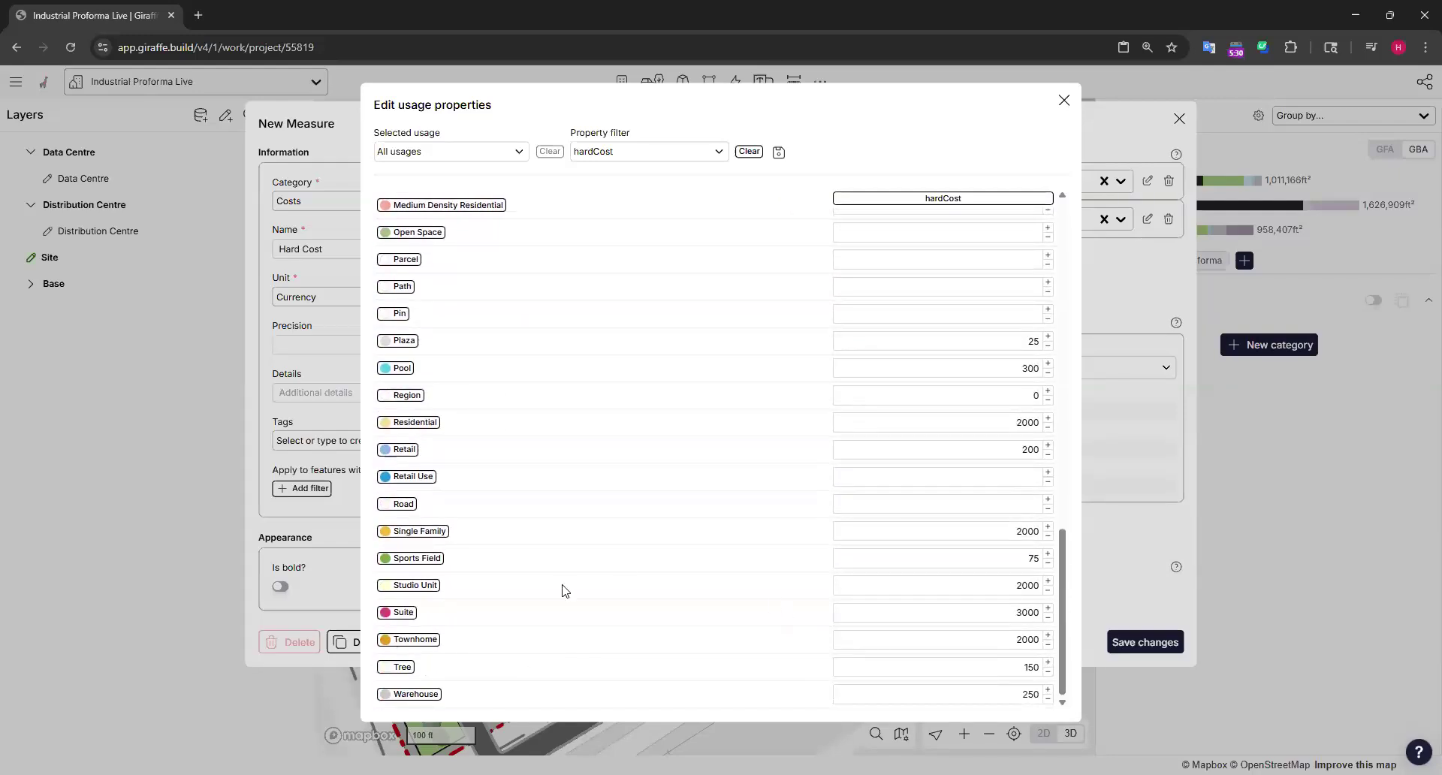
double_click(1027, 696)
scroll(462, 430, "up", 7)
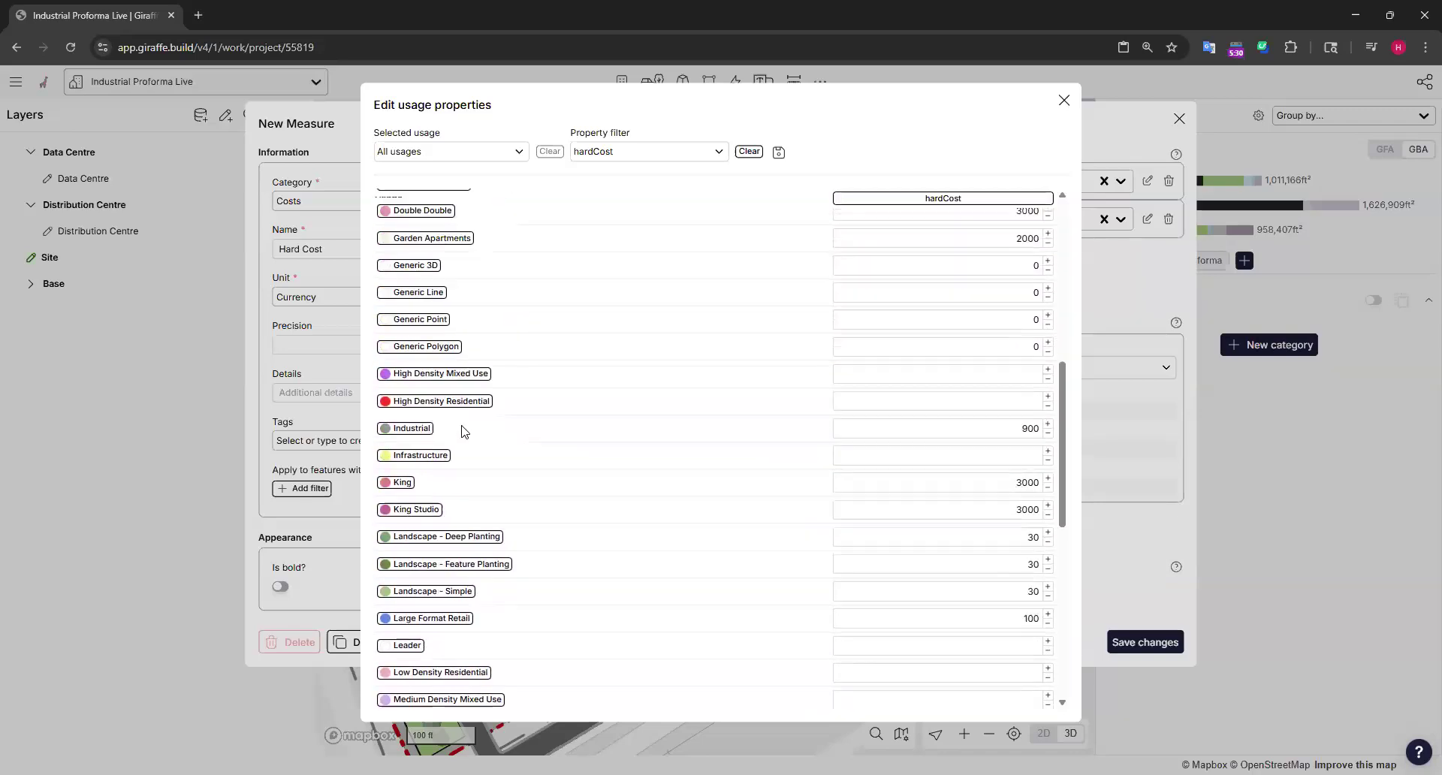
scroll(462, 430, "up", 1)
double_click(1029, 508)
type("500")
left_click(778, 151)
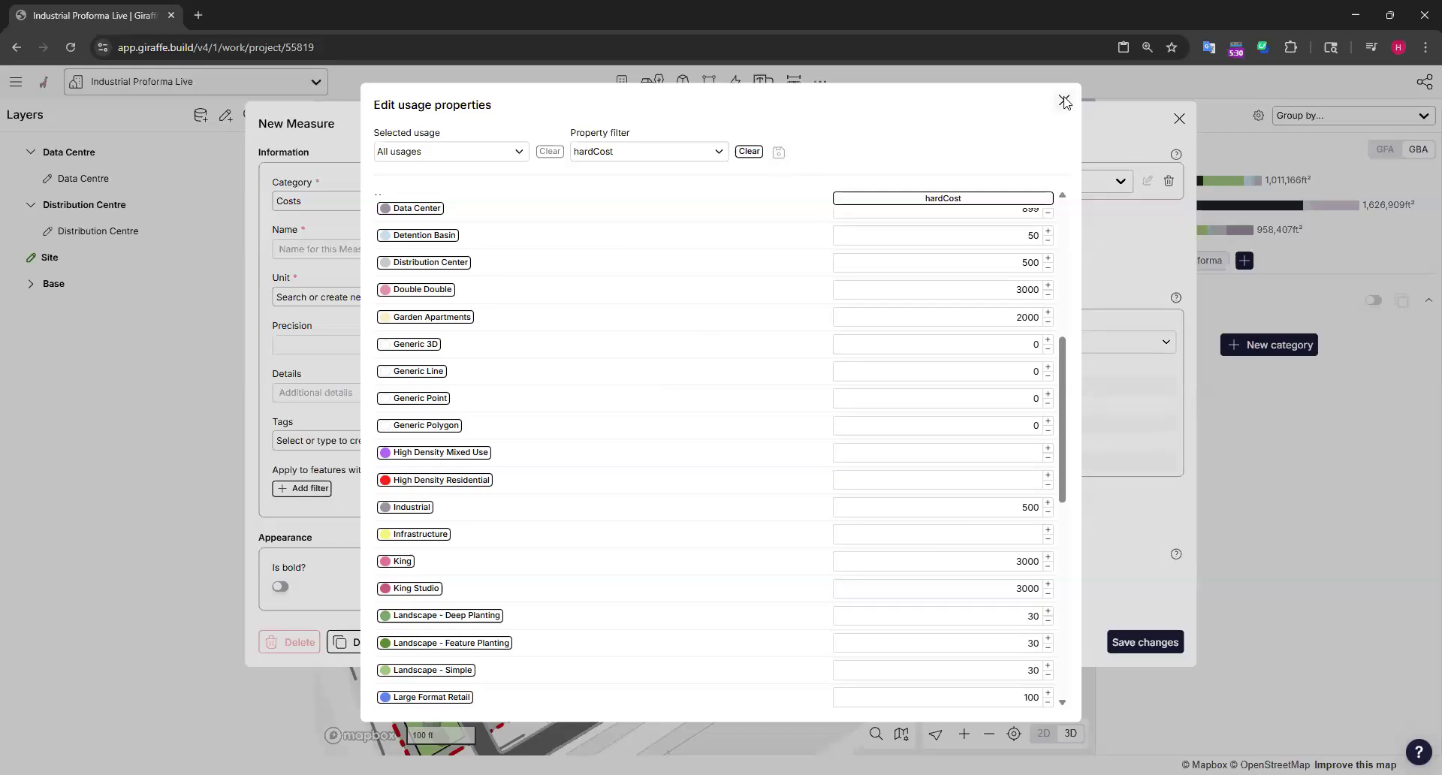
left_click(1065, 101)
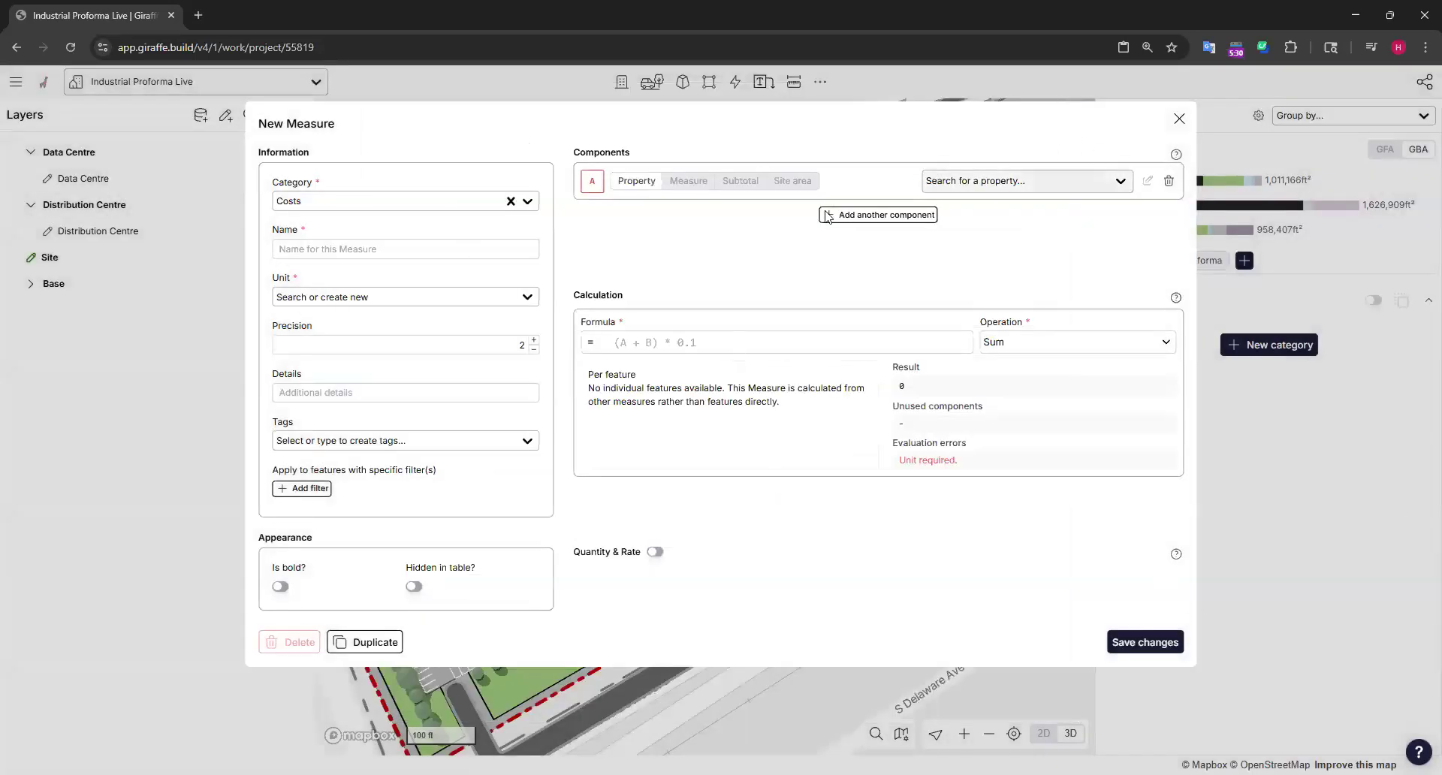
Step: Re-enter the cleared measure's name as "Hard Cost" and its unit as Currency
left_click(323, 248)
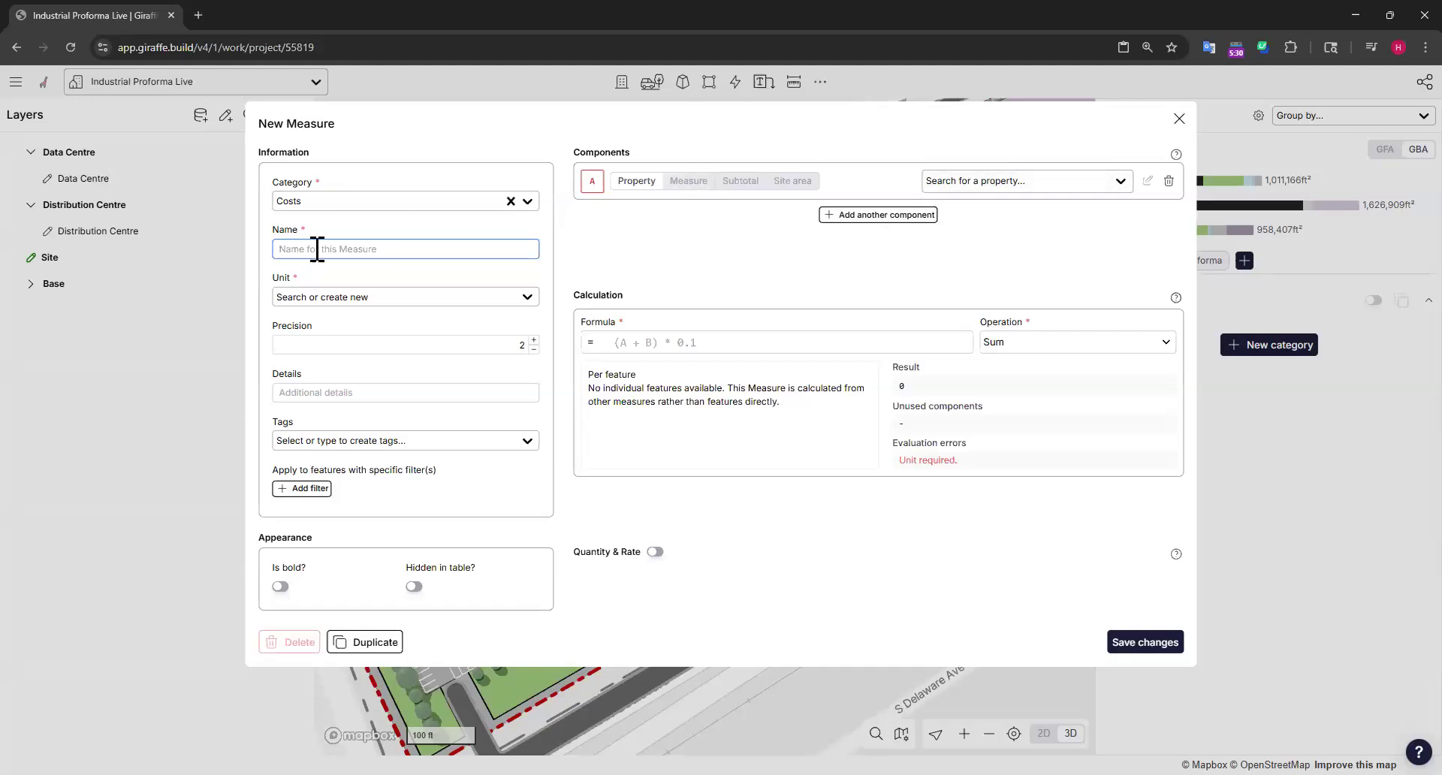
type("Hard Cost")
left_click(353, 297)
left_click(350, 378)
Step: Define Hard Cost as A*B with grossBuildingArea (ft²) as component A and hardCost as component B, and save the measure
left_click(958, 181)
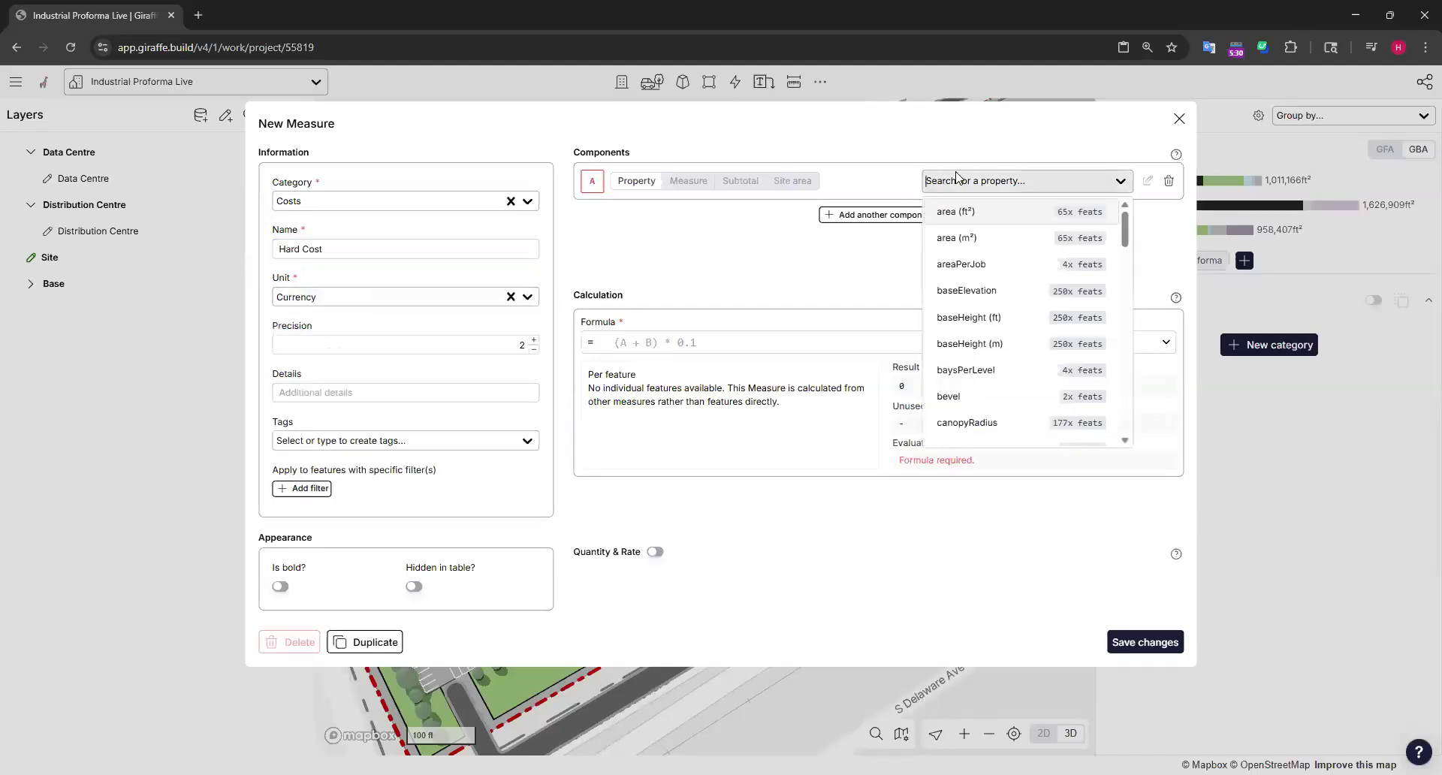
type("gross")
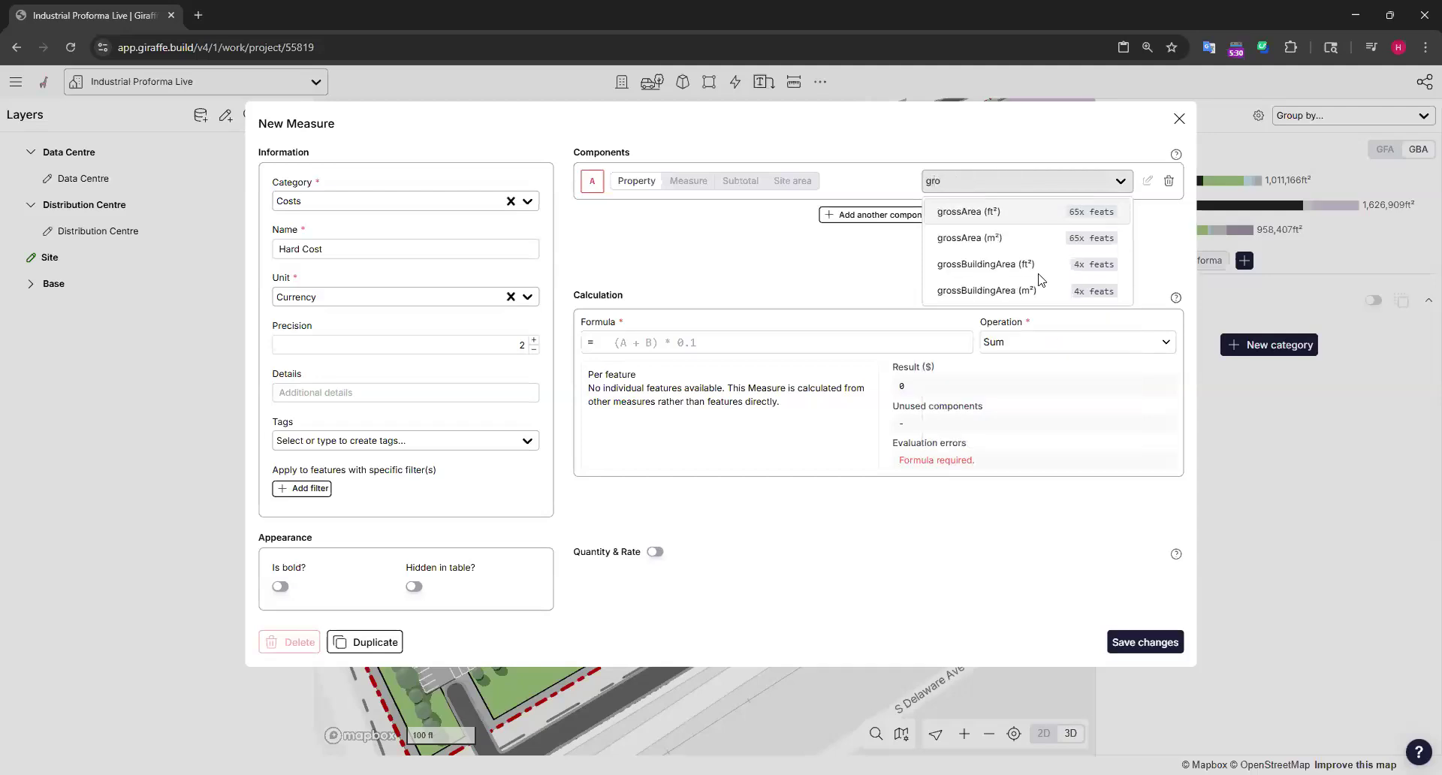
left_click(1041, 275)
left_click(878, 215)
left_click(1019, 217)
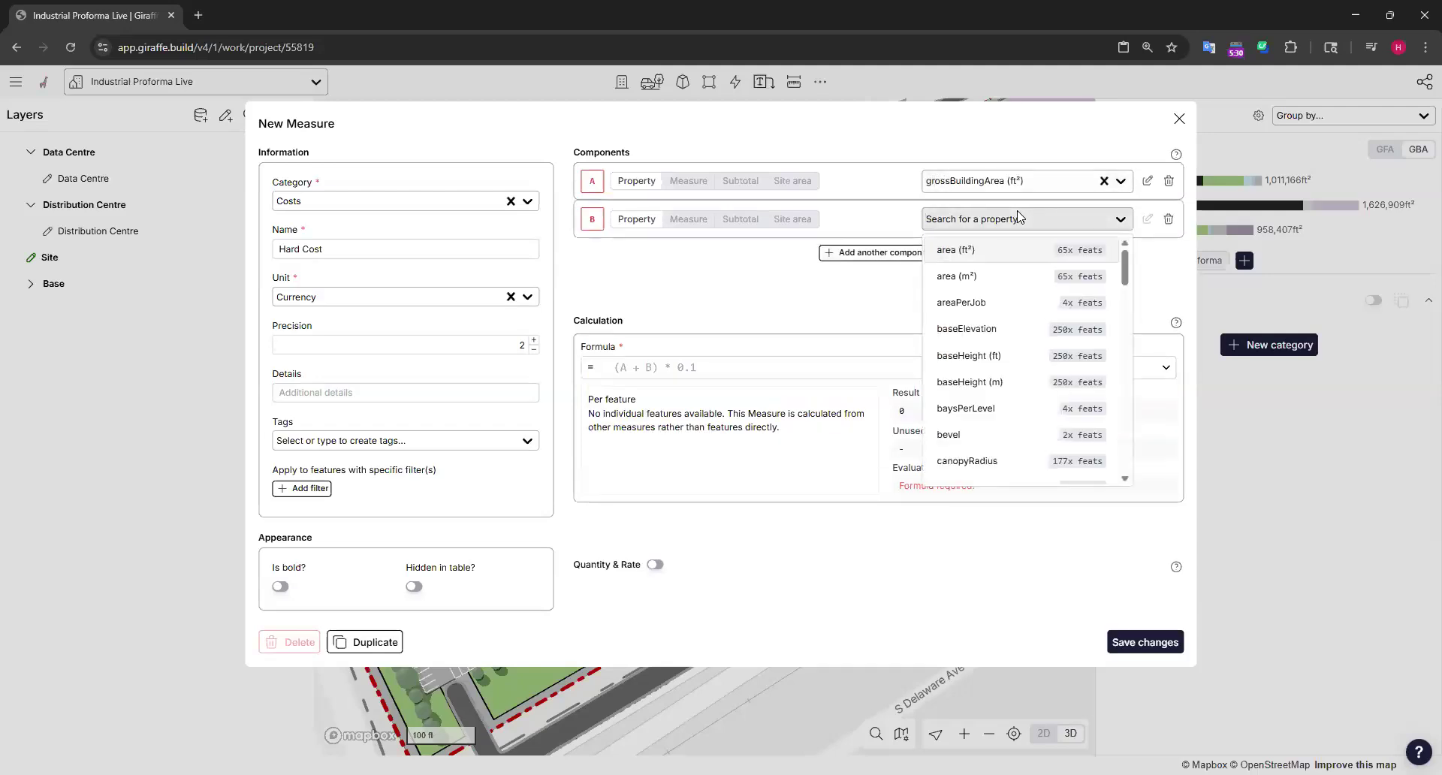
type("hard")
left_click(1023, 250)
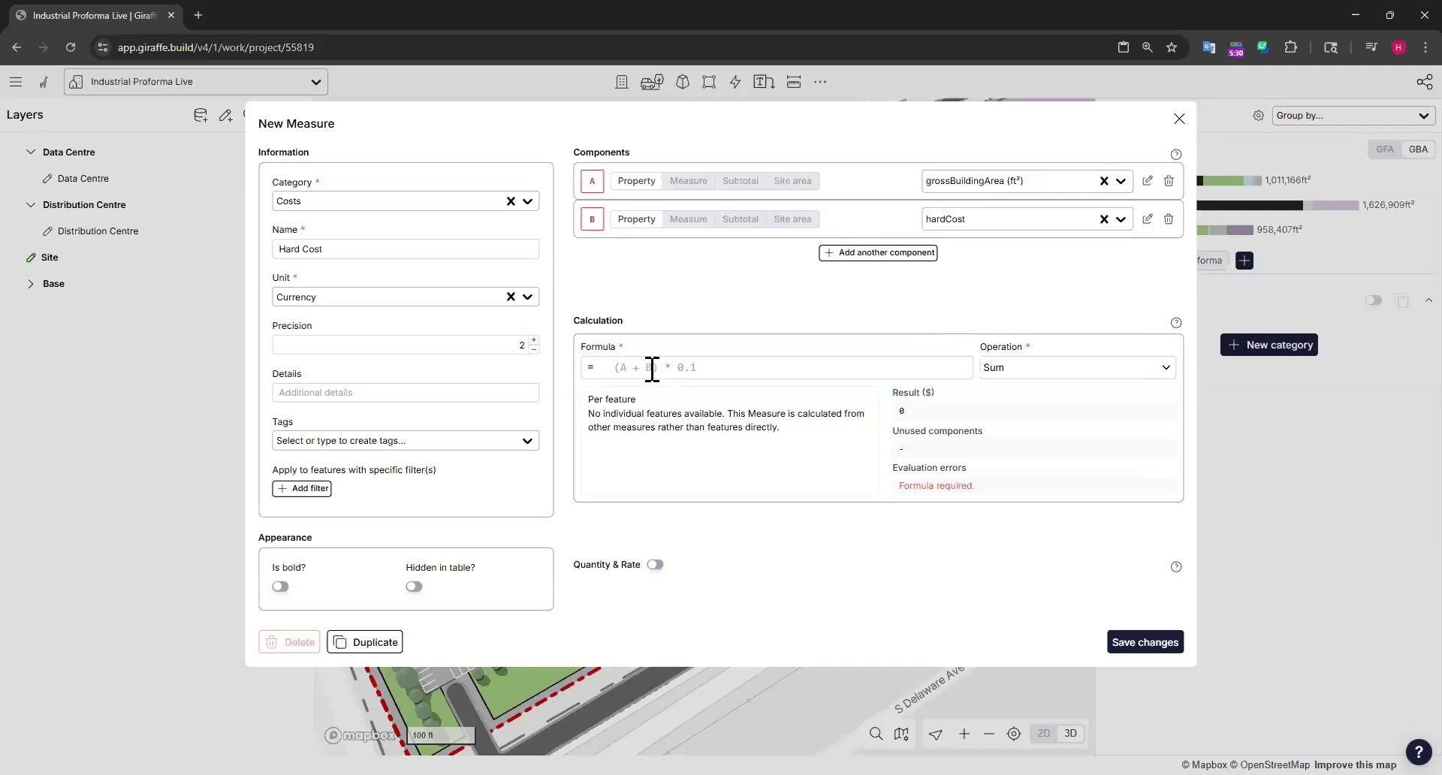
left_click(652, 368)
type("A*B")
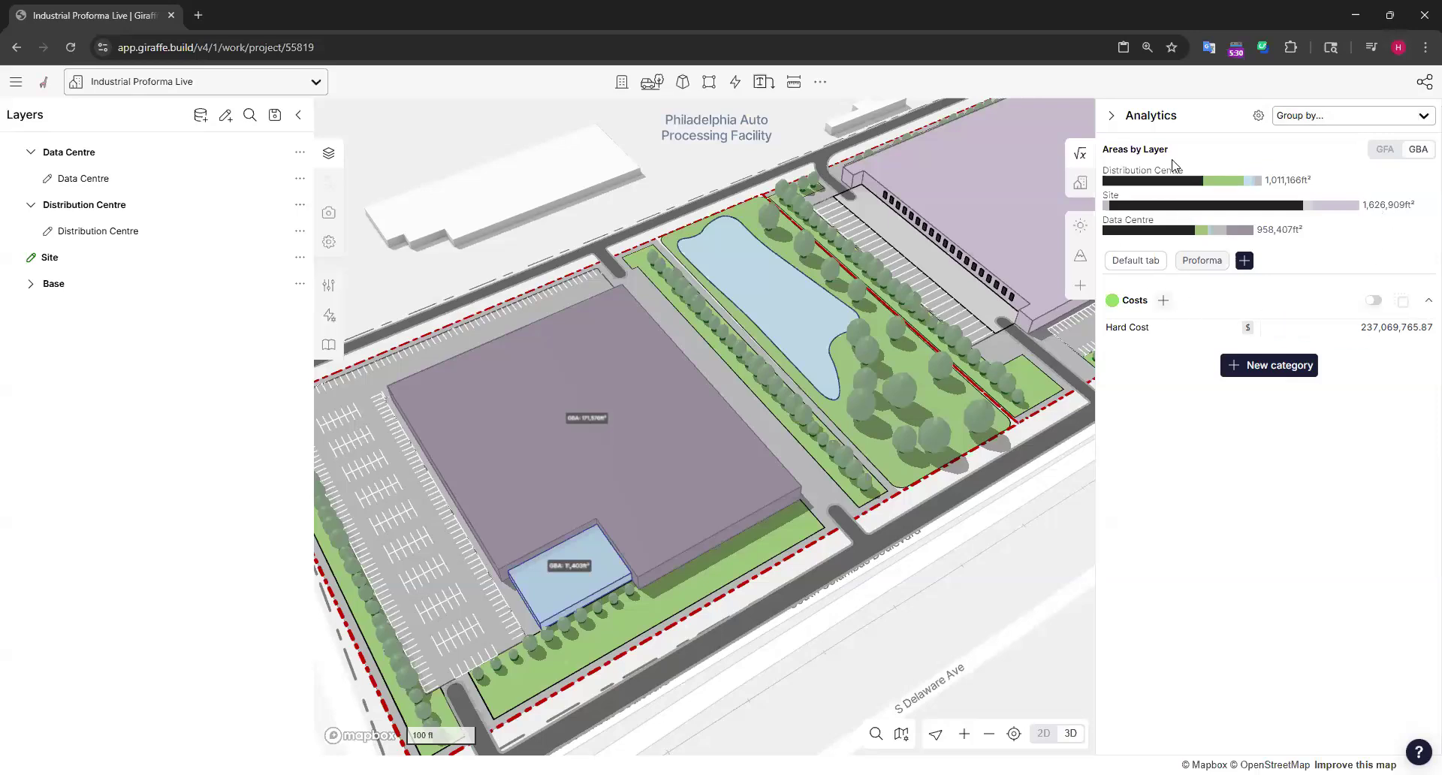
Step: Duplicate the Hard Cost measure and name the copy "Soft Cost"
left_click(1134, 331)
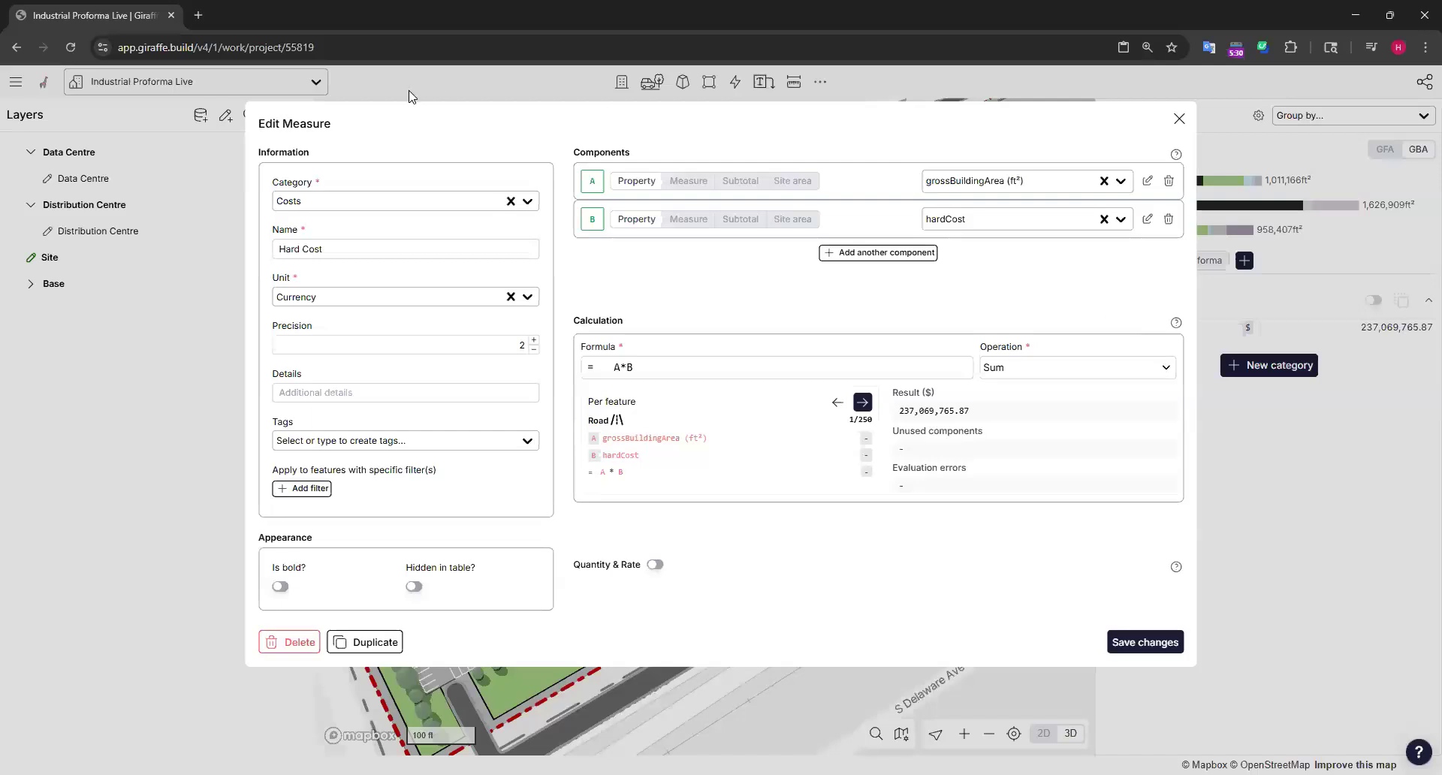
left_click(367, 644)
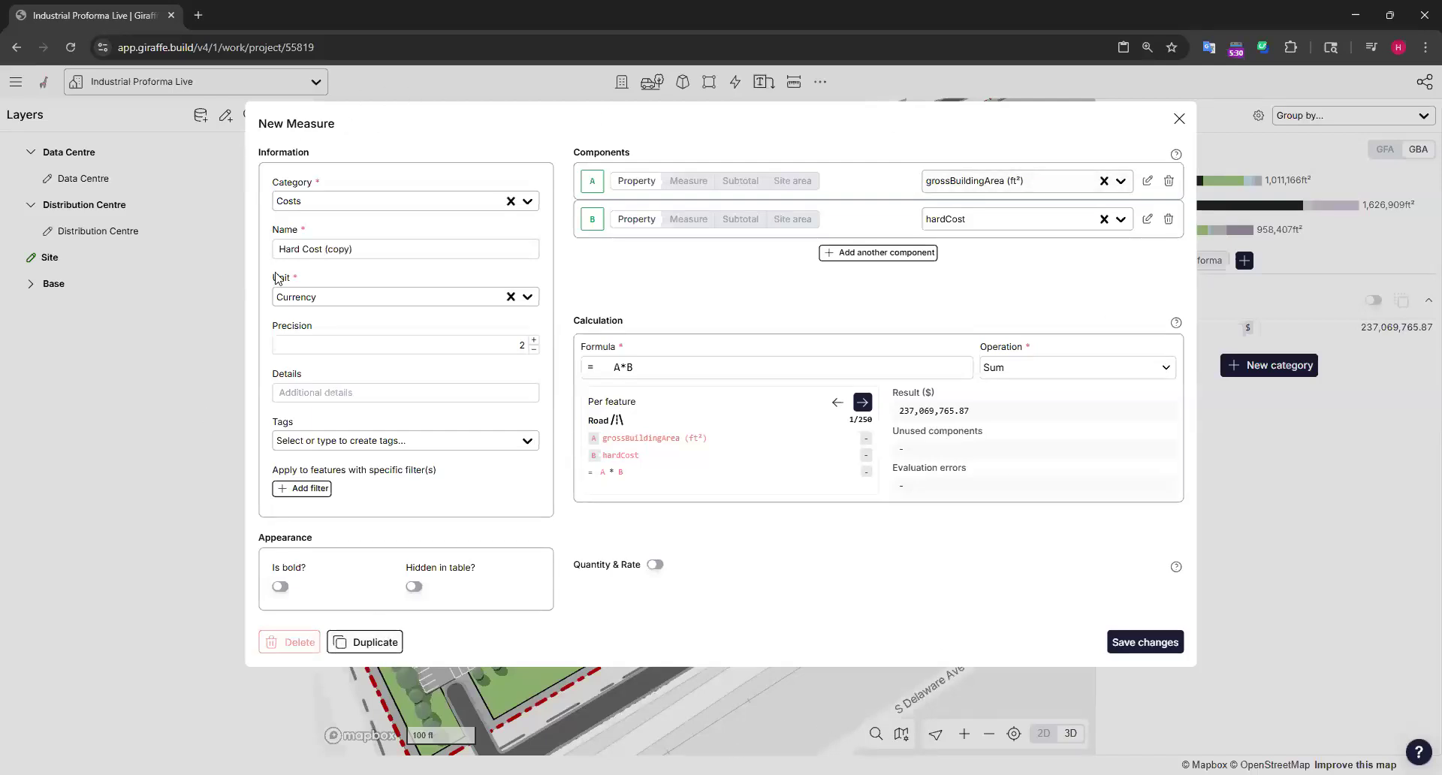
triple_click(388, 251)
type("S")
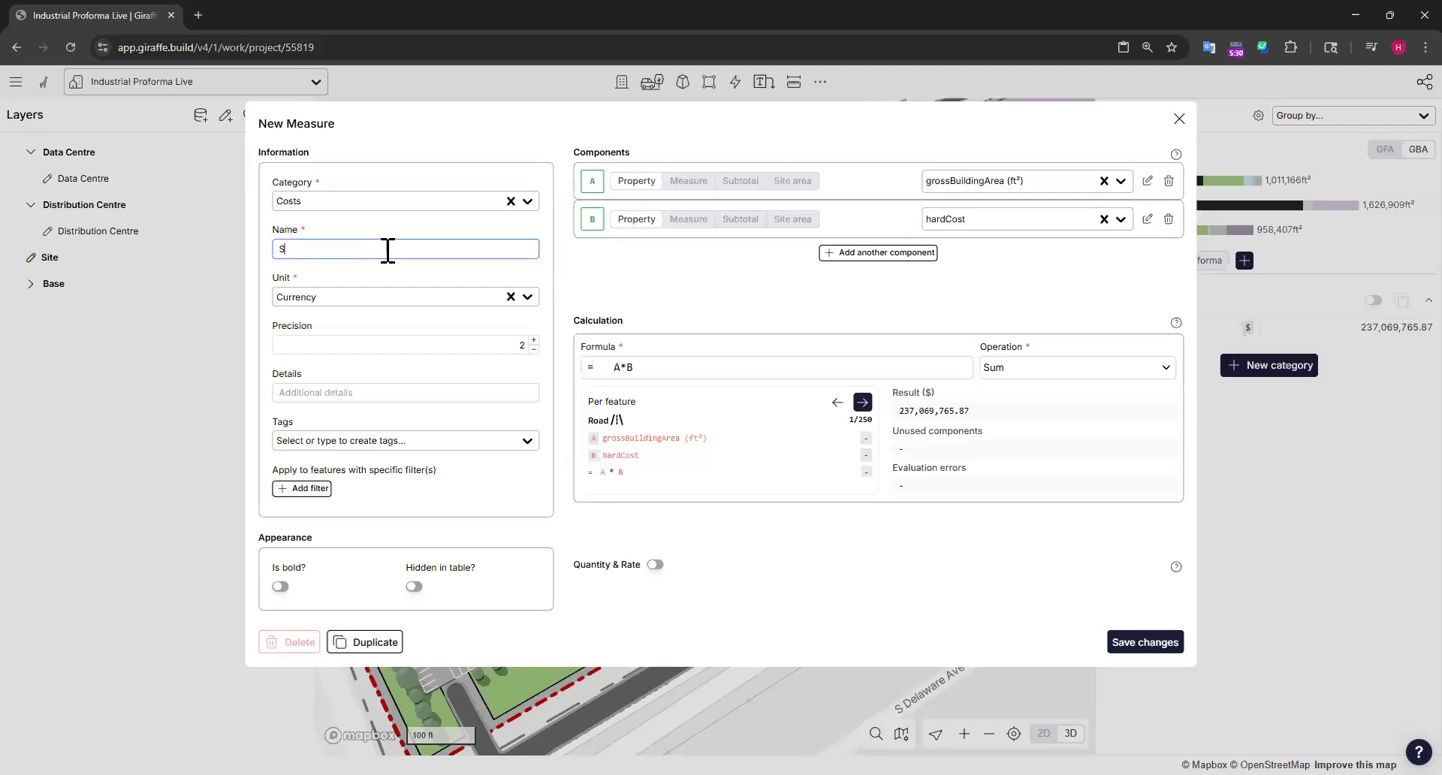
type("oft Cost")
Step: Change component B of the Soft Cost measure to the softCost property and save the measure
left_click(976, 225)
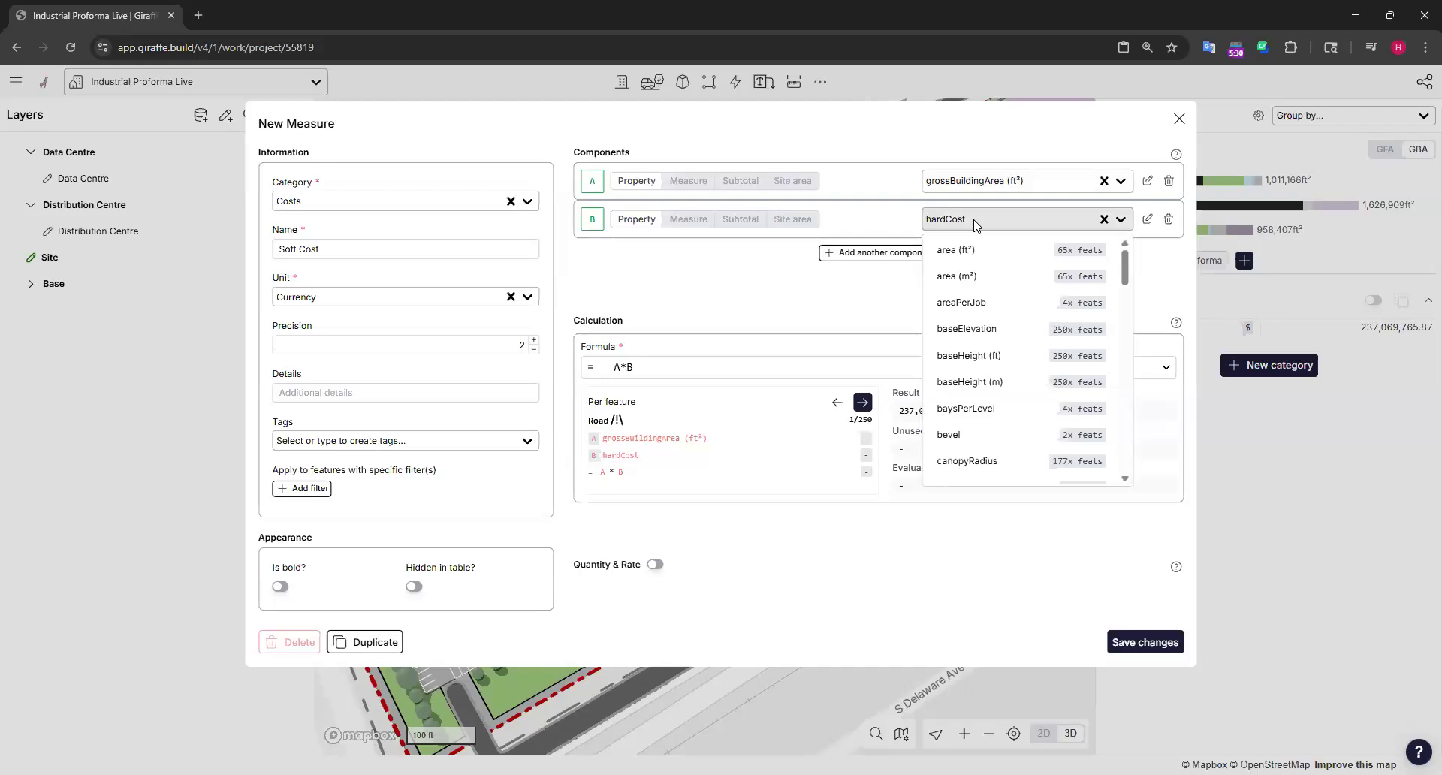
type("soft")
left_click(1002, 255)
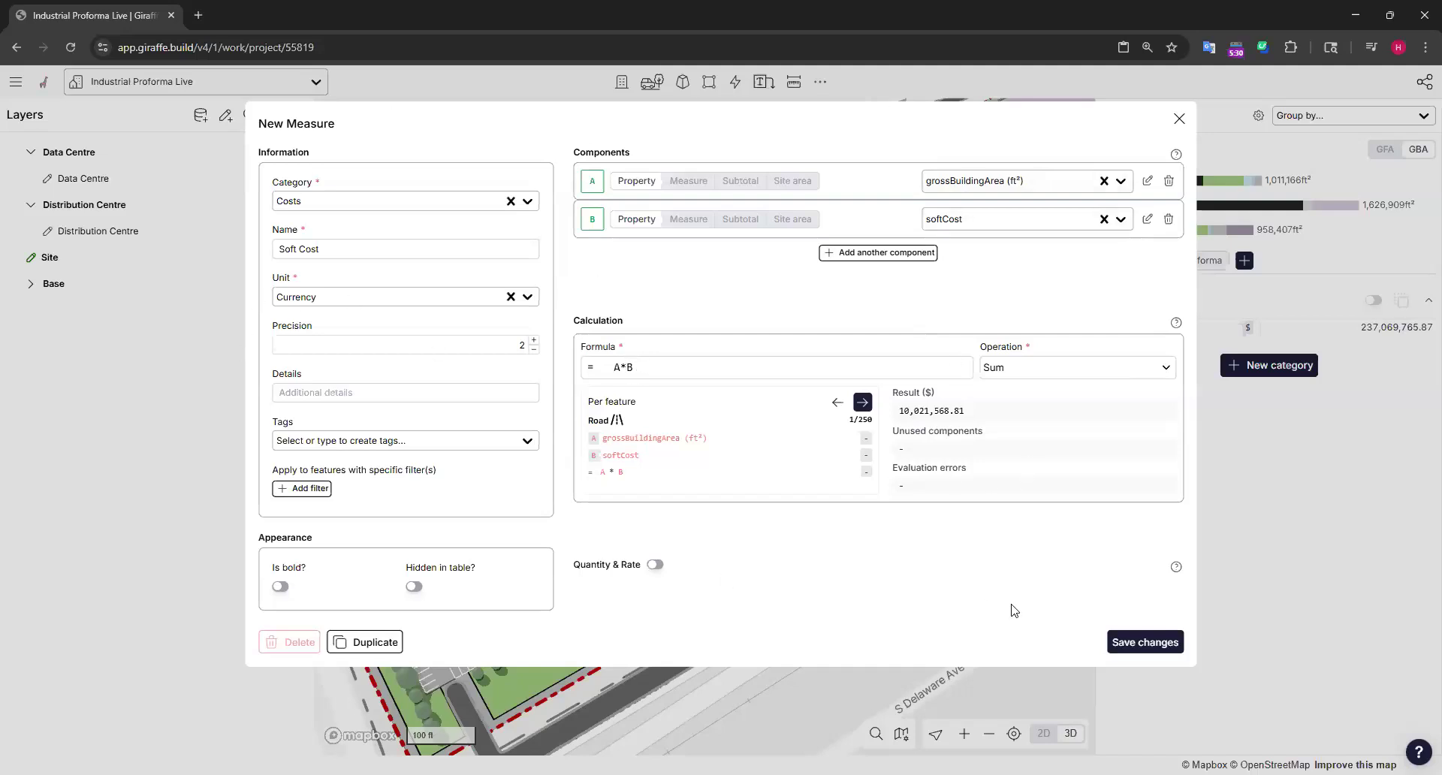
left_click(1153, 642)
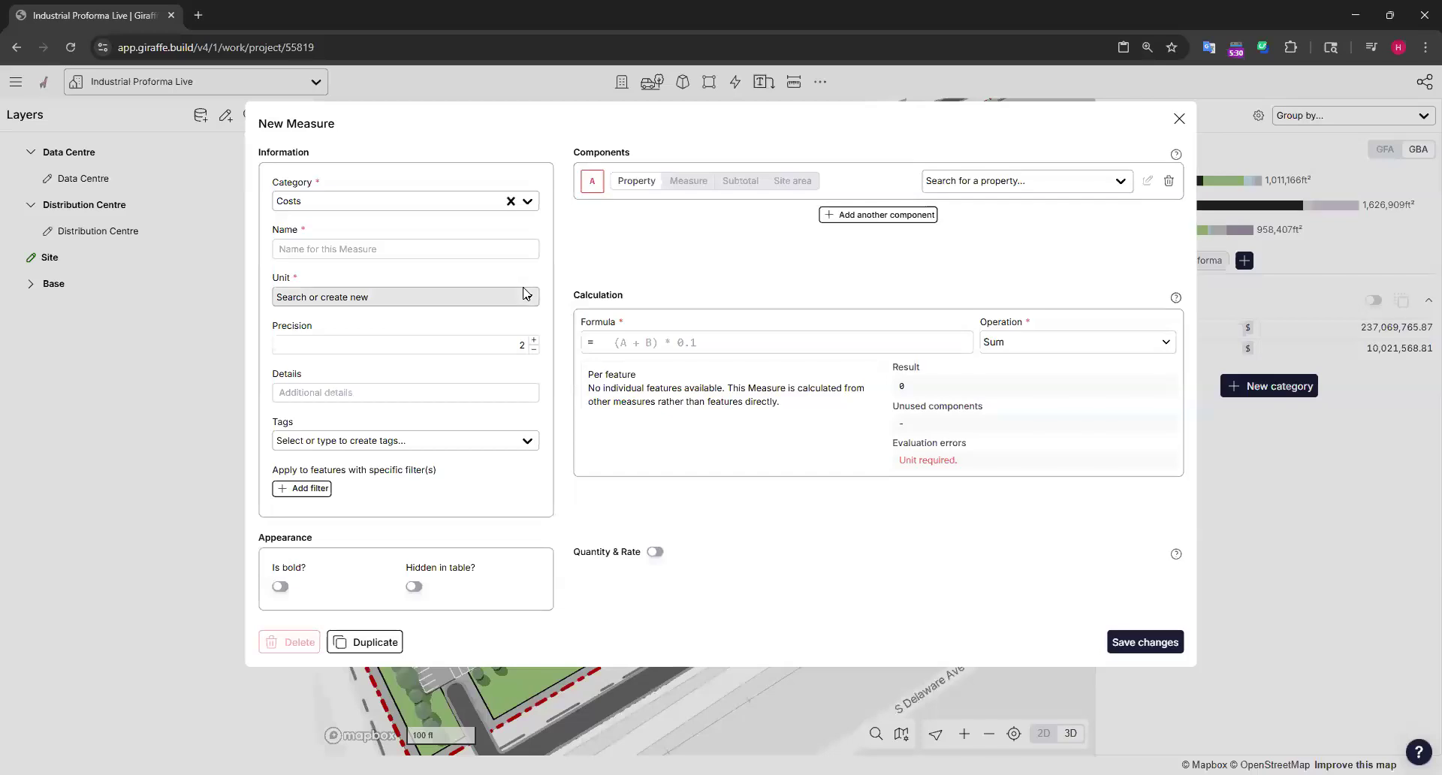
left_click(695, 185)
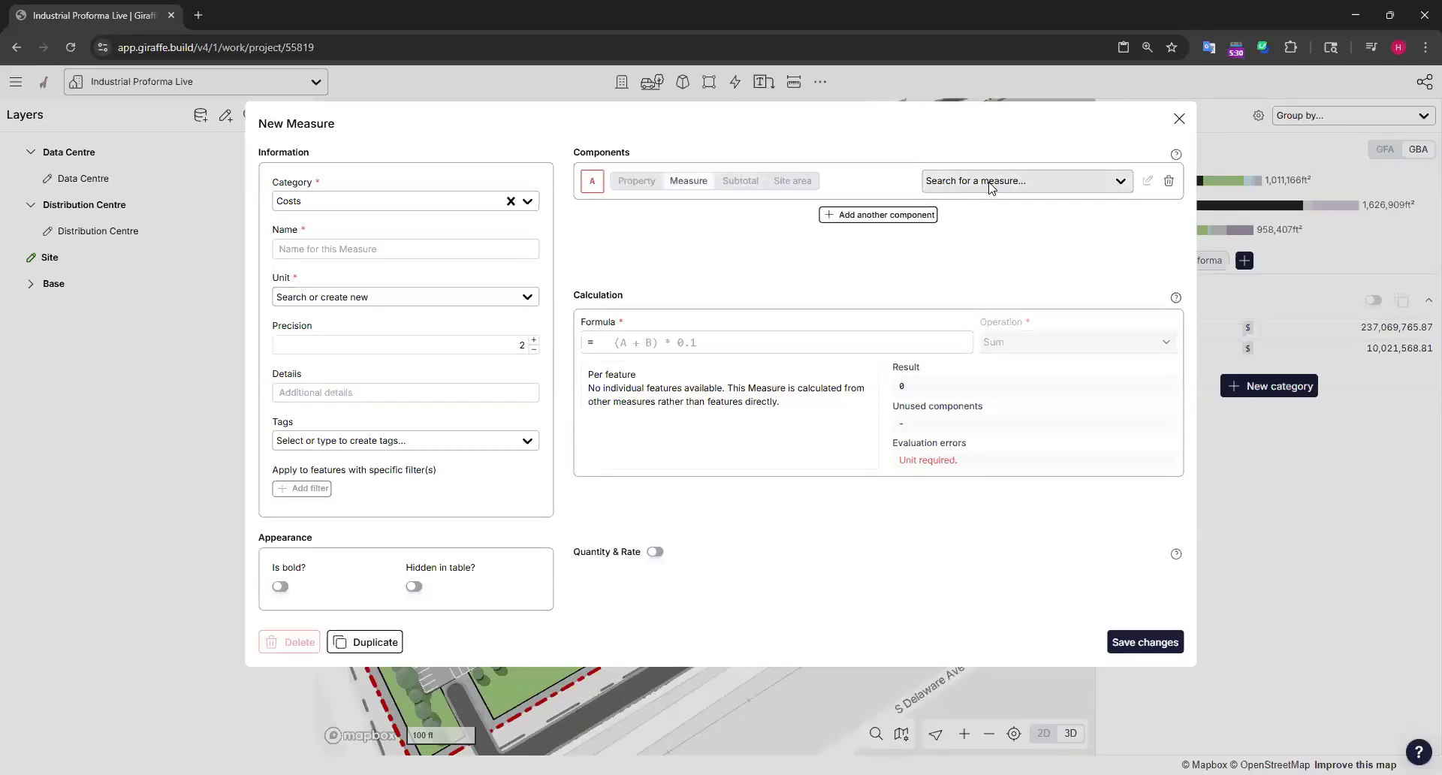
left_click(990, 187)
left_click(821, 170)
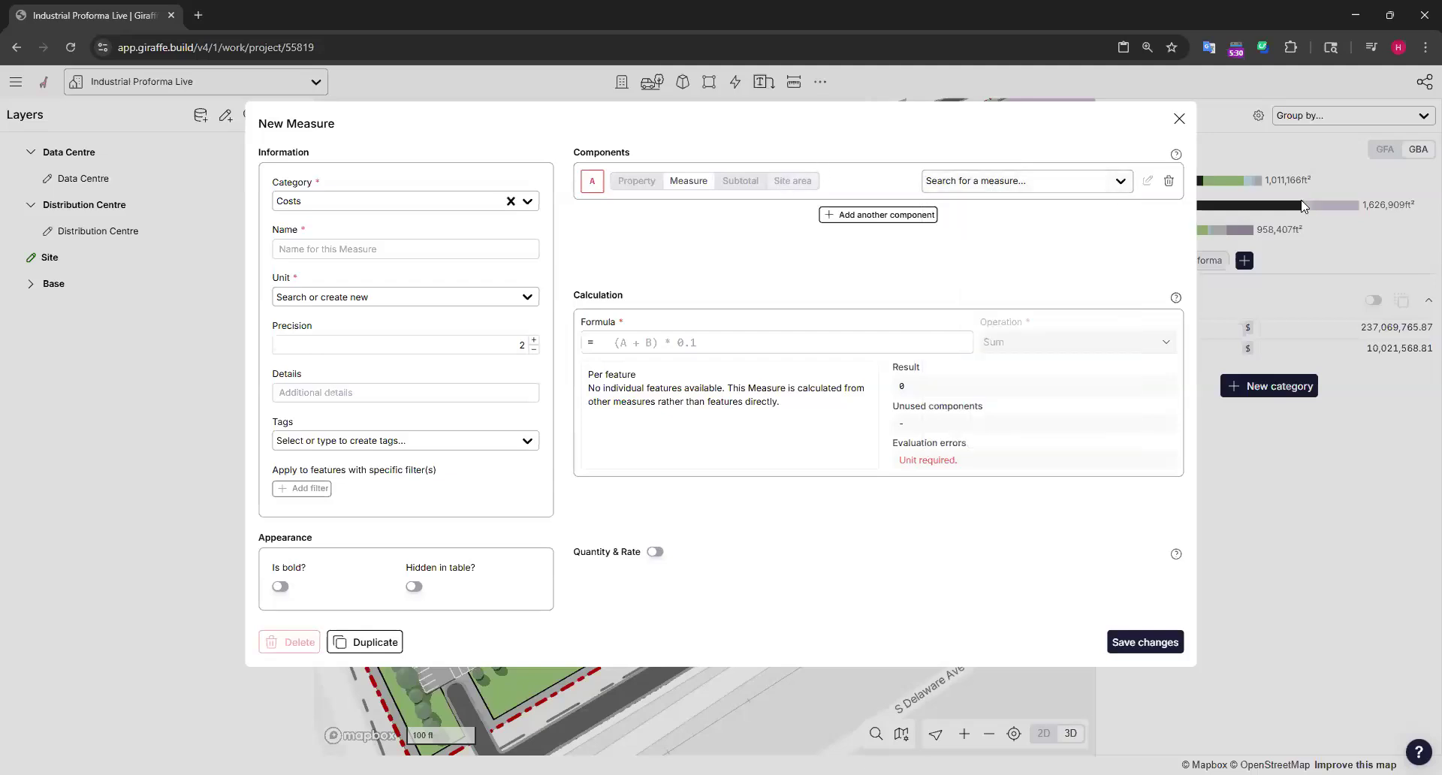
Step: Remove the new Costs measure's component, name it "Contingency", make it Unitless with the constant formula .10, and save it
left_click(1168, 182)
left_click(353, 249)
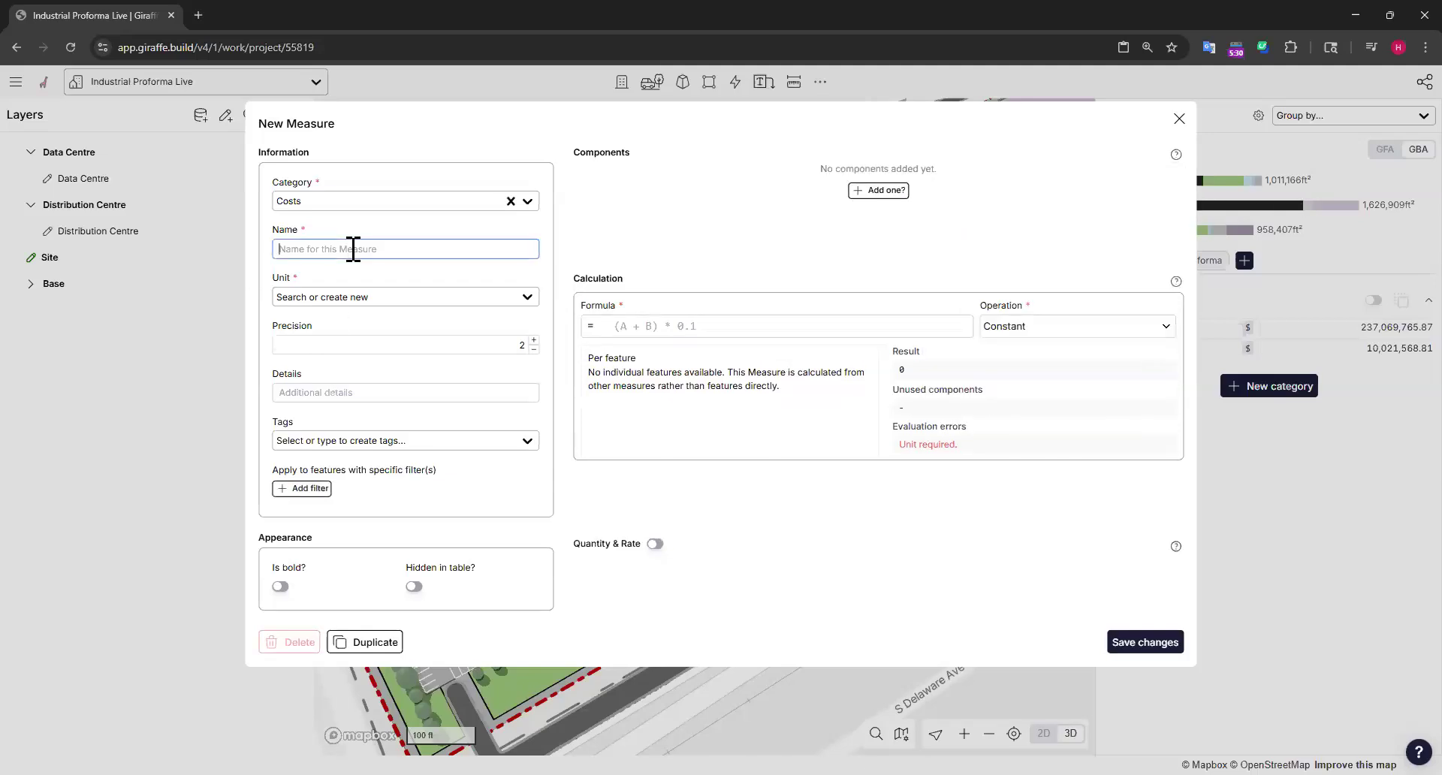
type("Contingency")
left_click(348, 300)
left_click(342, 330)
left_click(717, 331)
type(".10")
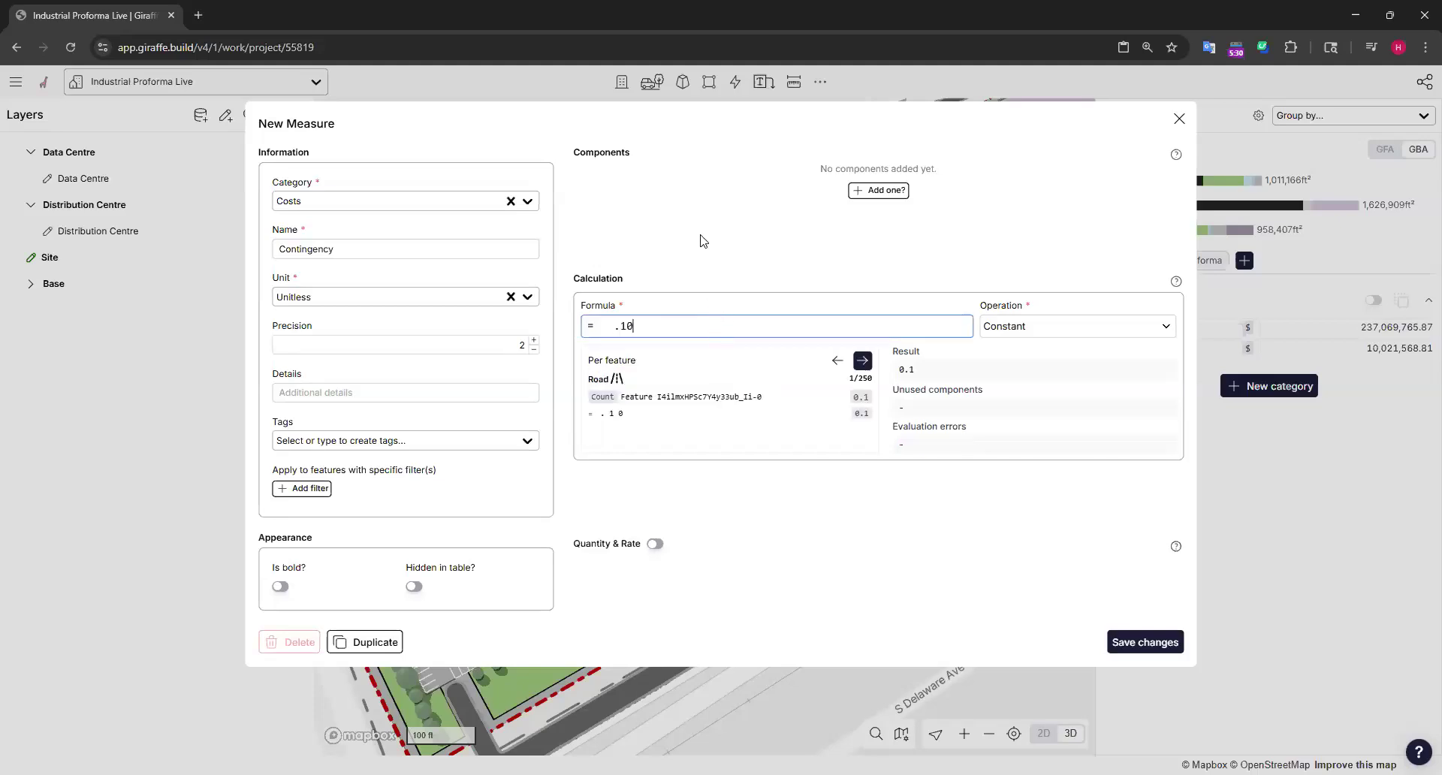
left_click(1145, 642)
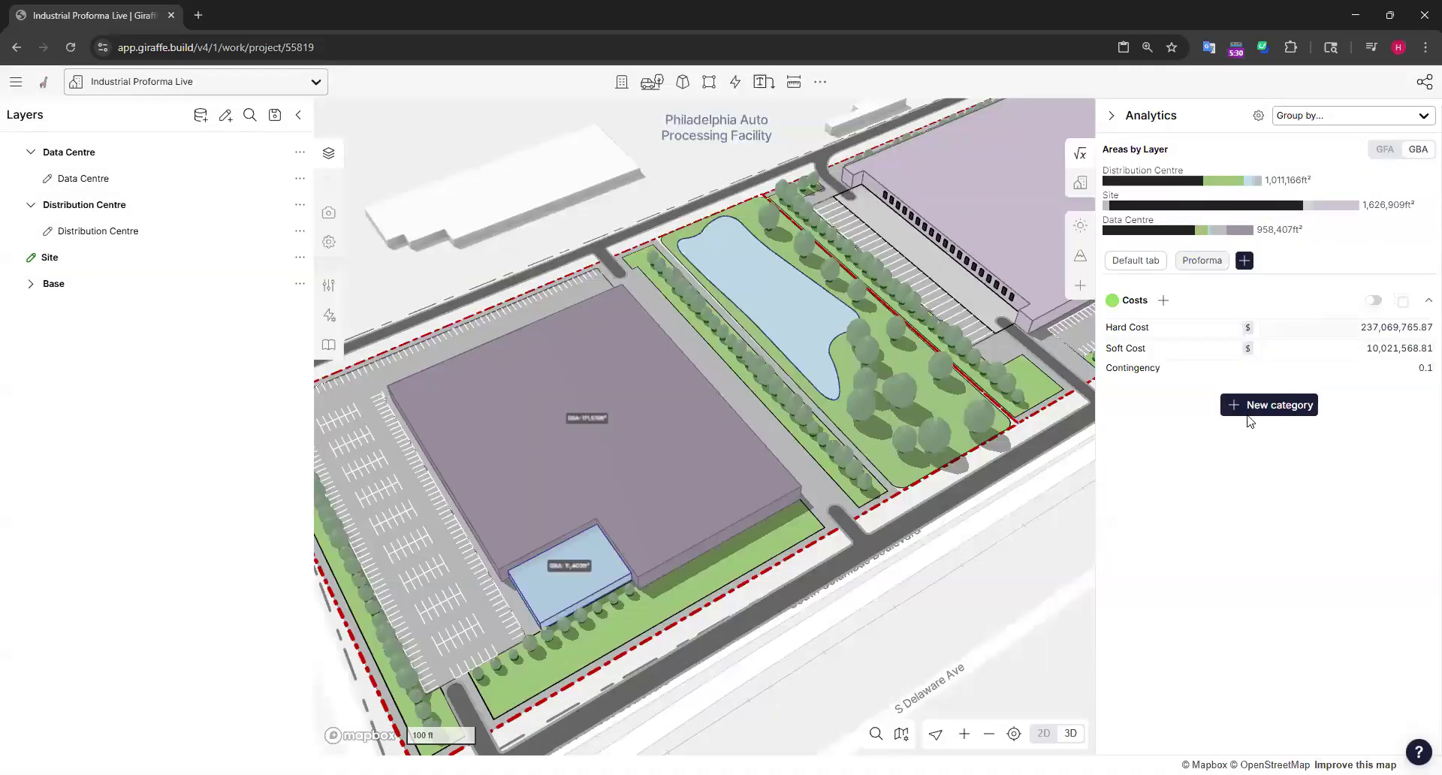
Step: Start a new Costs measure named "Total" with the Hard Cost measure as component A
left_click(1163, 299)
left_click(344, 249)
type("Total")
left_click(685, 181)
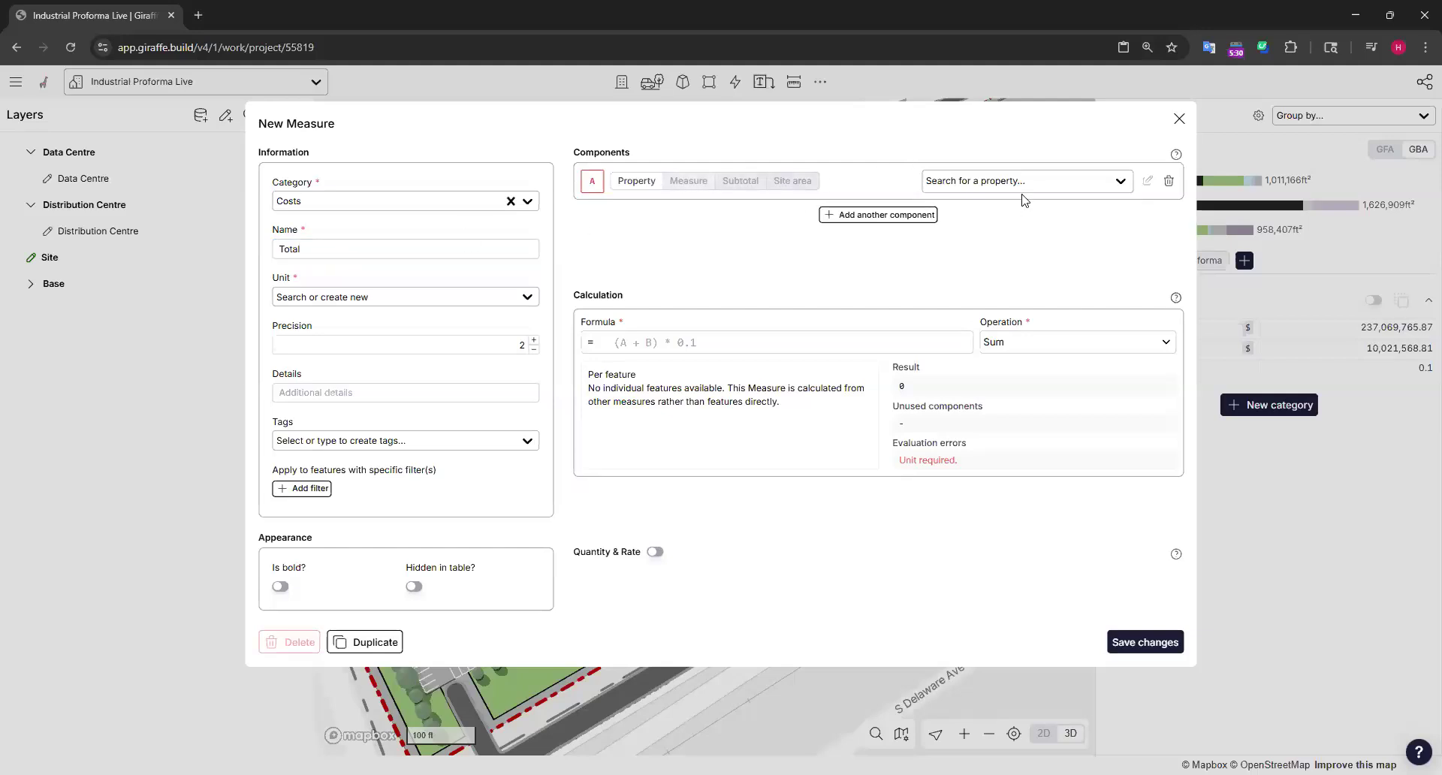
left_click(1002, 180)
type("har")
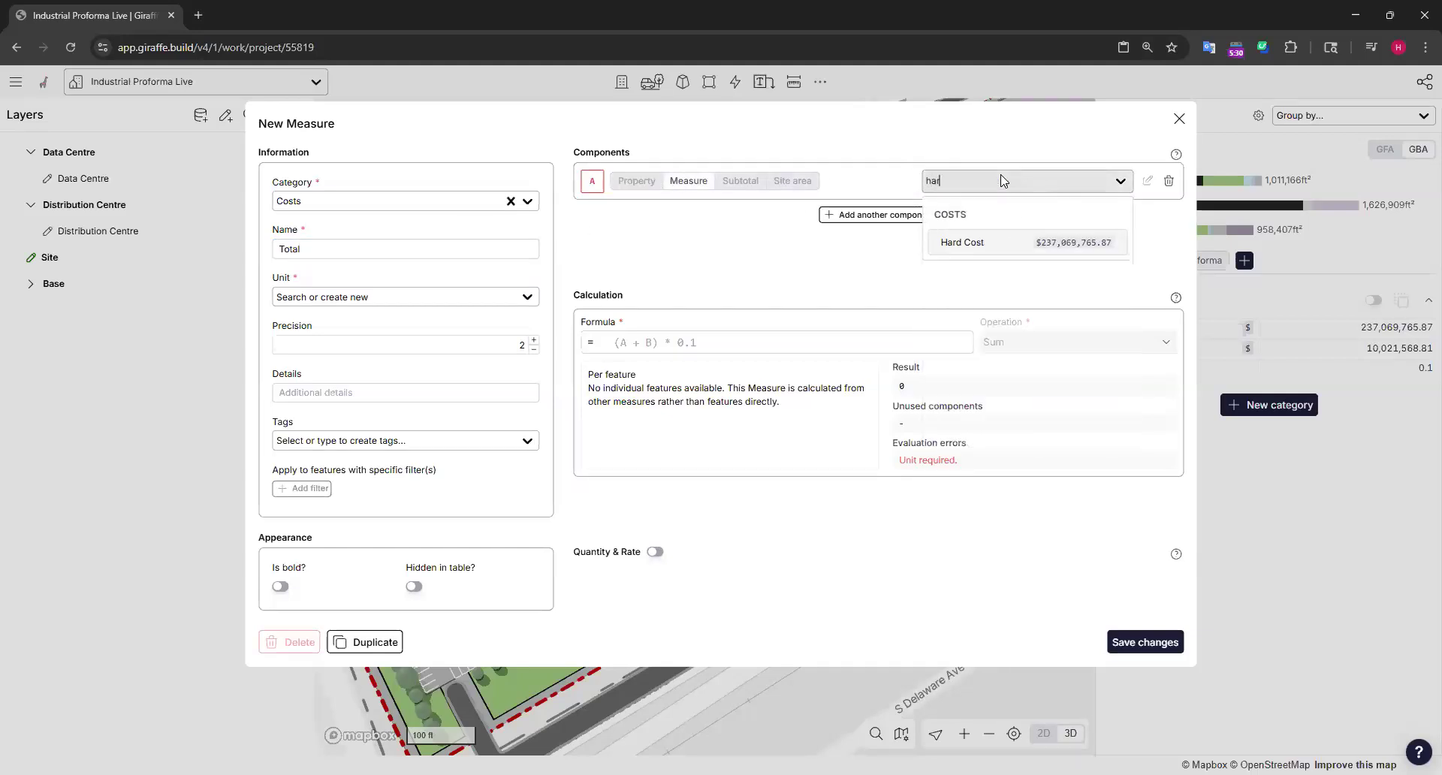
left_click(1008, 239)
Step: Add the Soft Cost and Contingency measures as components B and C of the Total measure
left_click(906, 216)
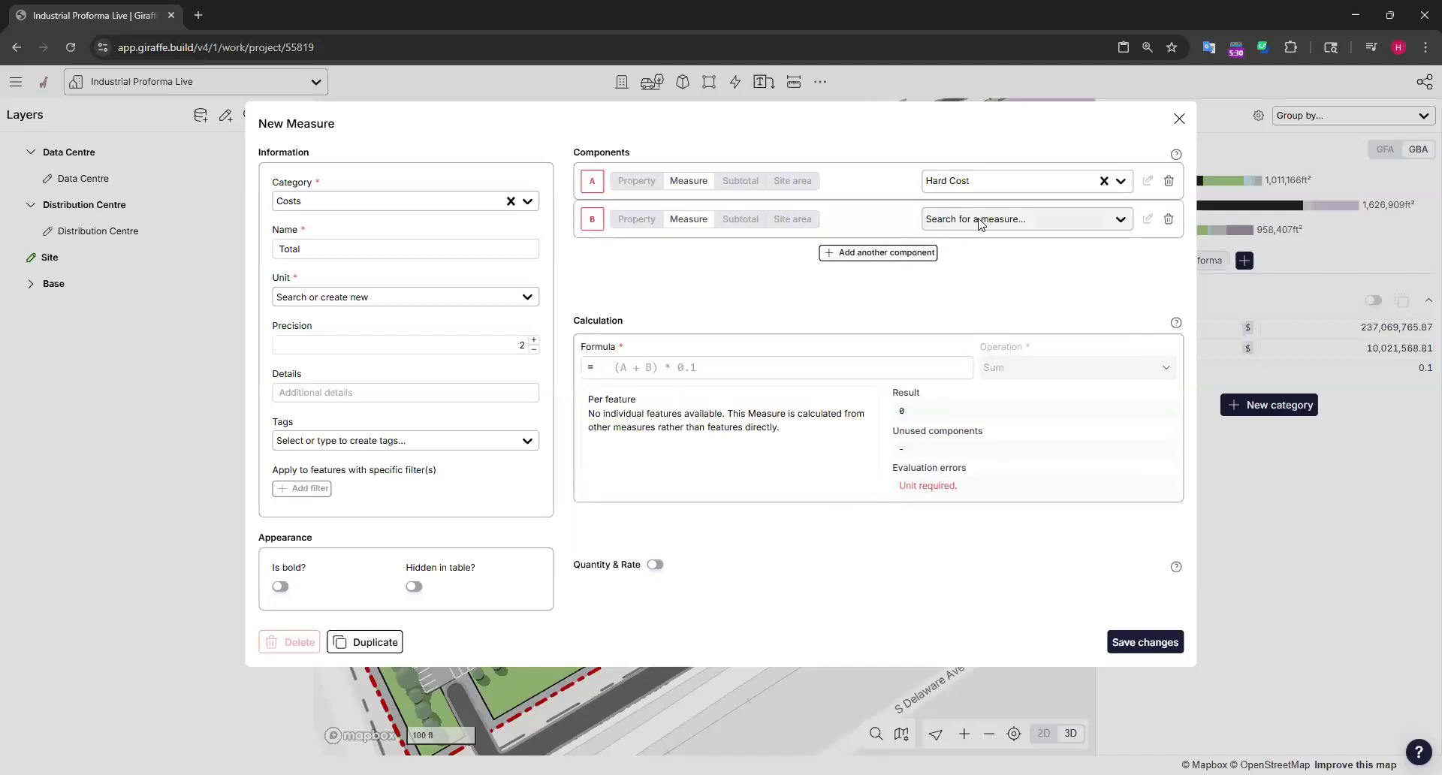
left_click(980, 219)
type("sof")
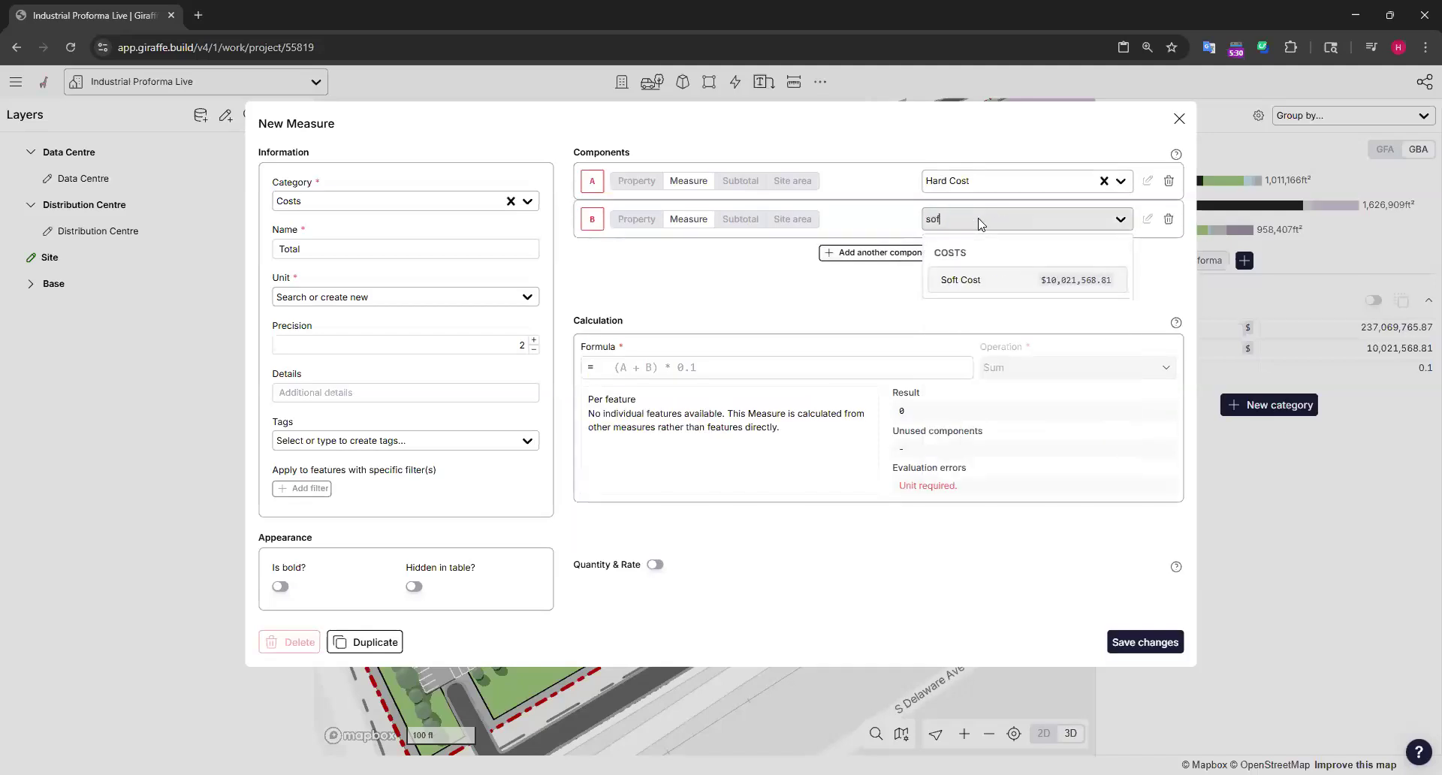
left_click(999, 278)
left_click(892, 253)
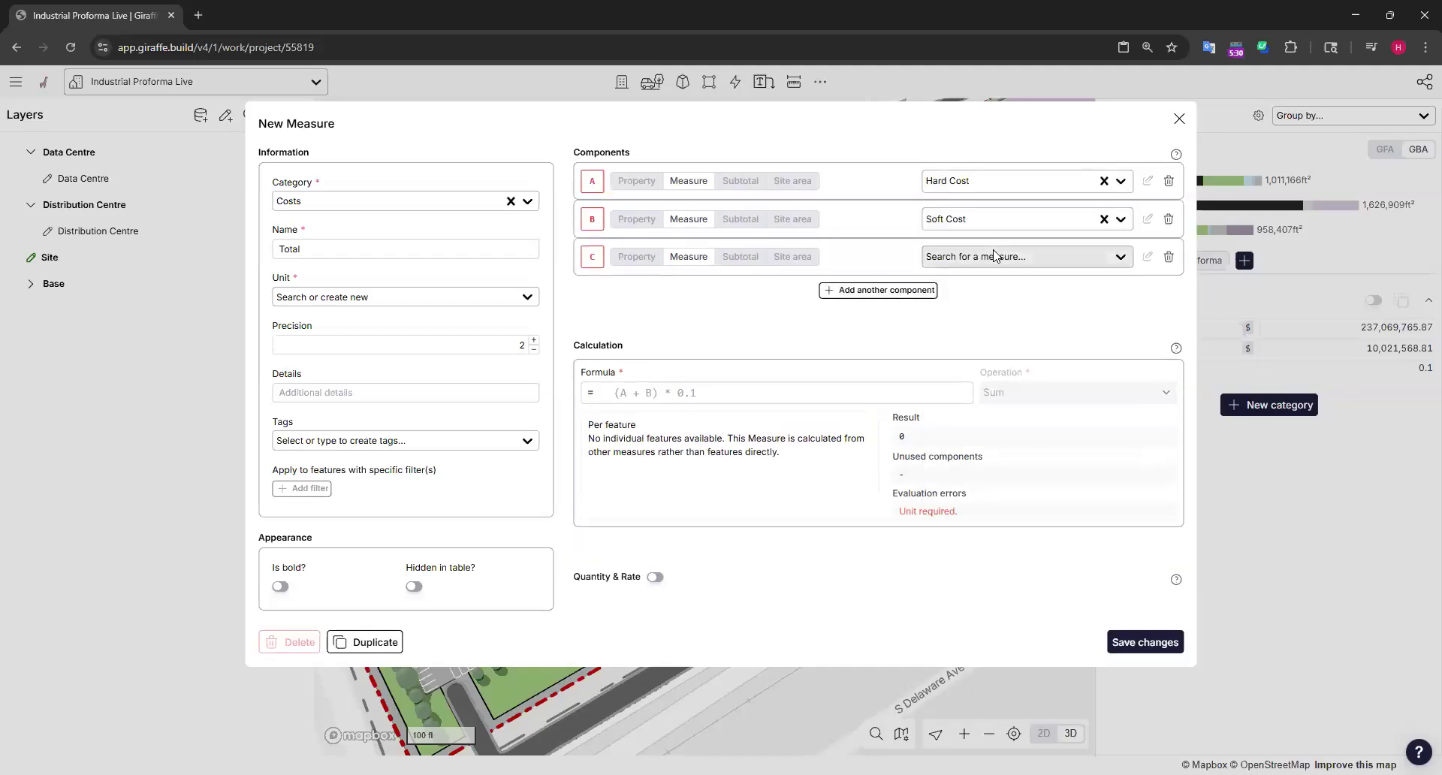
left_click(995, 256)
type("cont")
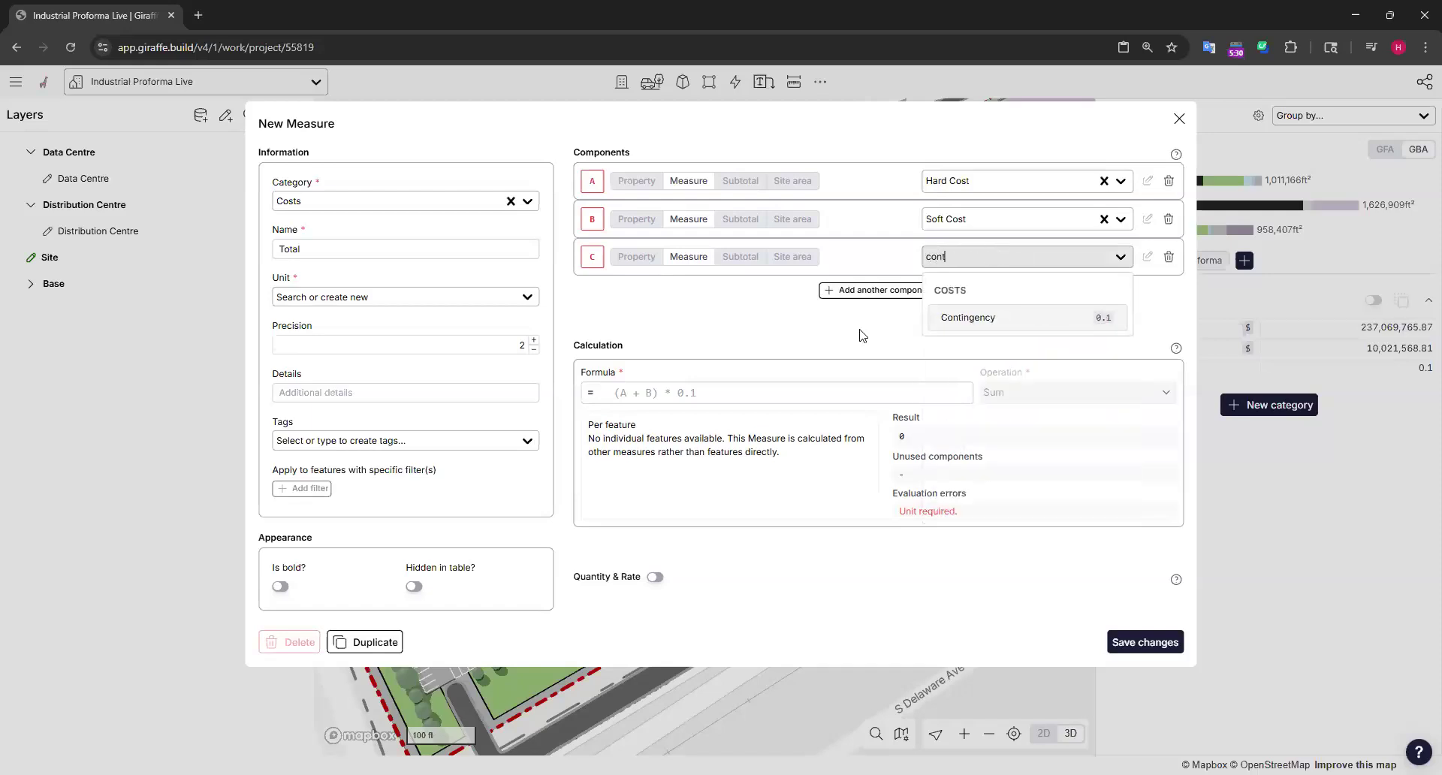
left_click(976, 324)
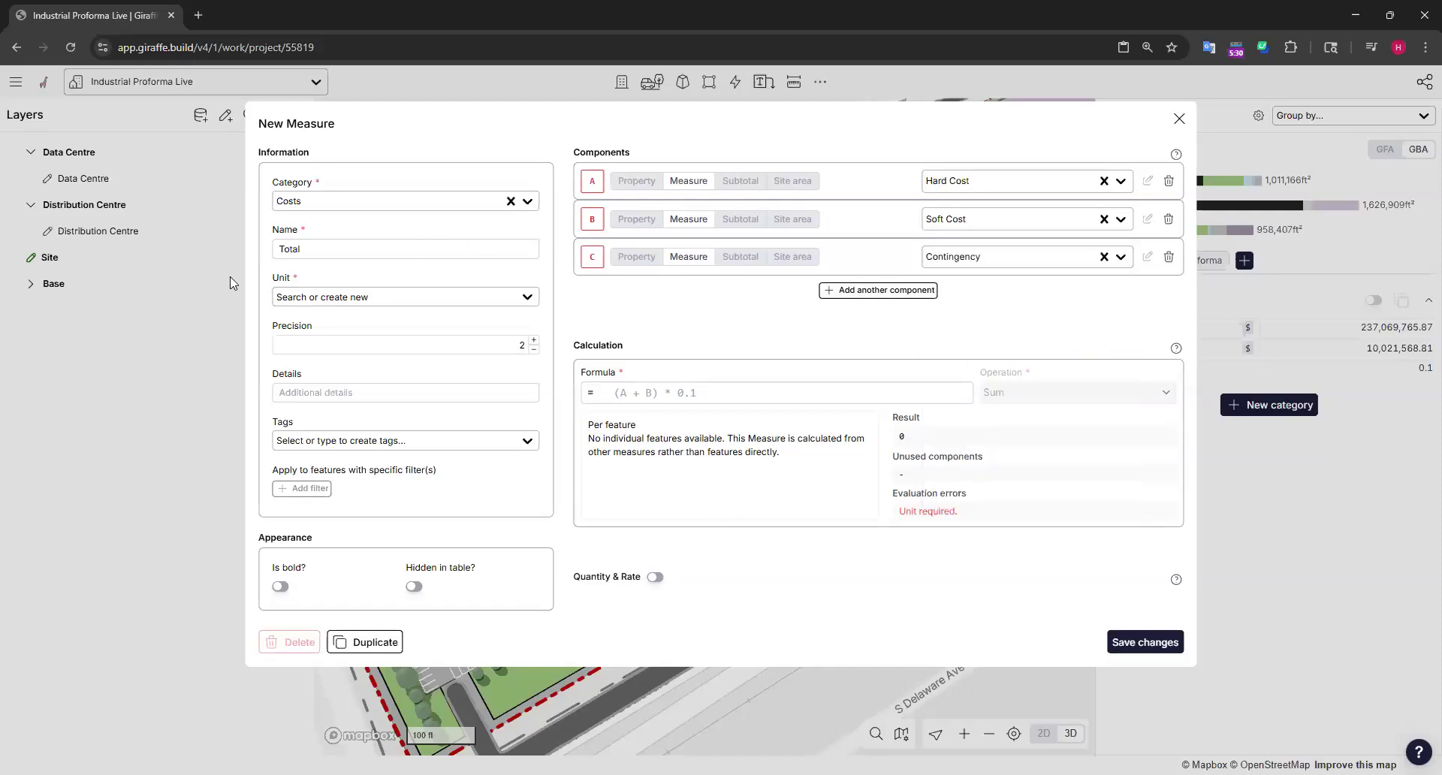
Step: Set the Total measure's unit to Currency and its formula to A+B+(A+B*C), and save it
left_click(387, 298)
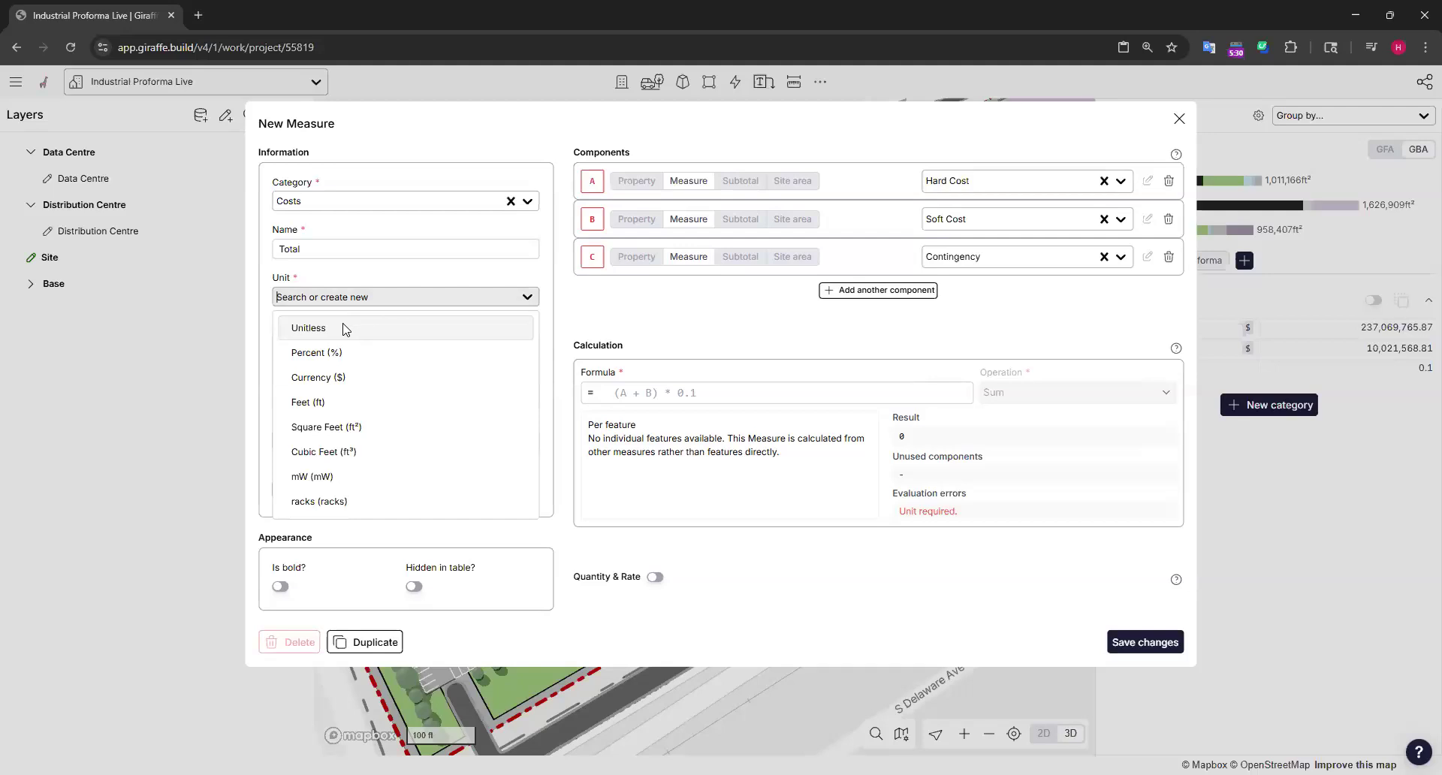
left_click(342, 377)
left_click(667, 393)
type("A+B")
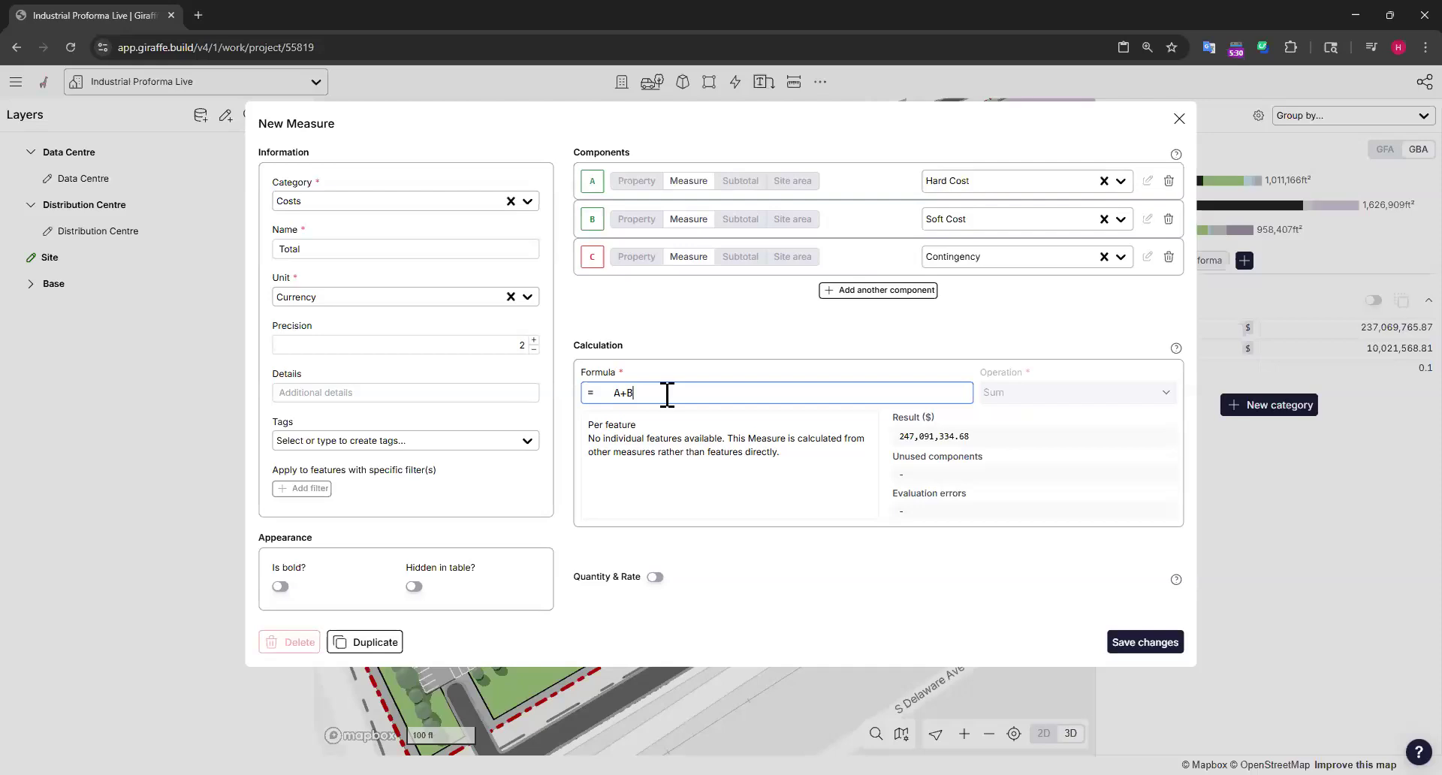
type("+(A+B*C)")
left_click(1079, 610)
left_click(1142, 643)
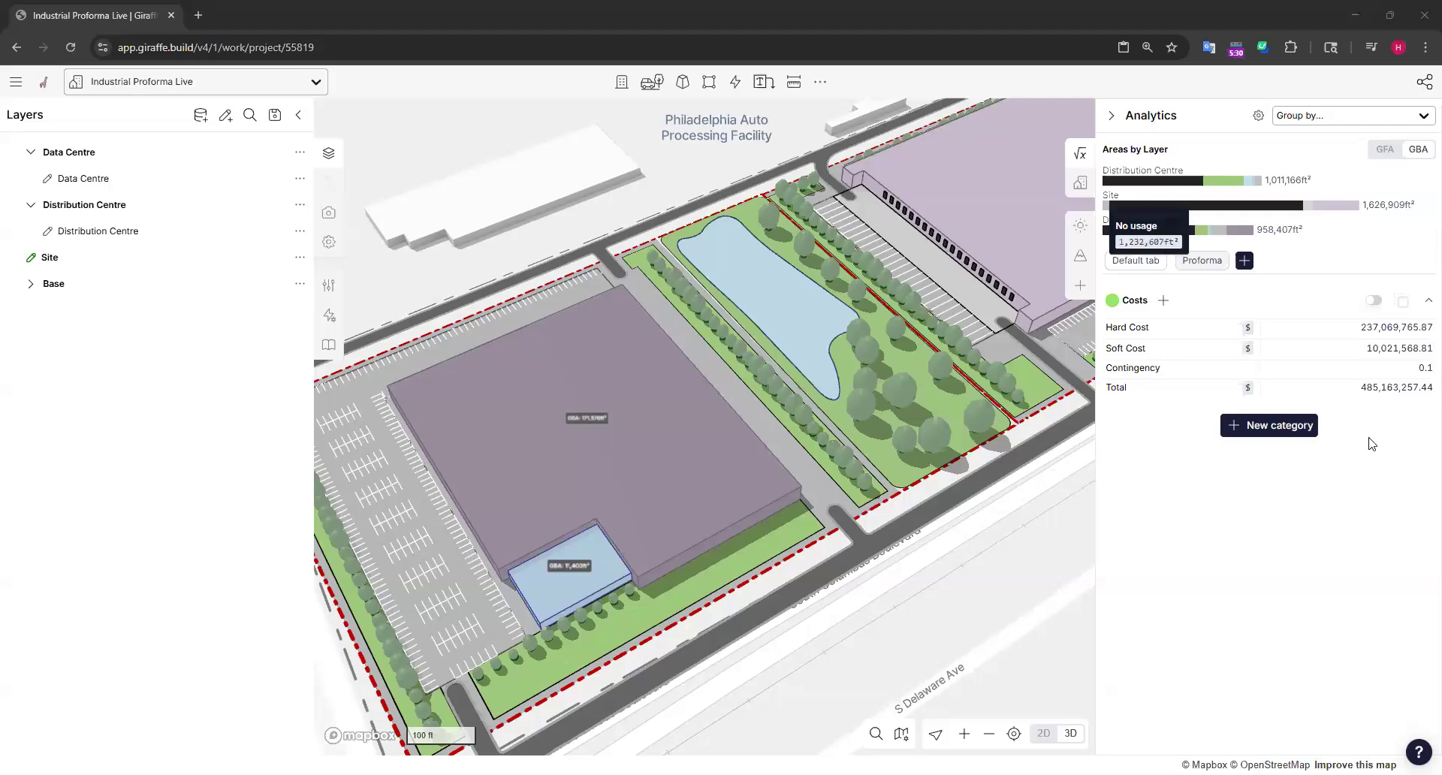
Step: Create a new analytics category labelled "Incomes"
left_click(1290, 427)
left_click(1227, 509)
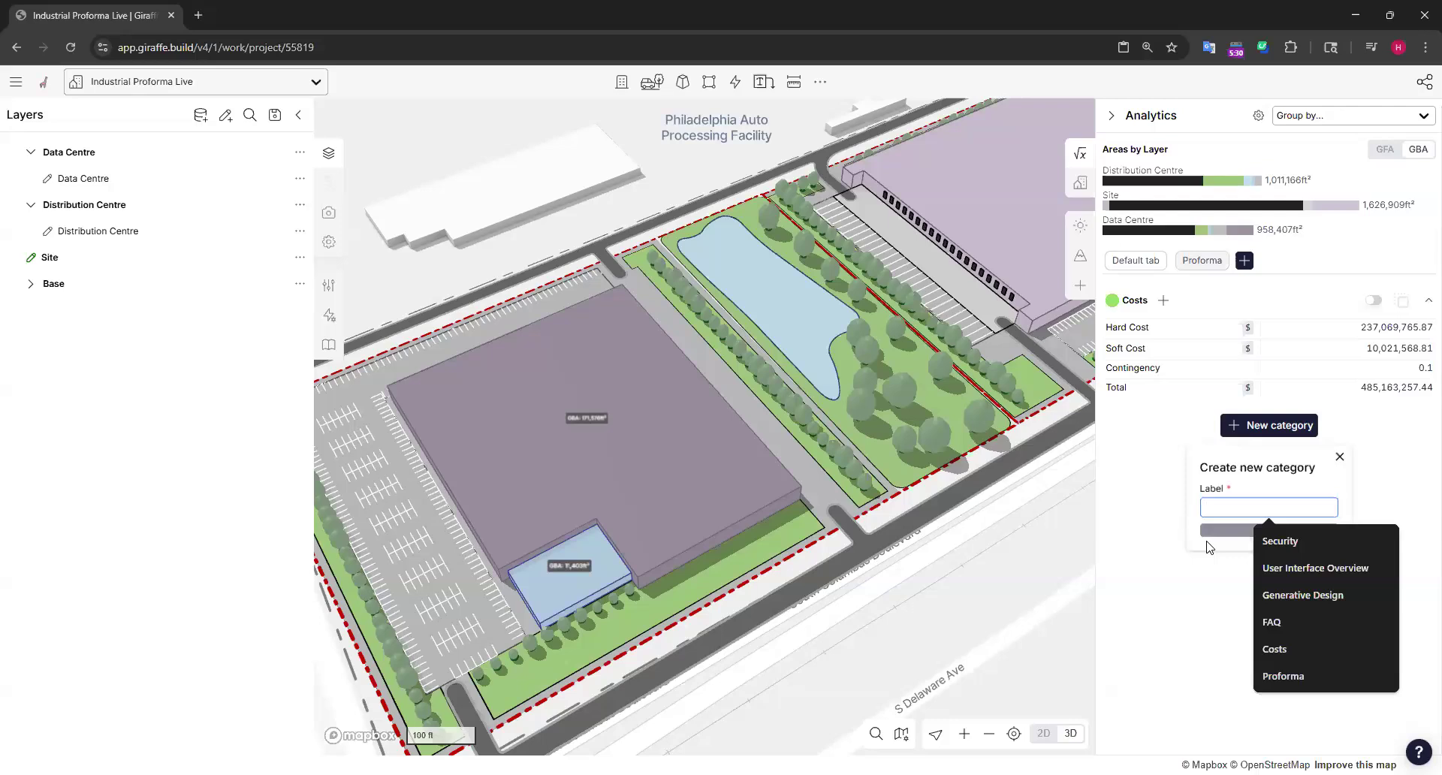
type("Incomes")
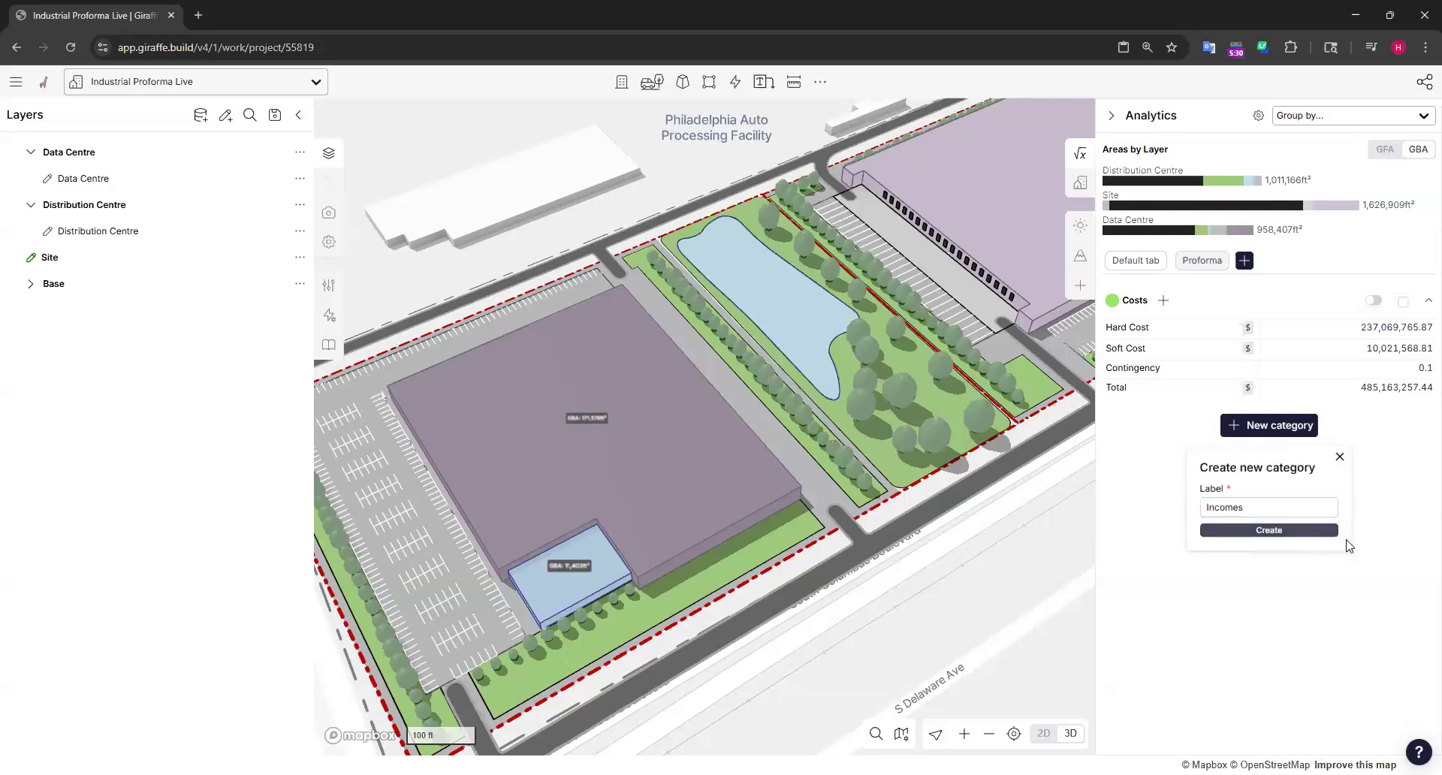
left_click(1311, 531)
Step: Start a new measure in the Incomes category named "Net Rent" with the unit Currency
left_click(1176, 433)
left_click(440, 247)
type("Net Rent")
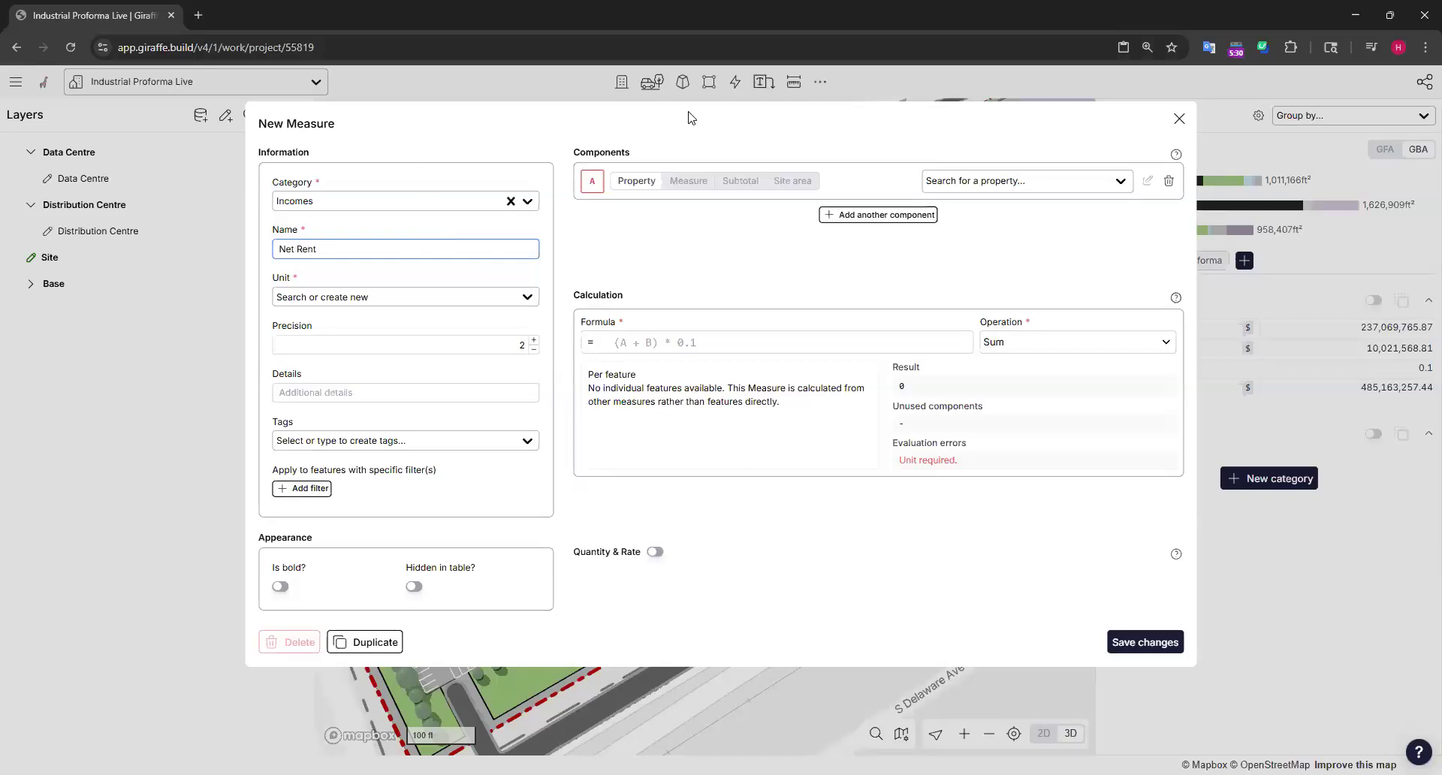
left_click(410, 299)
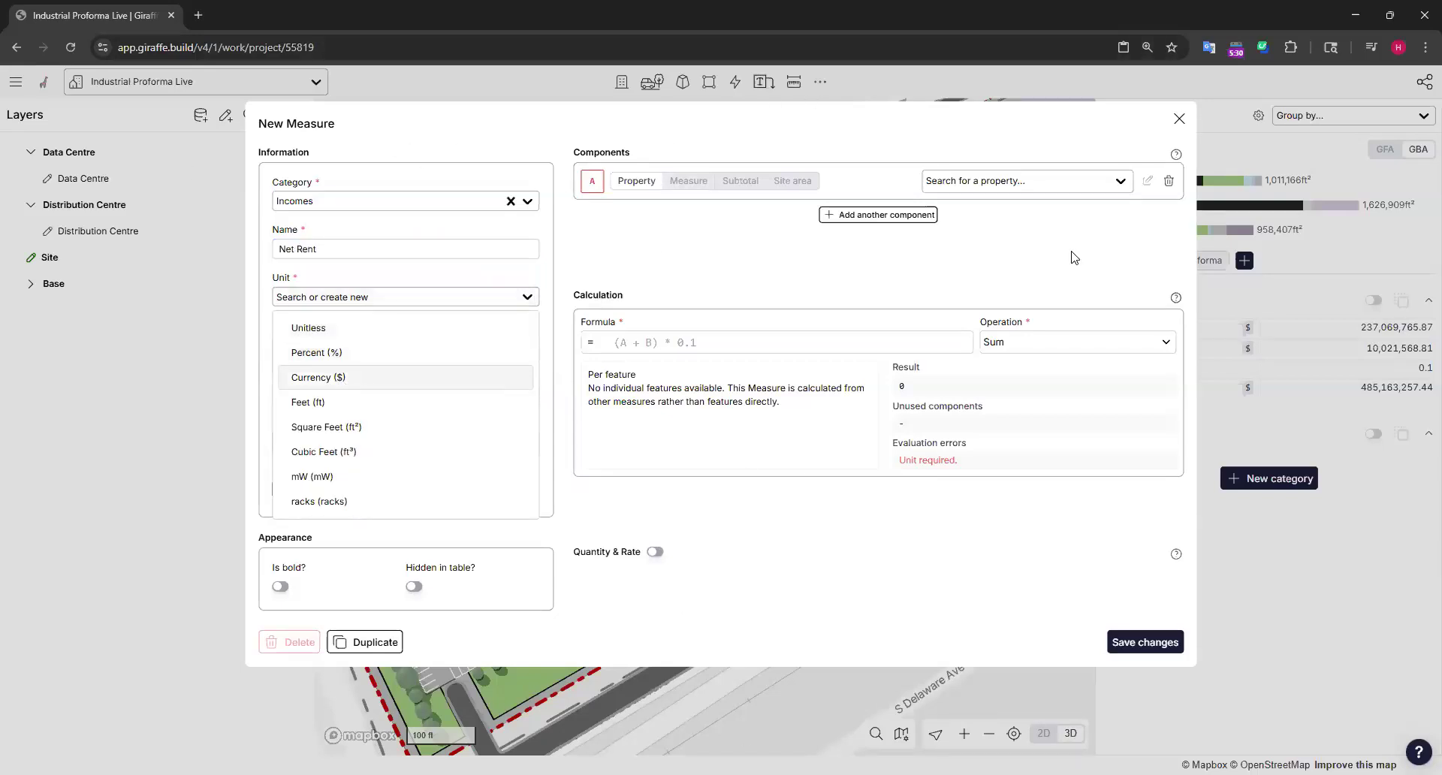
key("Return")
Step: Set the Net Rent measure's components to the properties netArea (ft²) as A and netRent as B
left_click(1021, 182)
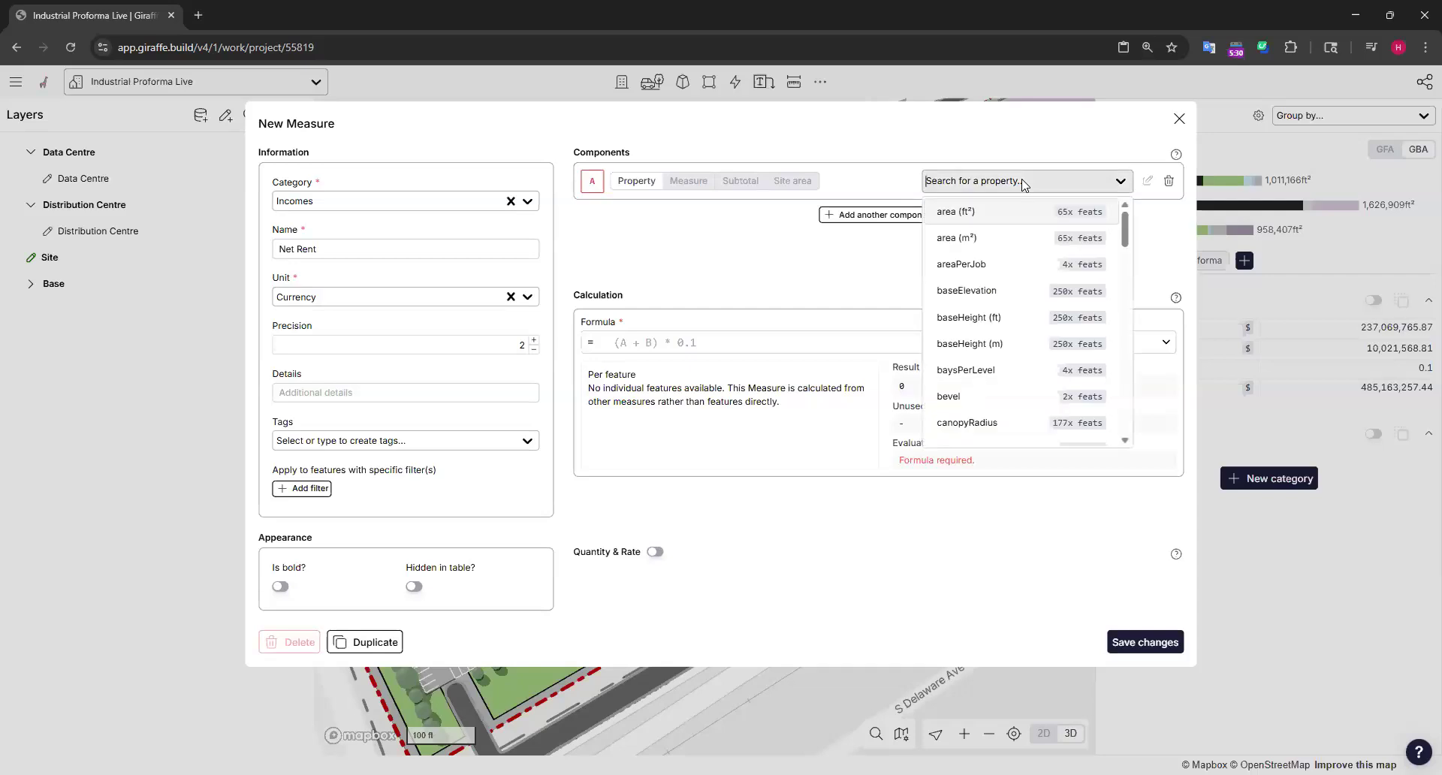
type("net")
key("Return")
left_click(1010, 226)
type("net")
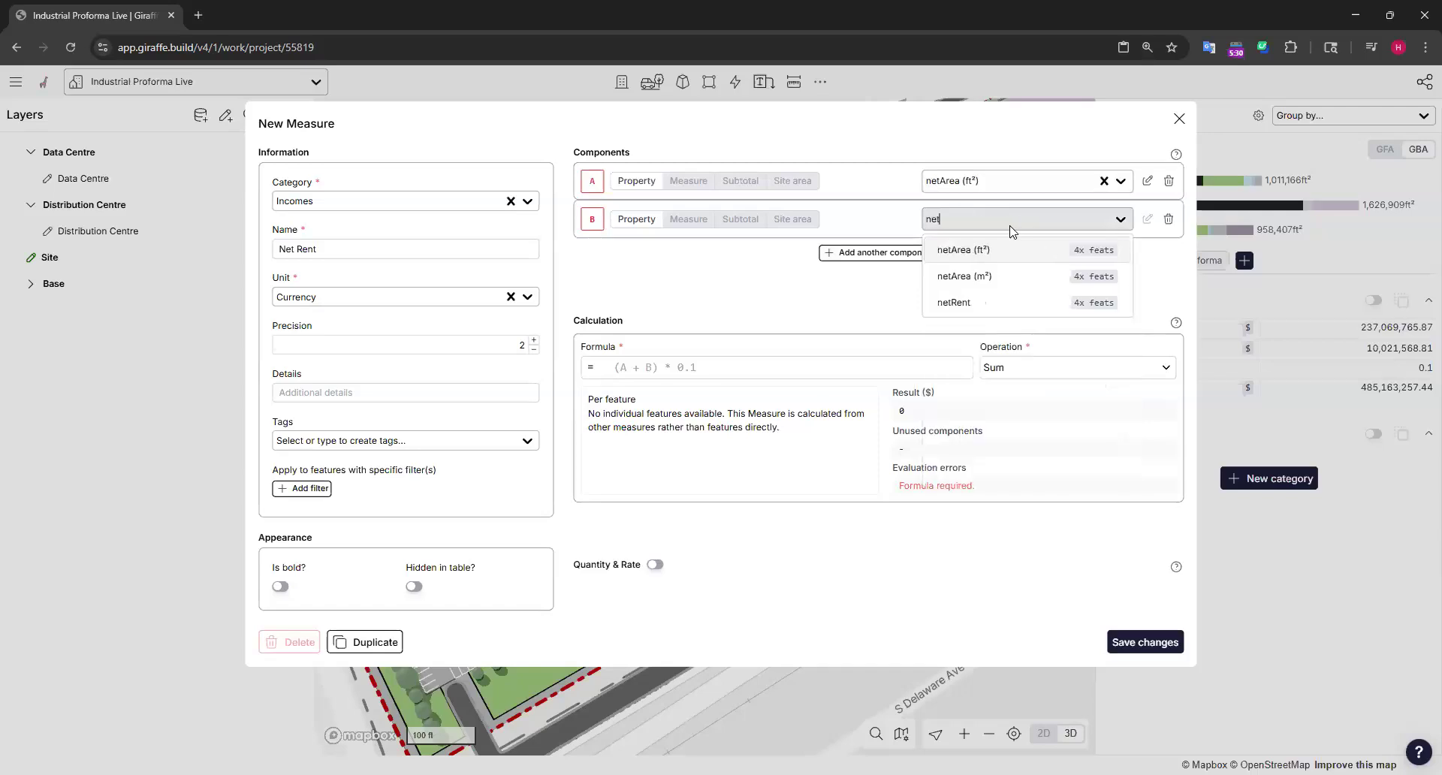
left_click(980, 304)
Step: Set the Net Rent measure's formula to A*B and save the measure
left_click(638, 371)
type("A*B")
left_click(663, 287)
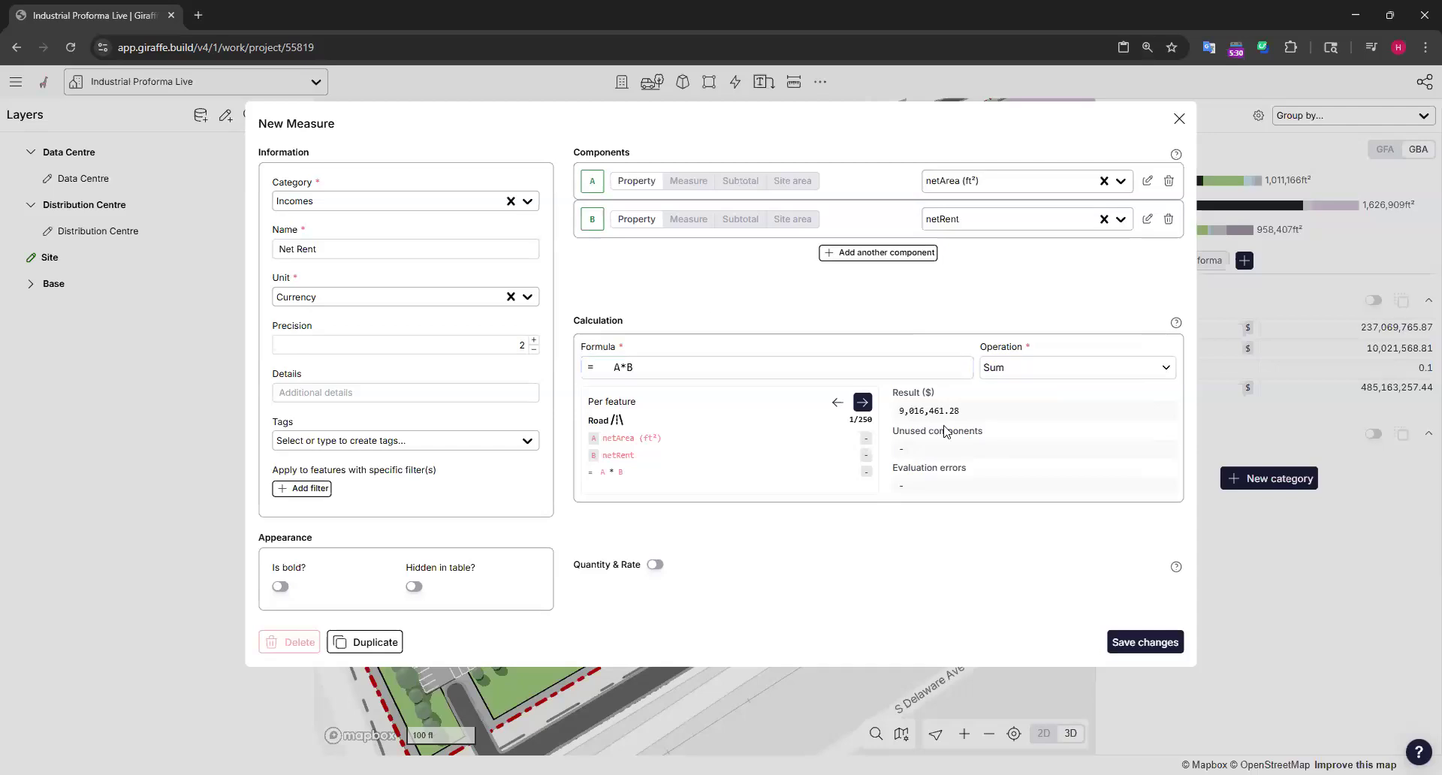
left_click(1145, 642)
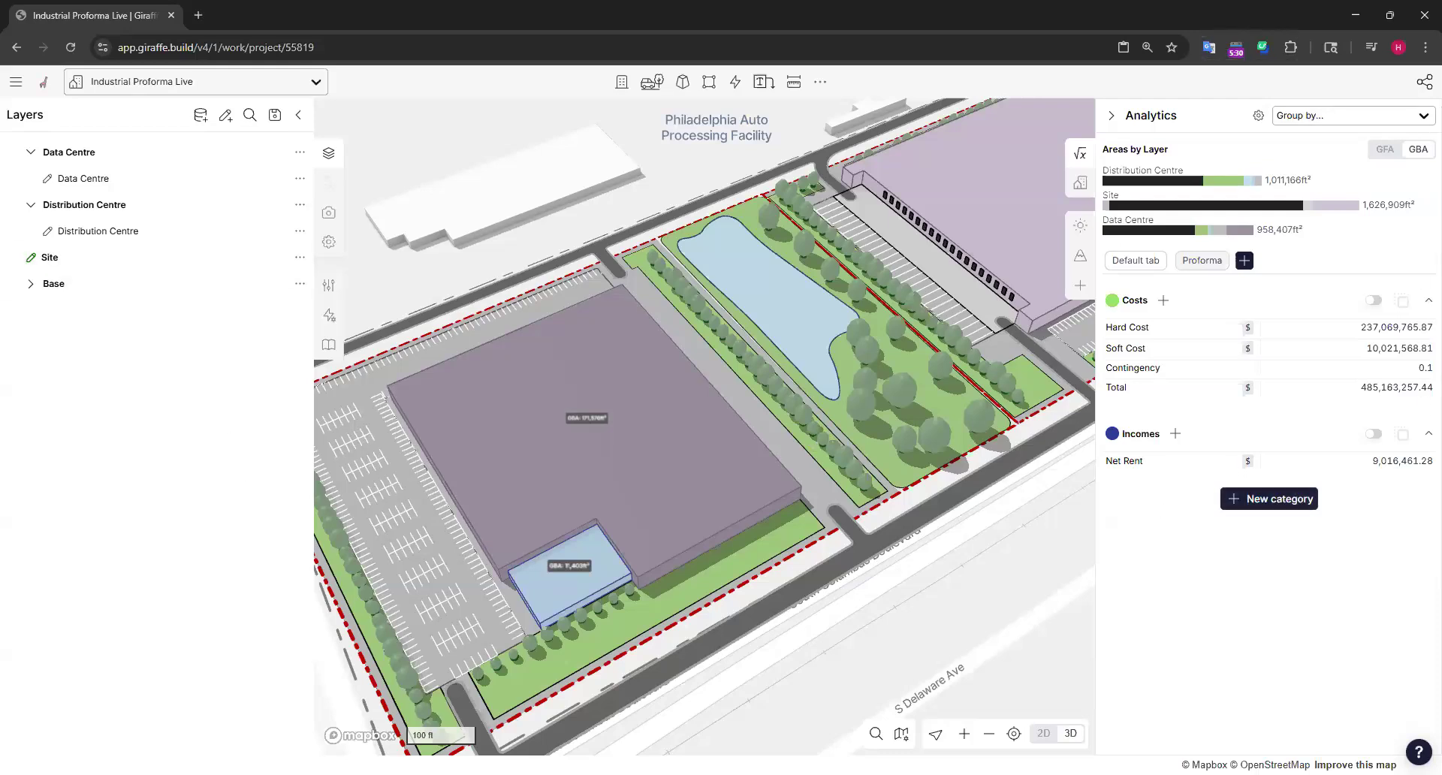
Step: Create a new analytics category labelled "Expenses"
left_click(1257, 500)
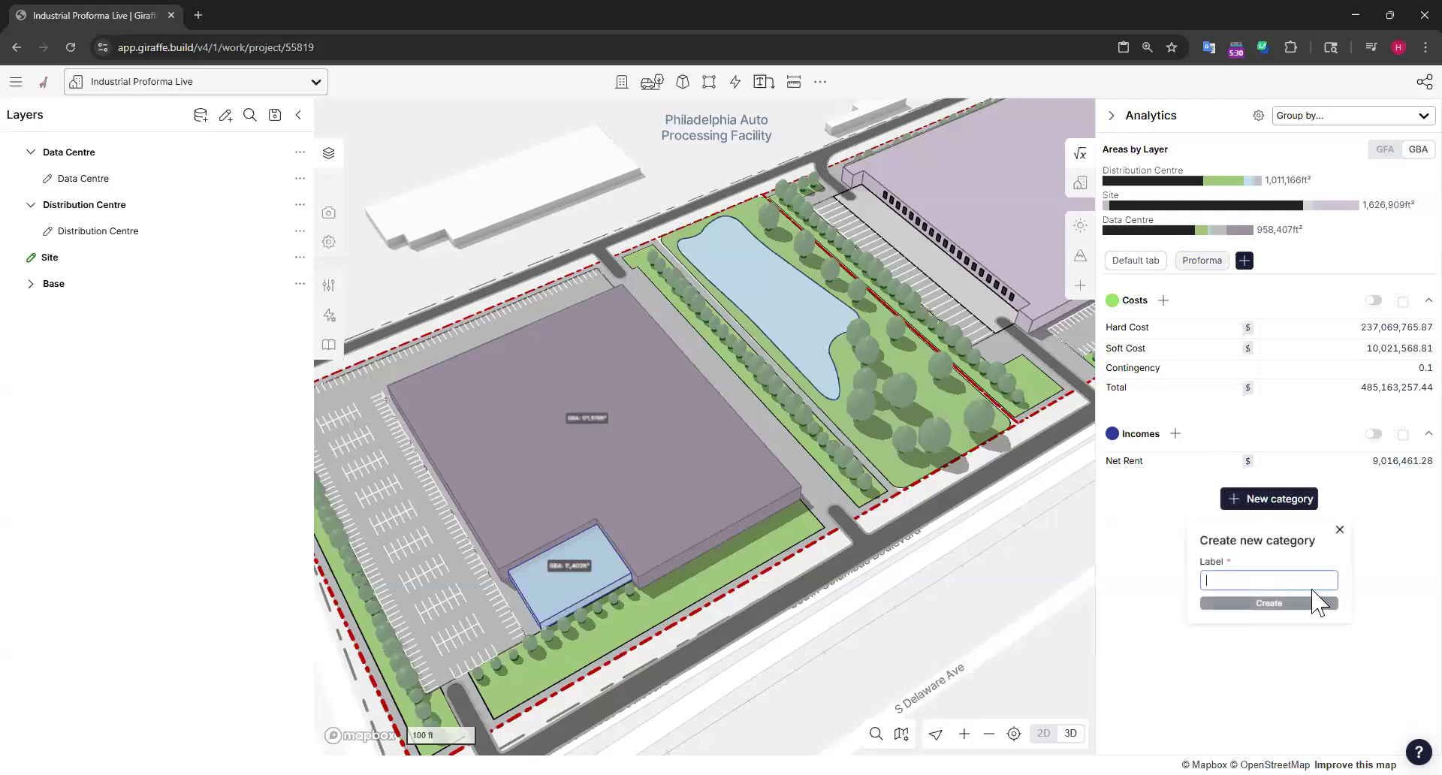
left_click(1248, 579)
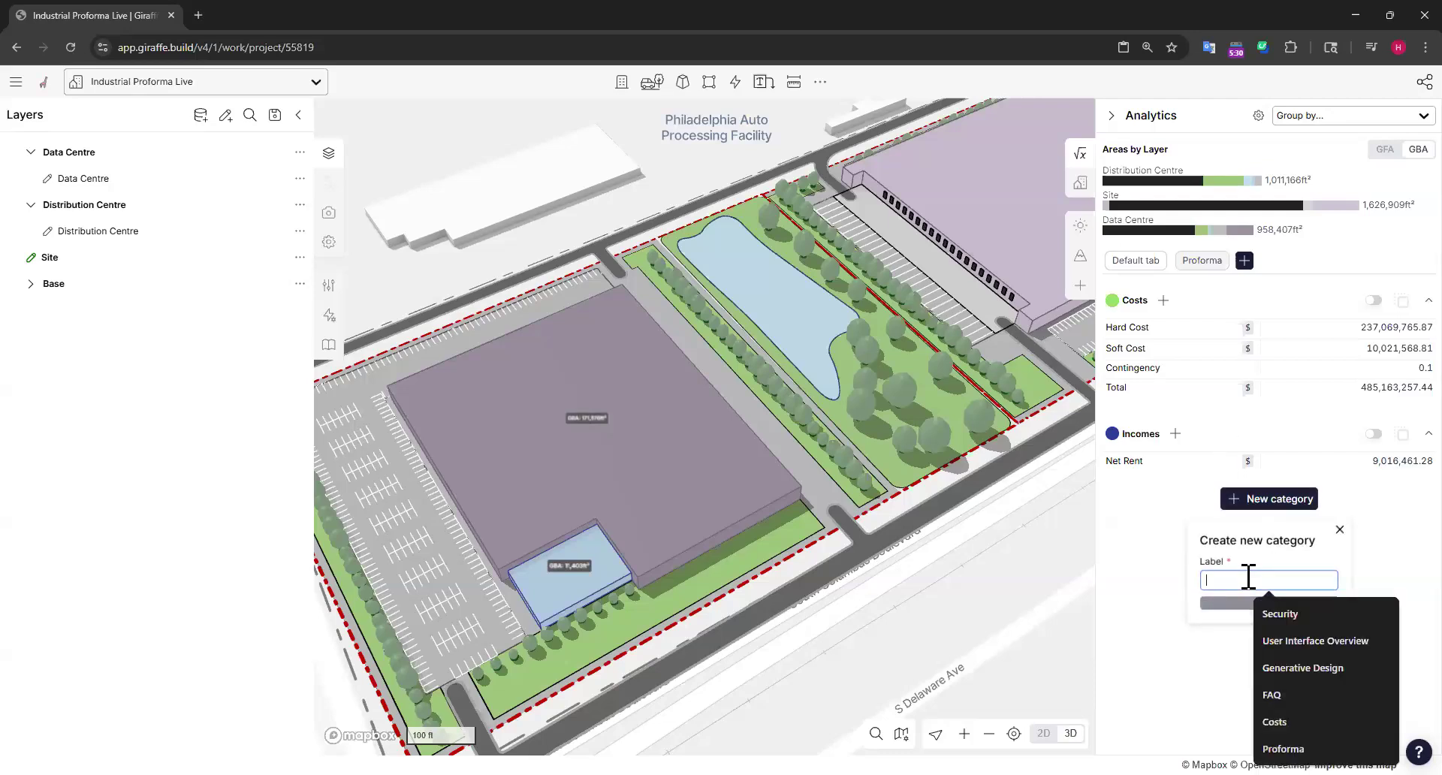
type("Expenses")
key("Return")
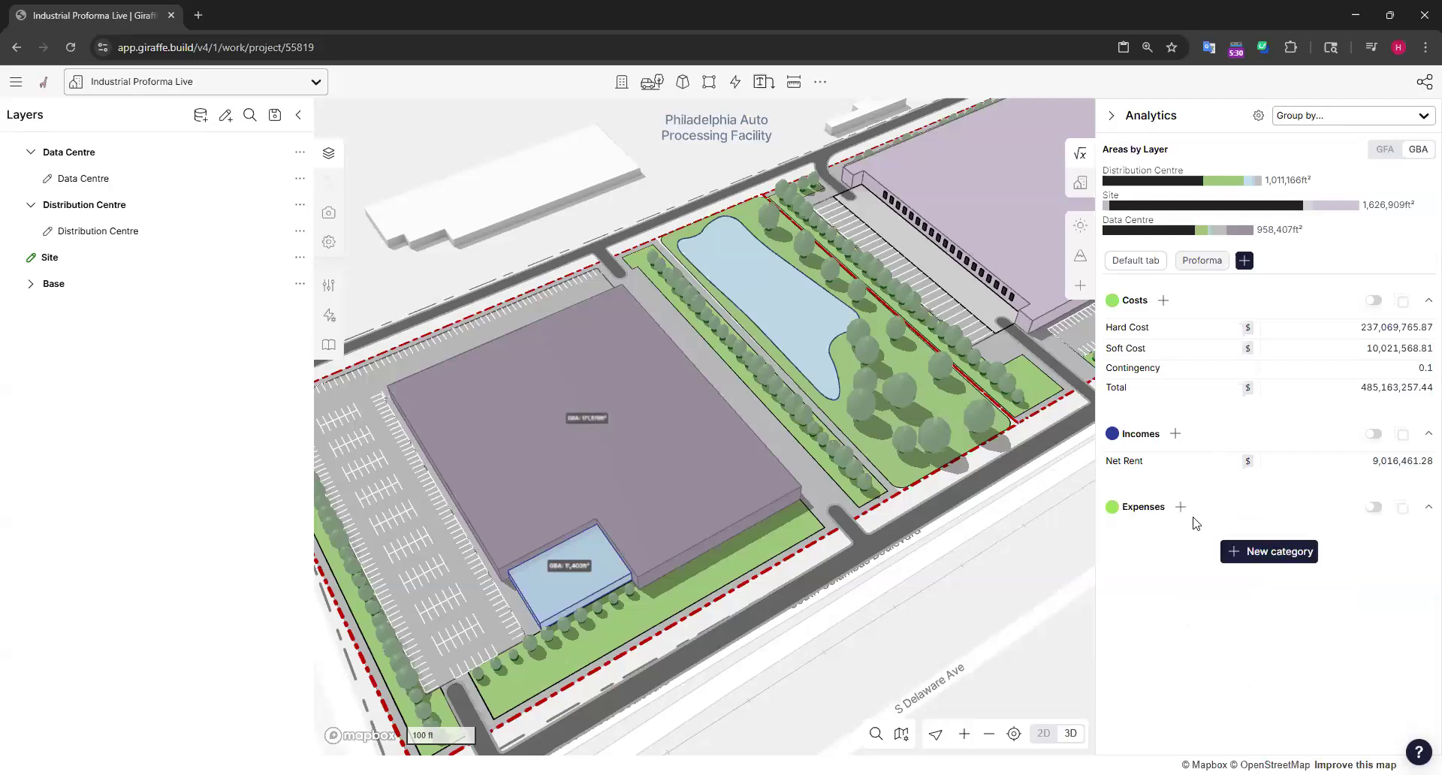
Step: Create a Unitless Expenses measure named "Opex Rate" without components, set its constant formula to .25, and save it
left_click(1181, 508)
left_click(347, 248)
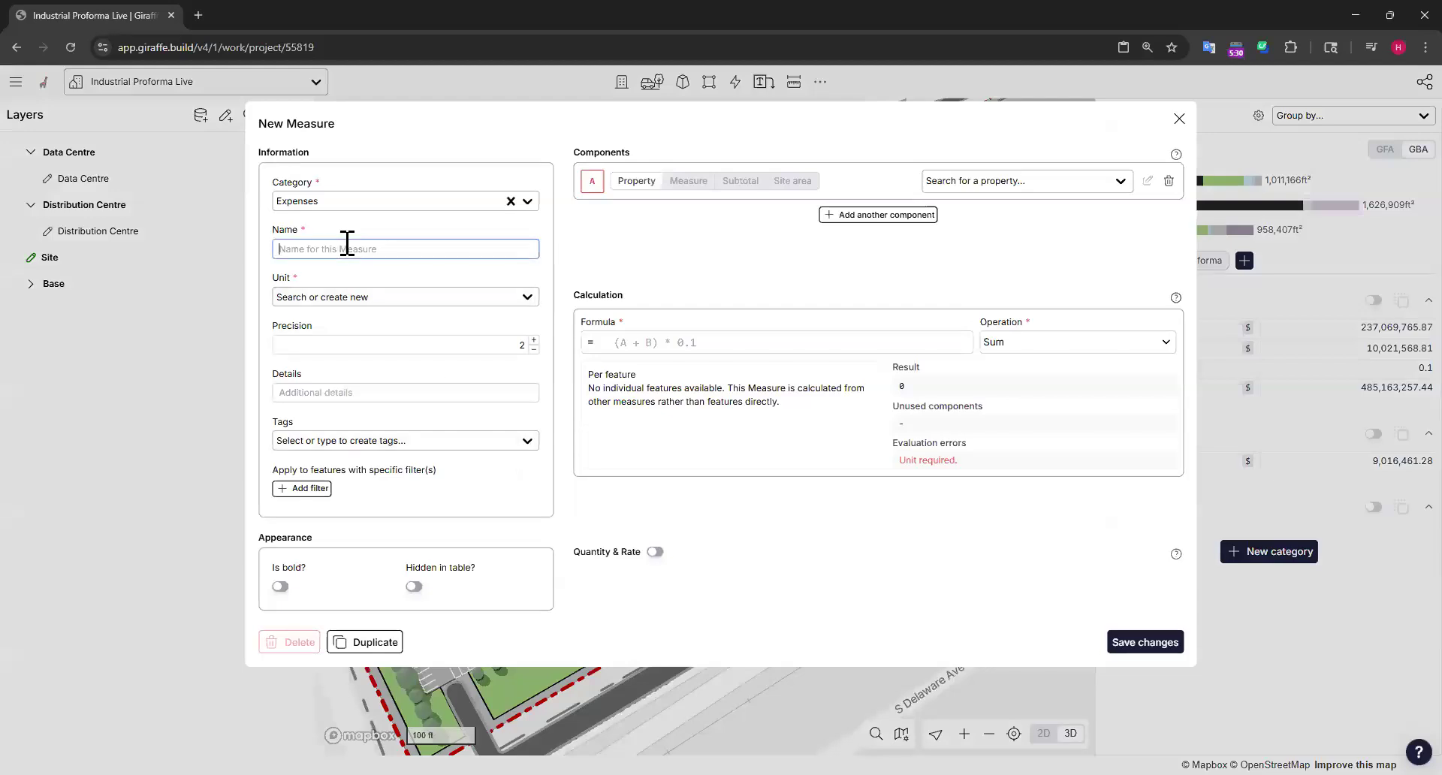
type("Opex Rate")
left_click(1168, 181)
left_click(655, 328)
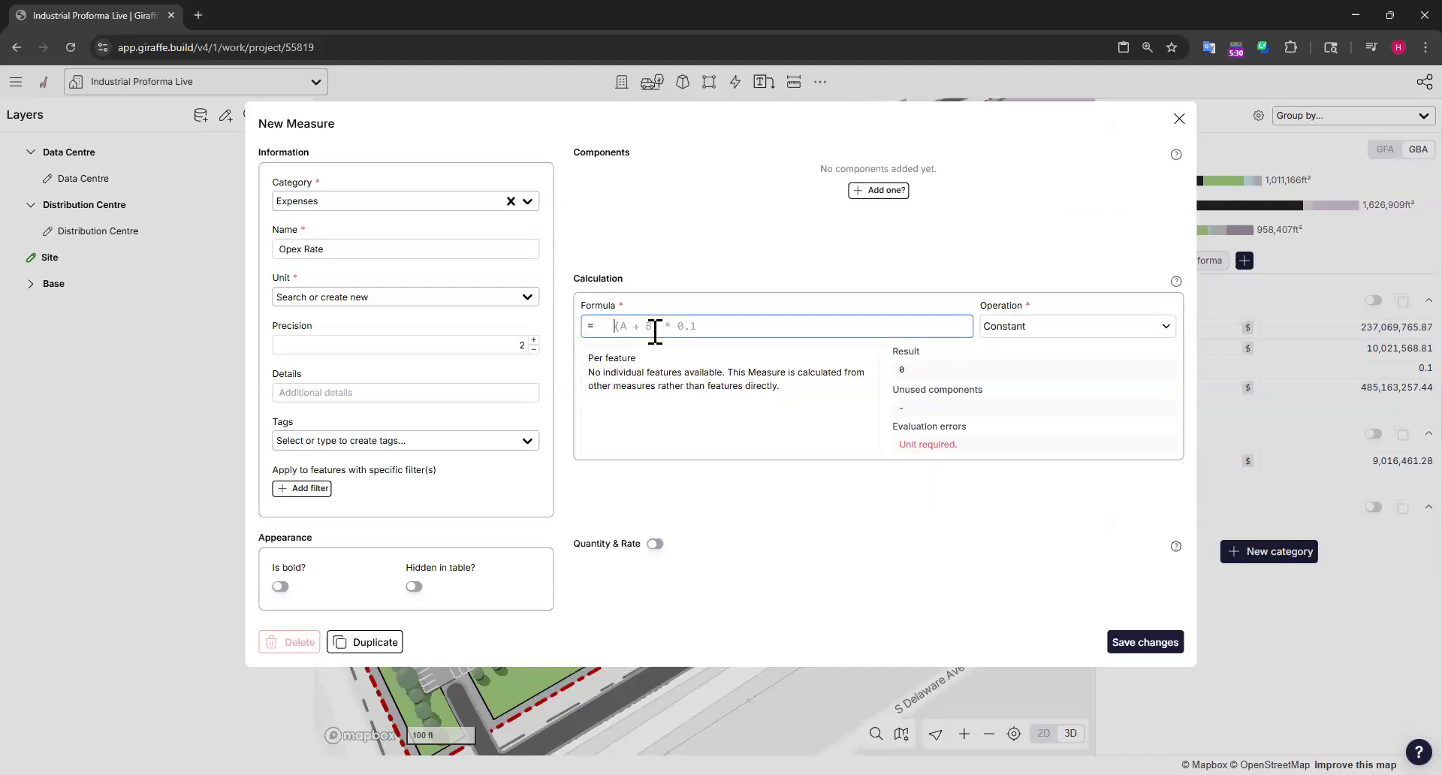
type(".25")
left_click(359, 299)
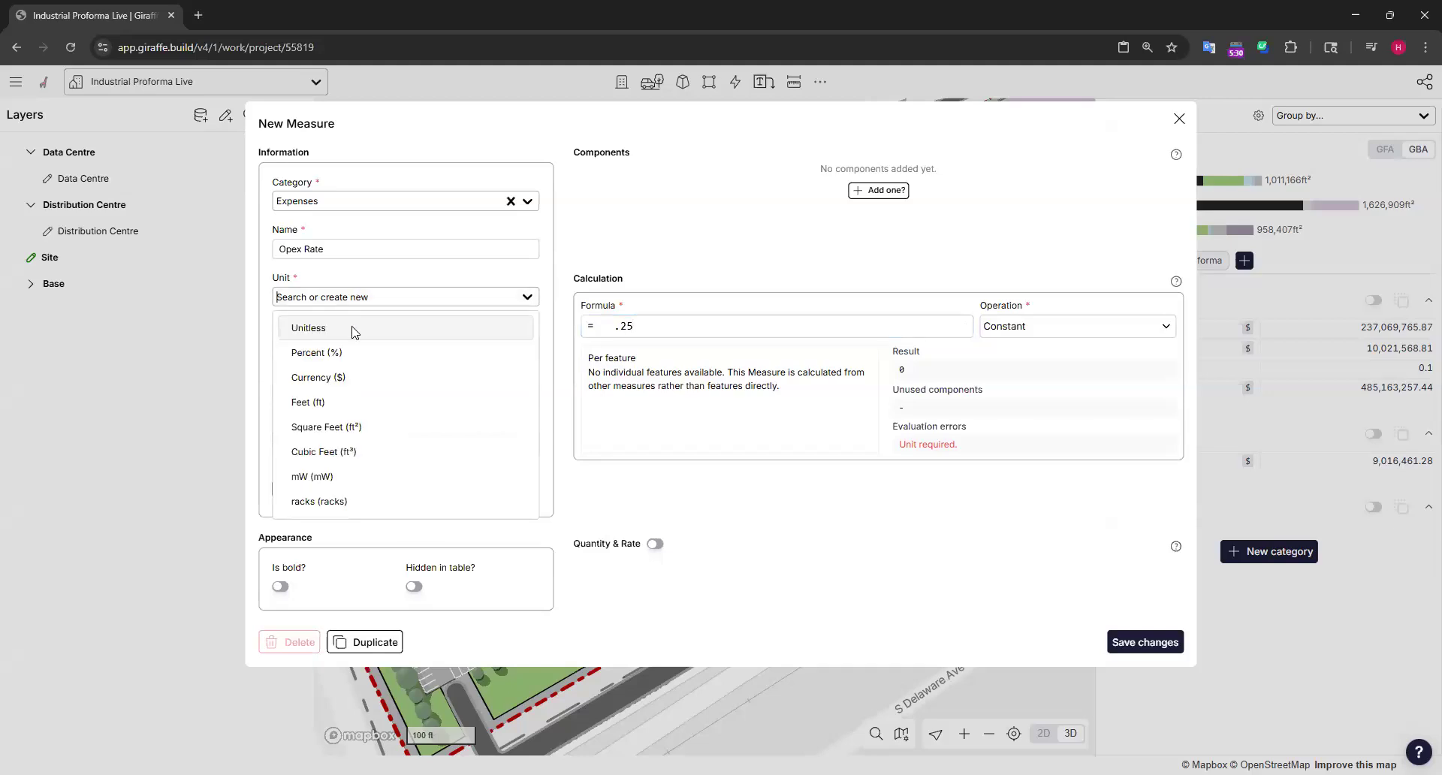
left_click(355, 329)
left_click(1172, 640)
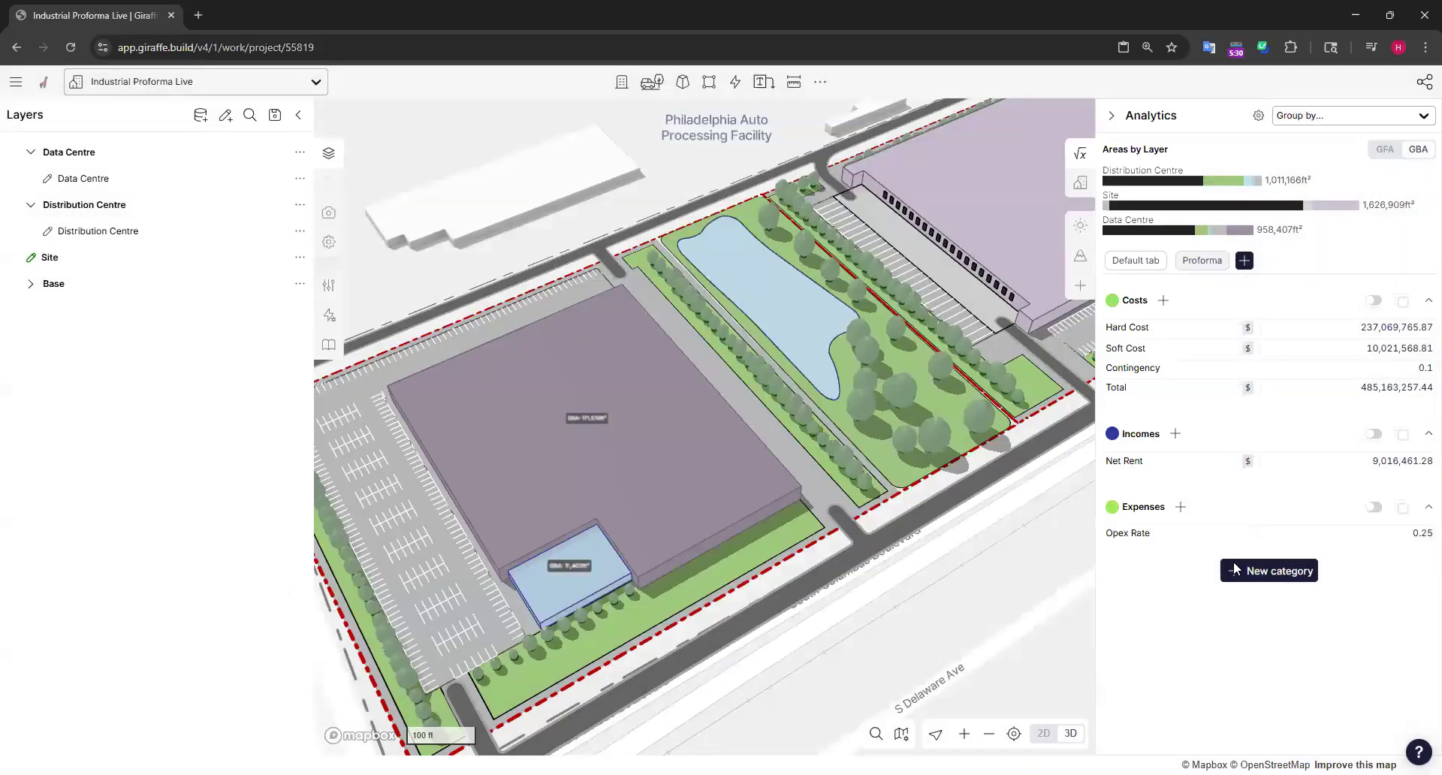
Step: Start another measure in the Expenses category with the Net Rent measure as component A
left_click(1180, 508)
left_click(335, 248)
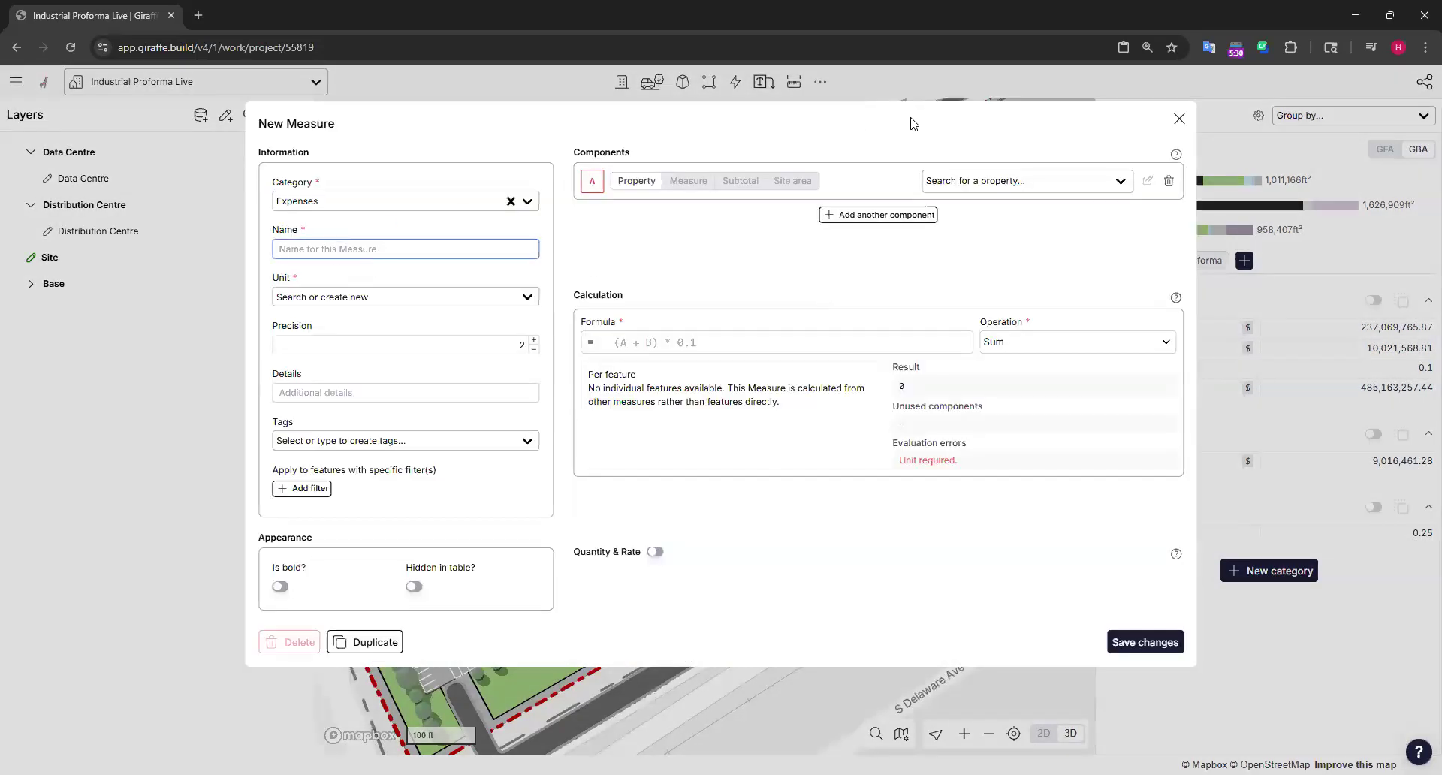
left_click(534, 111)
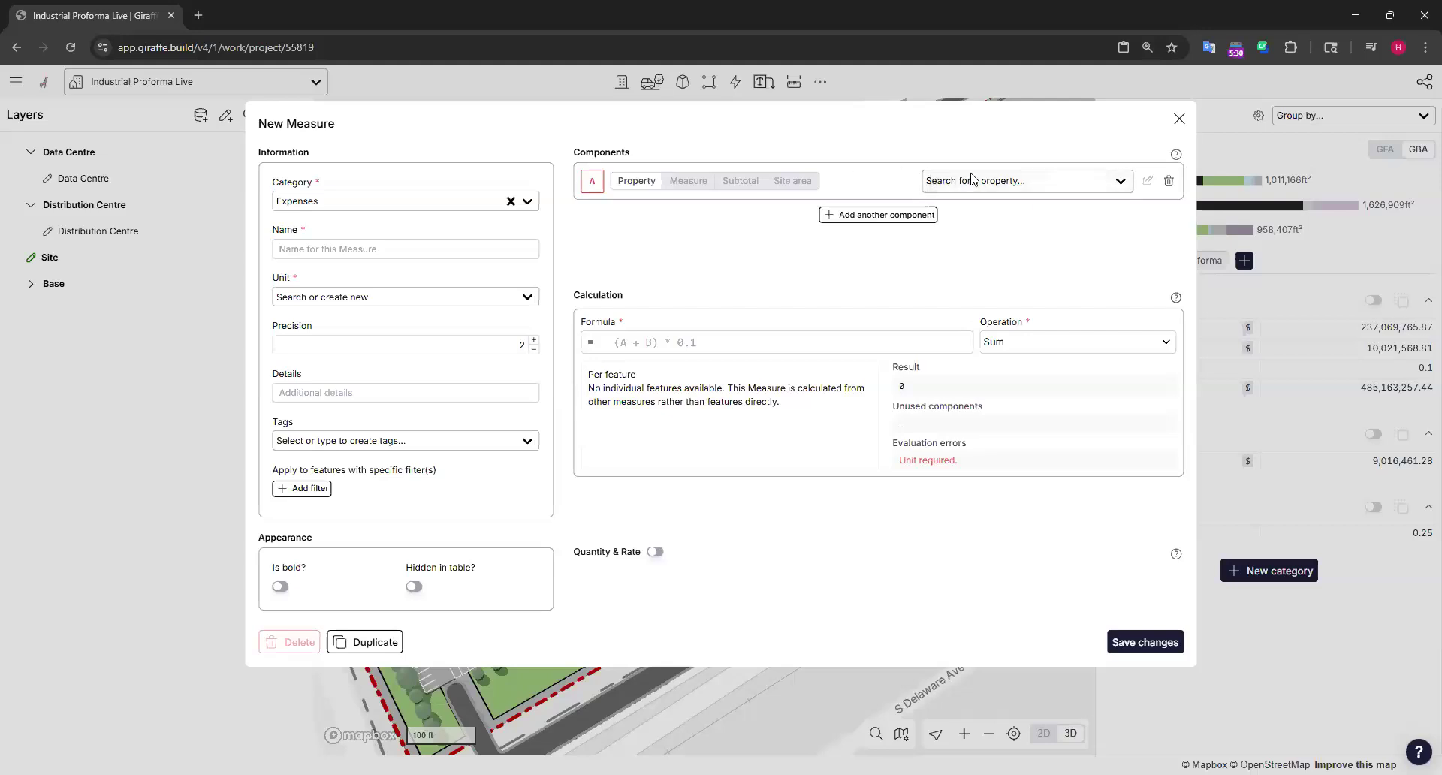
left_click(688, 180)
left_click(1010, 182)
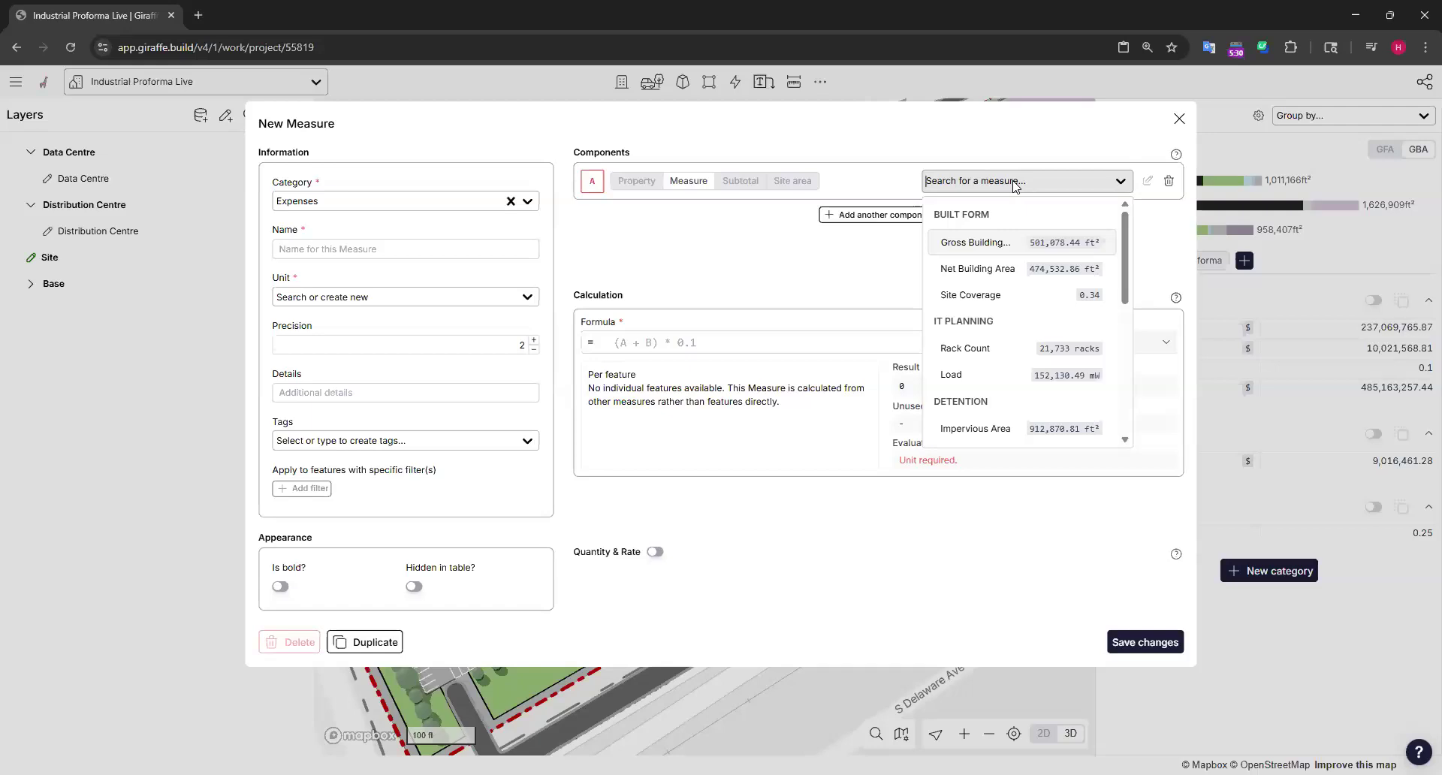
type("inbo")
key("BackSpace")
key("BackSpace")
key("BackSpace")
key("BackSpace")
key("BackSpace")
type("net")
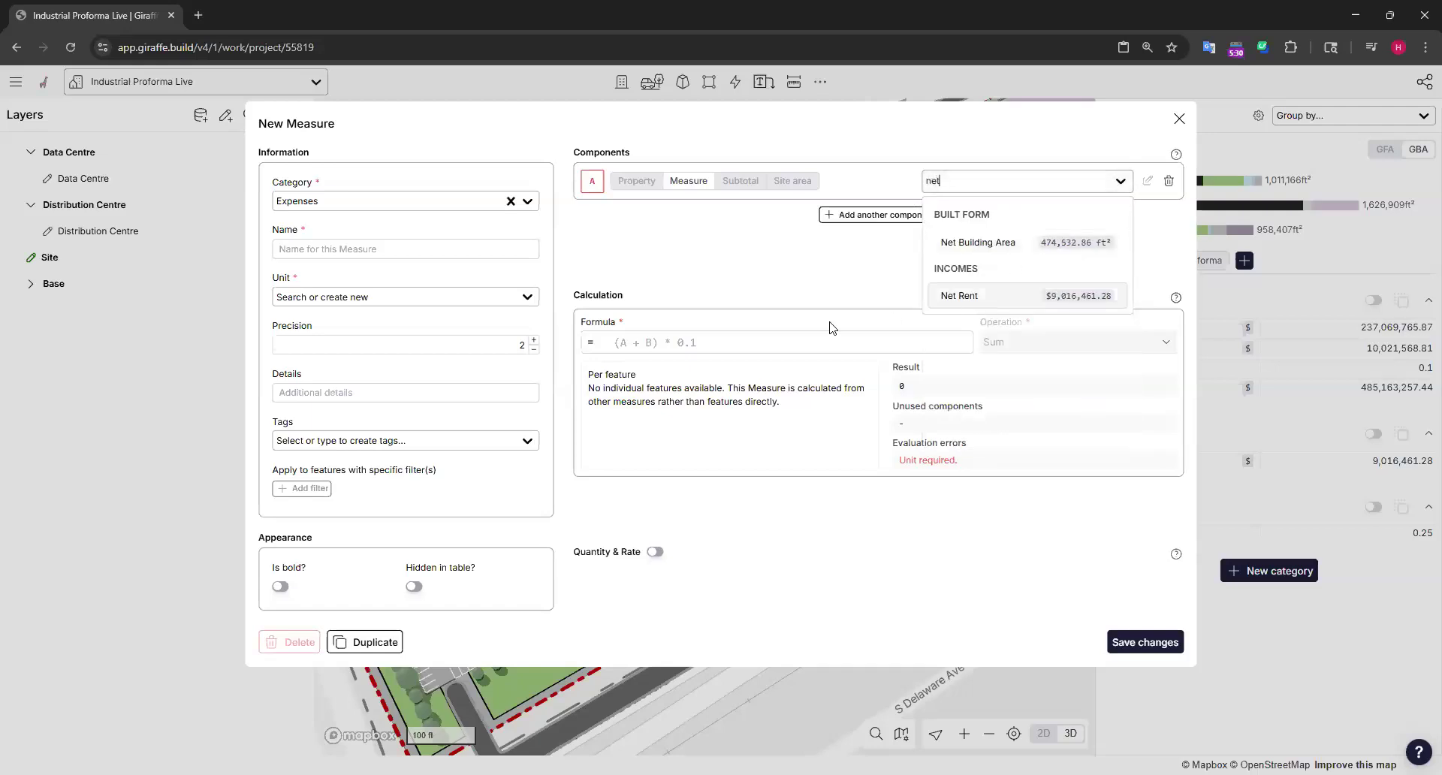
left_click(977, 296)
Step: Add the Opex Rate measure as component B of the new Expenses measure
left_click(895, 216)
left_click(1017, 219)
type("ope")
left_click(1048, 333)
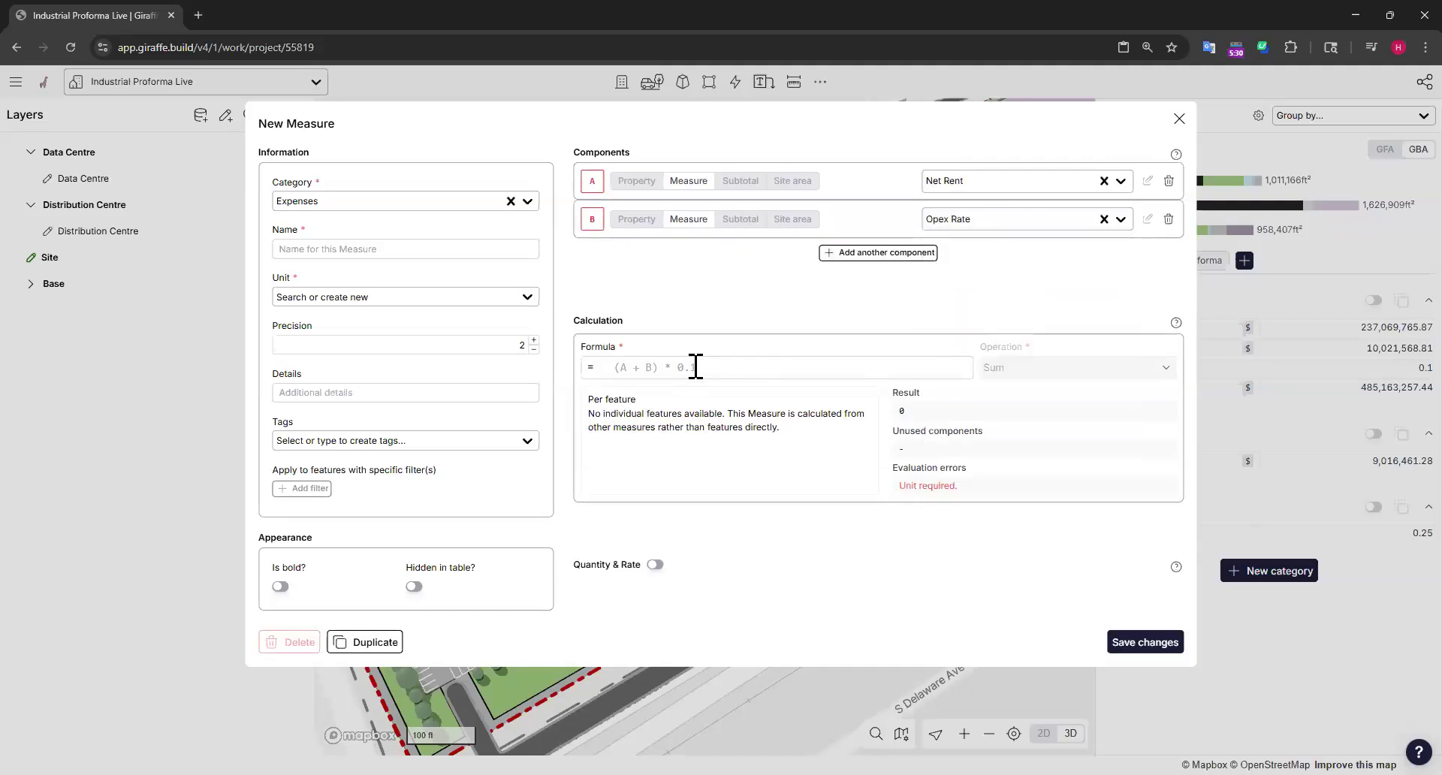
Step: Set the new Expenses measure's formula to A*B, name it "Operating Expenses", use the Currency unit, and save it
left_click(694, 366)
type("A*B")
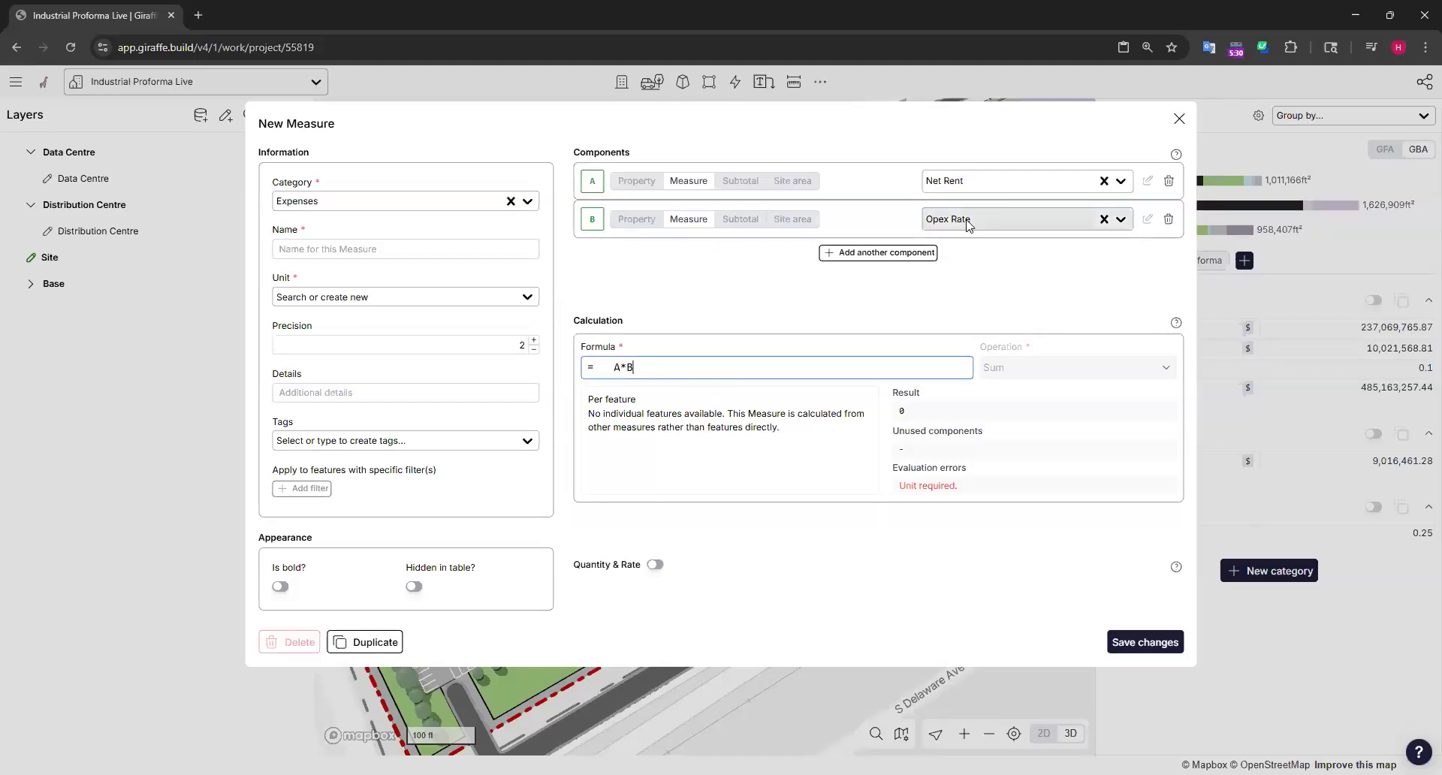
left_click(369, 249)
type("Operating Expenses")
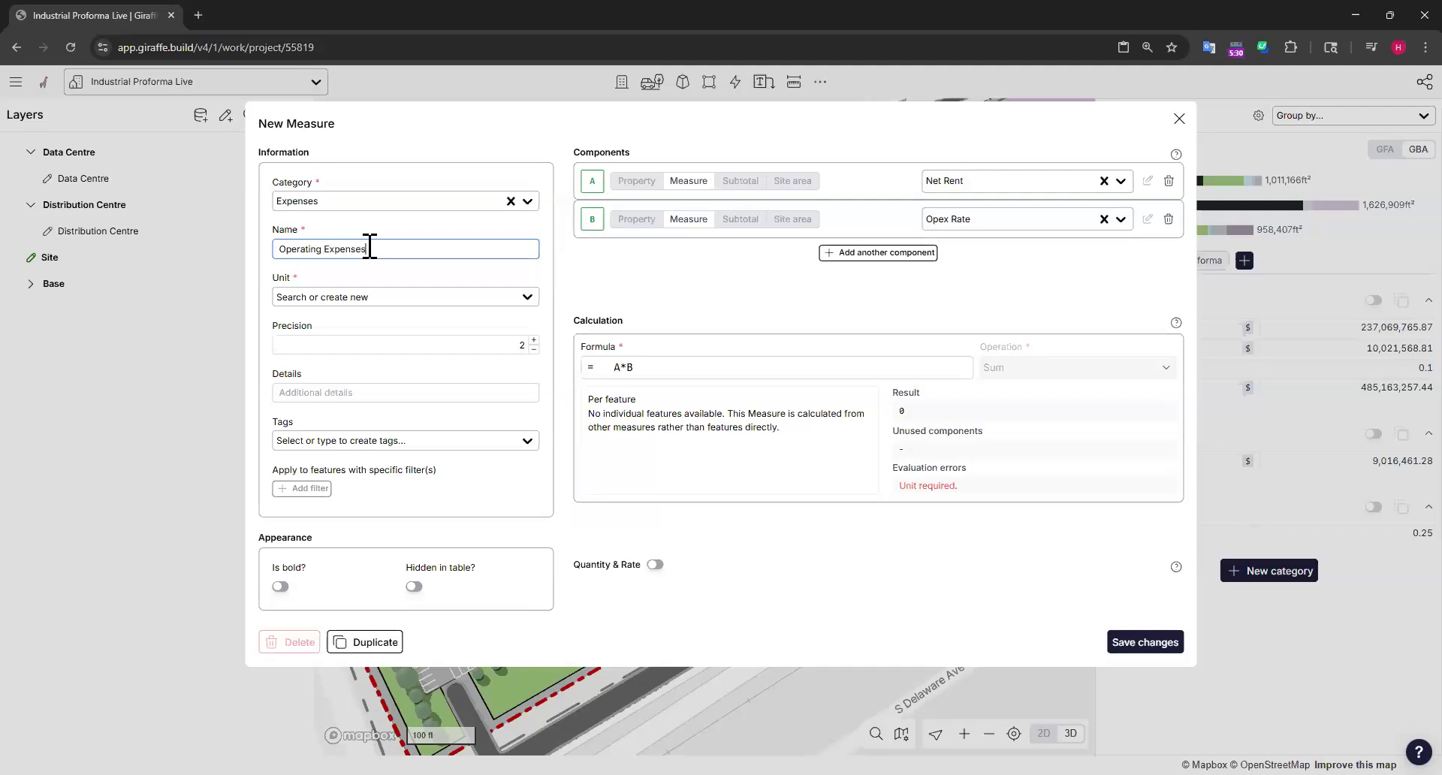
left_click(410, 300)
left_click(332, 379)
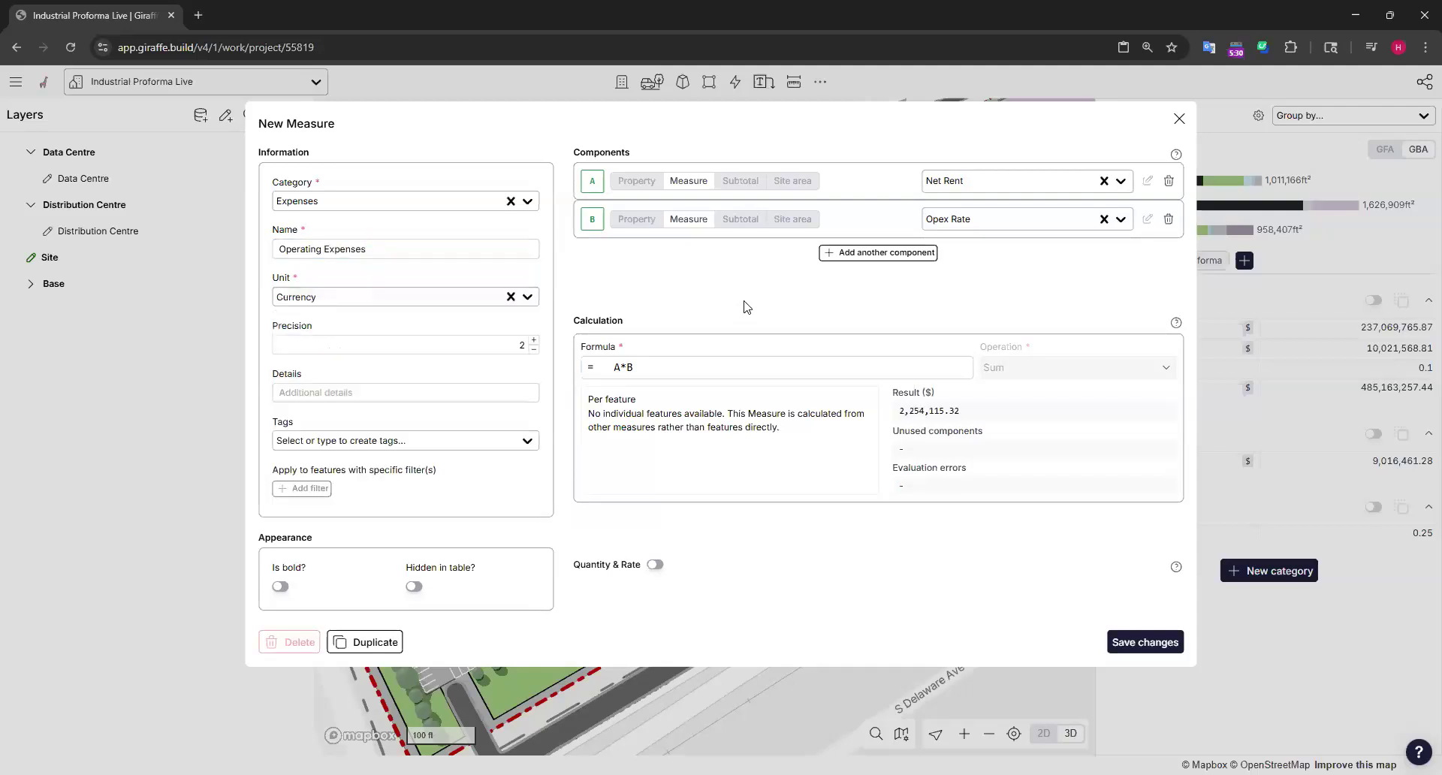
left_click(1145, 641)
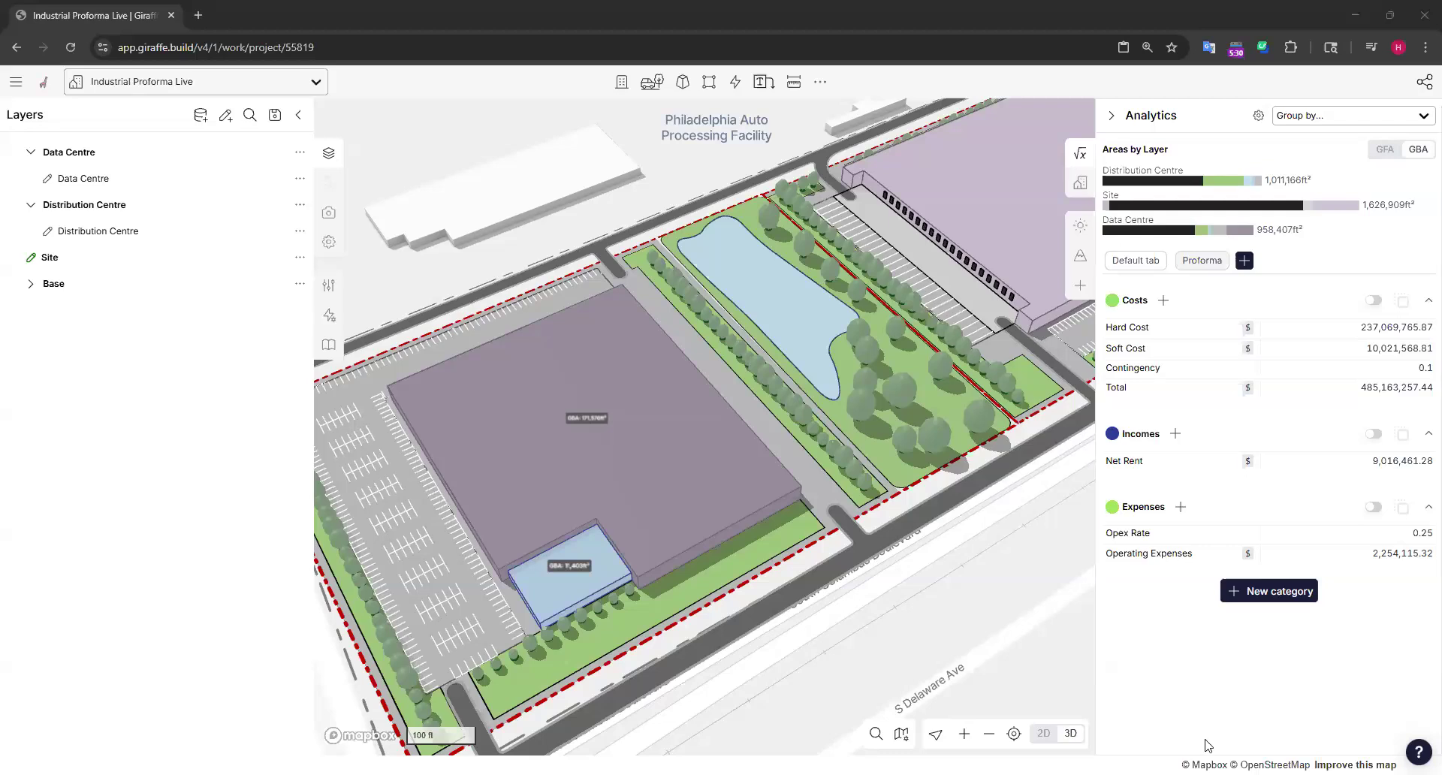
Step: Create a new analytics category labelled "Feasibility"
left_click(1238, 674)
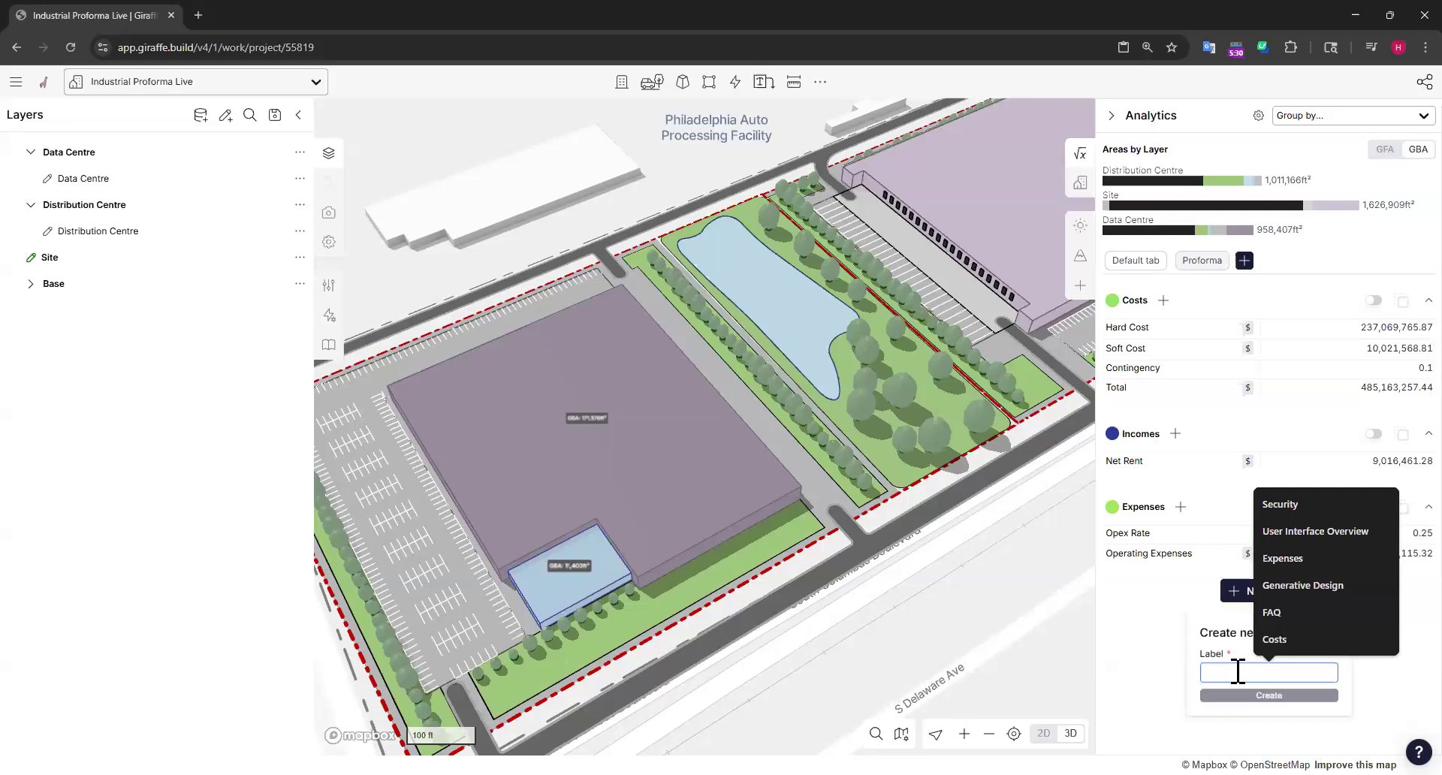
type("Feasibility")
left_click(1280, 702)
left_click(1250, 698)
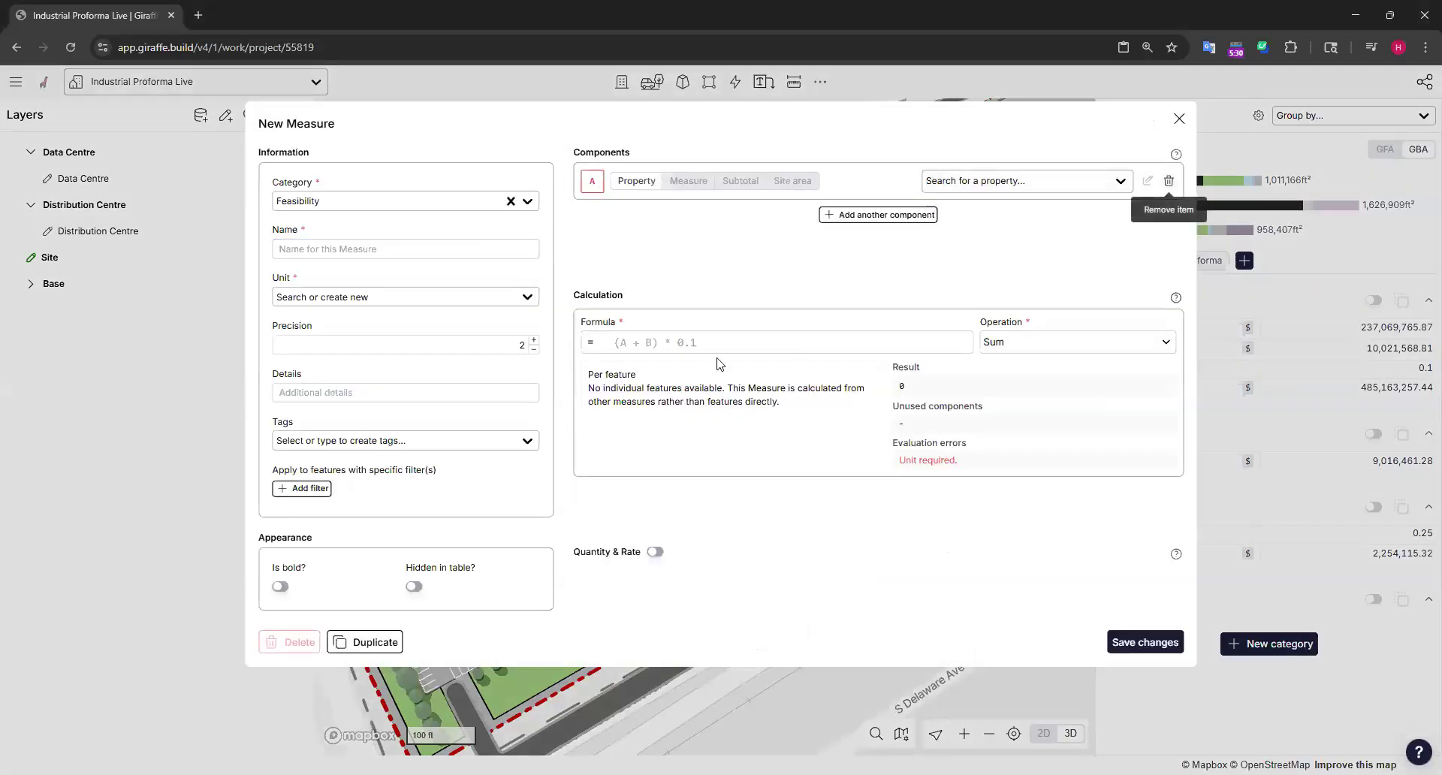
Step: Create a Unitless Feasibility measure named "Cap Rate" without components, set its constant formula to .05, and save it
left_click(1163, 183)
left_click(637, 329)
type(".05")
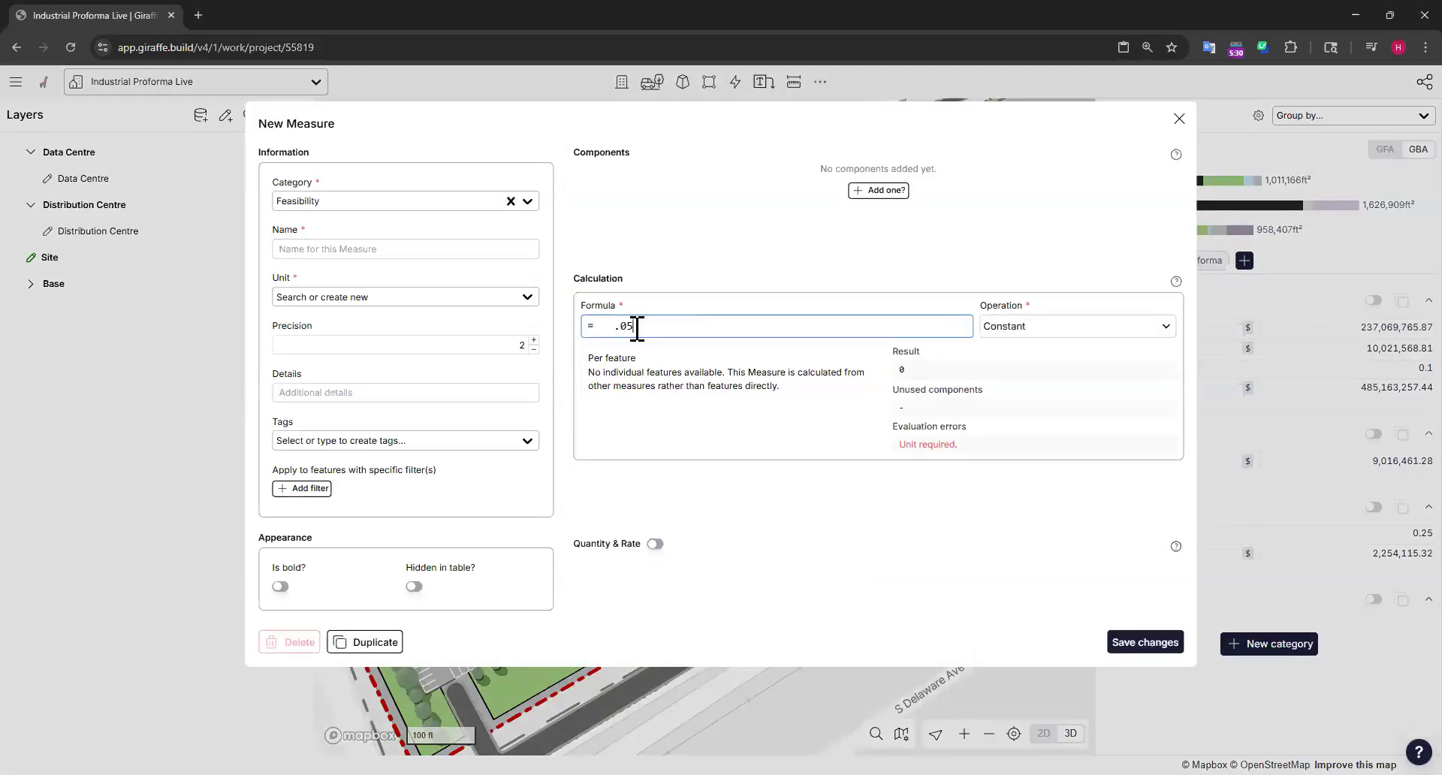
left_click(389, 248)
type("Cap Rate")
left_click(412, 297)
left_click(399, 325)
left_click(1157, 644)
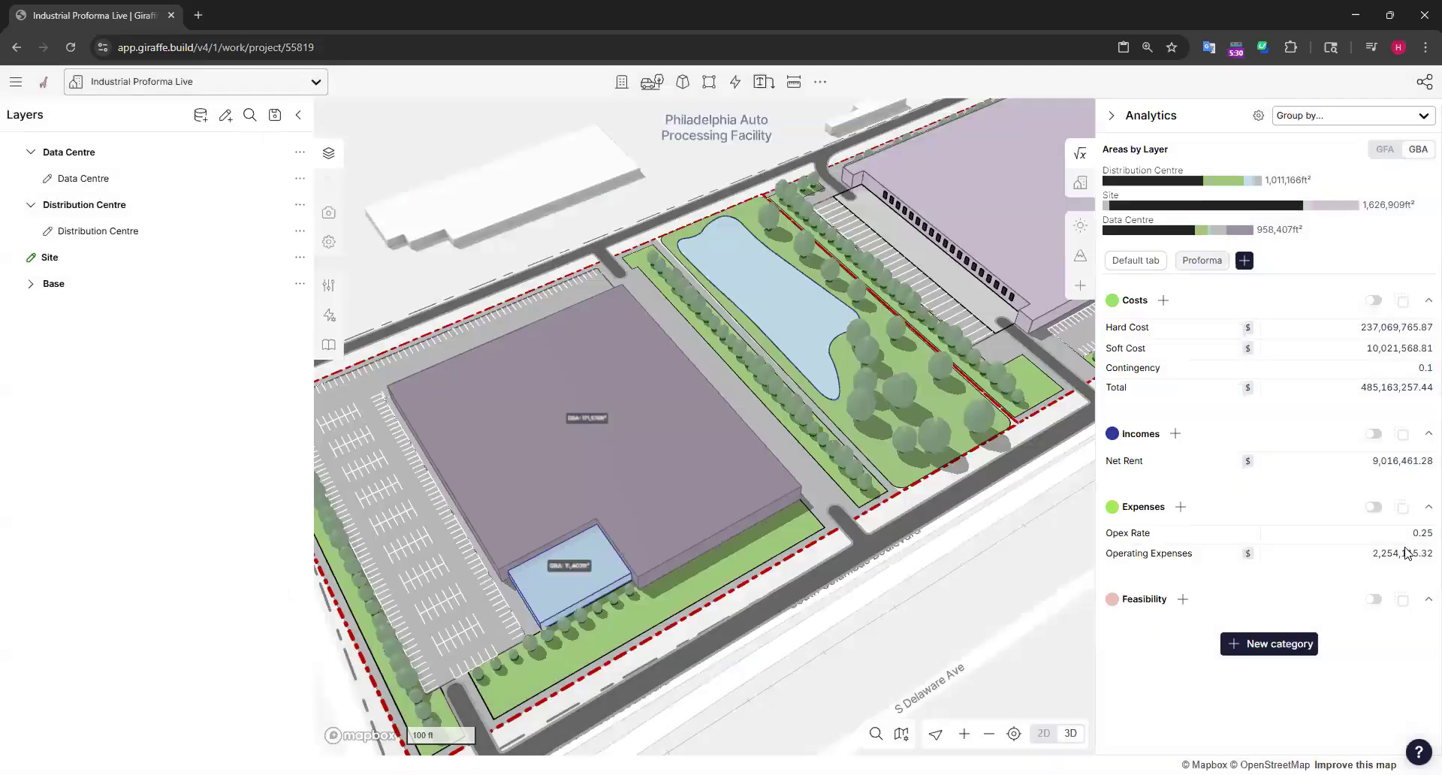
Step: Start a Feasibility measure named "NOI" with the Net Rent measure as component A
left_click(1183, 599)
left_click(362, 251)
type("NOI")
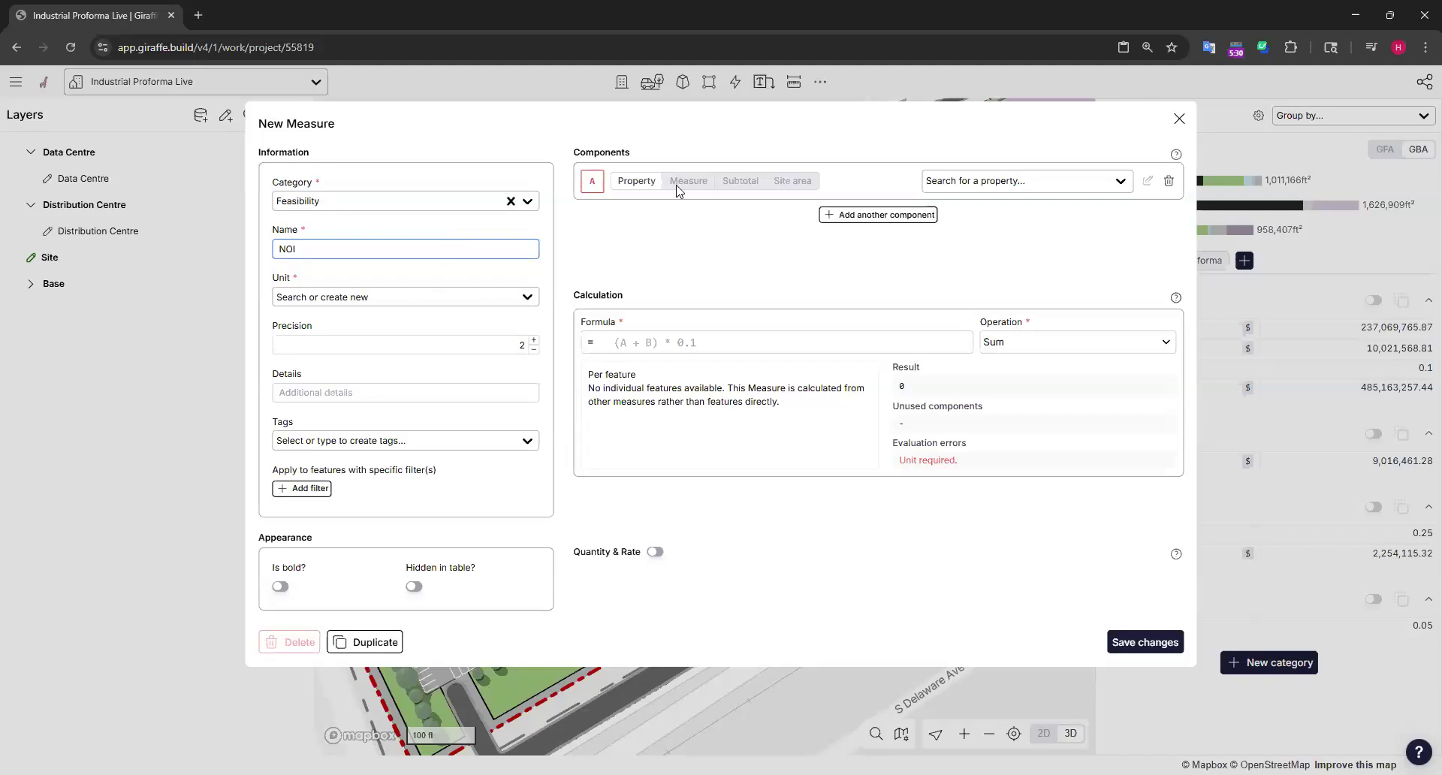
left_click(703, 181)
left_click(996, 182)
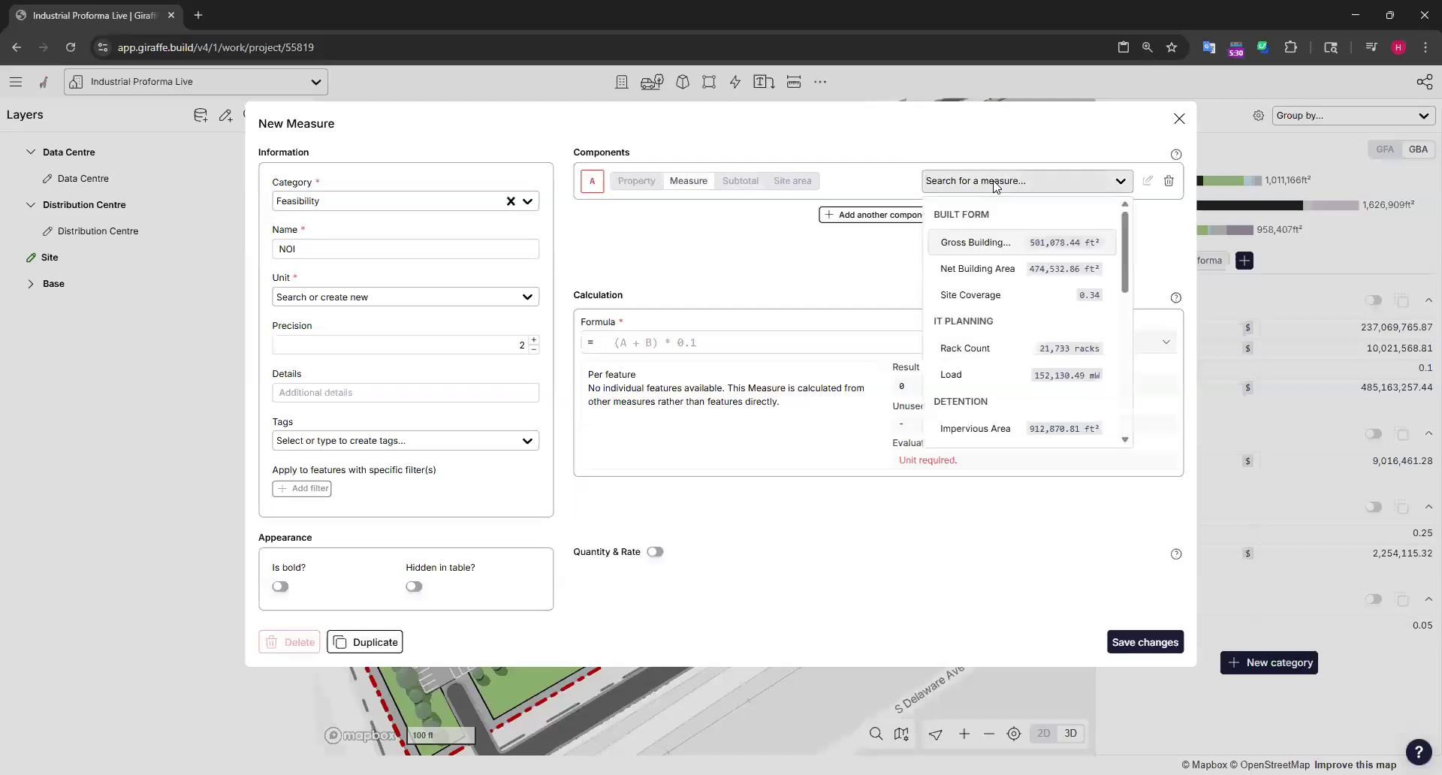
type("net")
left_click(1021, 242)
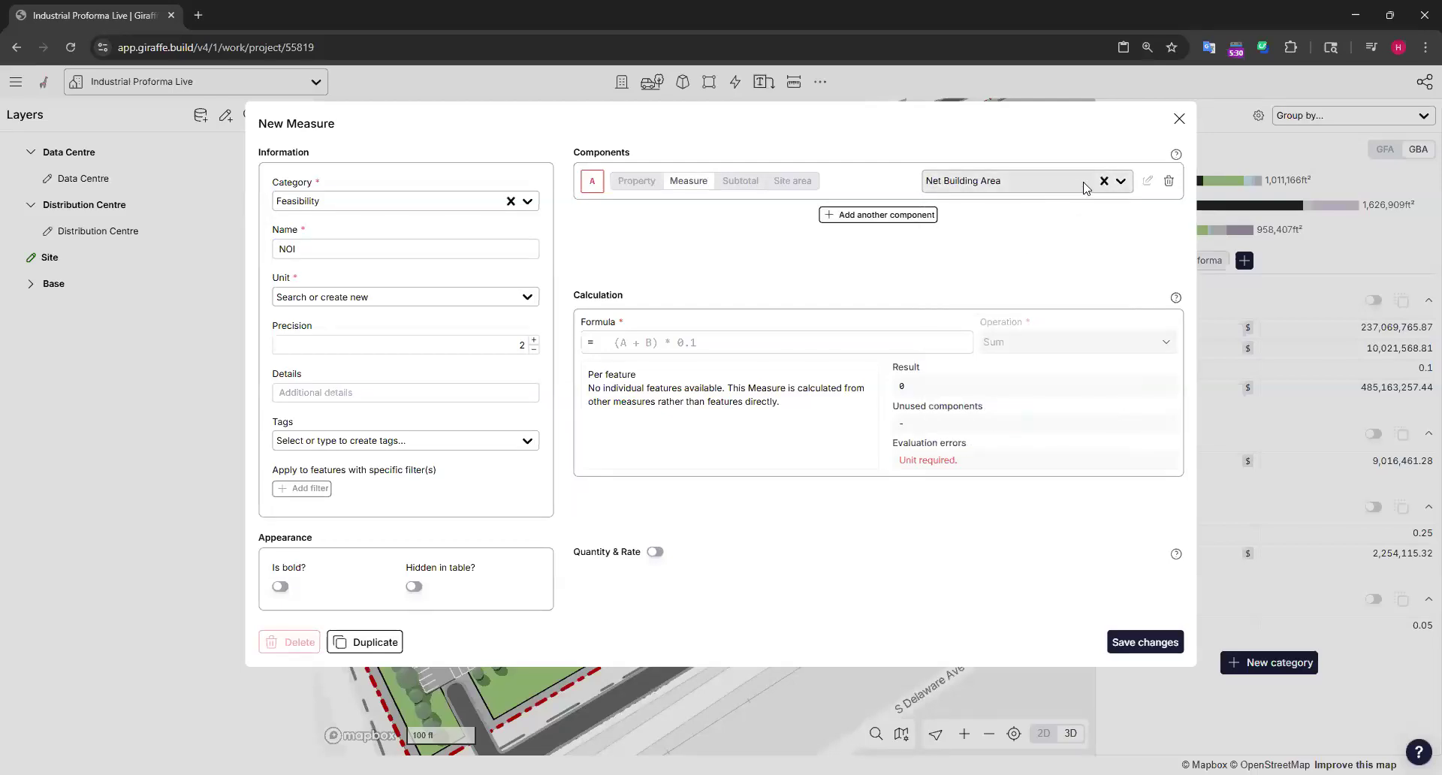
left_click(1033, 184)
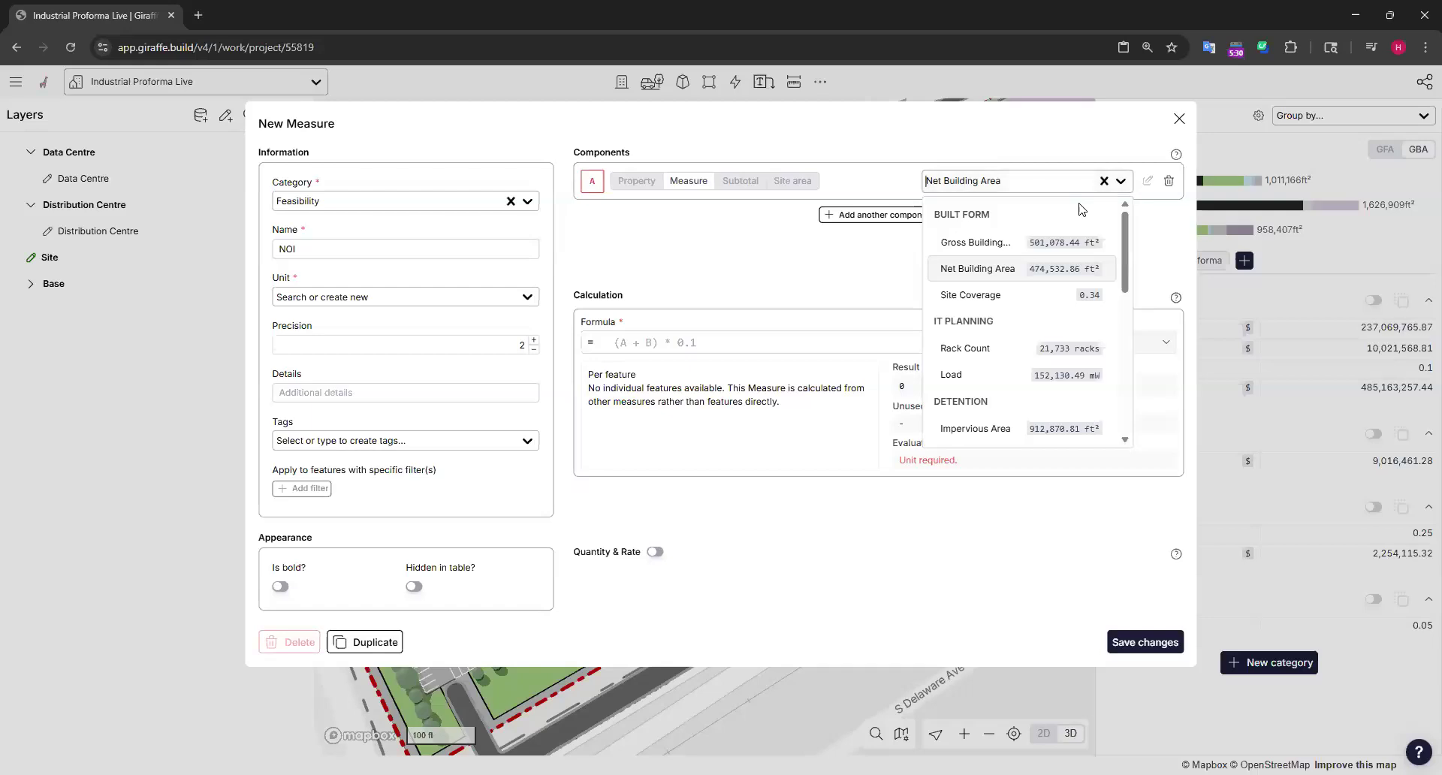
type("net")
left_click(985, 289)
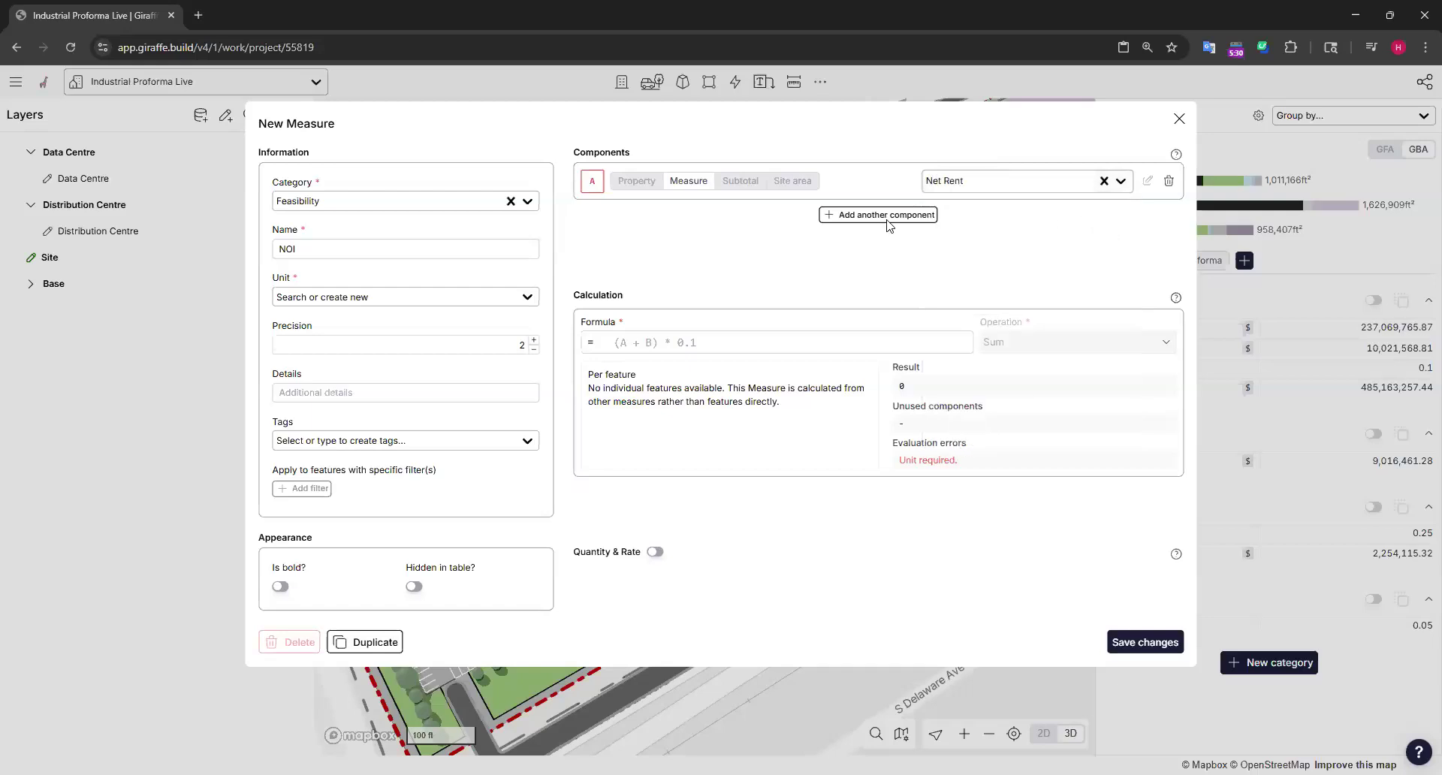
Step: Add the Operating Expenses measure as component B of the NOI measure
left_click(889, 218)
left_click(996, 218)
type("ope")
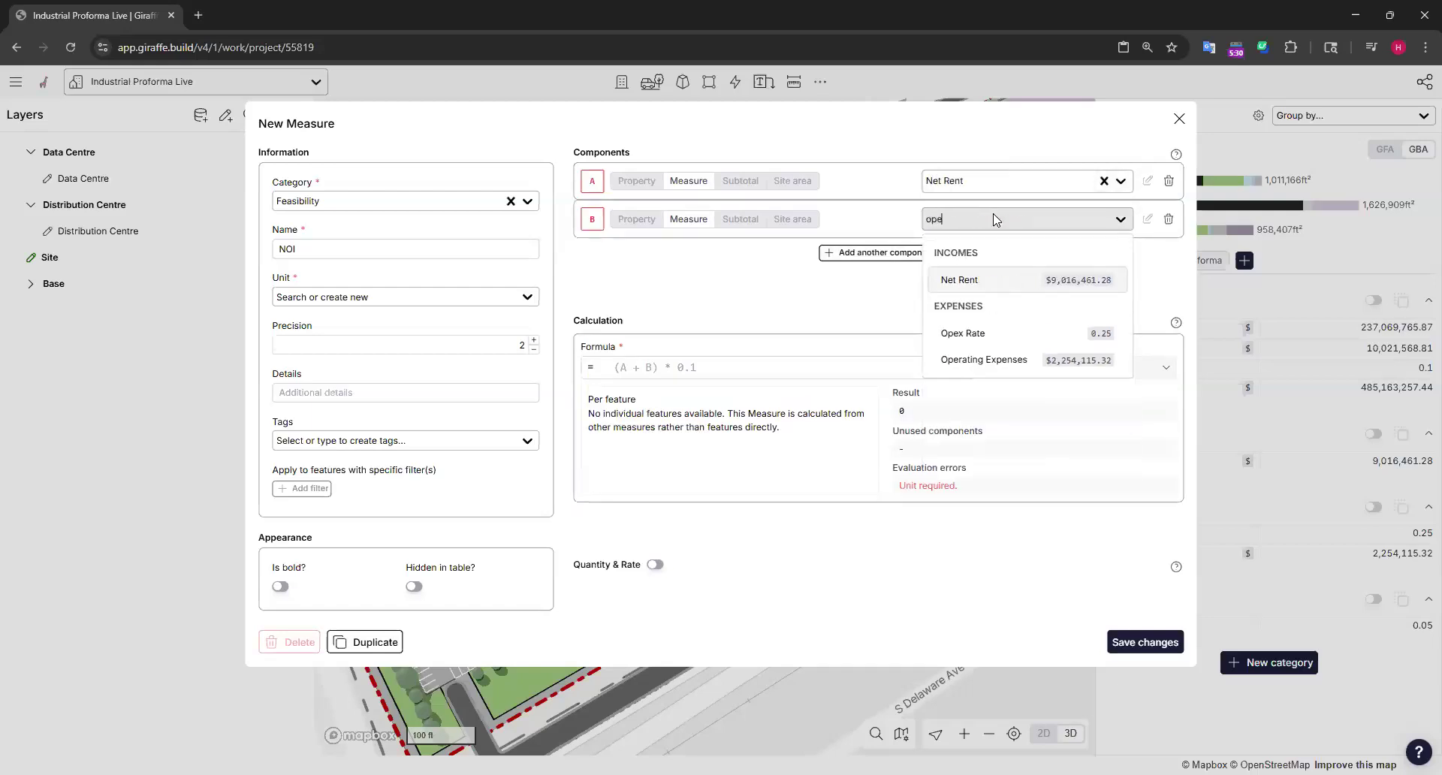
left_click(976, 356)
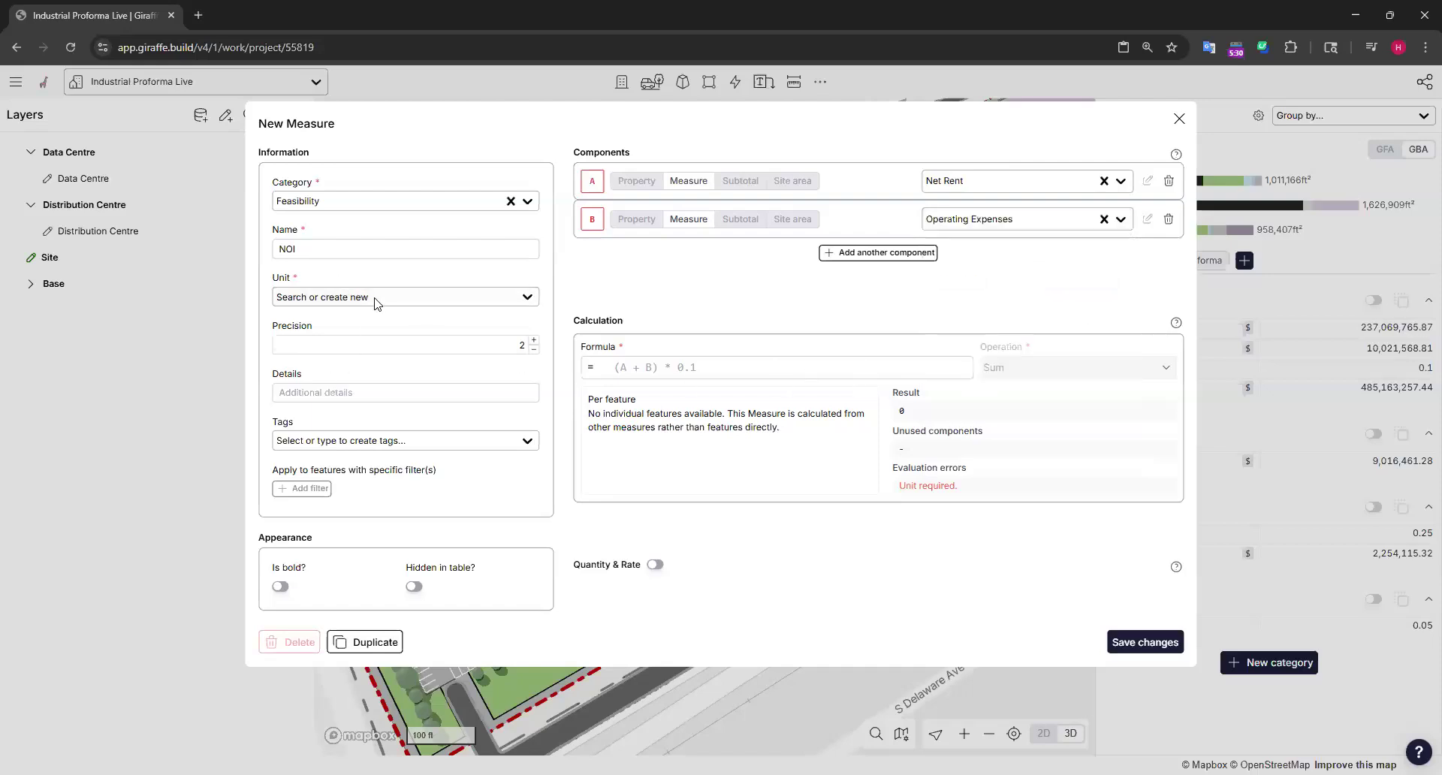
Step: Make the NOI measure Unitless, set its formula to A/B, and save it
left_click(374, 299)
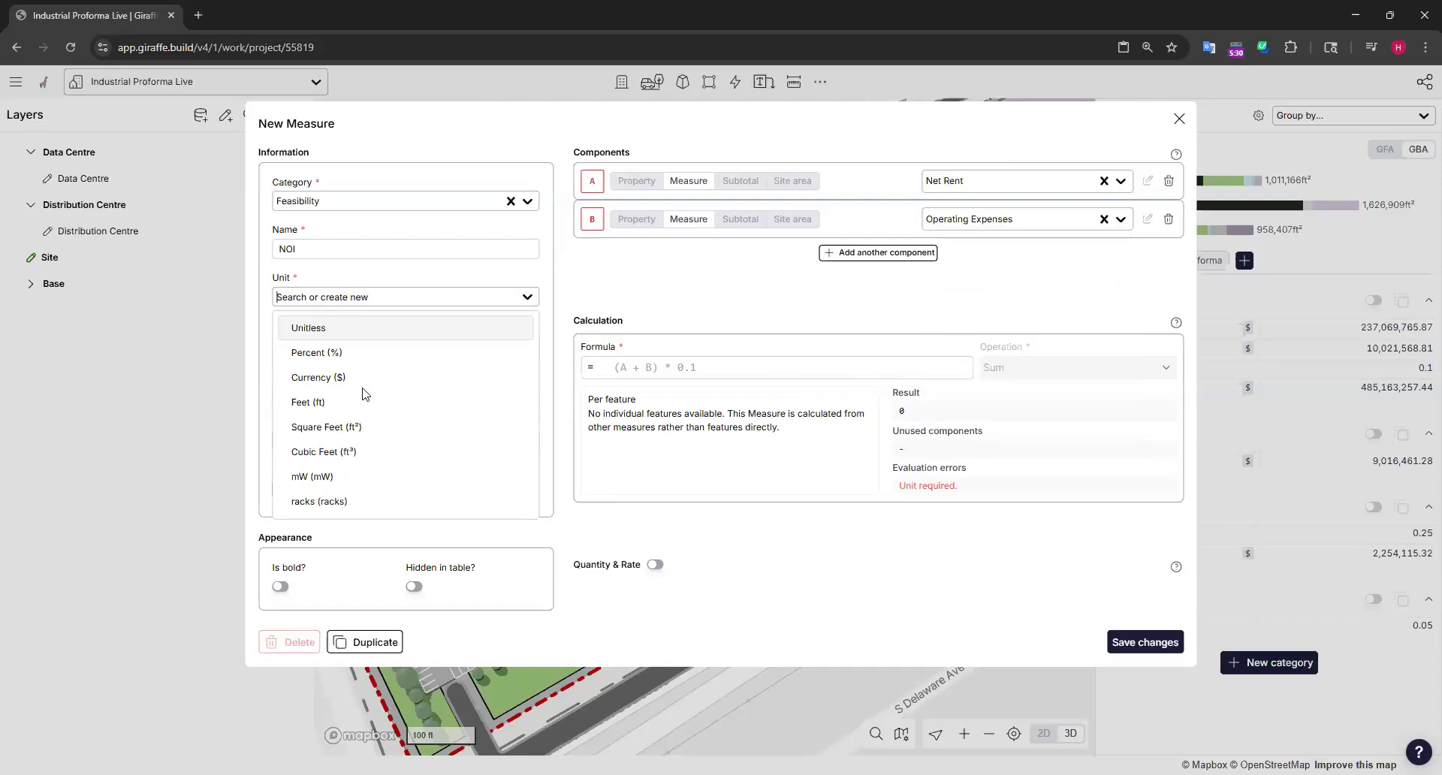
left_click(353, 328)
left_click(652, 368)
type("A/B")
left_click(1114, 615)
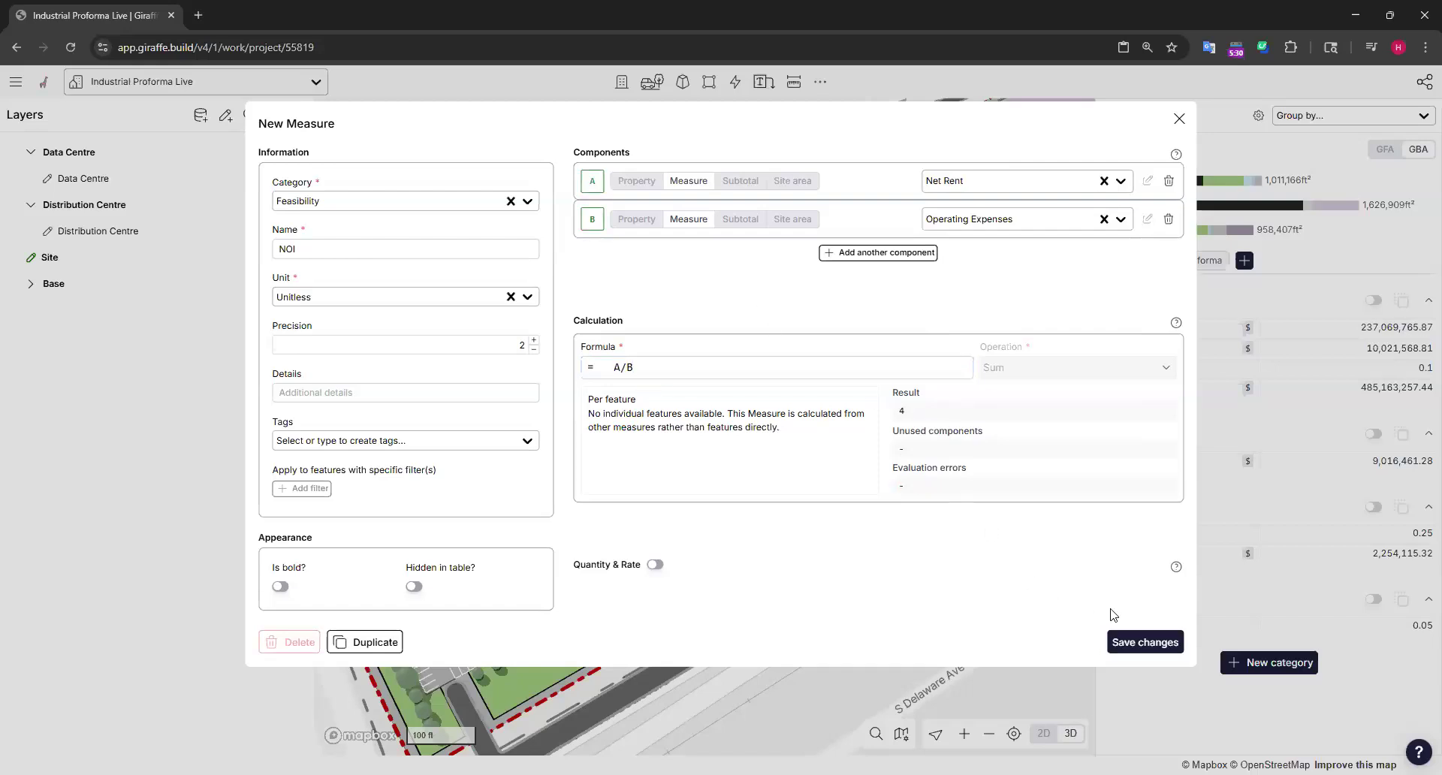
left_click(1145, 642)
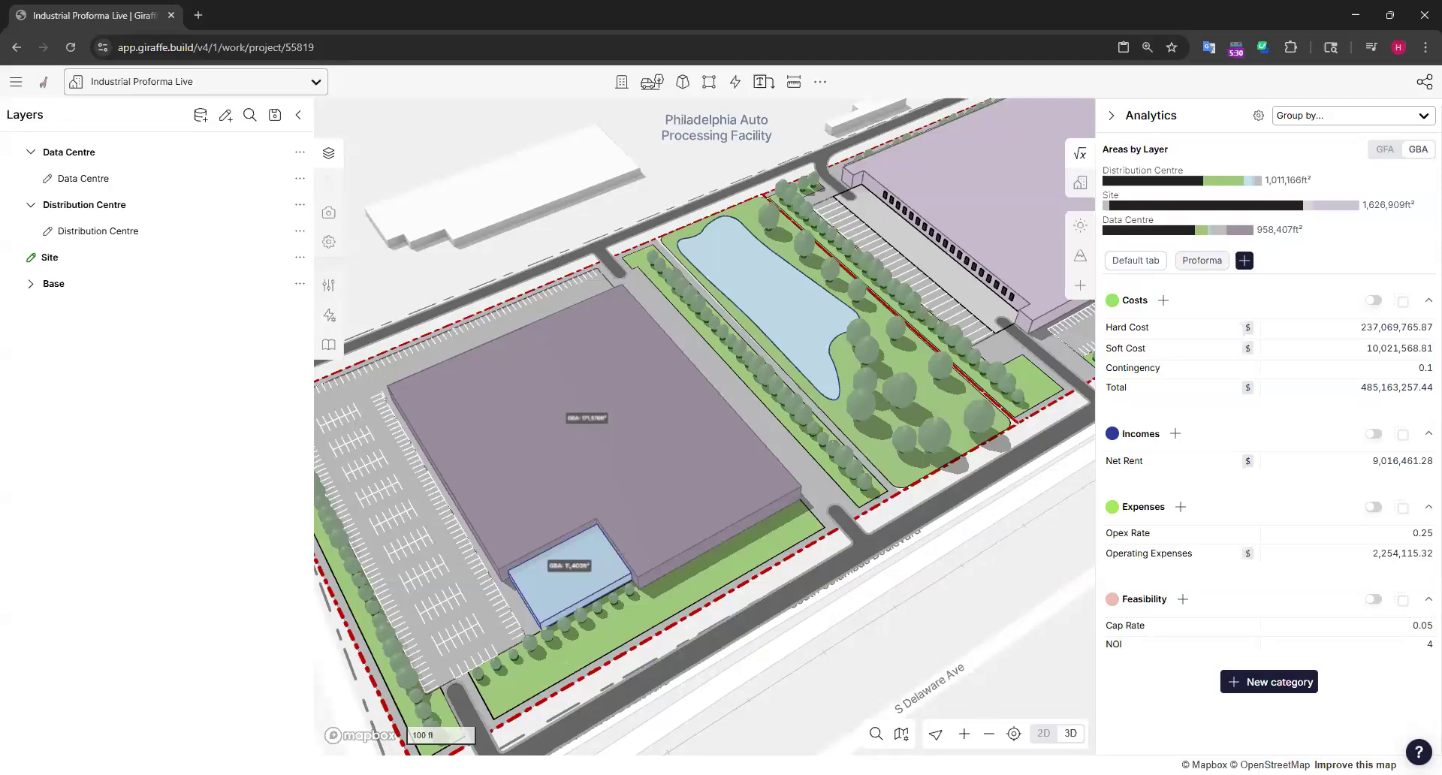
Step: Start another Feasibility measure with the Total cost measure as component A and NOI as component B
left_click(1183, 599)
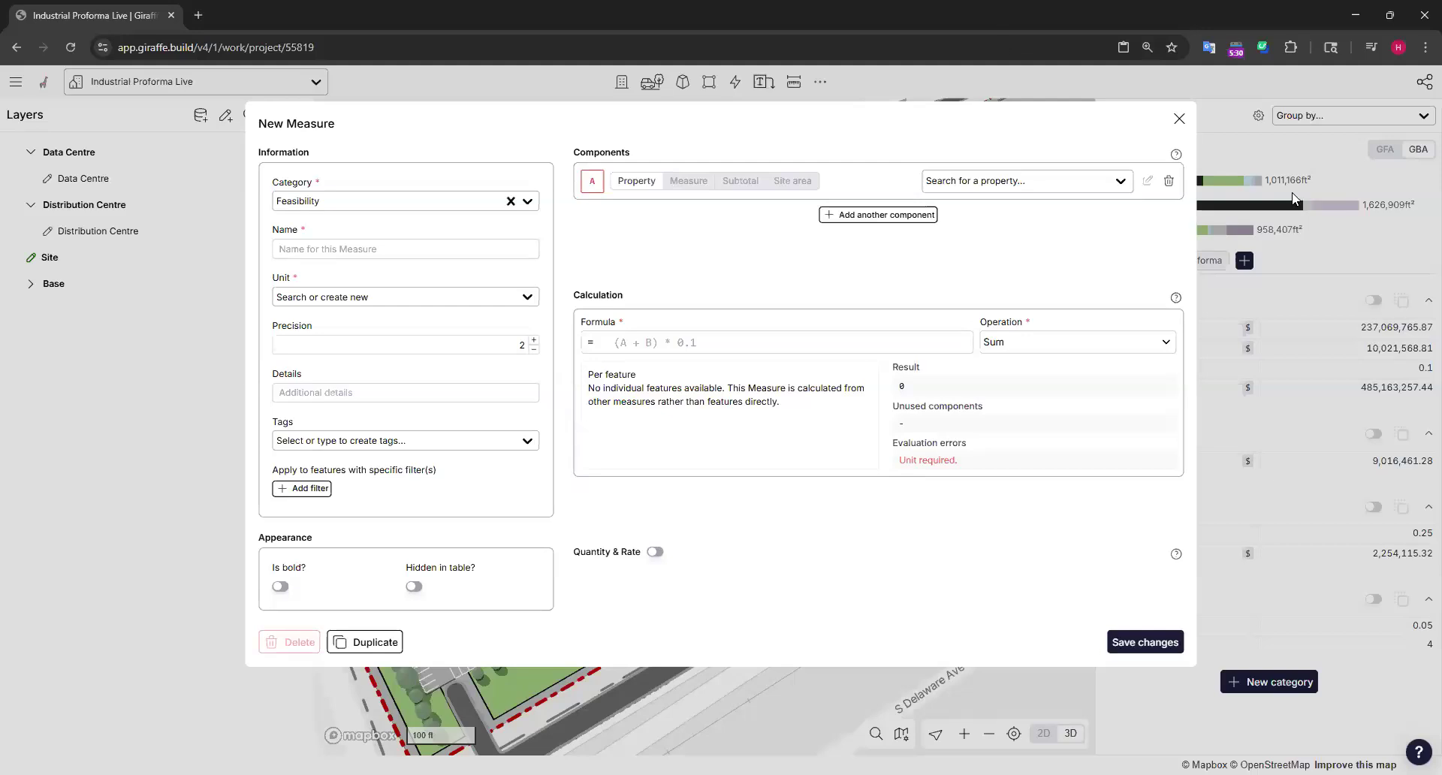
left_click(710, 182)
left_click(1081, 181)
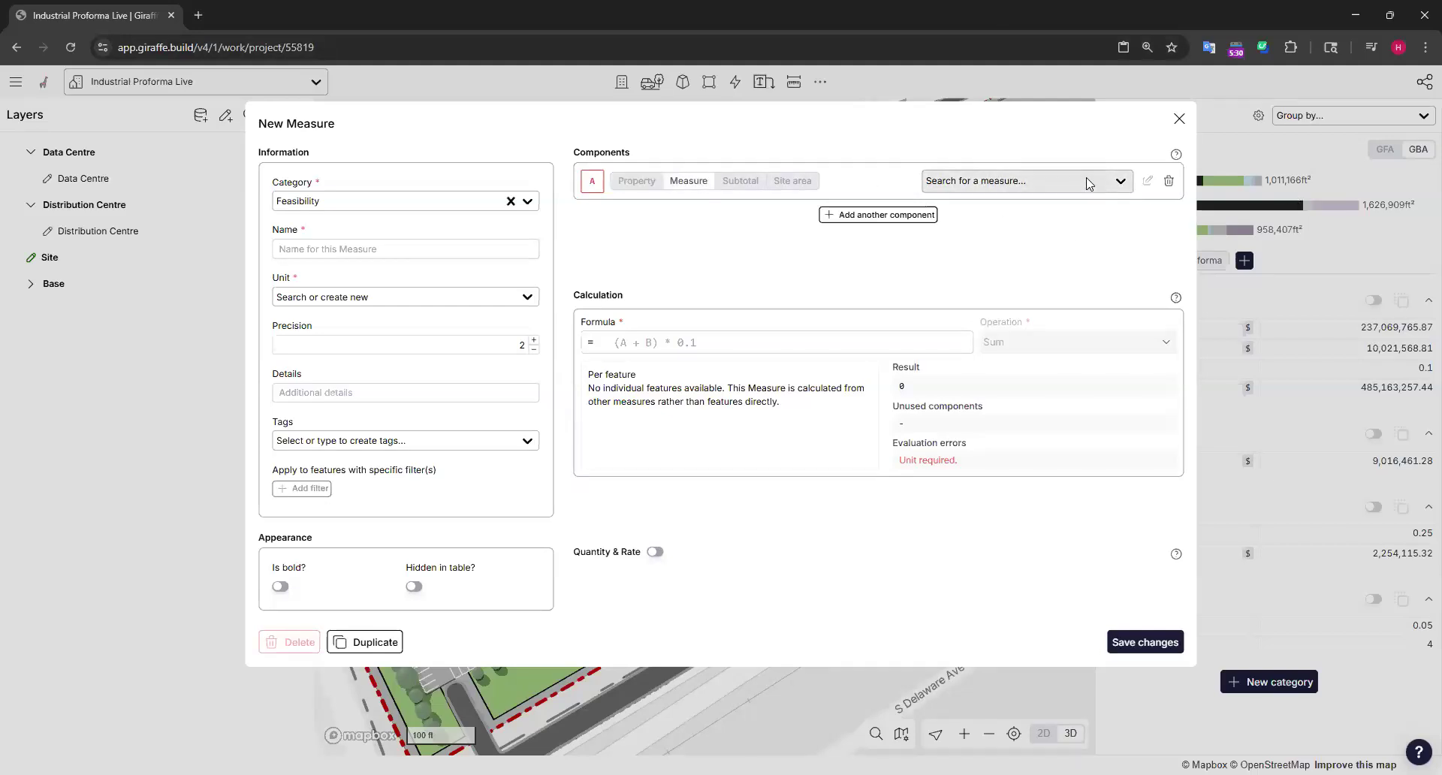
type("tot")
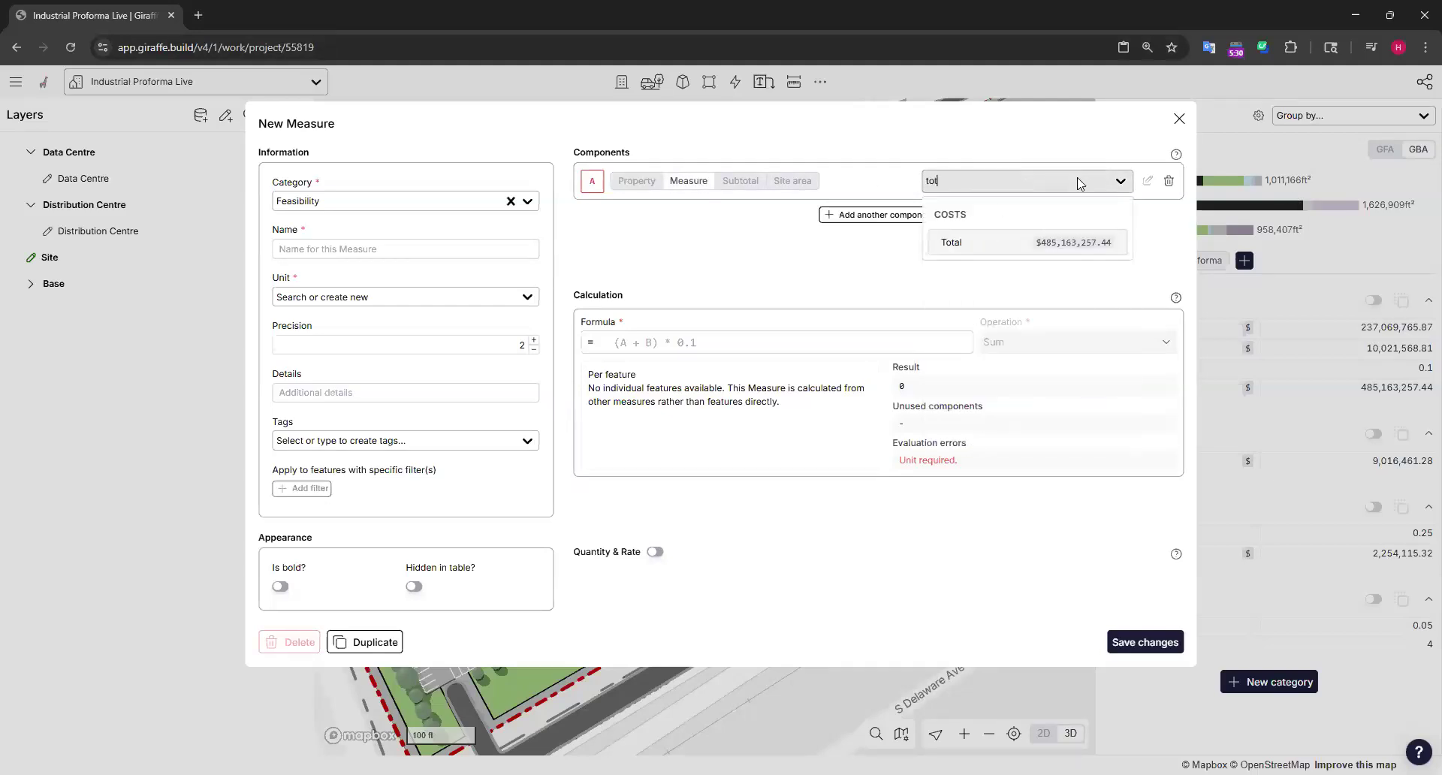
left_click(954, 239)
left_click(906, 216)
left_click(988, 219)
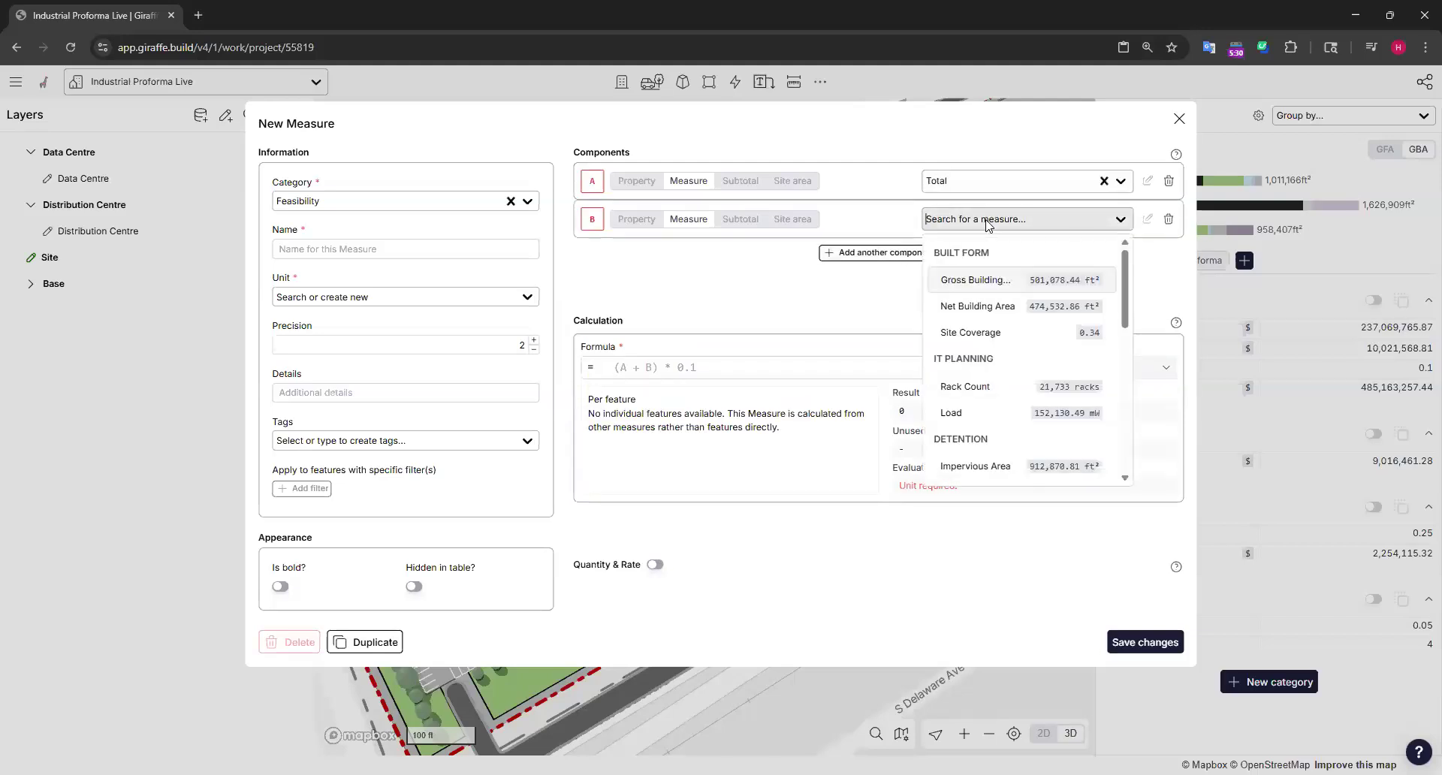
type("noi")
left_click(1005, 290)
Step: Set the new Feasibility measure's formula to A/B, name it "Return on Cost", use the Currency unit, and save it
left_click(661, 368)
type("A/B")
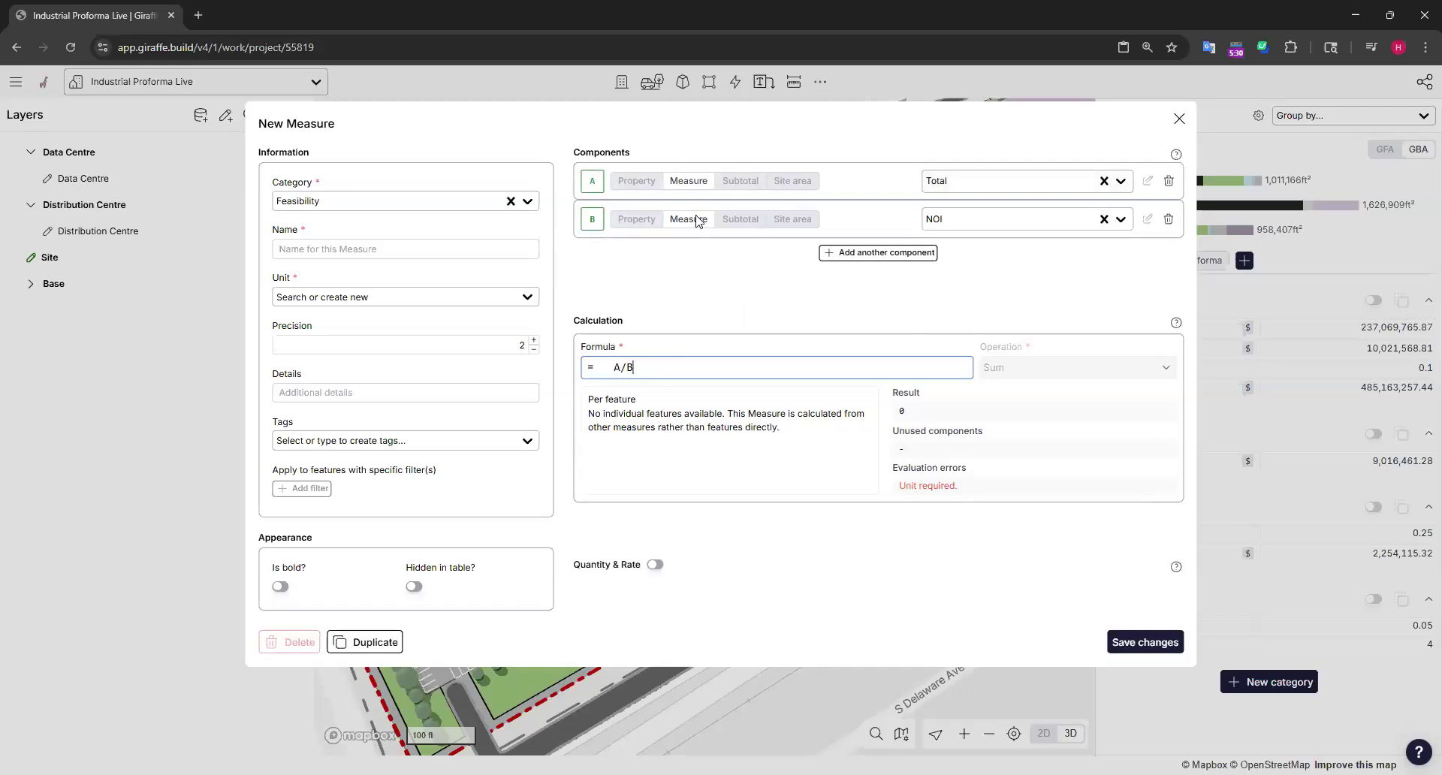
left_click(375, 251)
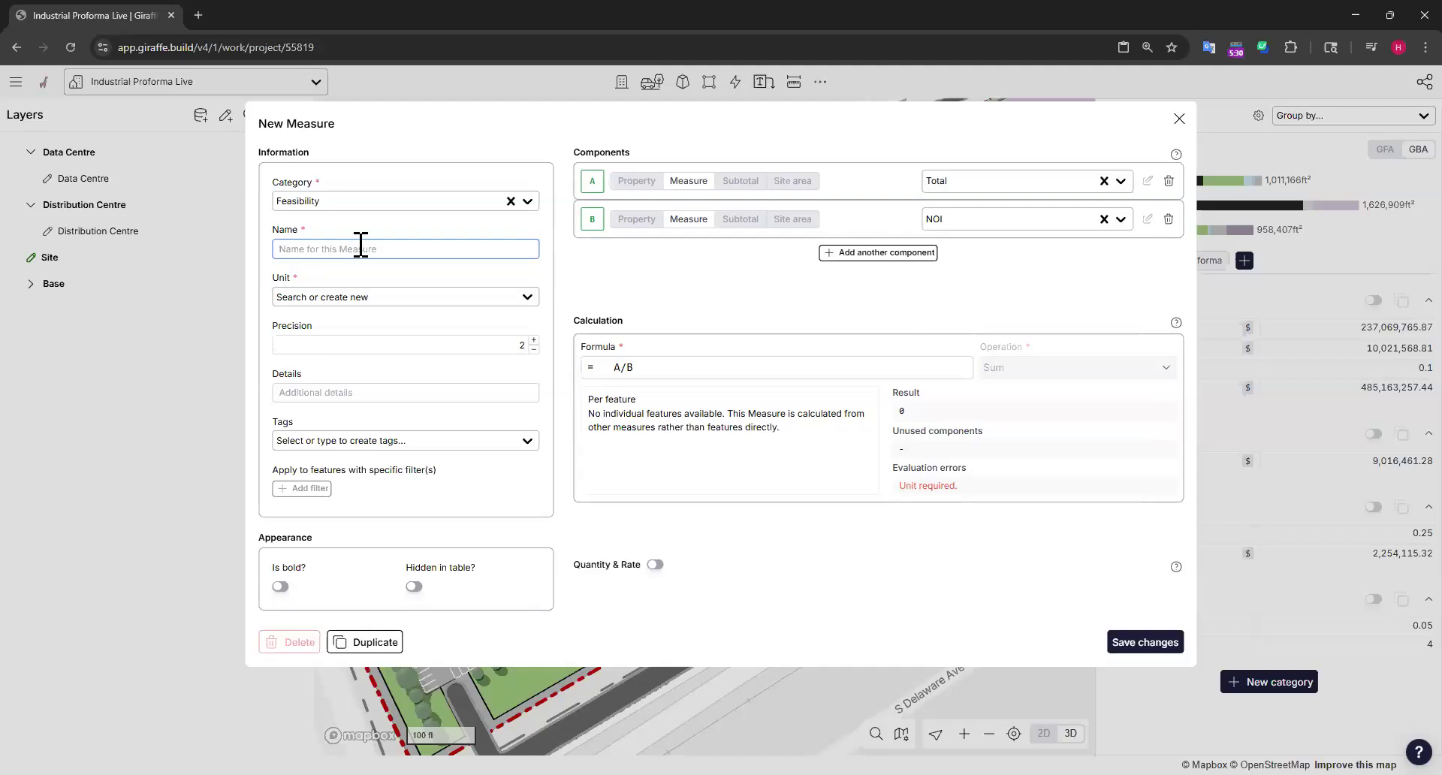
type("Return on Cost")
left_click(387, 298)
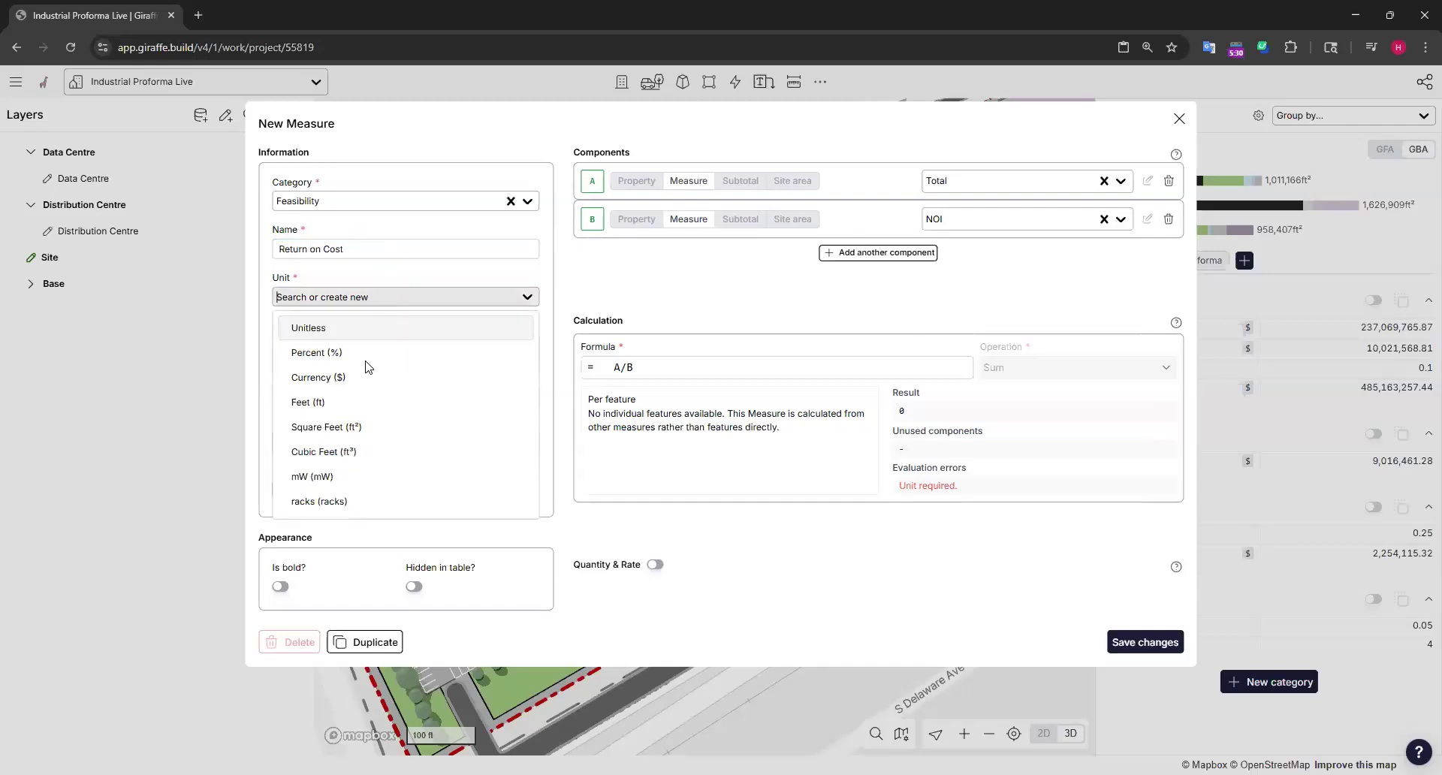
left_click(392, 375)
left_click(1146, 642)
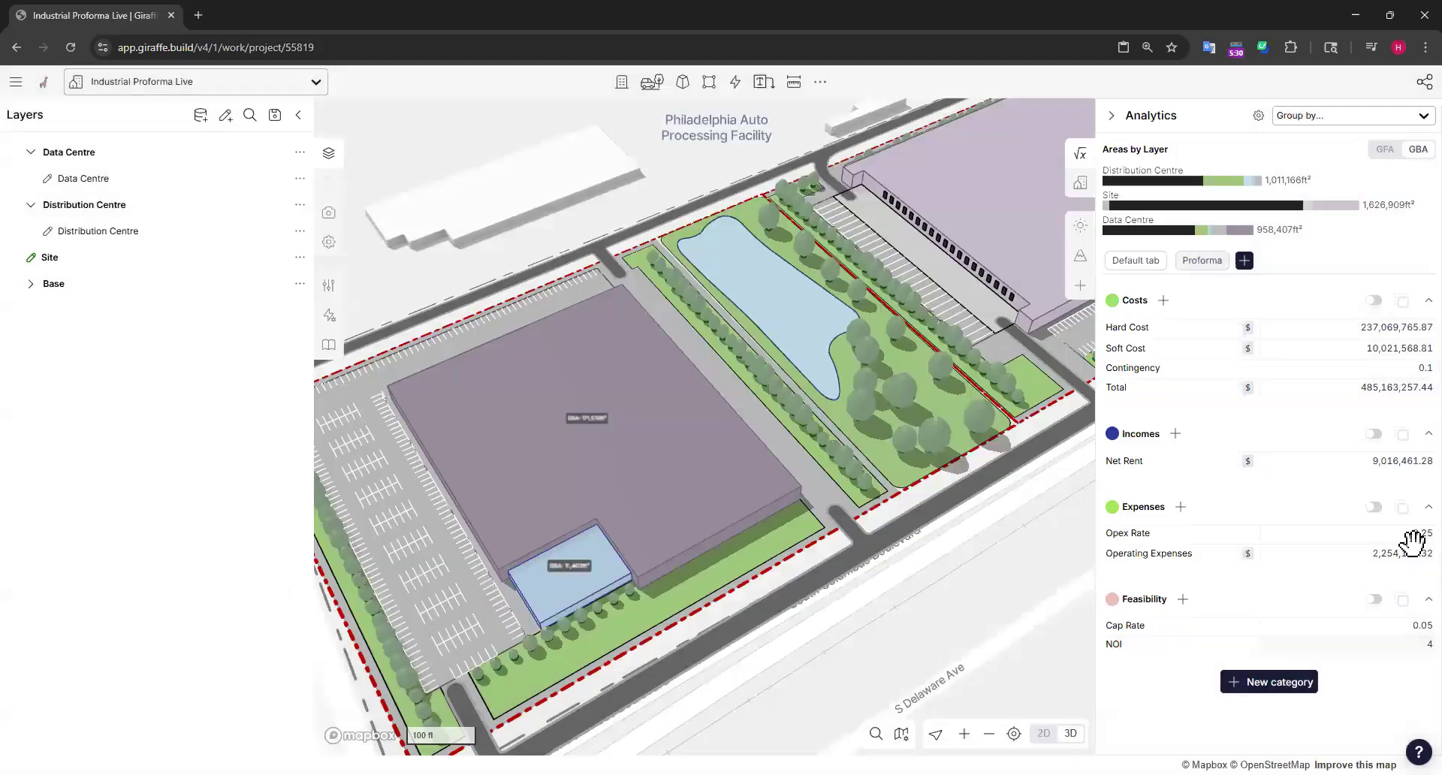
Step: Start a new Feasibility measure named "Terminal Value" with Currency as its unit
left_click(1183, 600)
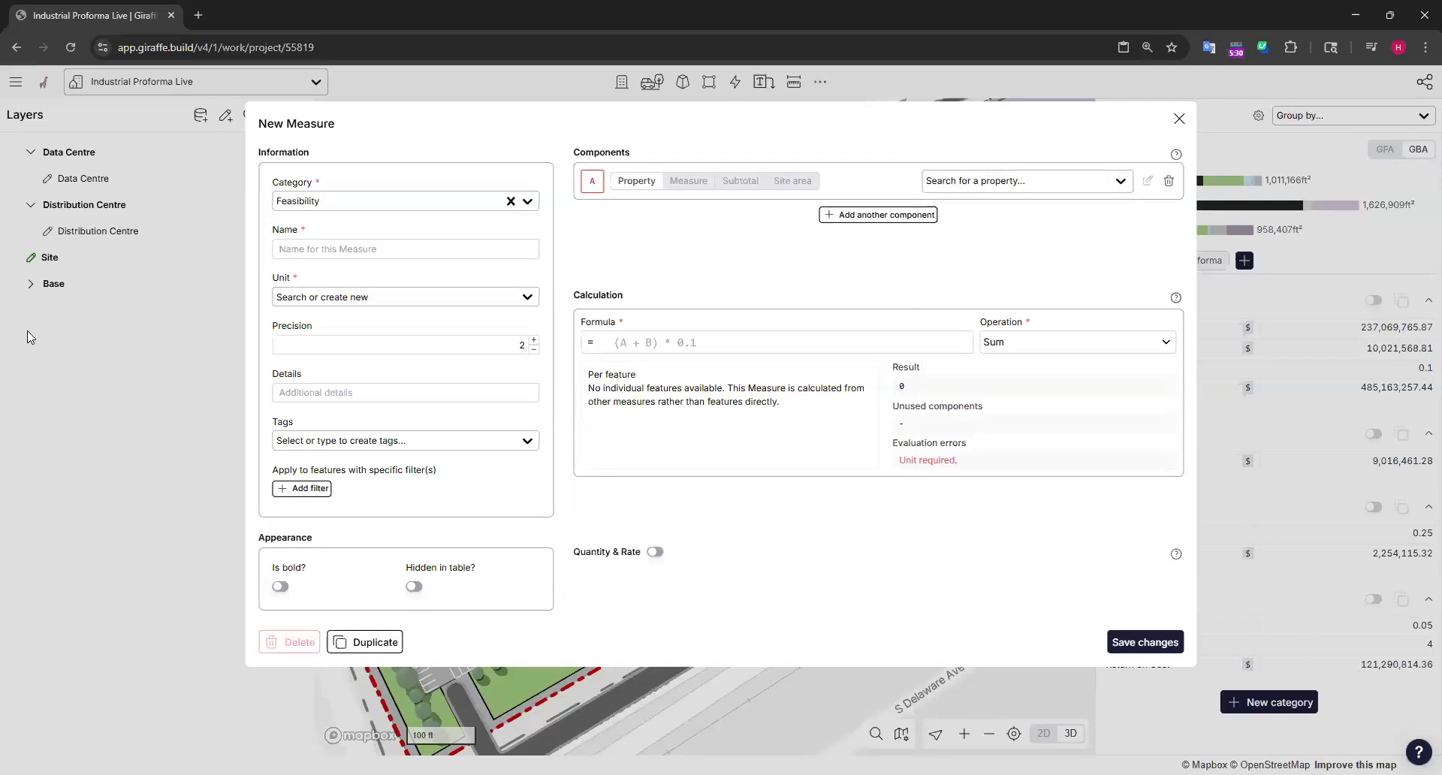
left_click(402, 246)
type("T")
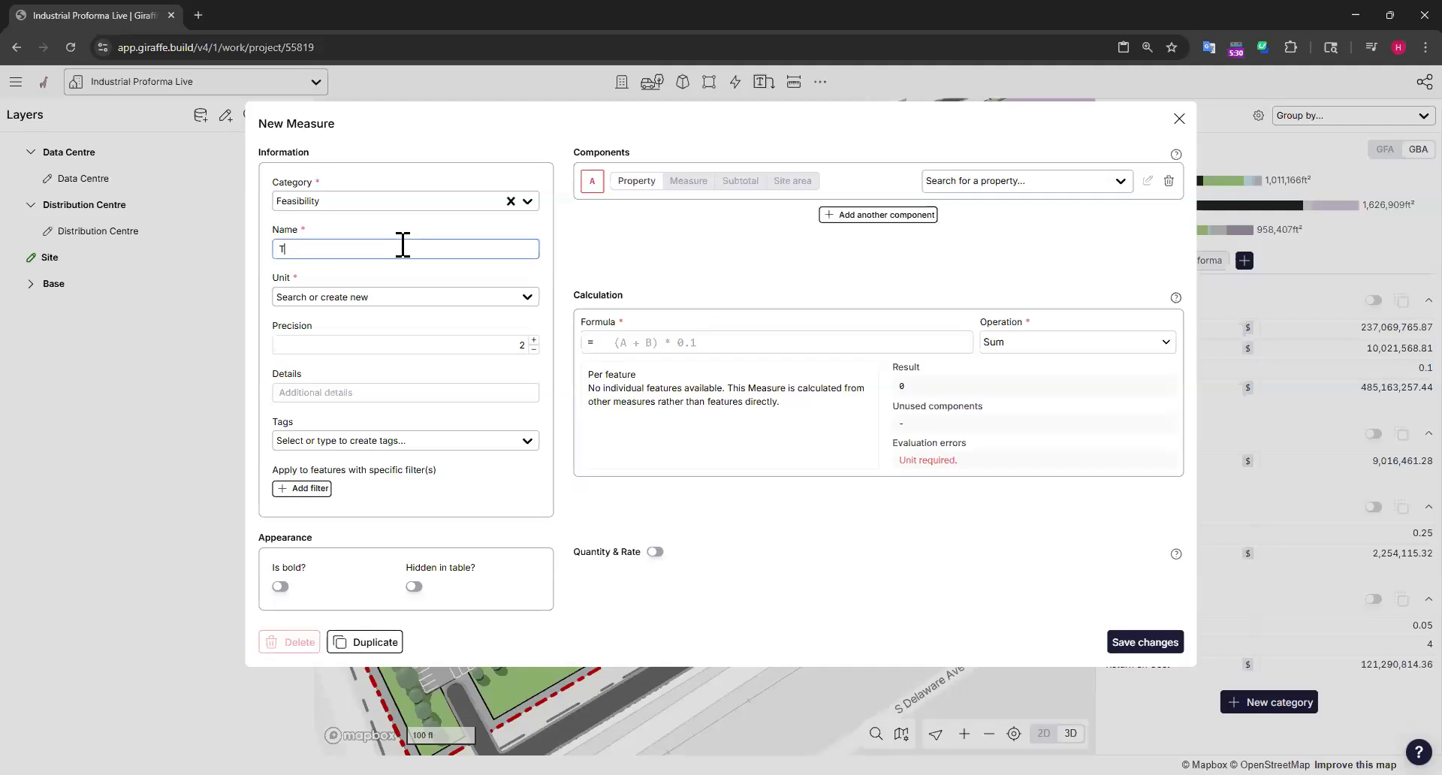
type("erminal Value")
left_click(428, 299)
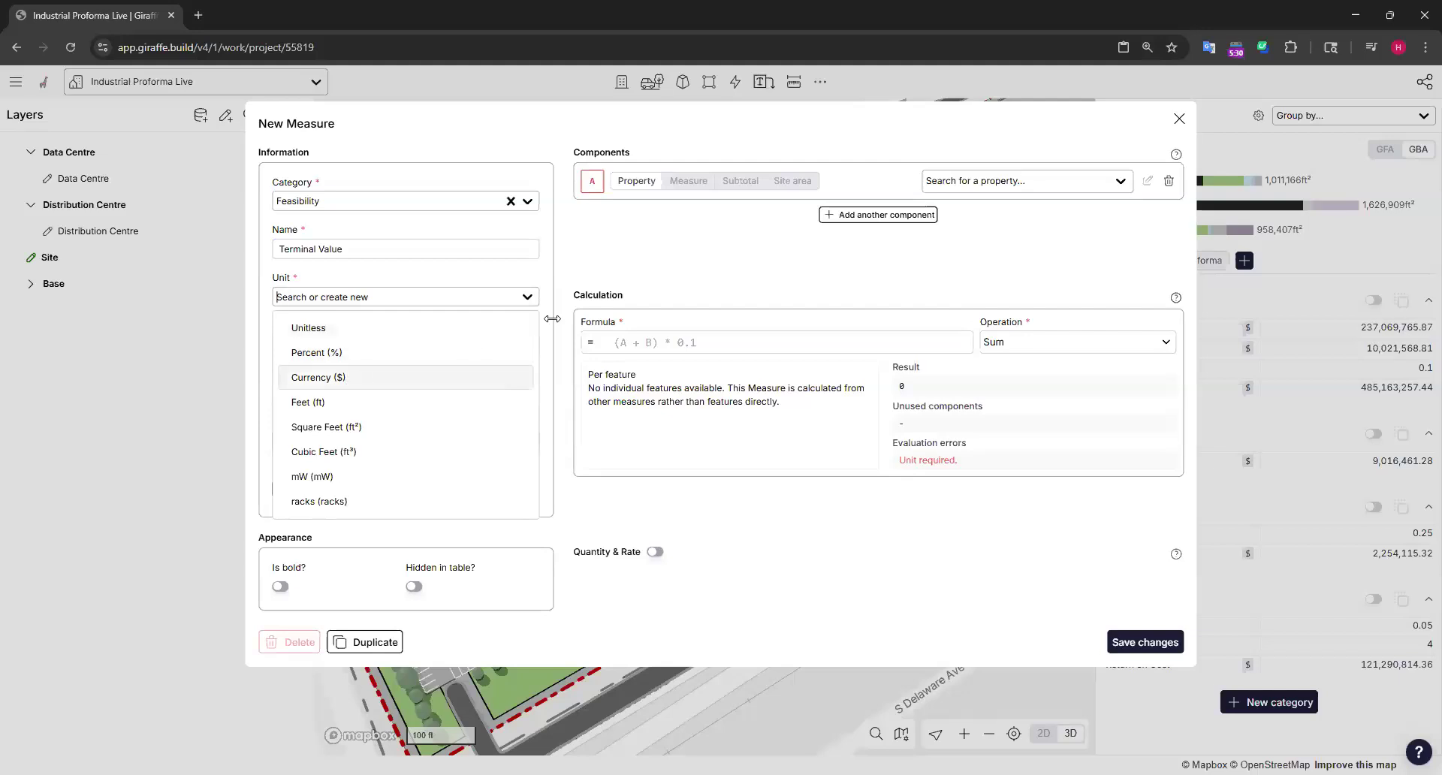
left_click(425, 377)
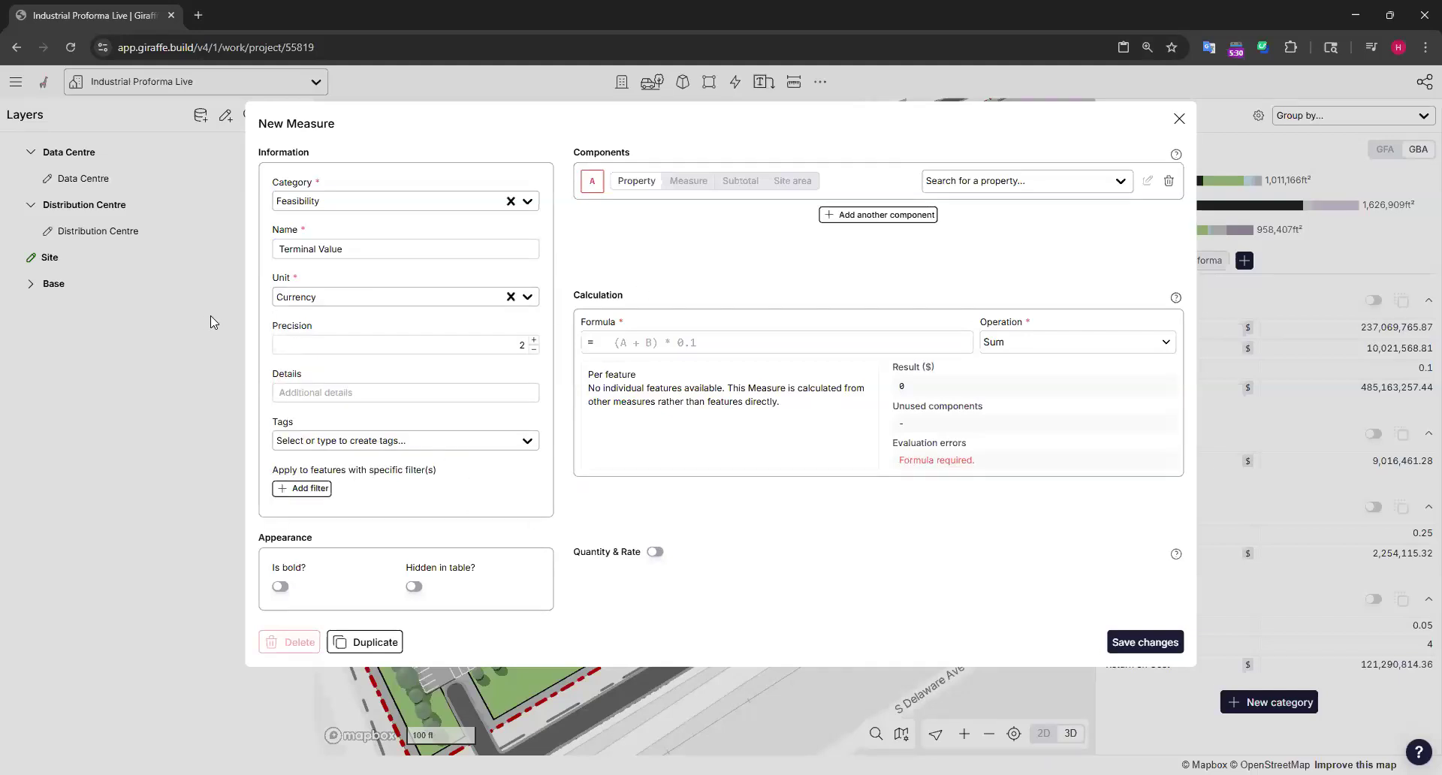
Step: Use the Cap Rate measure as component A of the Terminal Value measure
left_click(976, 184)
type("cap")
left_click(689, 180)
left_click(1031, 181)
type("cap")
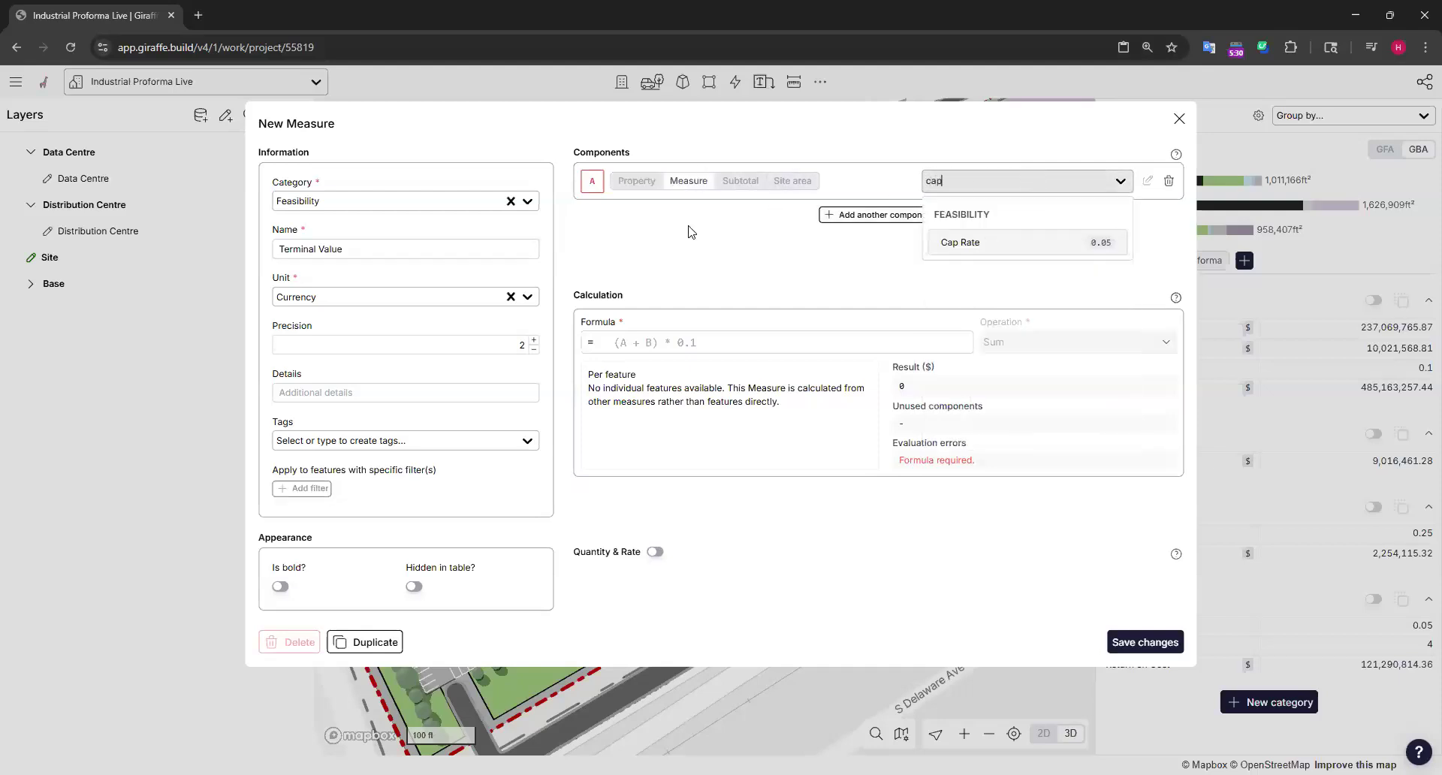
left_click(976, 242)
Step: Add the Net Rent measure as component B of the Terminal Value measure
left_click(857, 215)
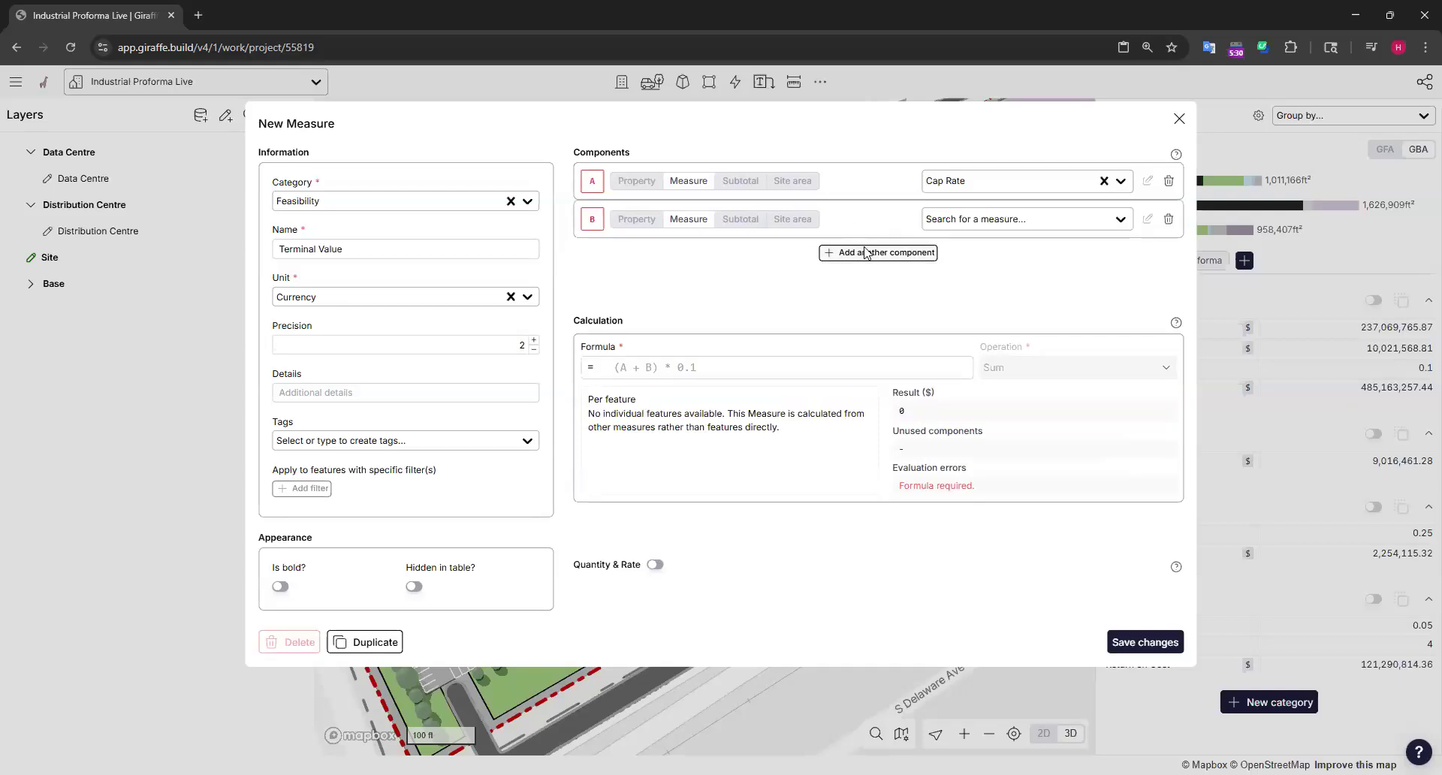
left_click(1016, 219)
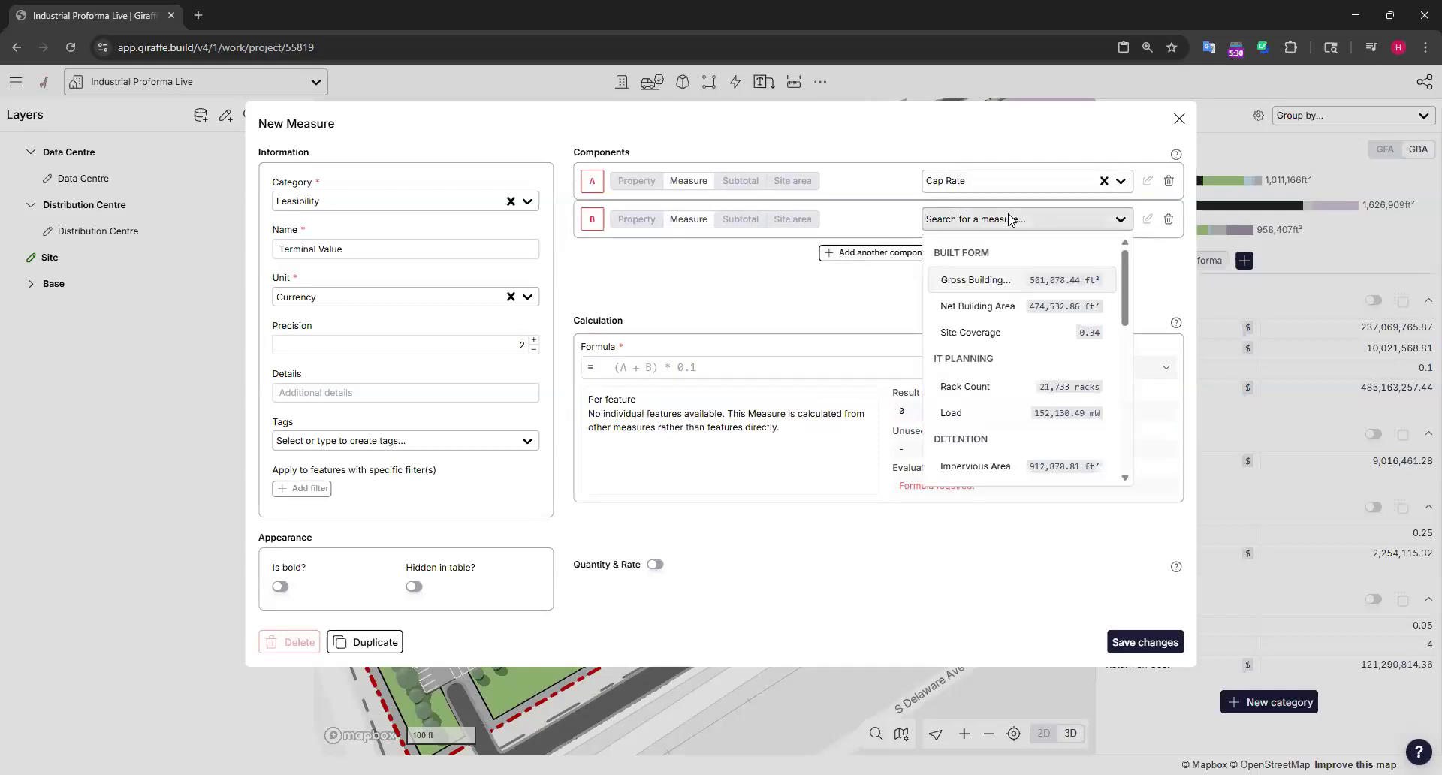
type("net")
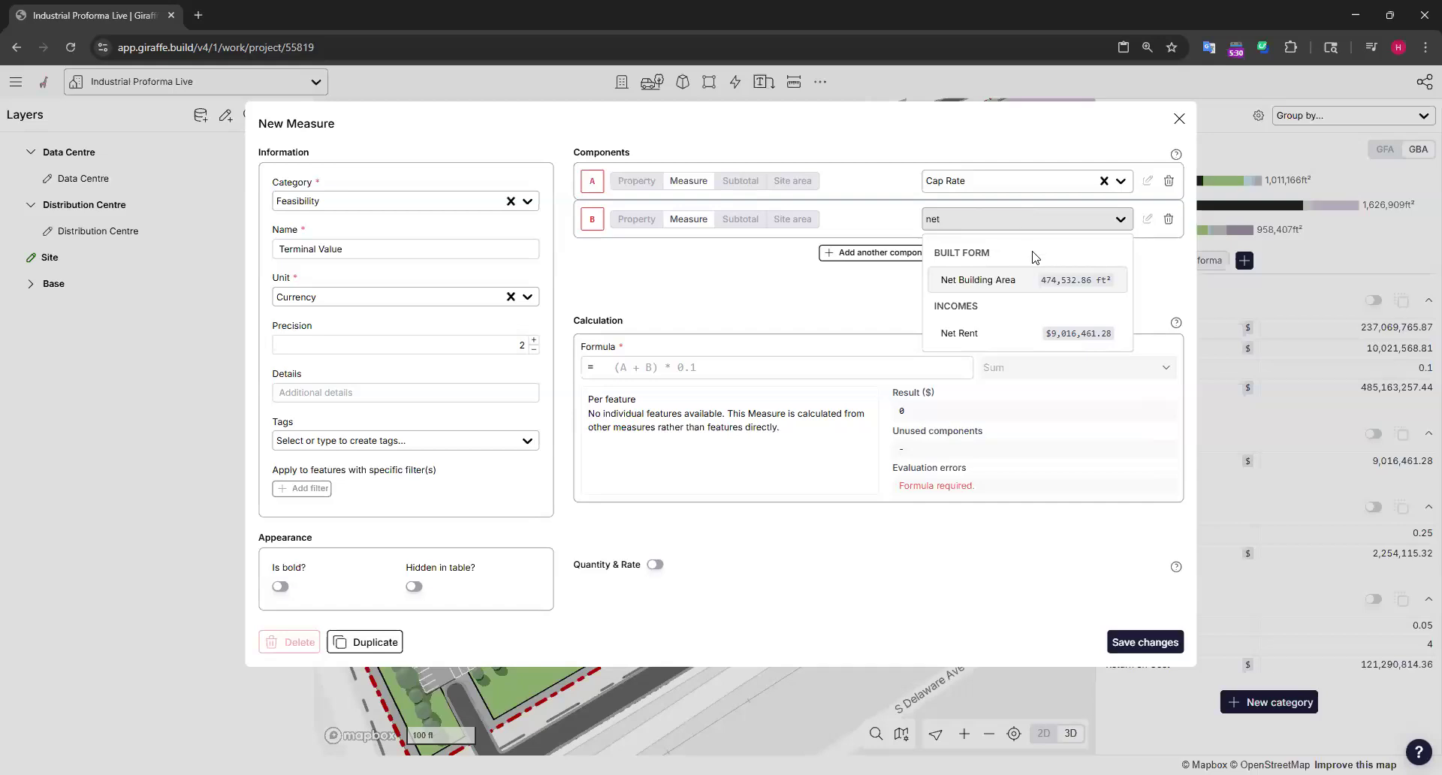
left_click(961, 335)
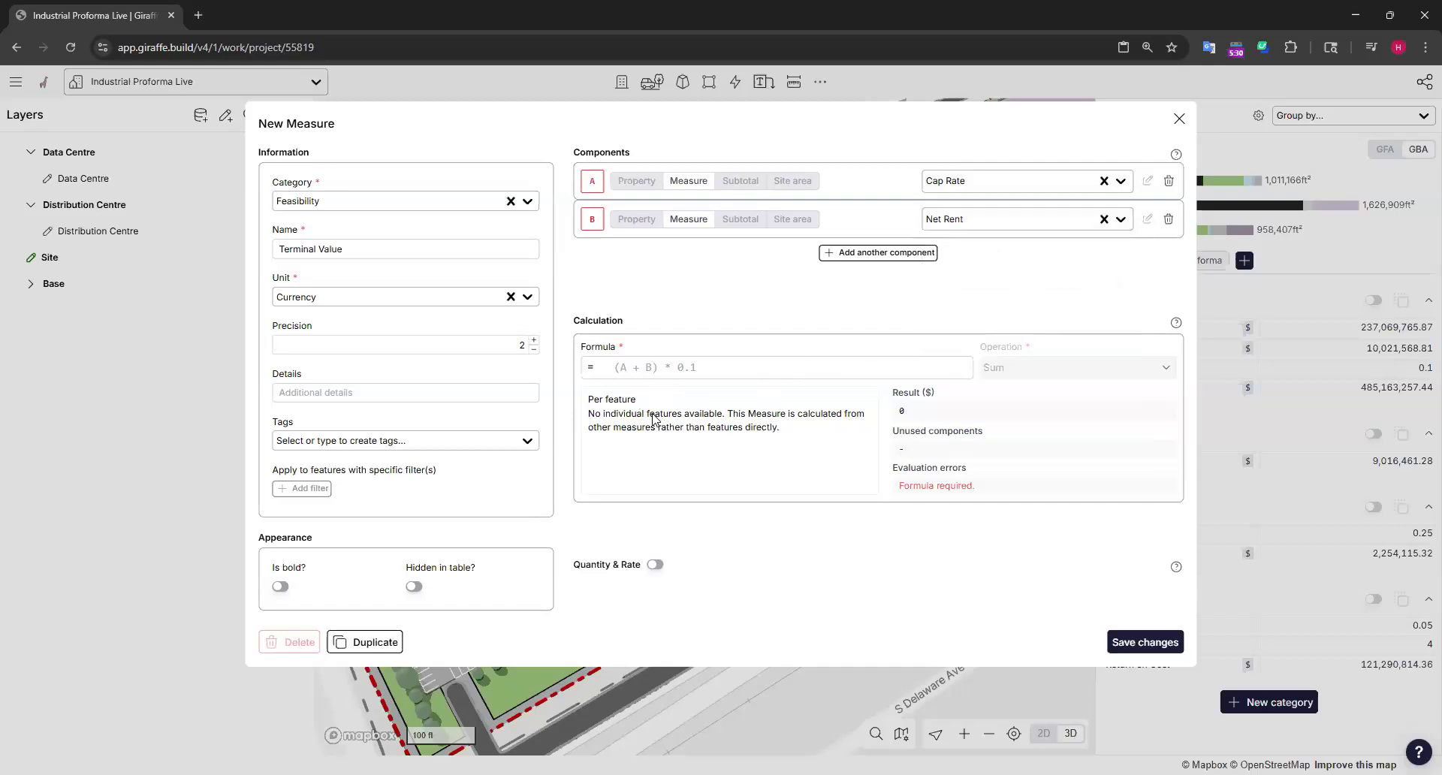
Step: Set the Terminal Value measure's formula to B/A, keep only components A and B, and save the measure
left_click(688, 361)
type("B/A")
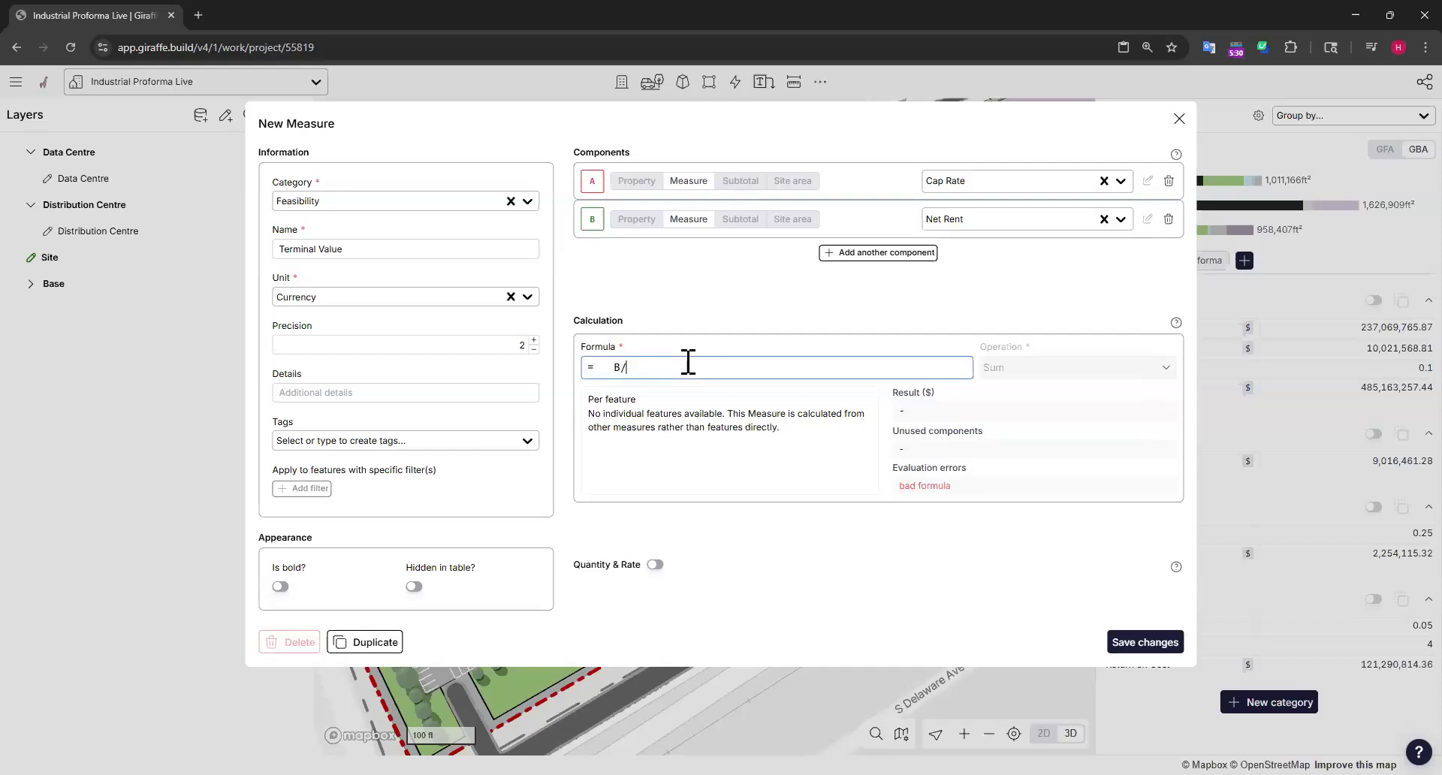
left_click(838, 258)
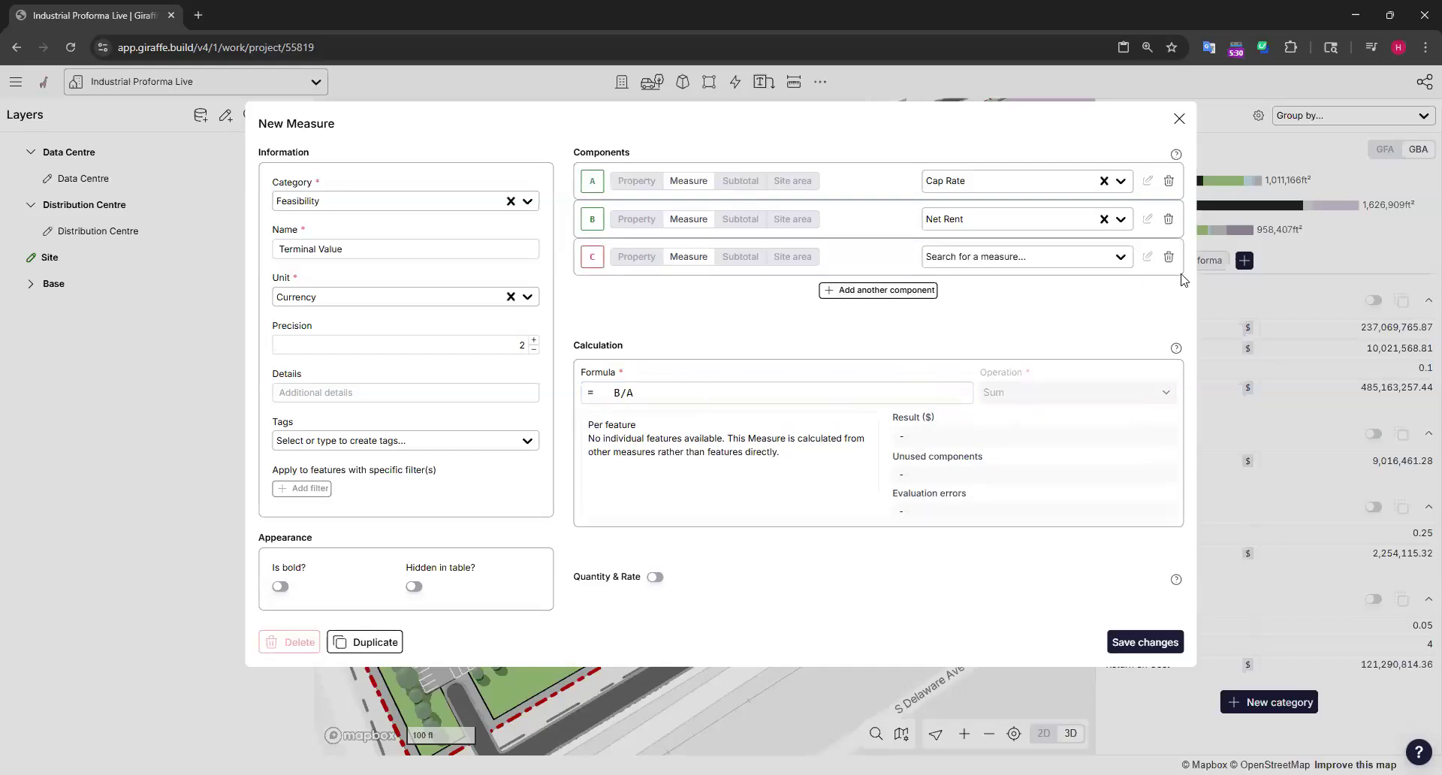
left_click(1169, 257)
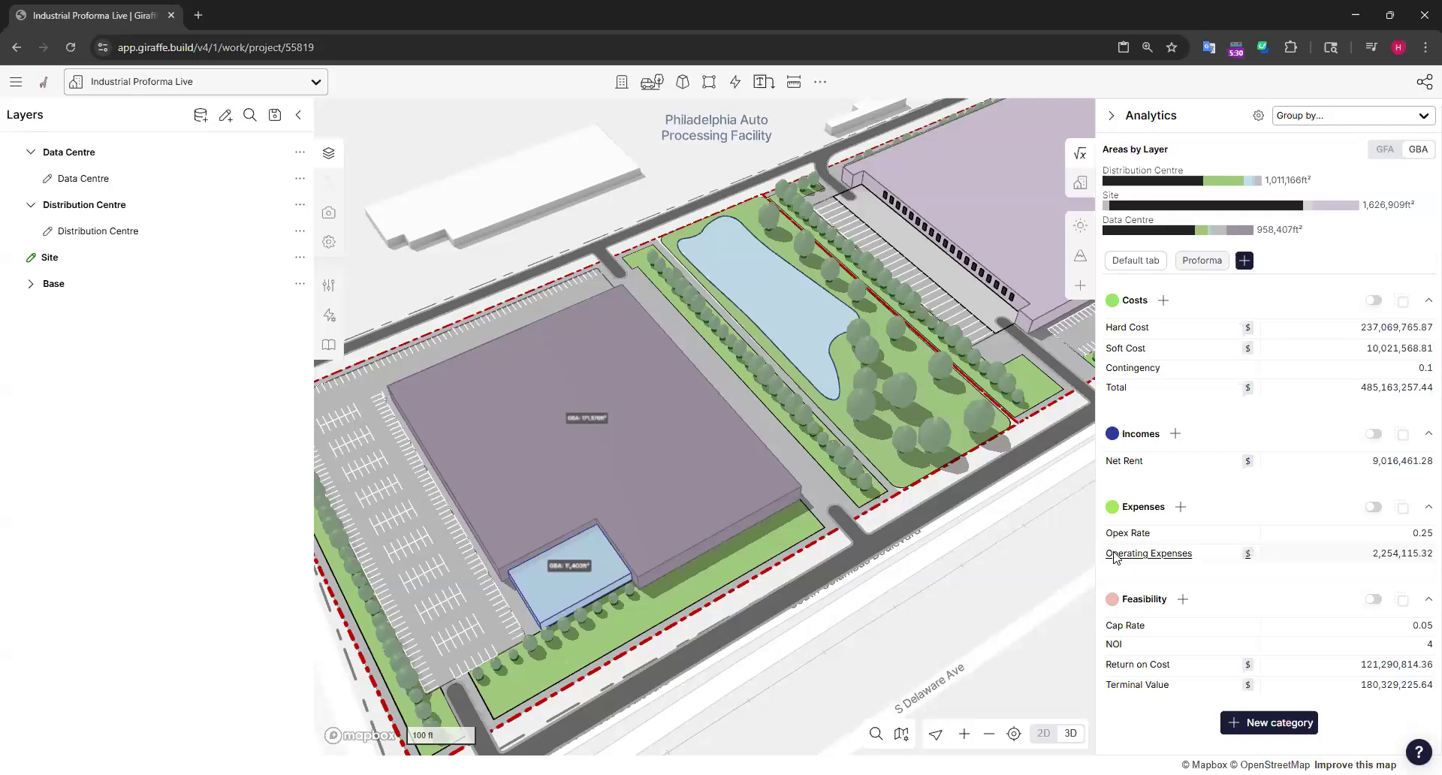
Step: Open the analytics import settings and choose "CL: Mid-rise Residential" as the source project
left_click(1258, 118)
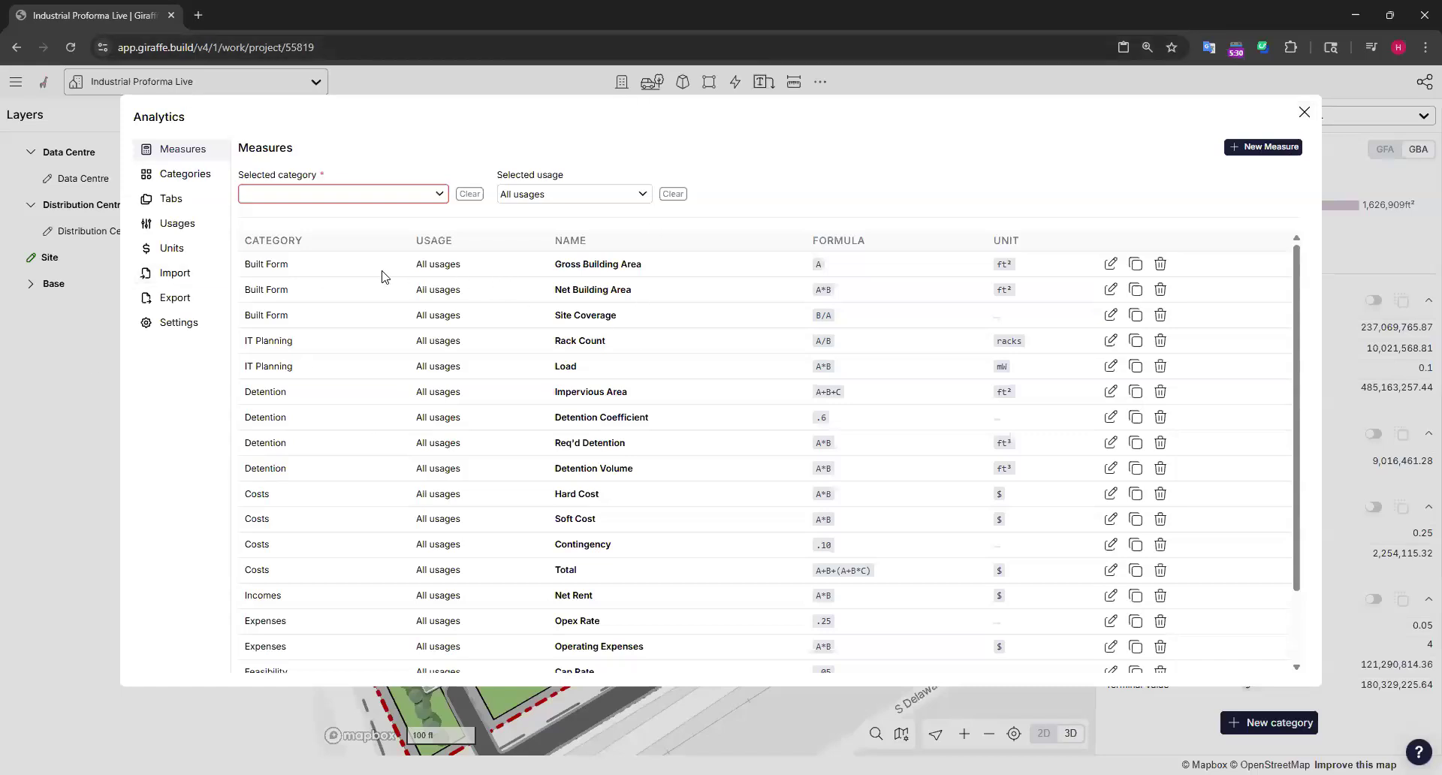
left_click(197, 275)
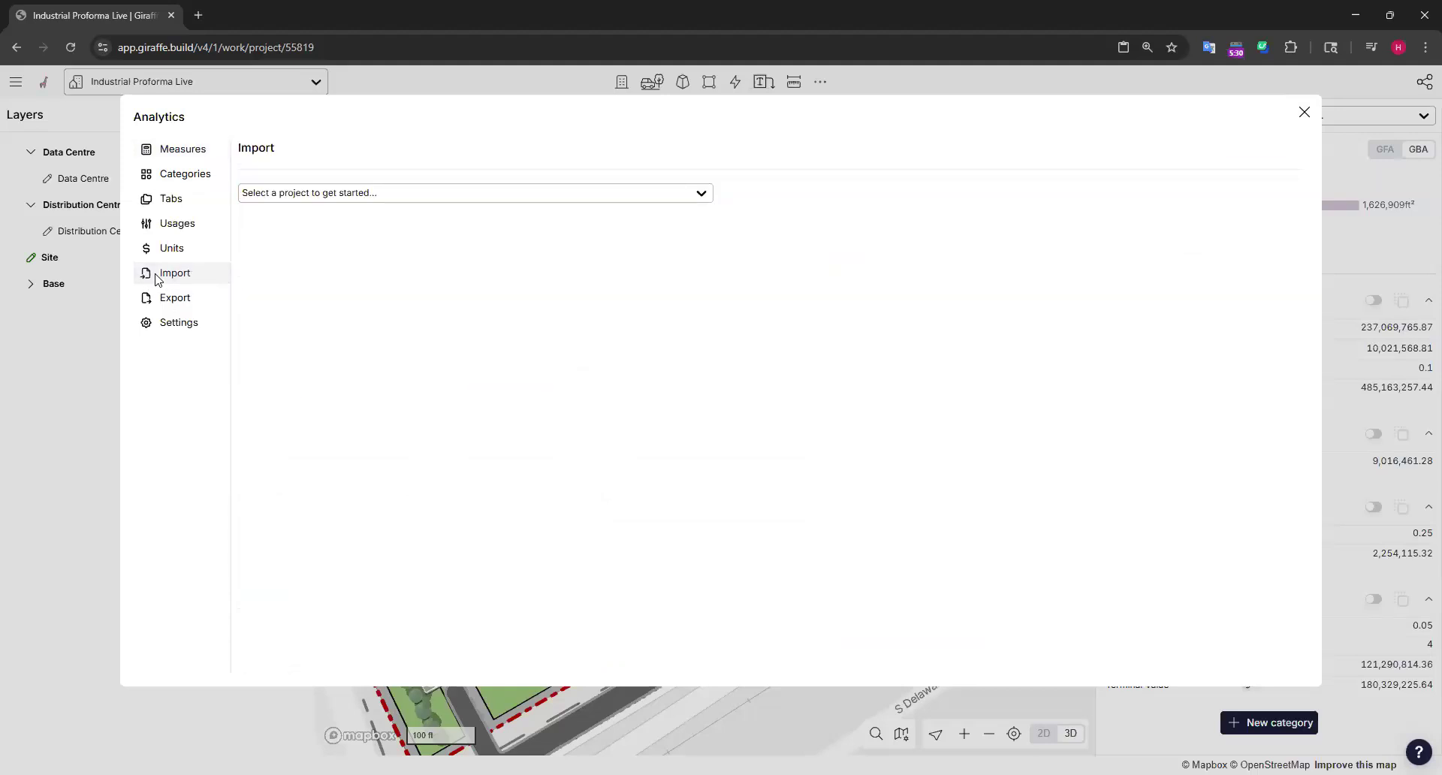
left_click(394, 195)
type("cl;")
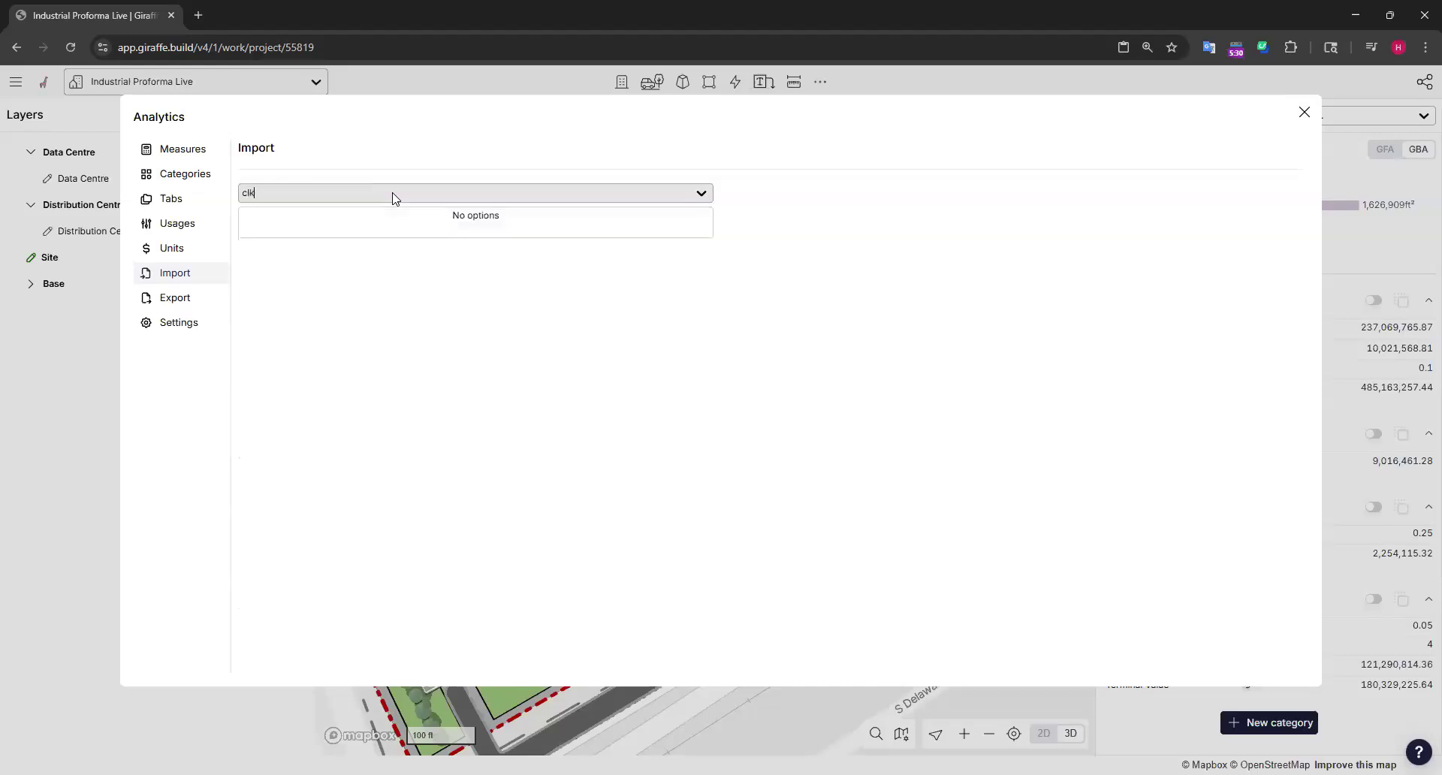
key("BackSpace")
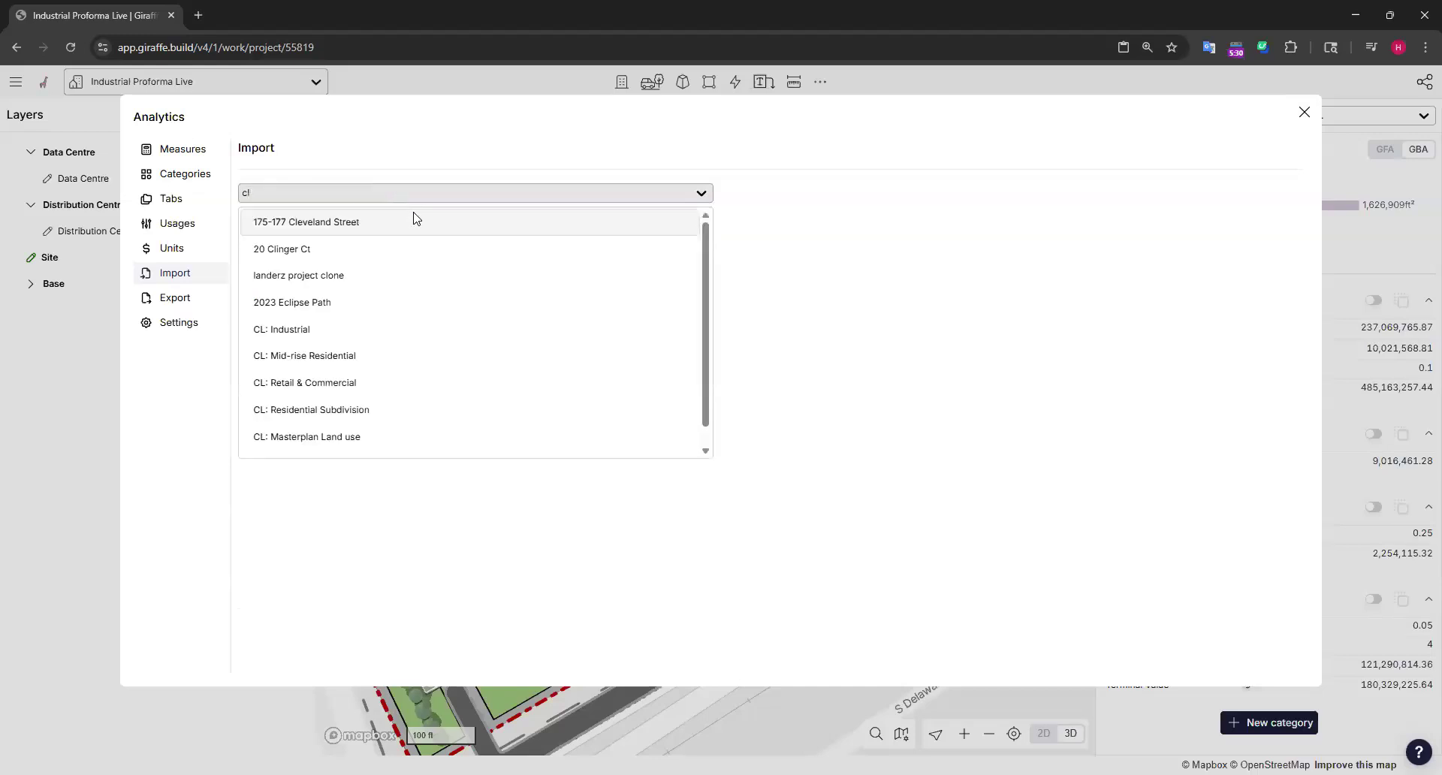
left_click(366, 359)
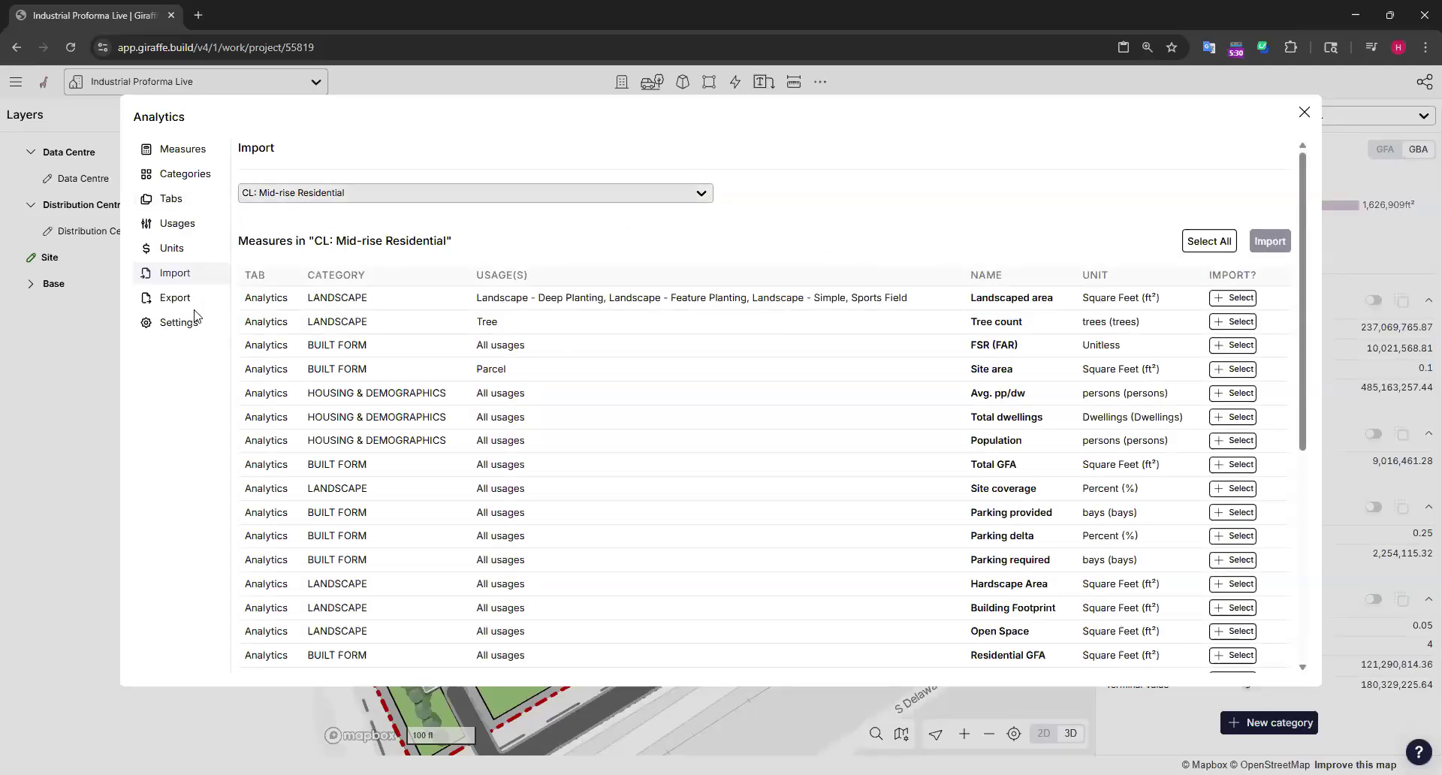
Step: Examine the importable measures of the "CL: Mid-rise Residential" project, and close the analytics settings without importing any
scroll(348, 318, "down", 2)
scroll(371, 390, "down", 4)
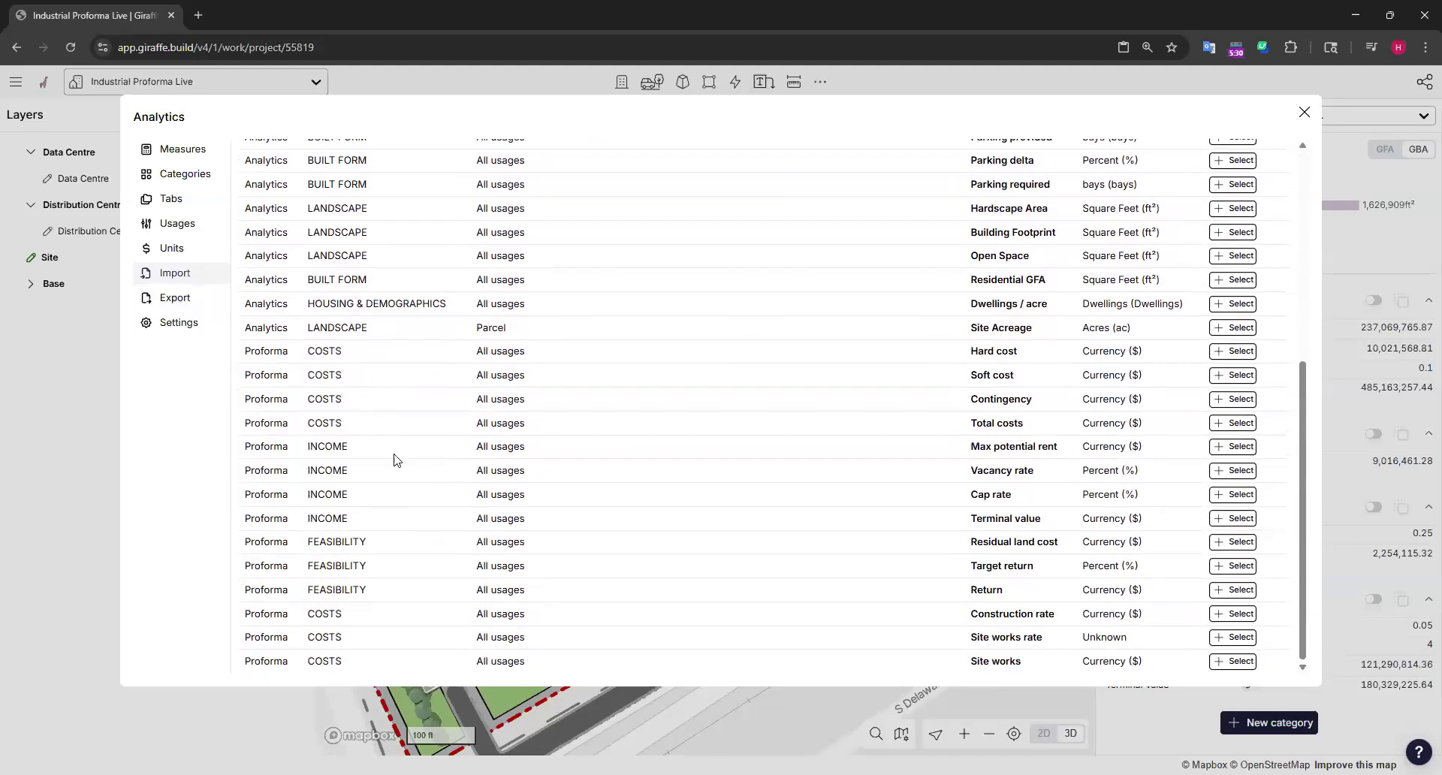
scroll(567, 571, "up", 6)
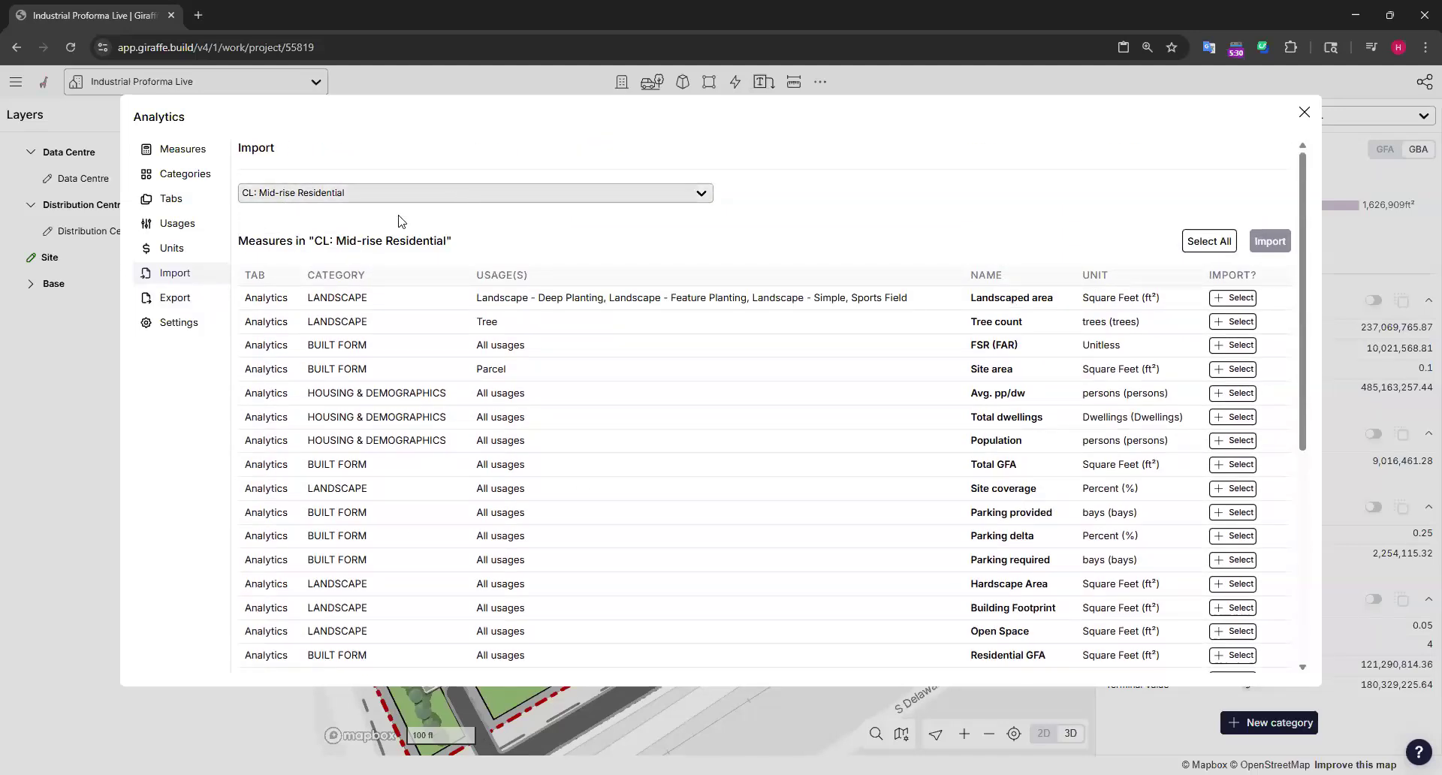
scroll(579, 361, "down", 5)
scroll(1049, 380, "up", 5)
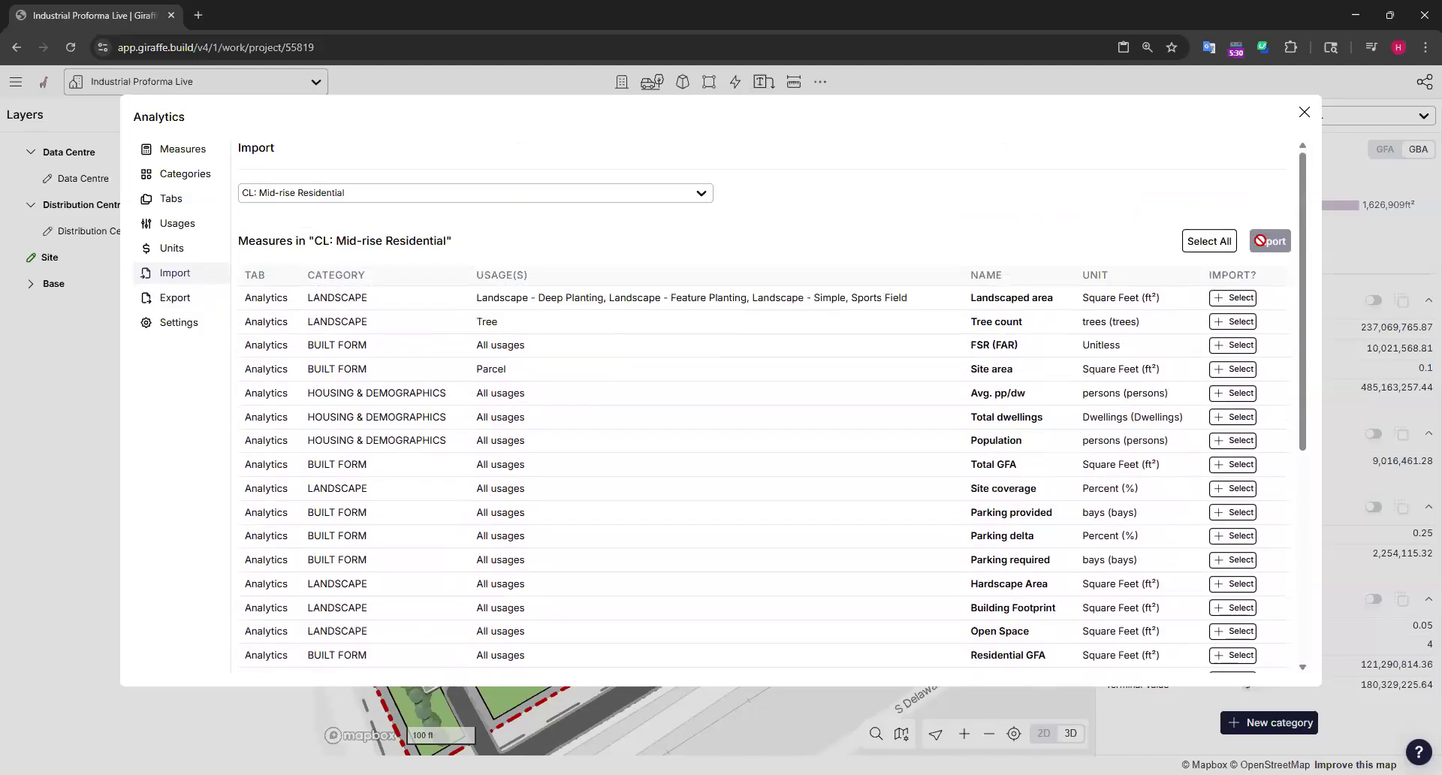
left_click(1304, 111)
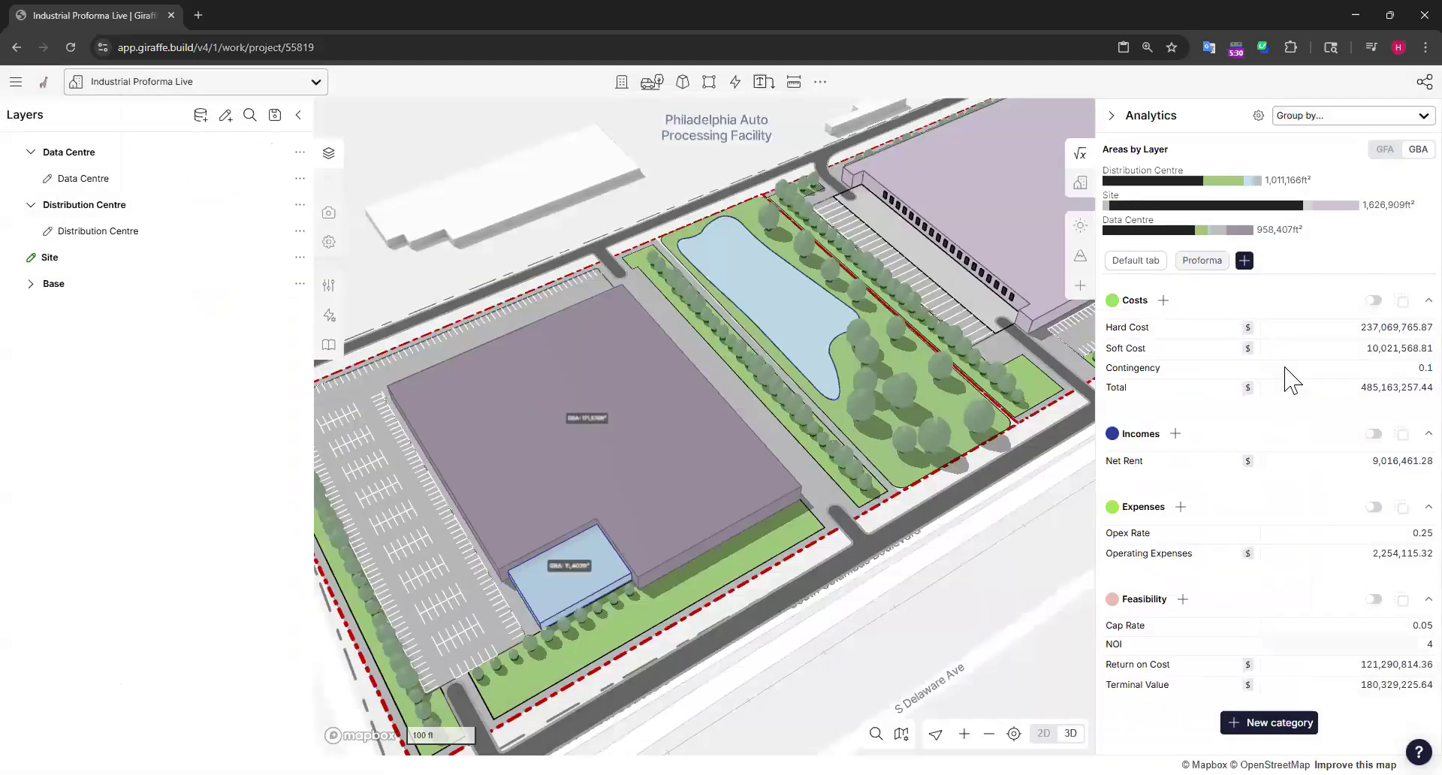